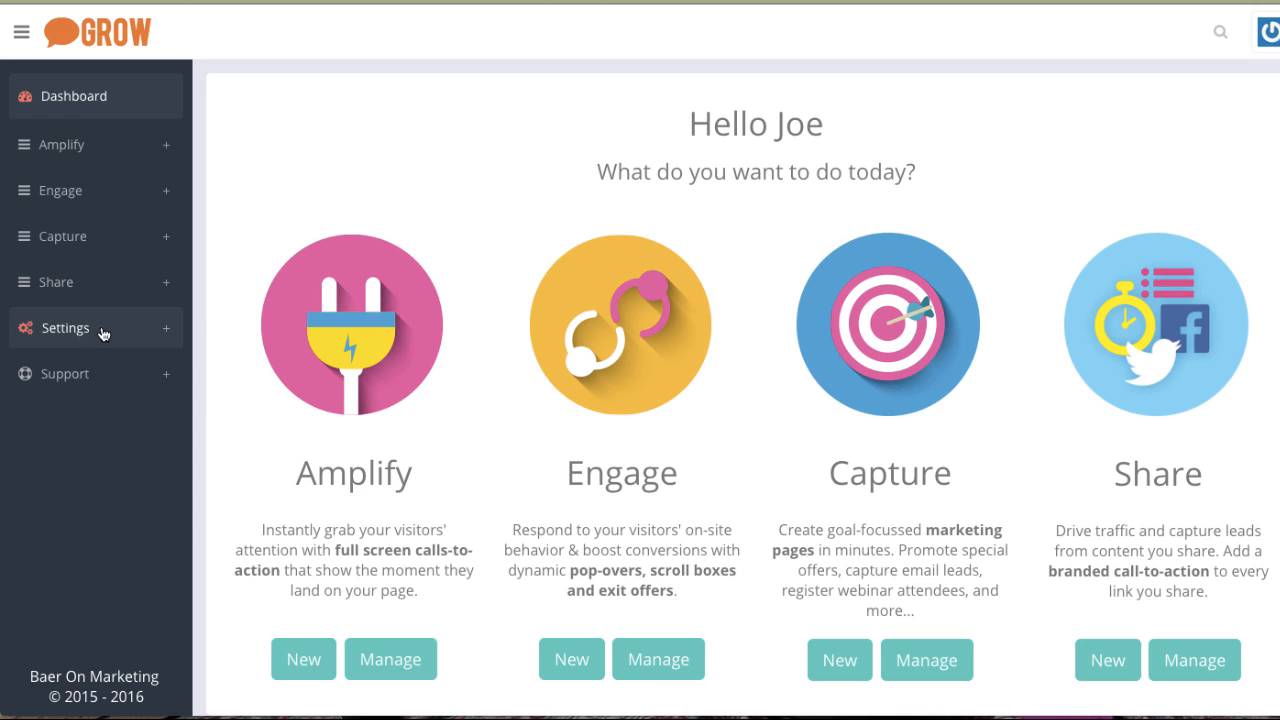
# Open the Setup Guide under Support and follow the autoresponder link to the New Integration page.
pyautogui.click(138, 379)
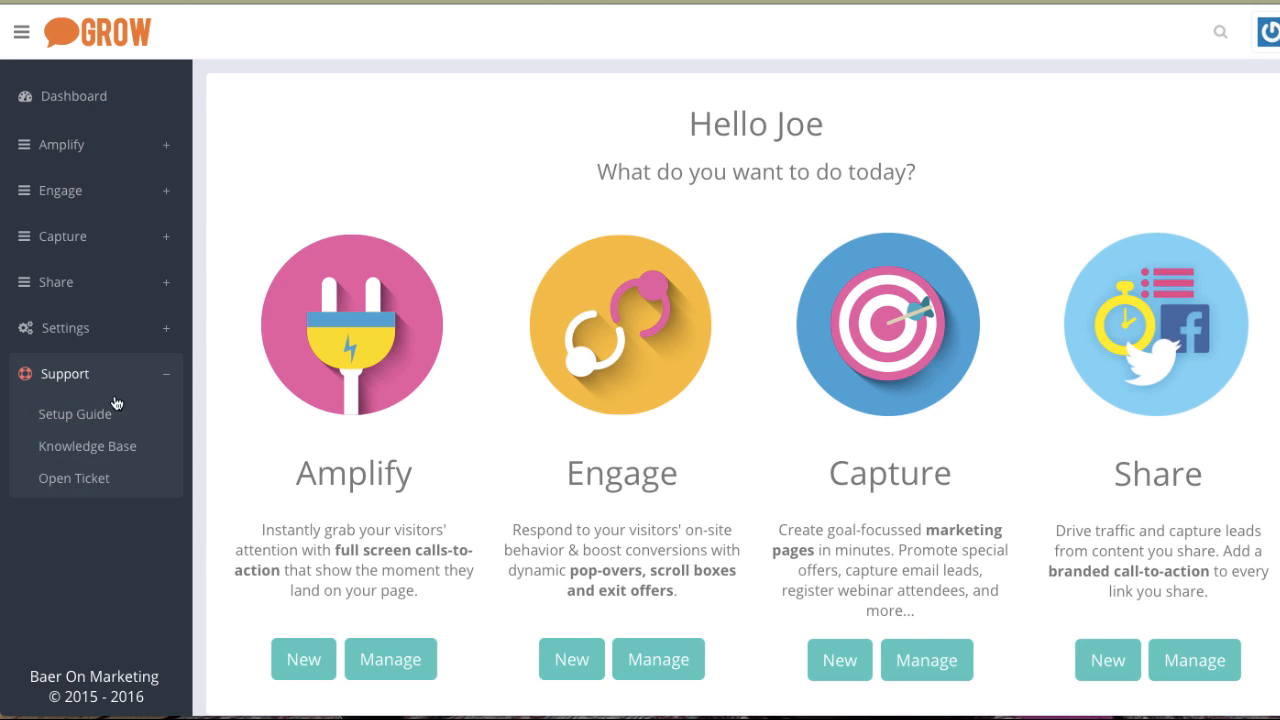
pyautogui.click(88, 420)
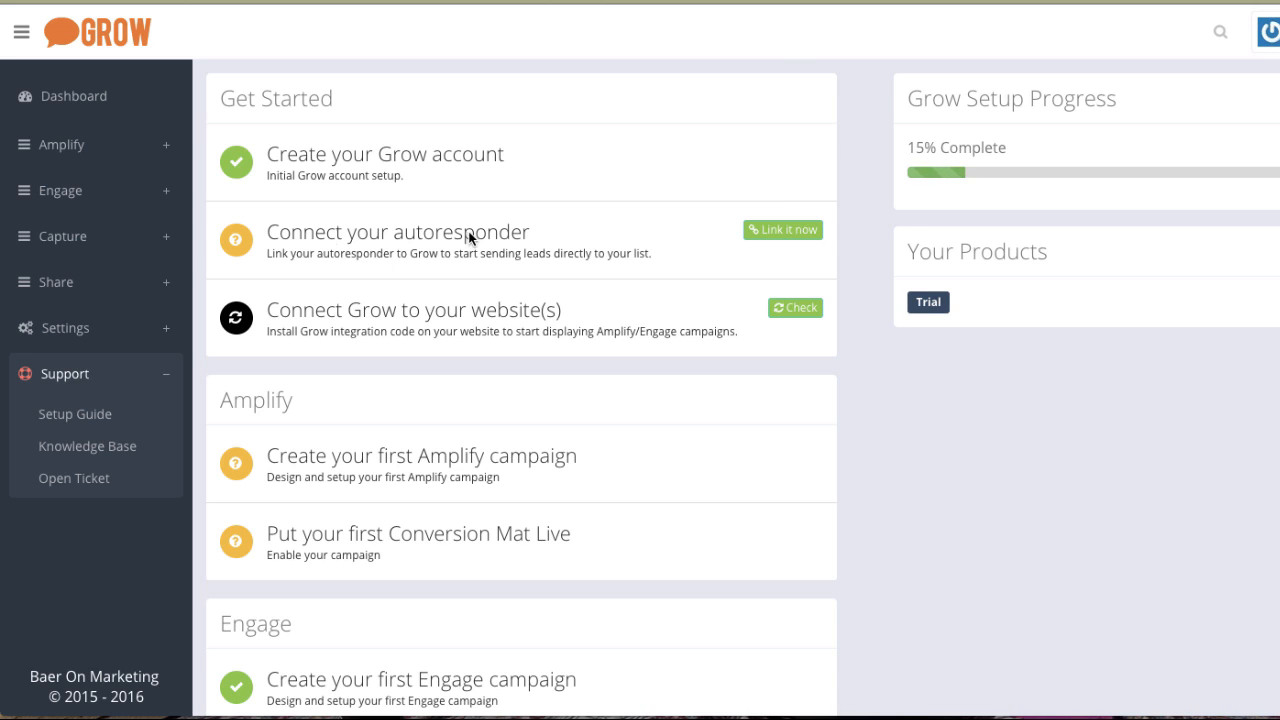
pyautogui.click(782, 236)
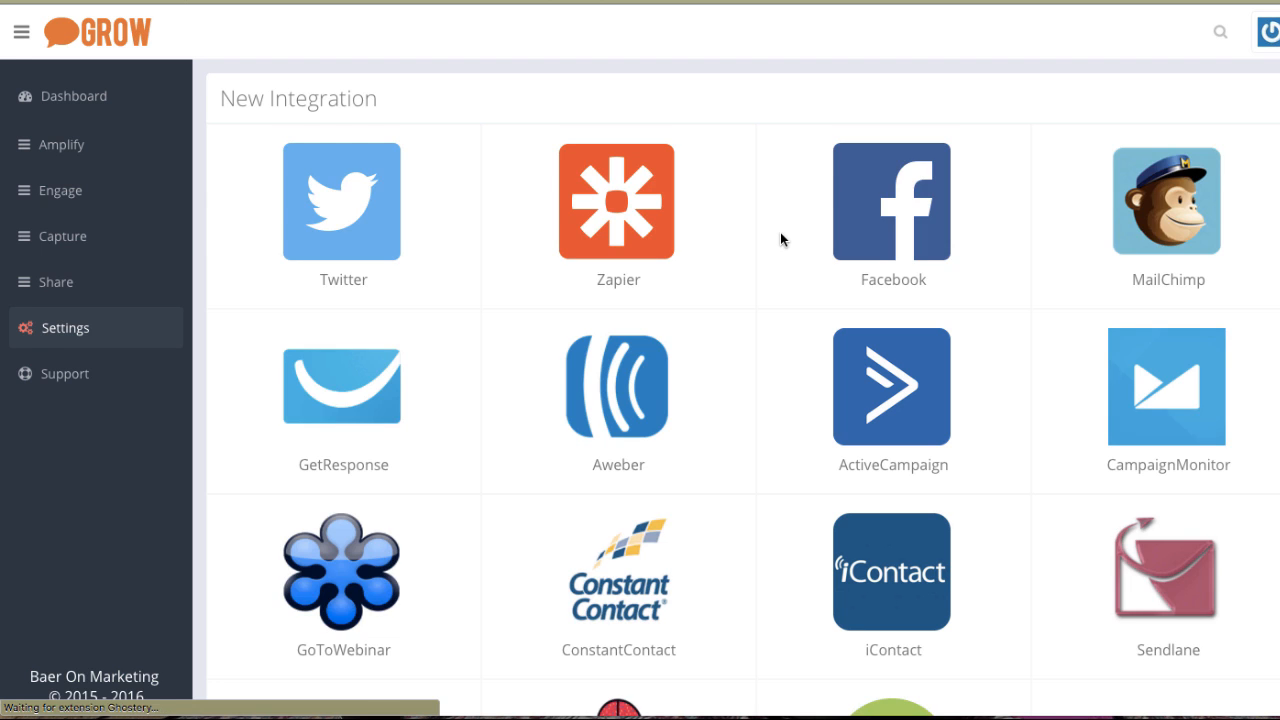
# Browse the list of available integrations.
pyautogui.scroll(-1, 782, 238)
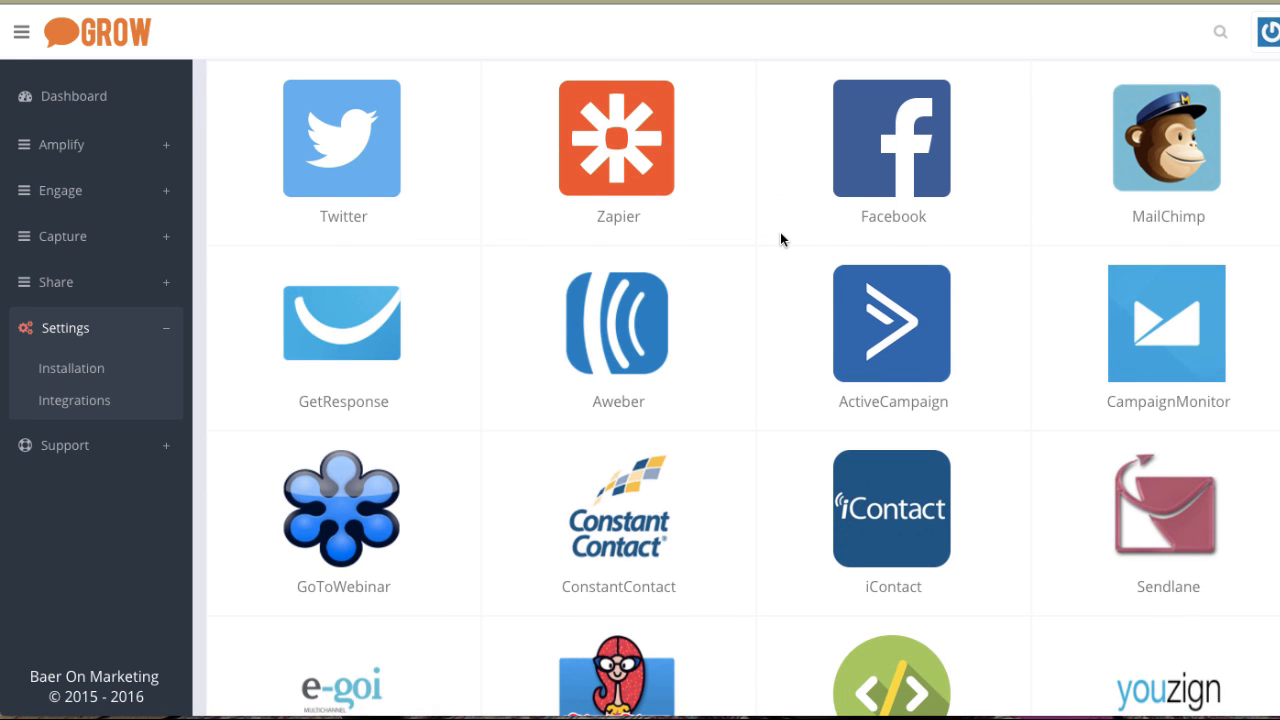
pyautogui.scroll(-1, 781, 238)
pyautogui.scroll(-5, 780, 239)
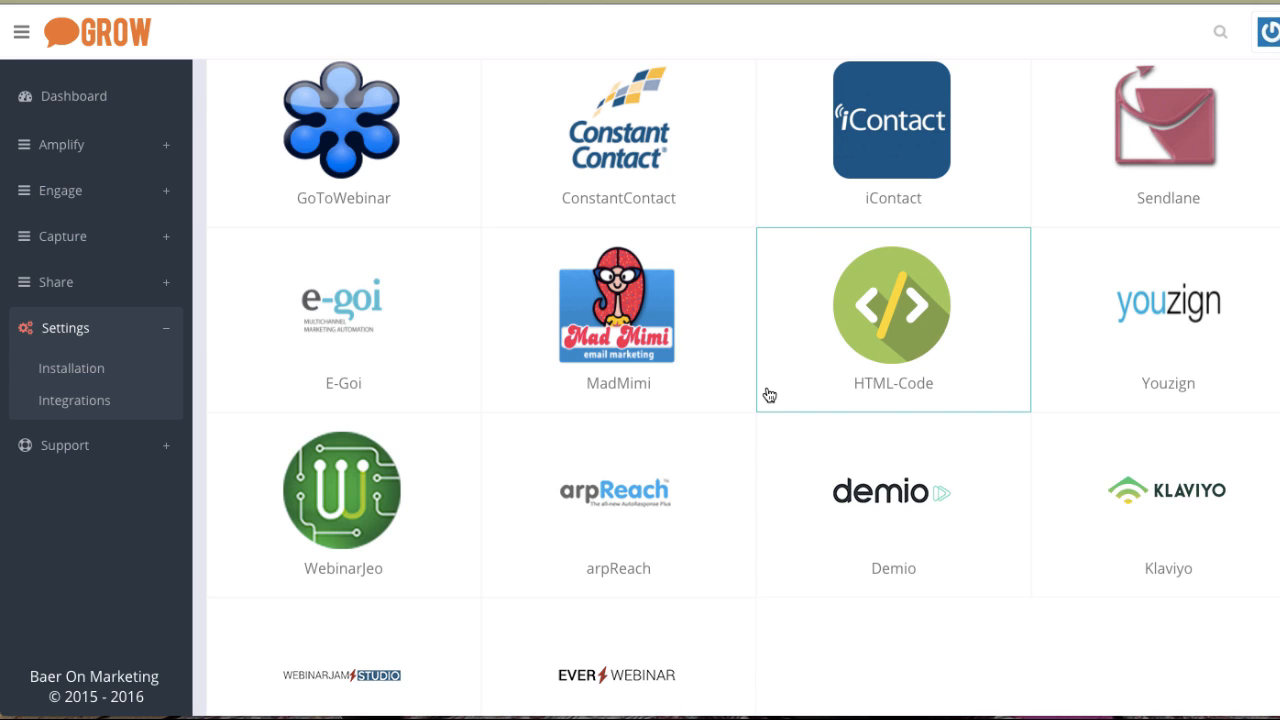
pyautogui.scroll(2, 769, 395)
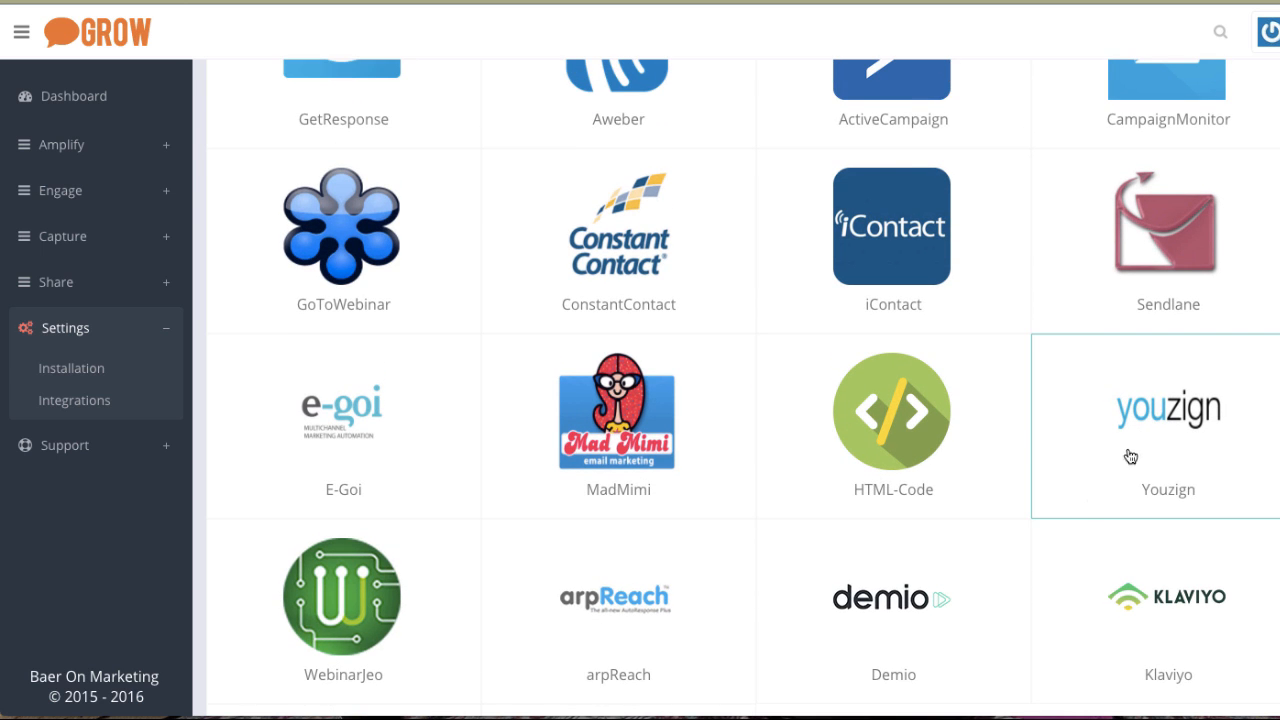
pyautogui.scroll(-1, 437, 539)
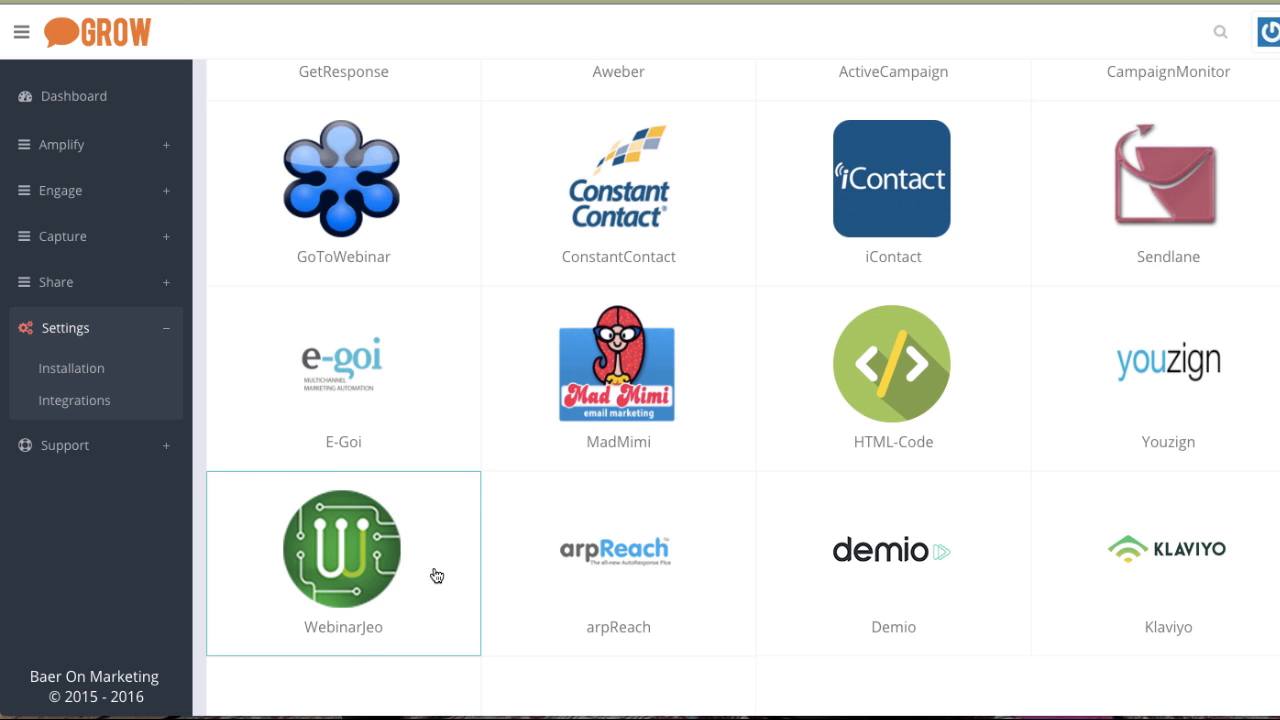
pyautogui.scroll(4, 436, 575)
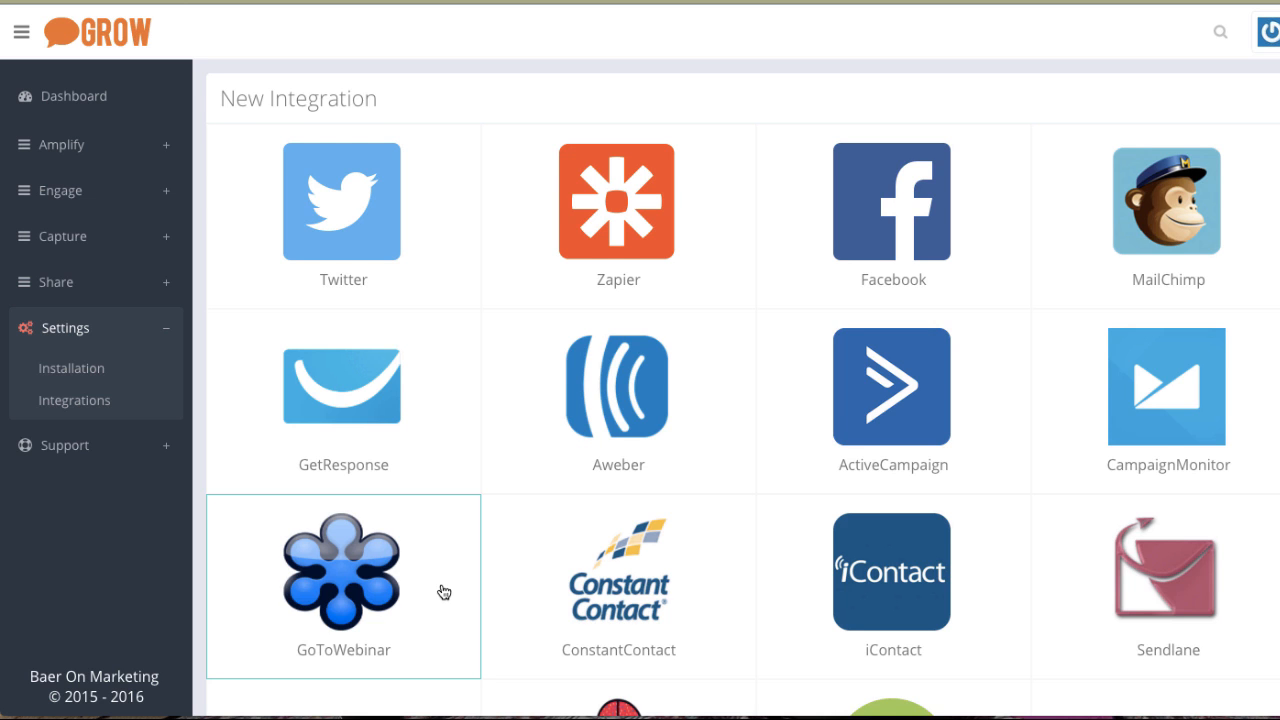
pyautogui.scroll(-1, 444, 592)
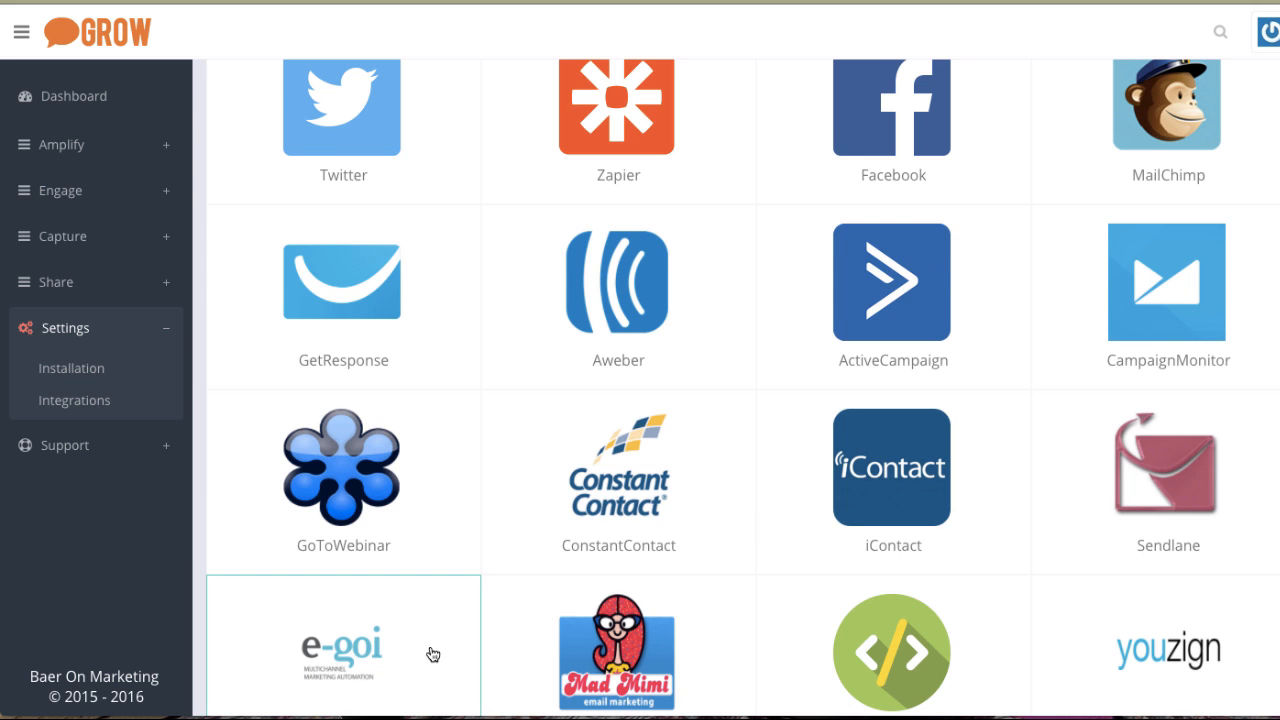
pyautogui.scroll(1, 396, 662)
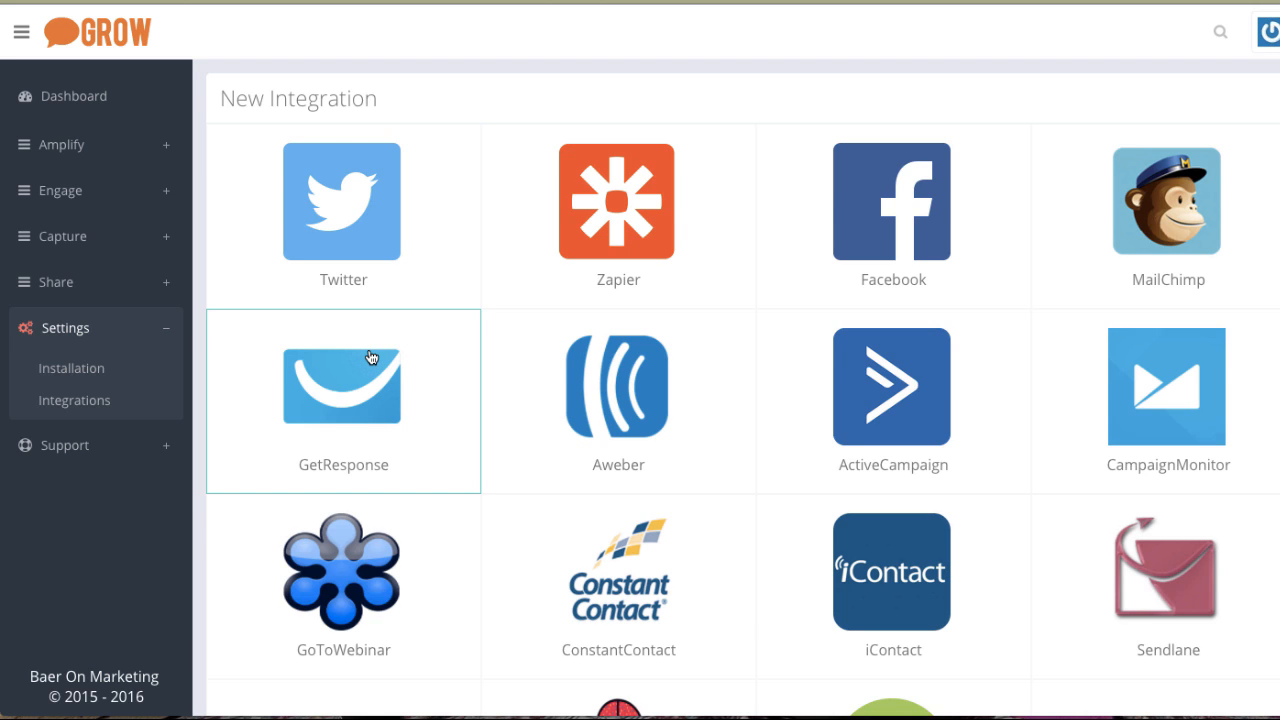
# Return to the Setup Guide, run the website integration code check, and close the check dialog.
pyautogui.click(63, 449)
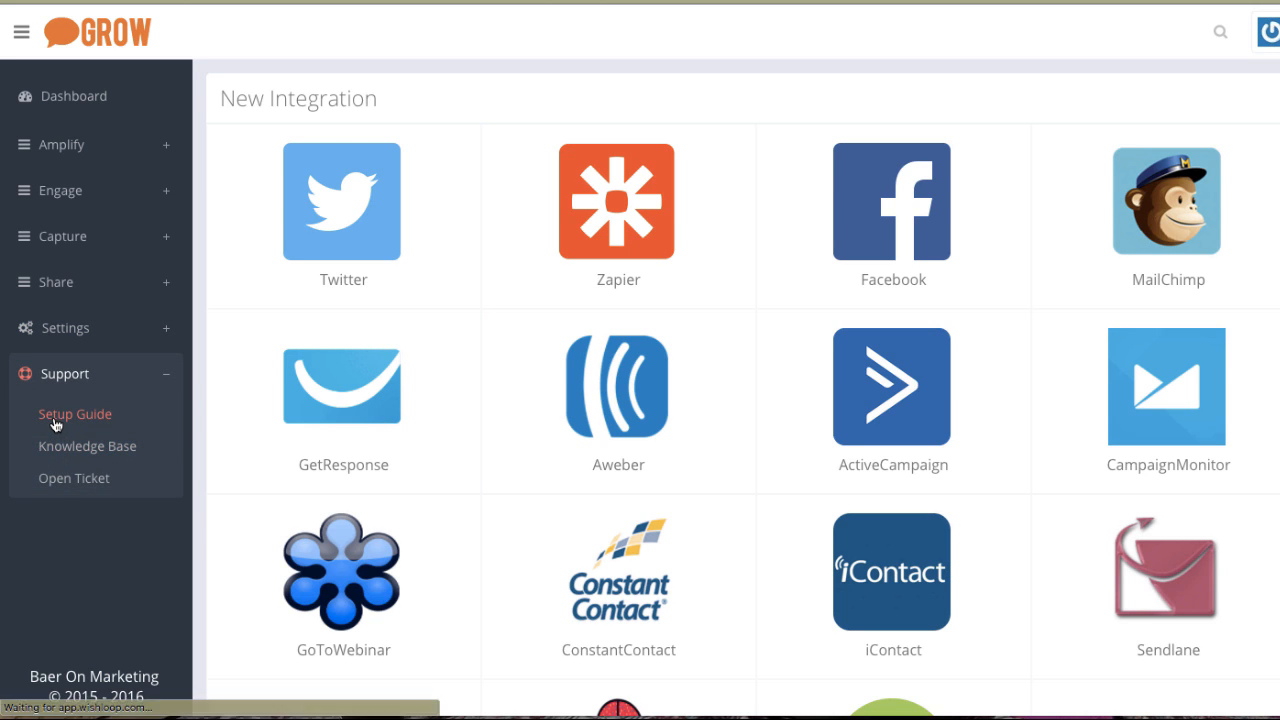
pyautogui.click(56, 426)
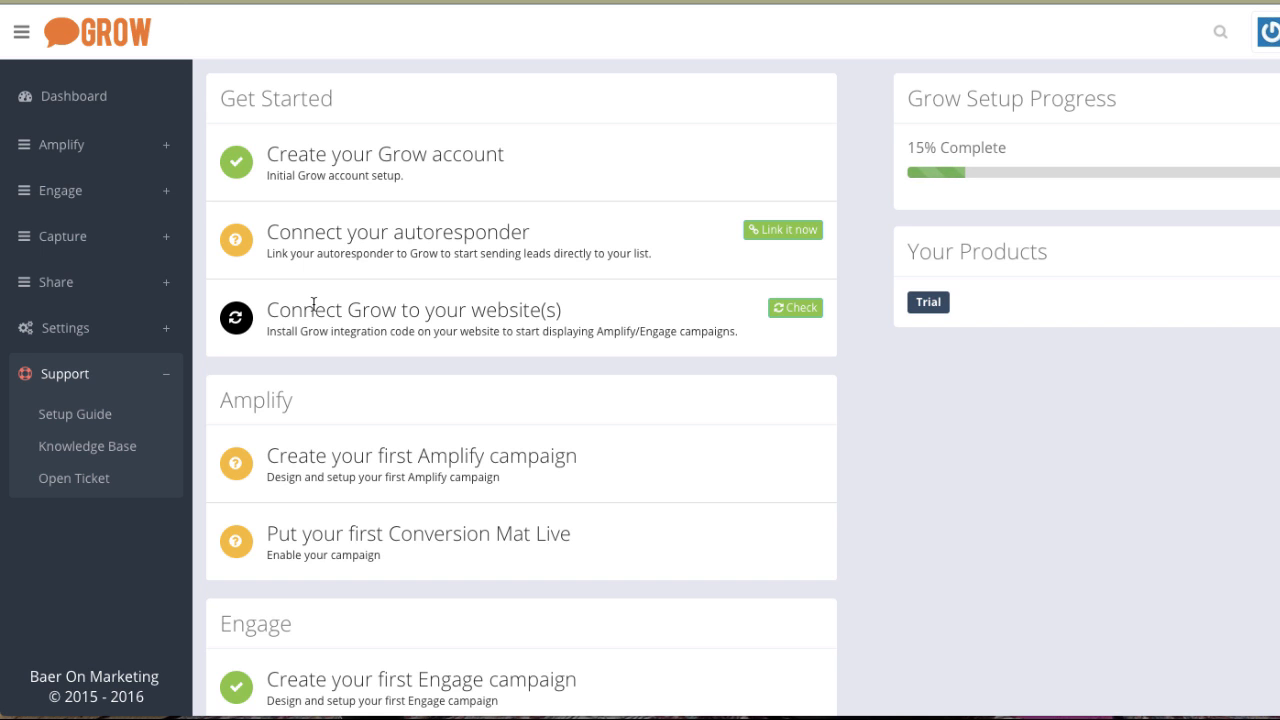
pyautogui.click(790, 314)
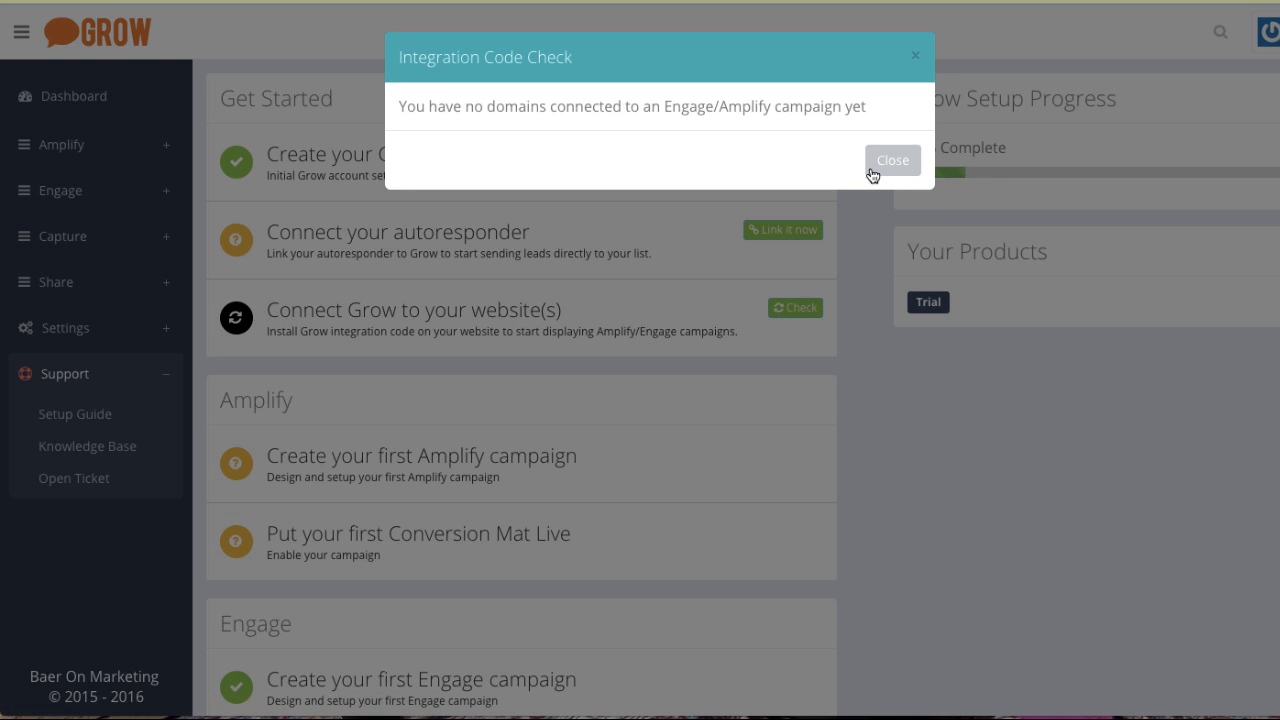
pyautogui.click(919, 60)
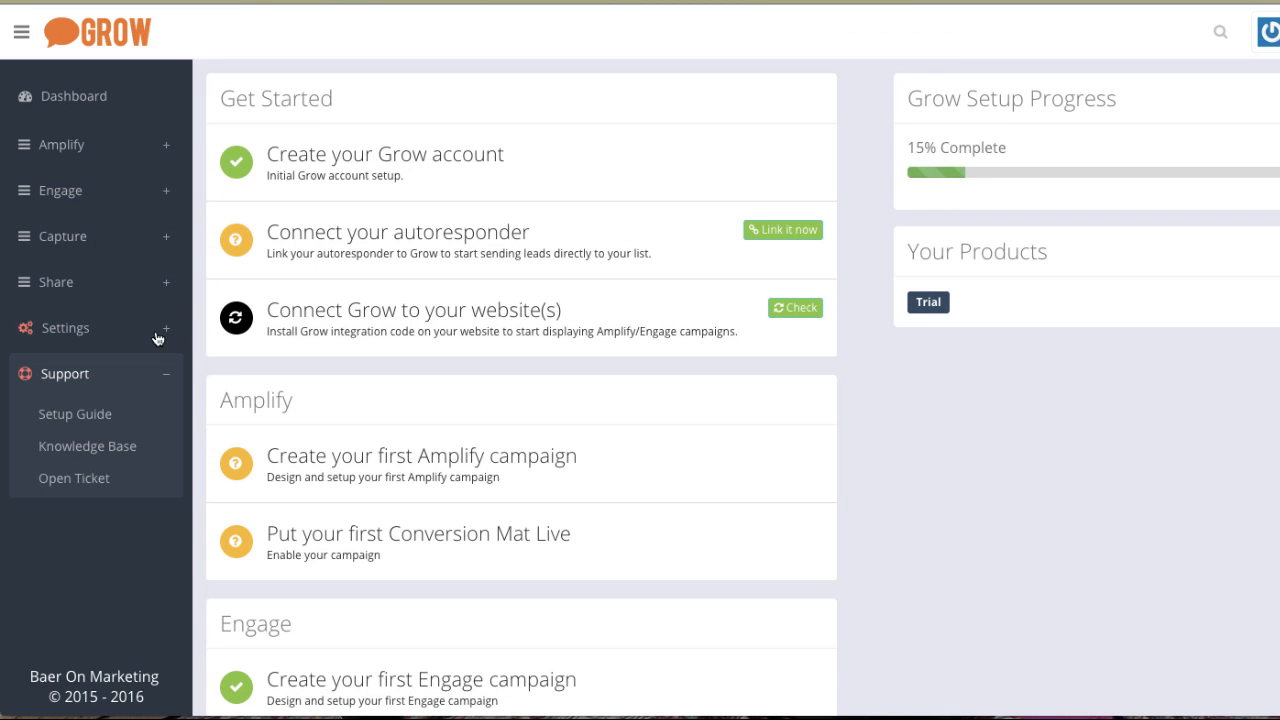
# Open the Installation page under Settings, then go back to the Setup Guide.
pyautogui.click(50, 332)
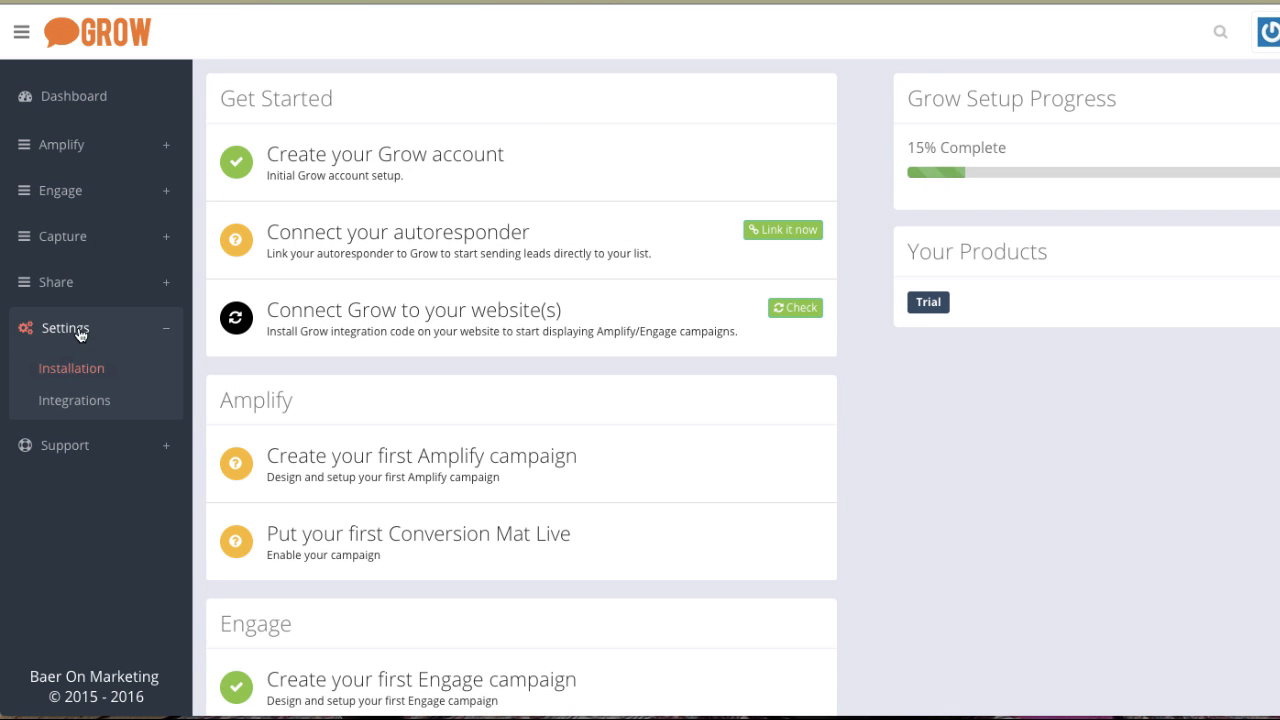
pyautogui.click(60, 374)
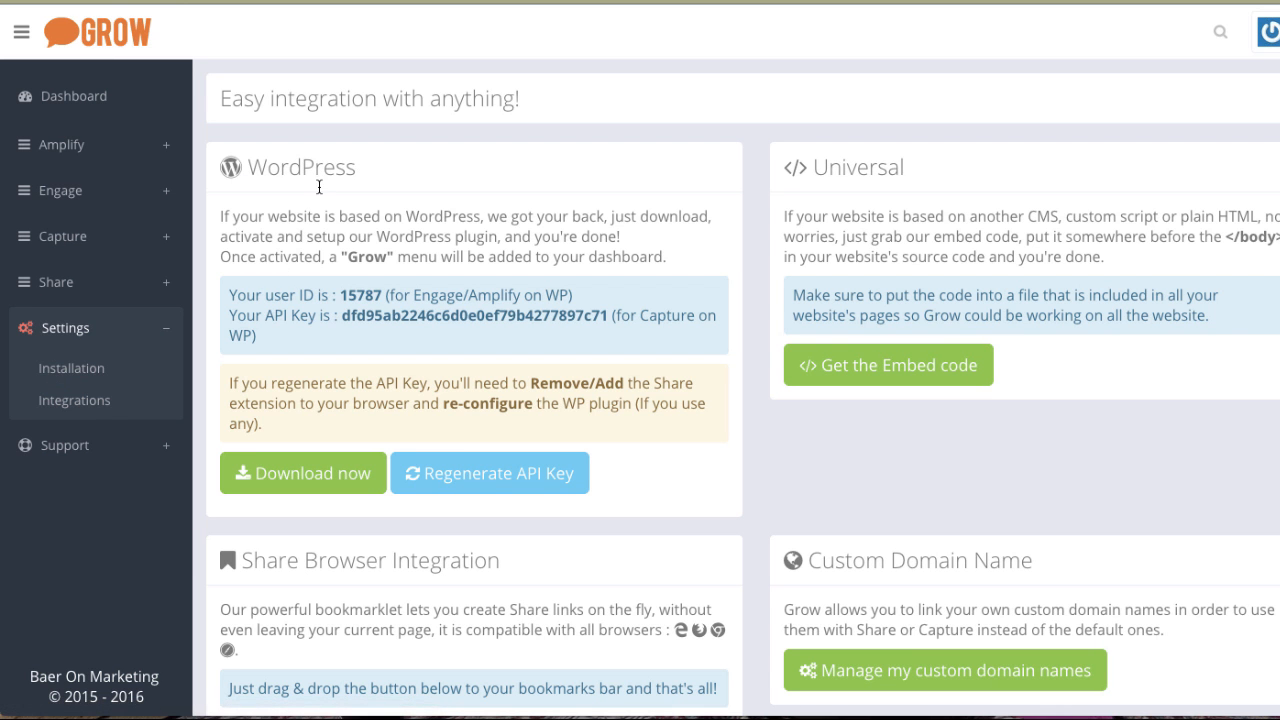
pyautogui.click(57, 446)
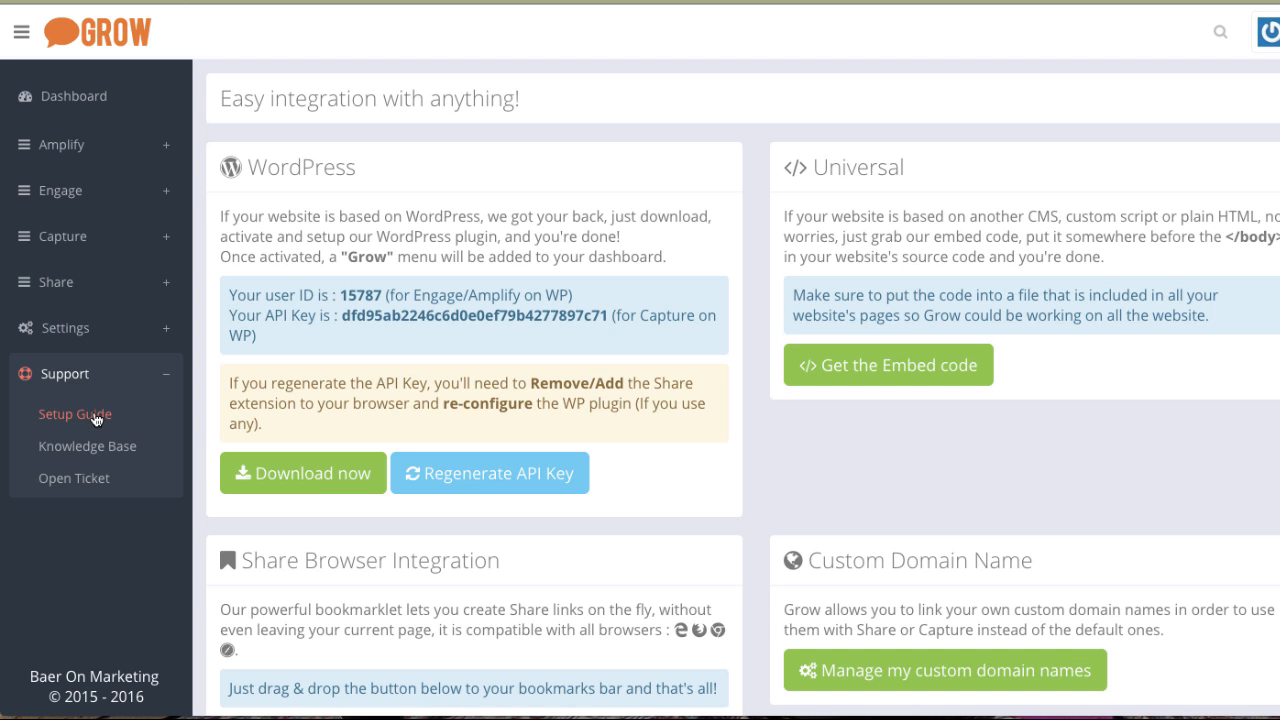
pyautogui.click(96, 418)
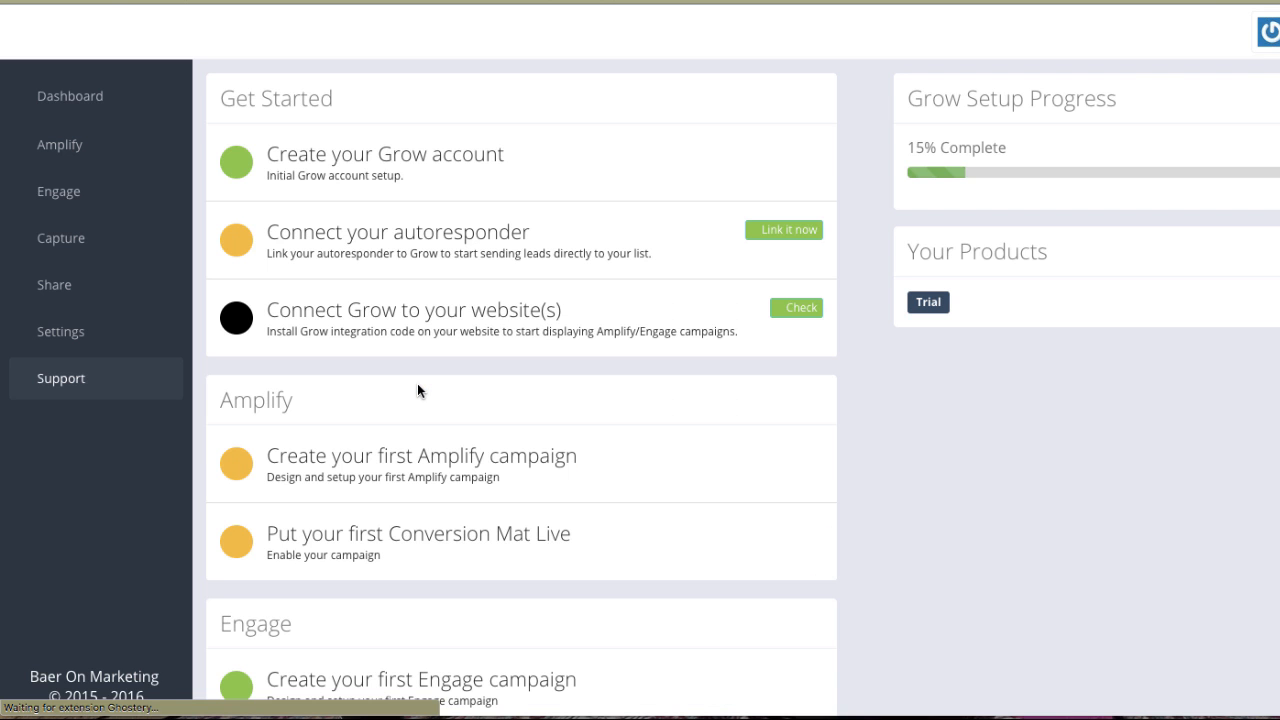
# Review the Setup Guide's checklist of Amplify, Engage, Capture and Share tasks.
pyautogui.scroll(-3, 417, 383)
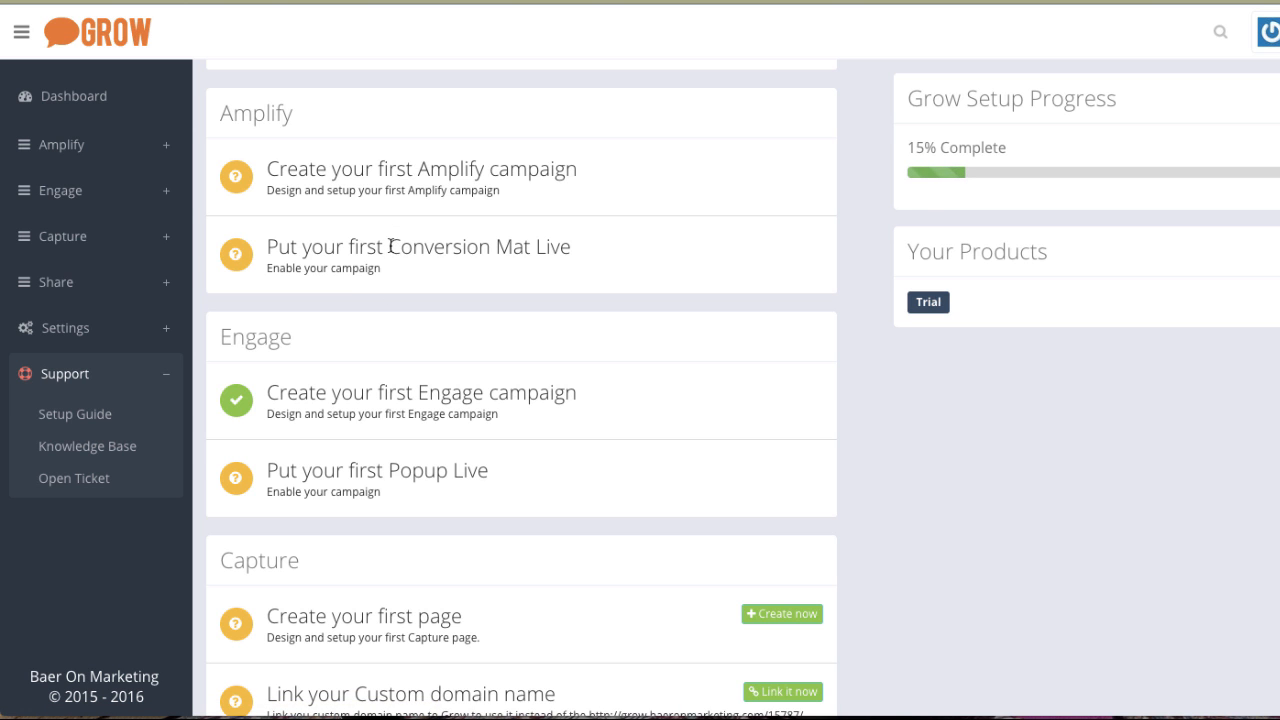
pyautogui.scroll(3, 407, 200)
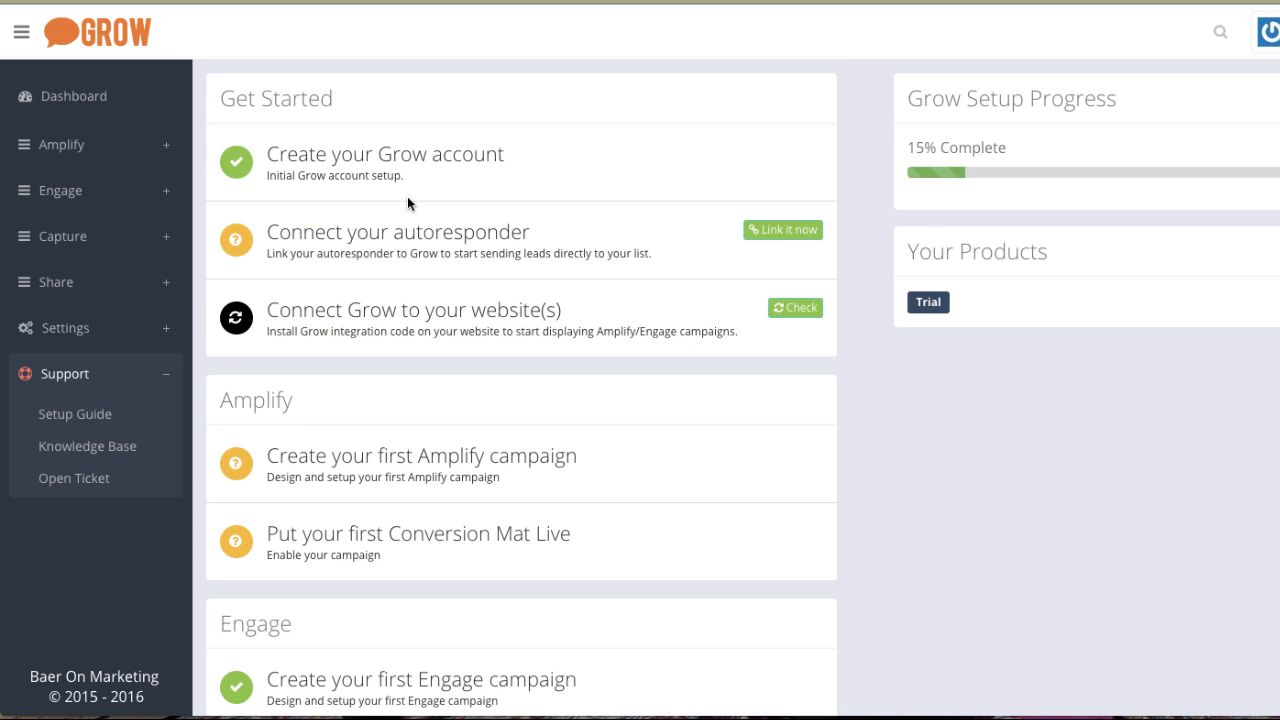
pyautogui.scroll(-1, 407, 198)
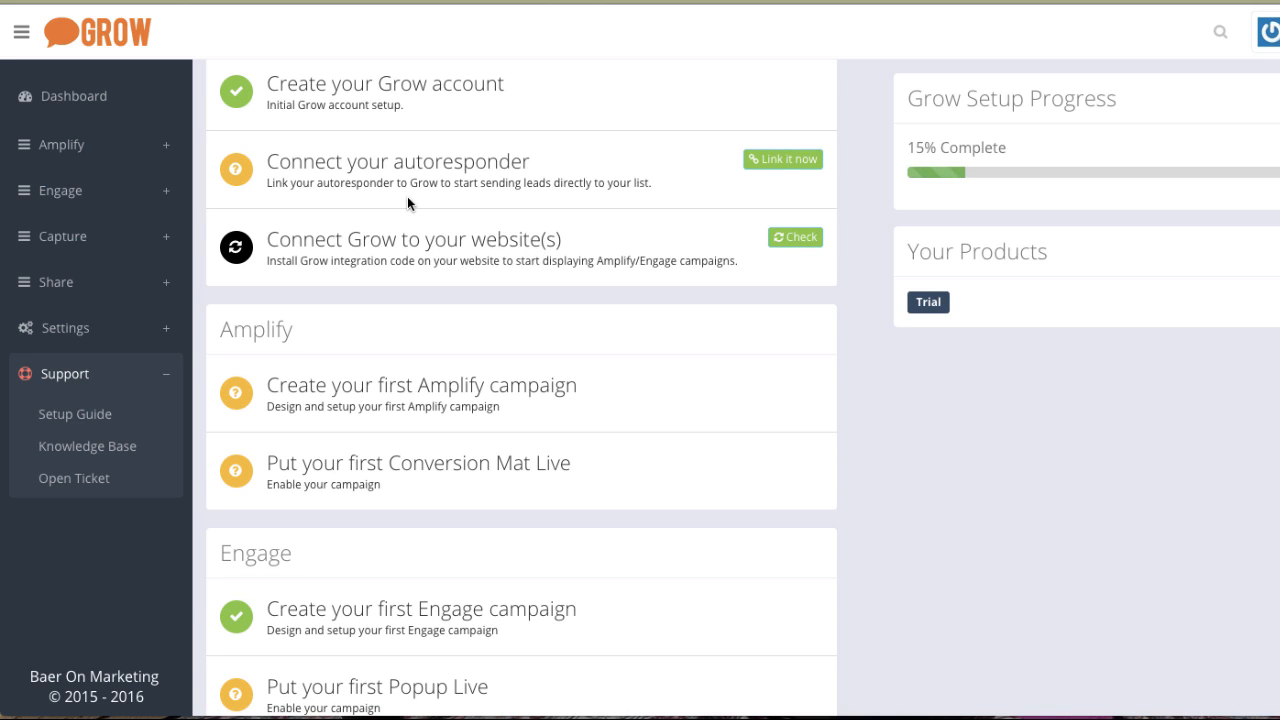
pyautogui.scroll(-2, 372, 374)
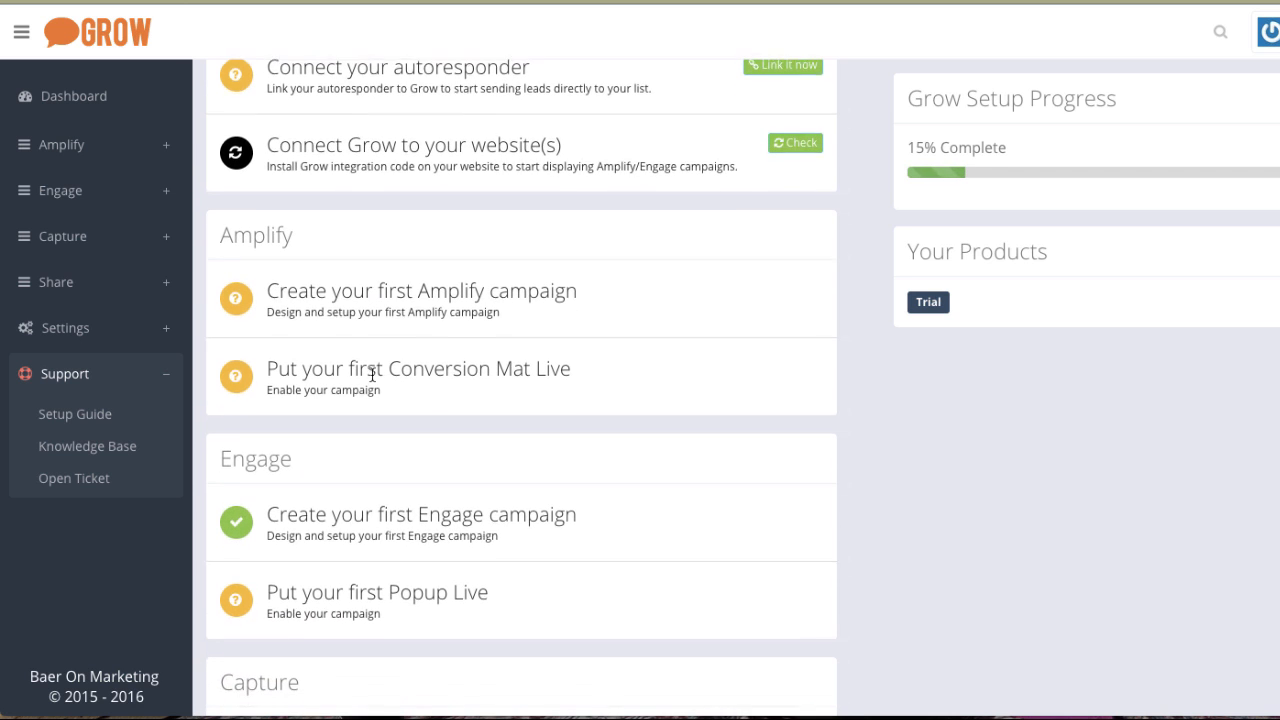
pyautogui.scroll(-4, 372, 374)
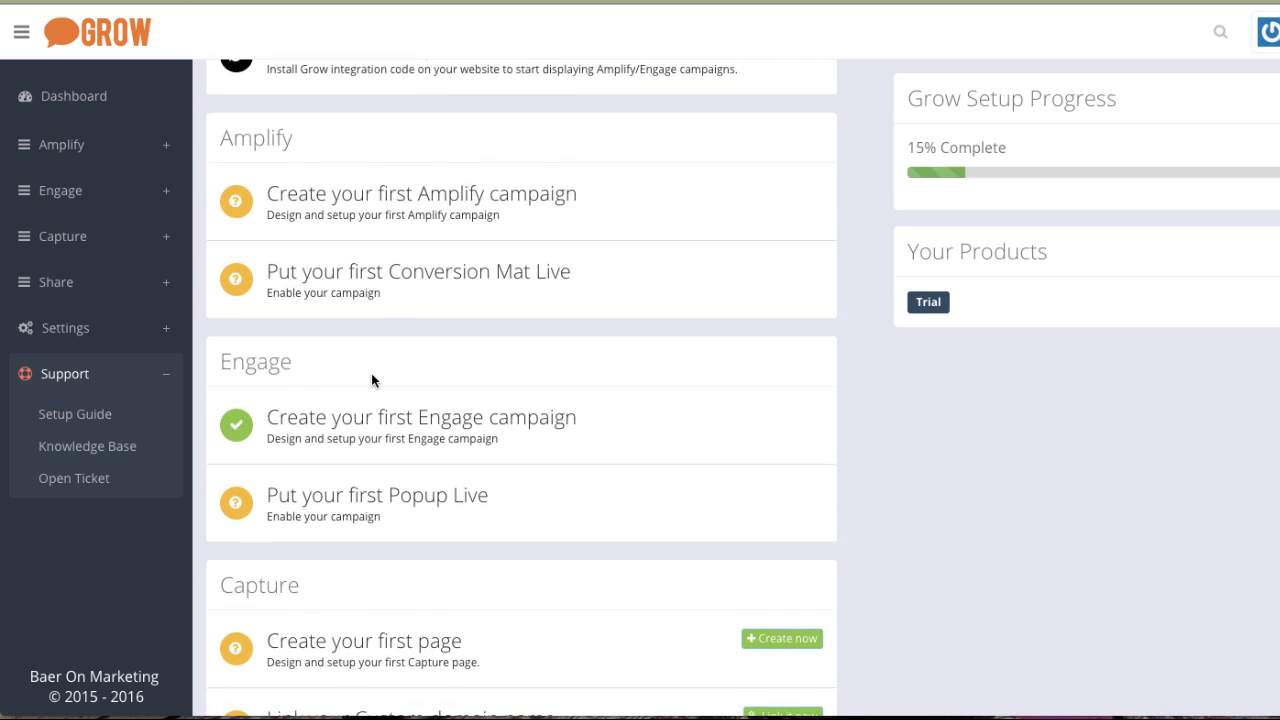
pyautogui.scroll(-3, 372, 374)
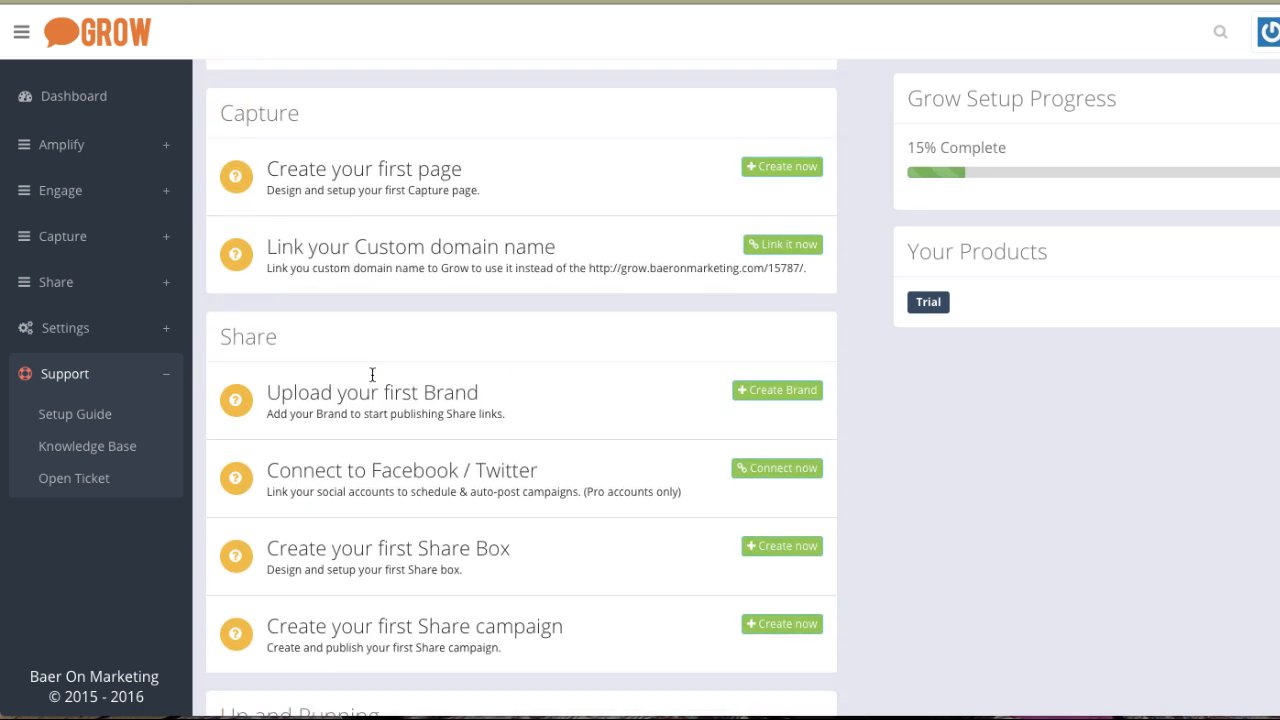
pyautogui.scroll(3, 372, 374)
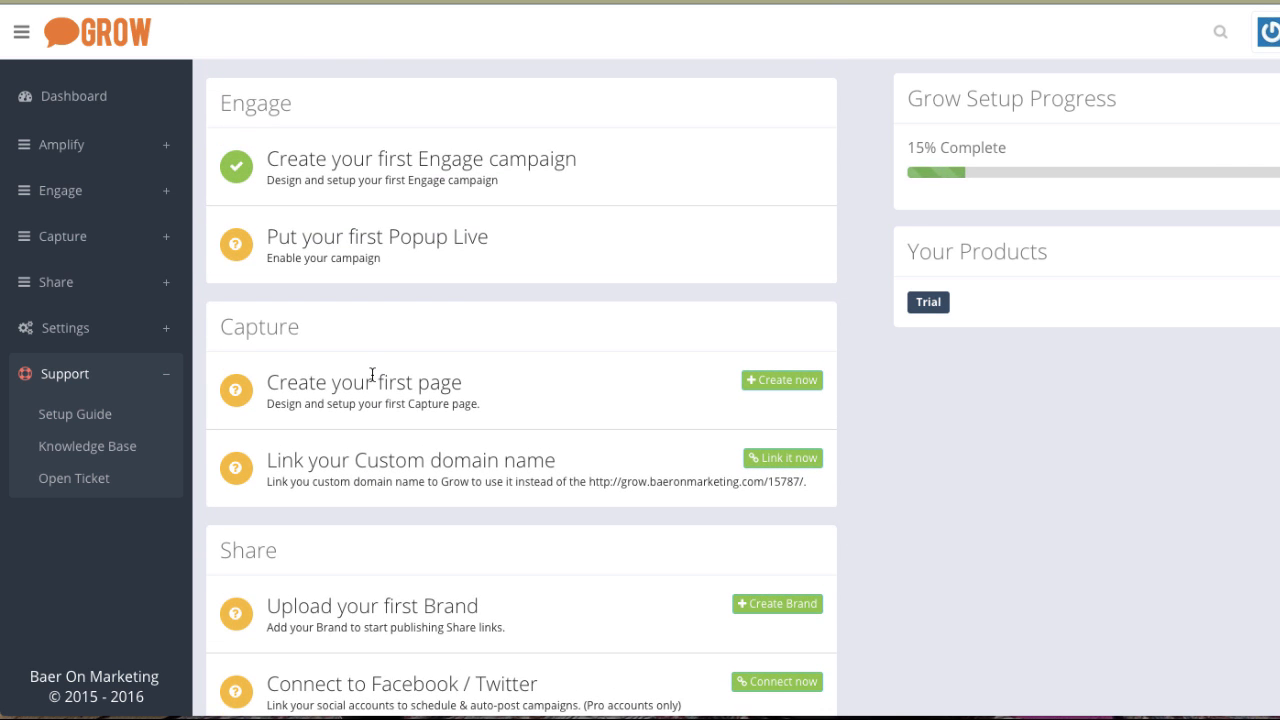
pyautogui.scroll(7, 372, 374)
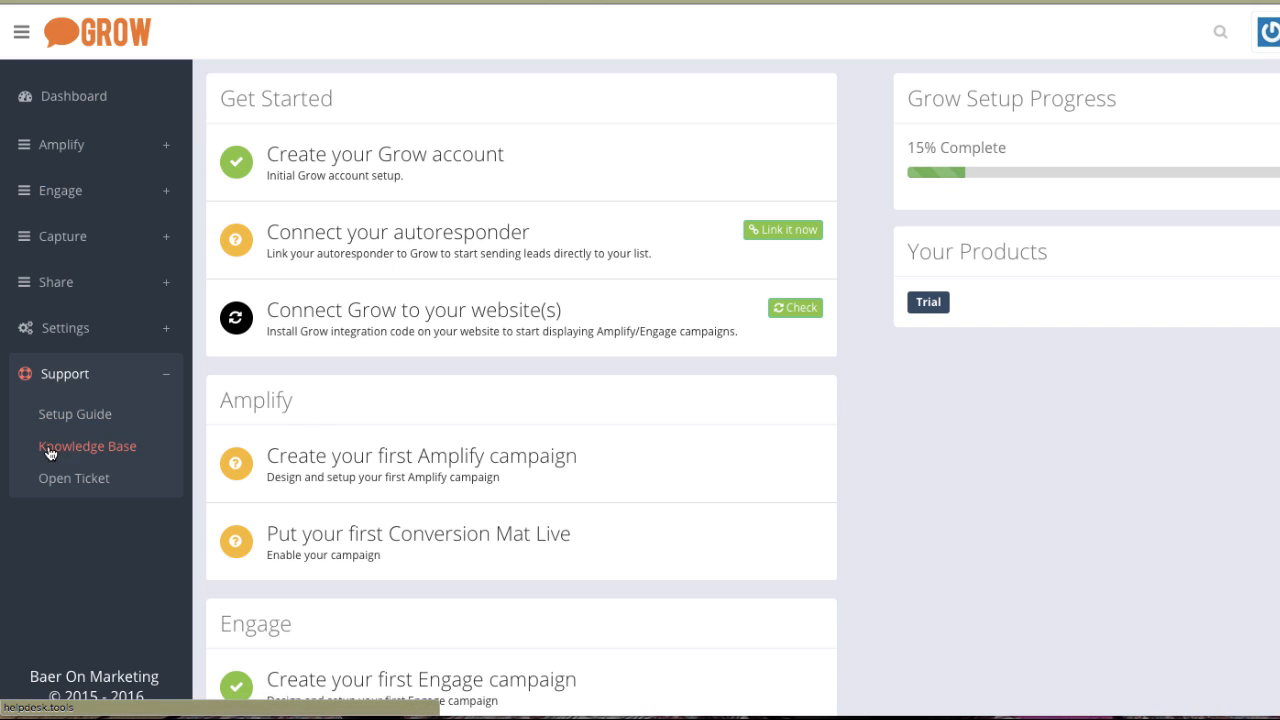
# Open the Knowledge Base and browse its help topics.
pyautogui.click(82, 452)
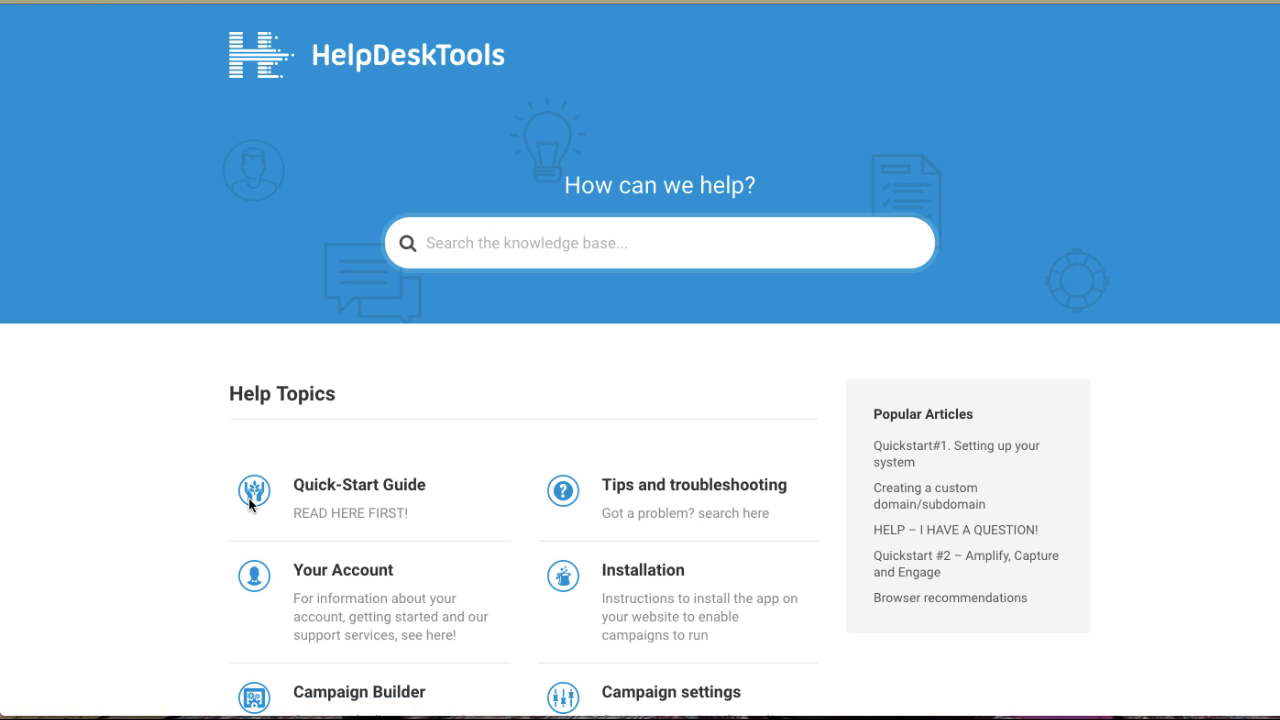
pyautogui.scroll(-2, 249, 503)
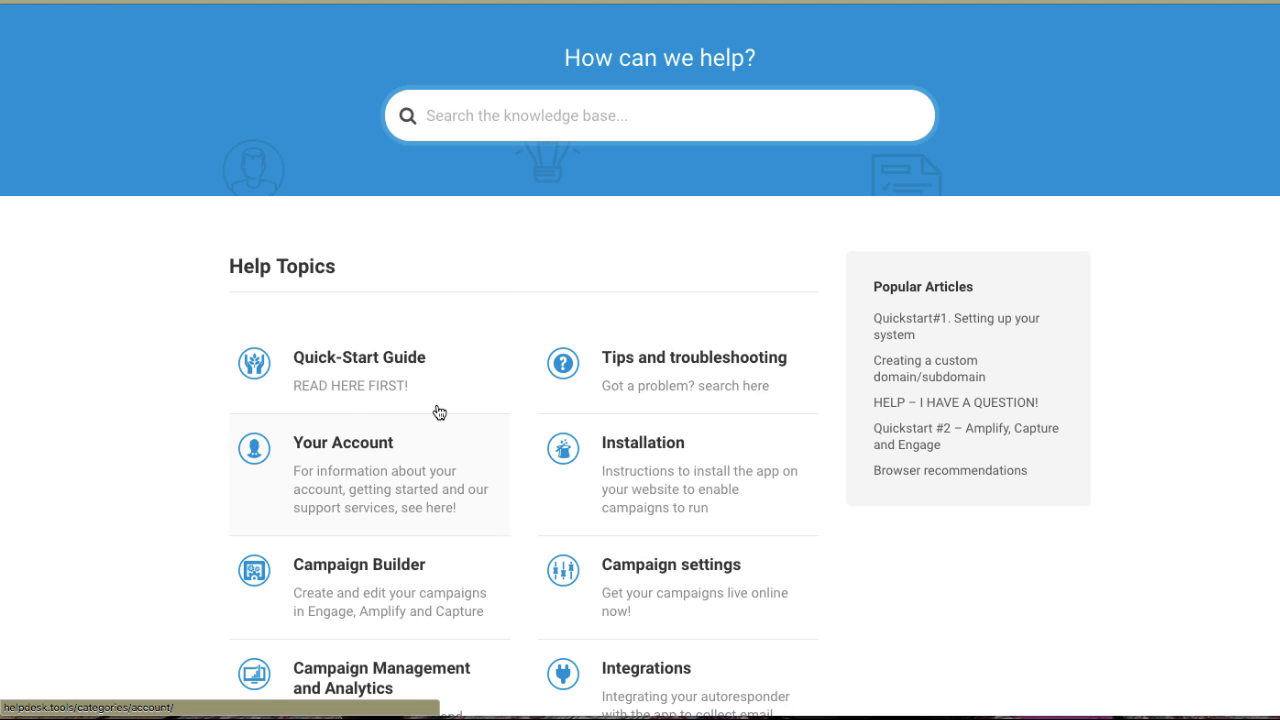
pyautogui.scroll(-2, 439, 412)
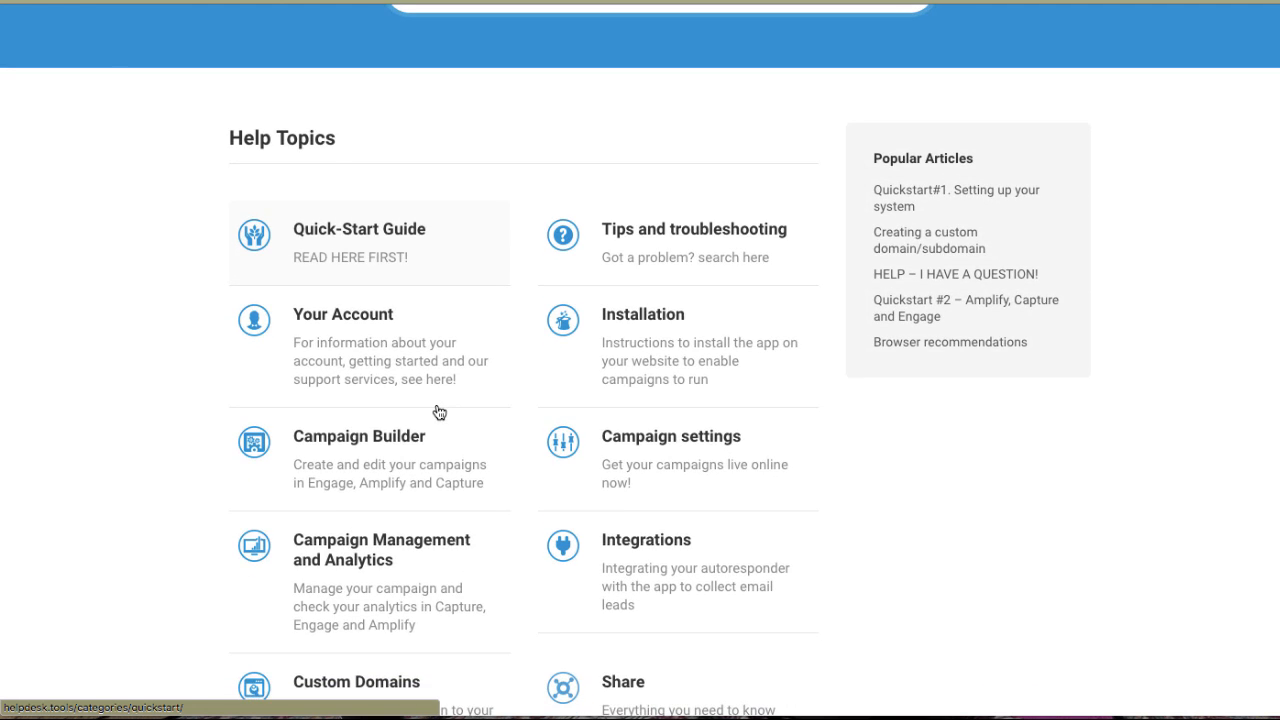
pyautogui.scroll(-3, 439, 412)
pyautogui.scroll(3, 436, 478)
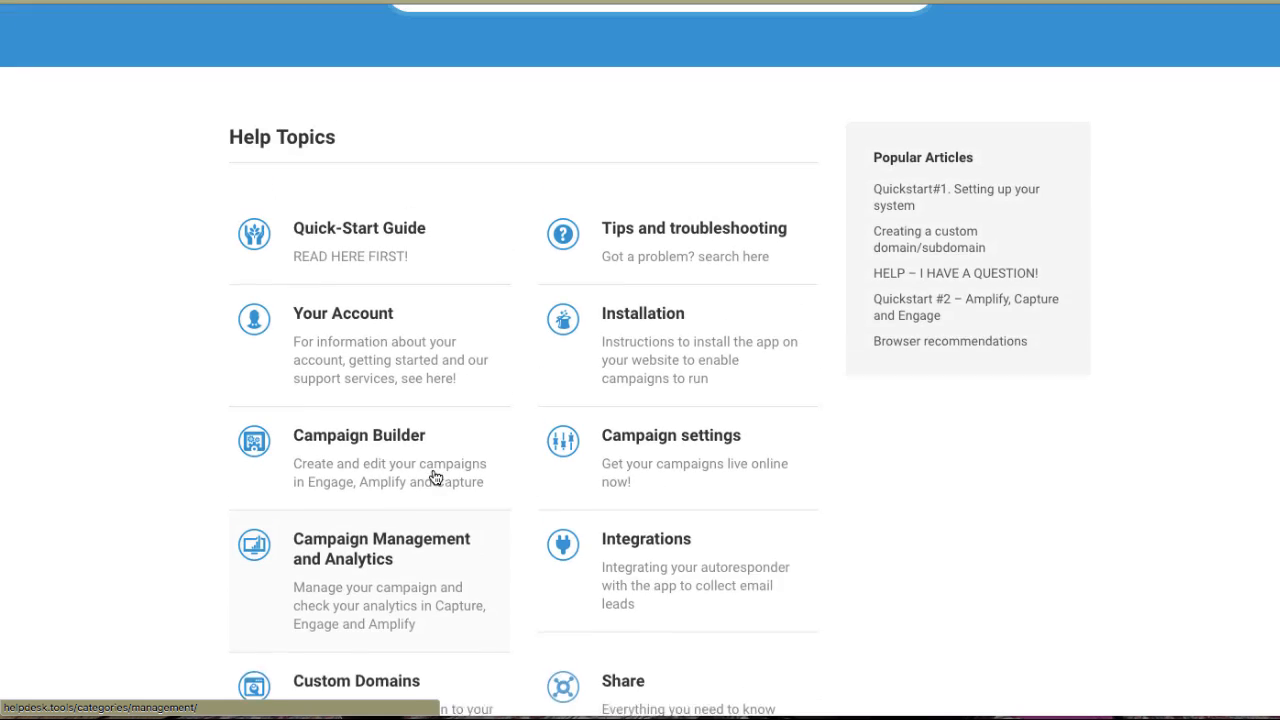
pyautogui.scroll(1, 436, 478)
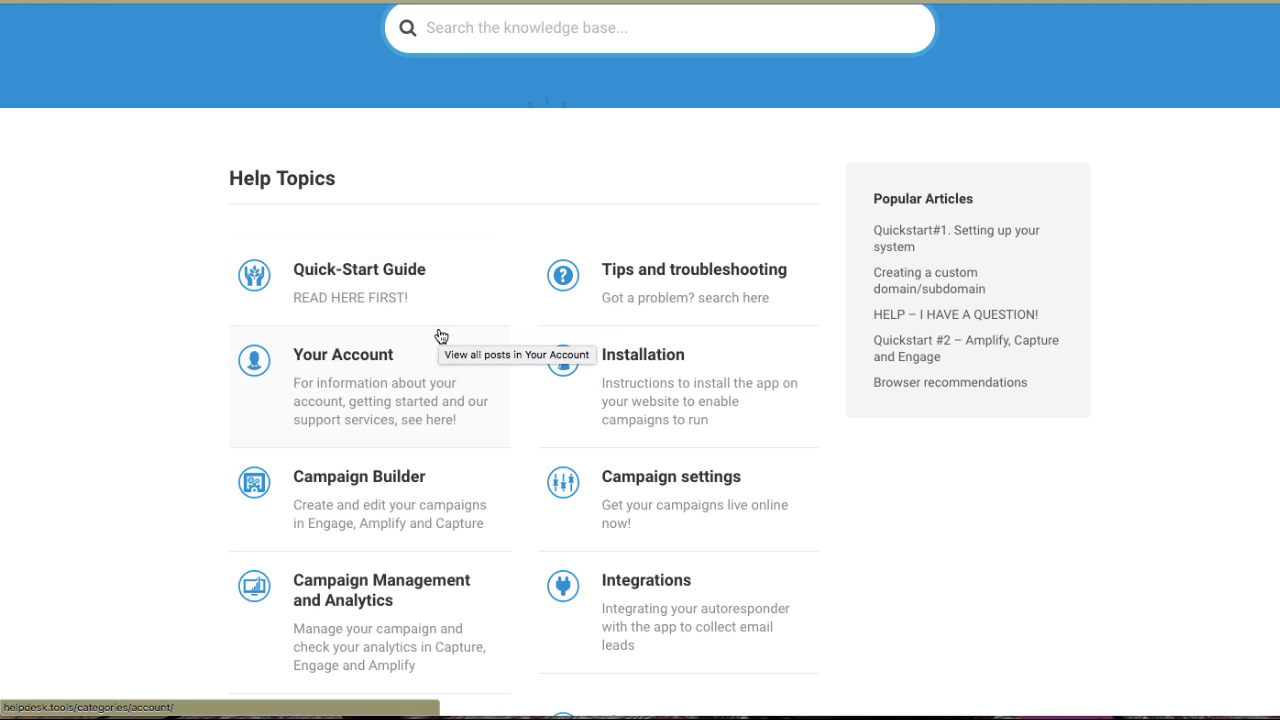
pyautogui.scroll(-2, 372, 420)
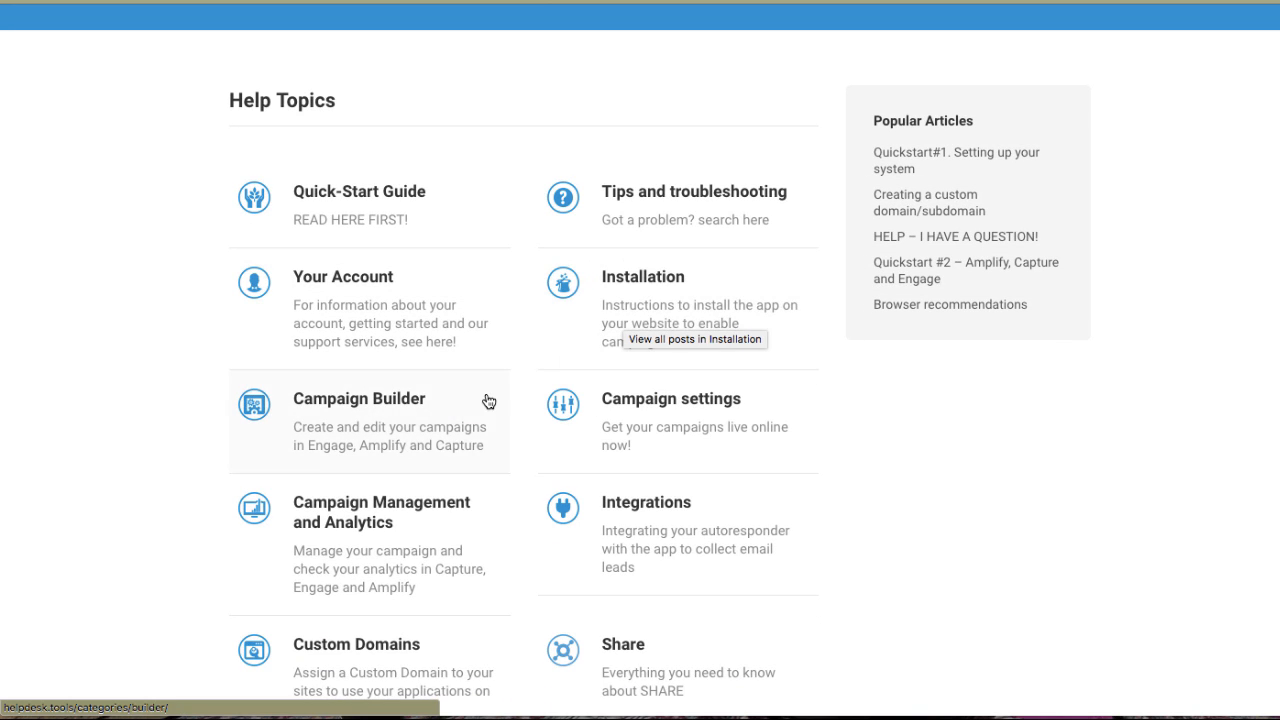
pyautogui.scroll(-2, 486, 400)
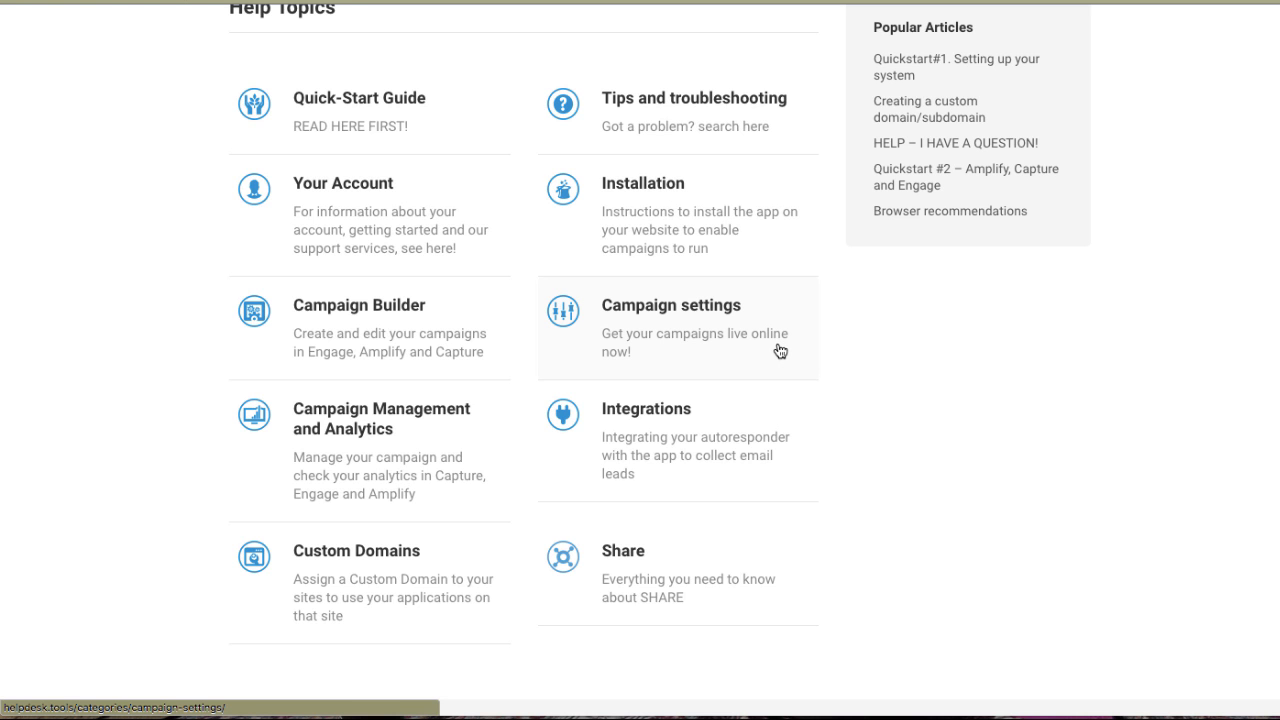
pyautogui.scroll(1, 613, 558)
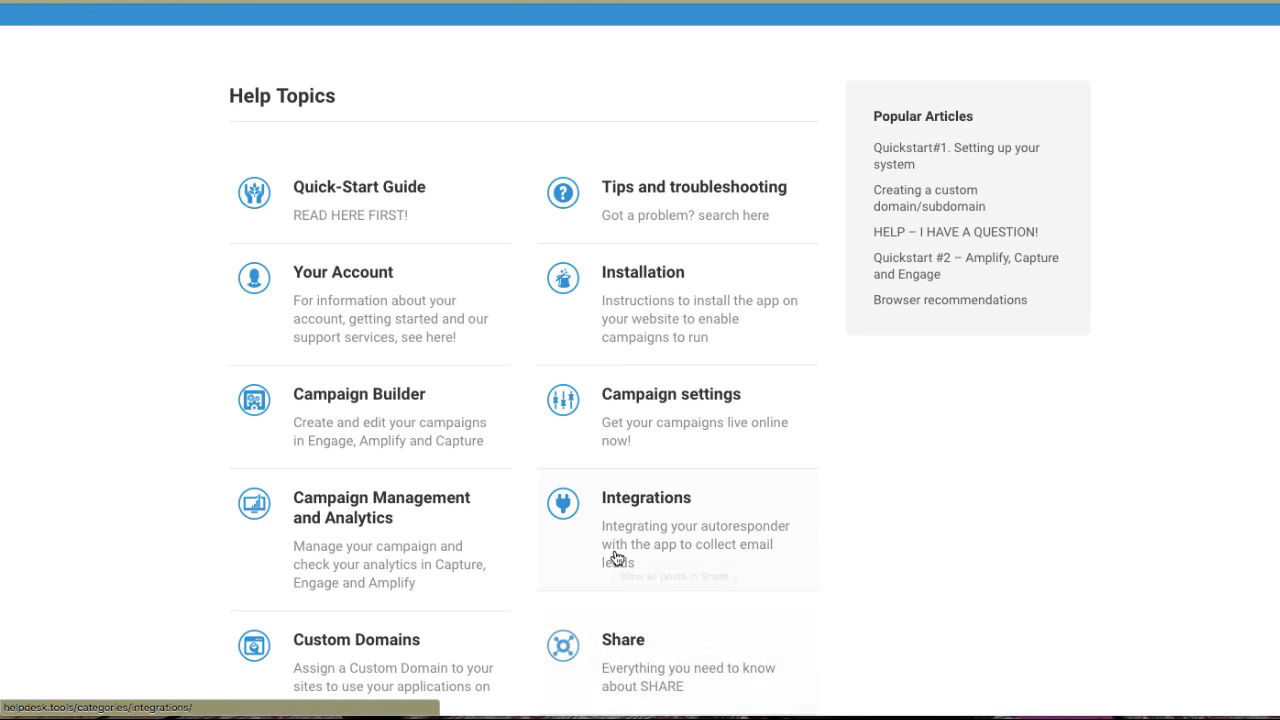
pyautogui.scroll(1, 612, 555)
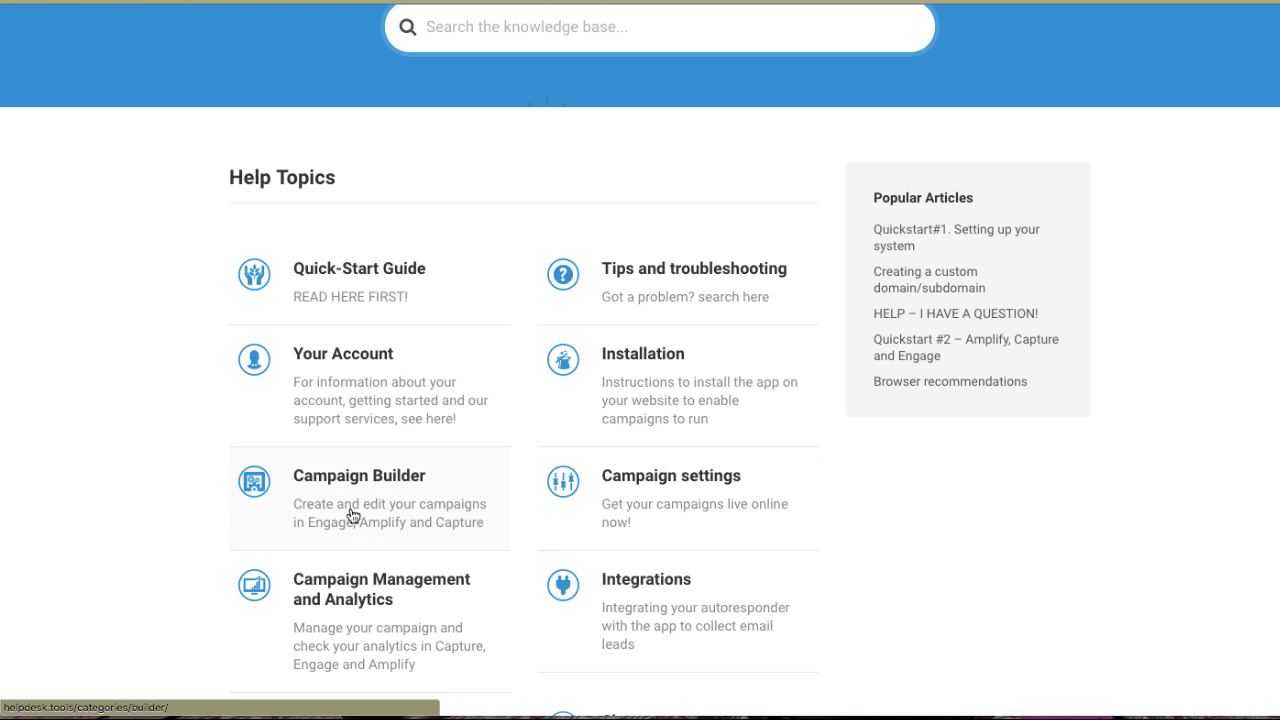
# Open the Campaign Builder help category and browse its list of articles.
pyautogui.click(367, 530)
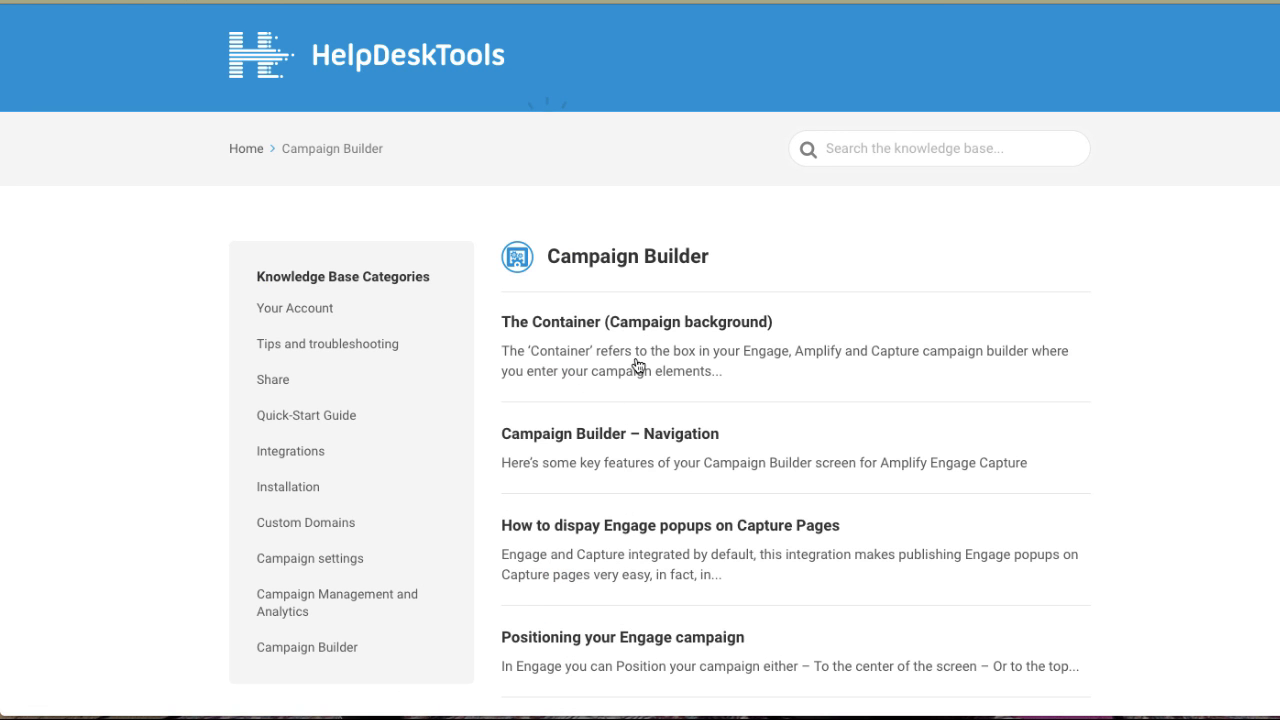
pyautogui.scroll(-3, 635, 360)
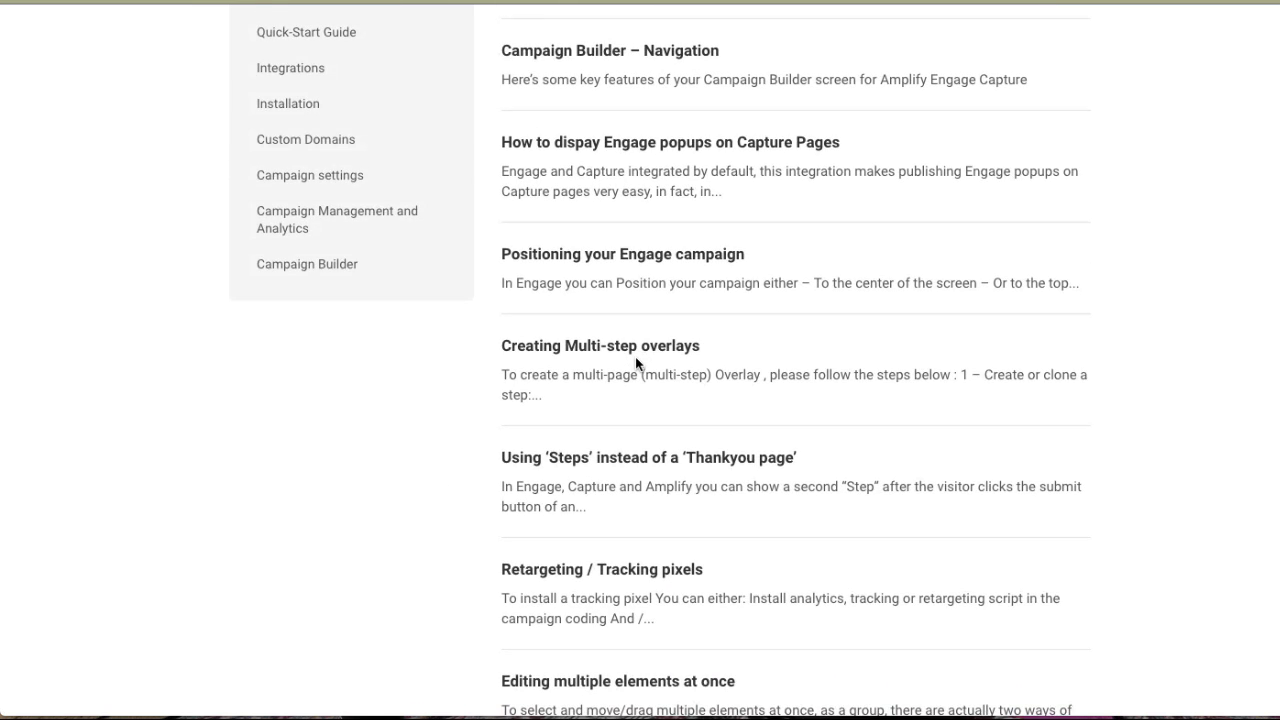
pyautogui.scroll(4, 635, 356)
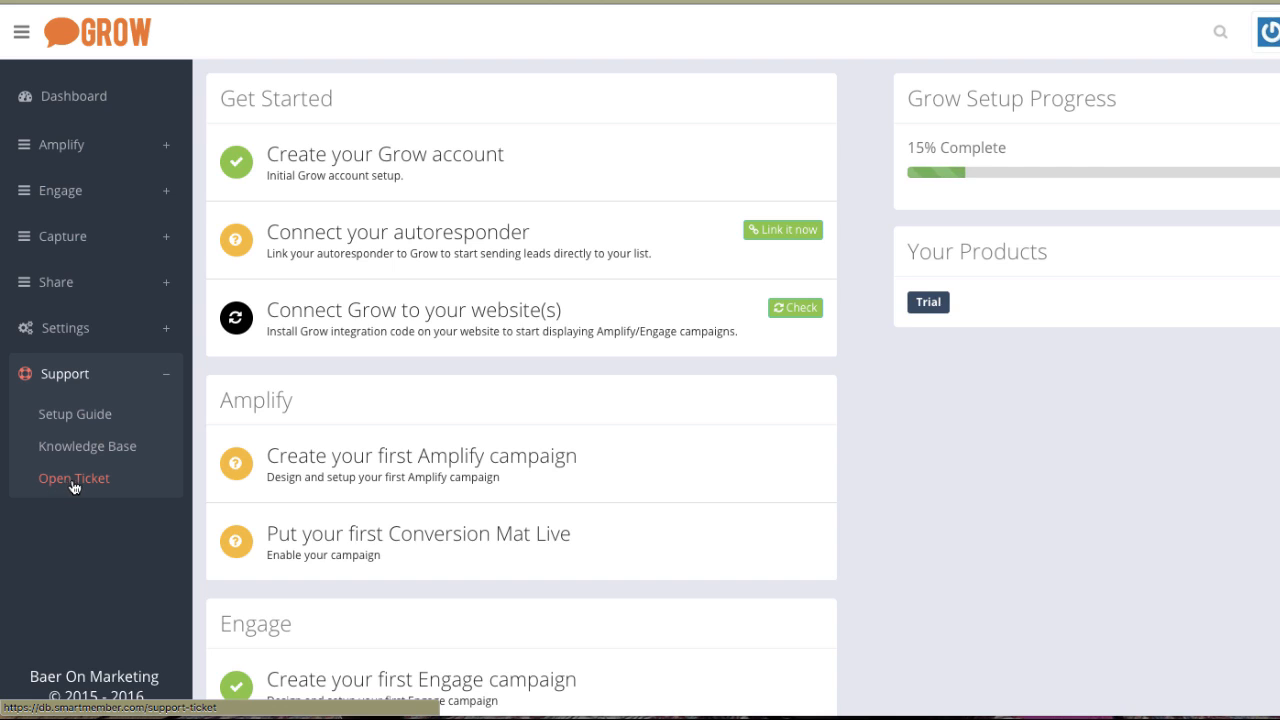
# Leave the support section and return to the Grow dashboard.
pyautogui.click(74, 484)
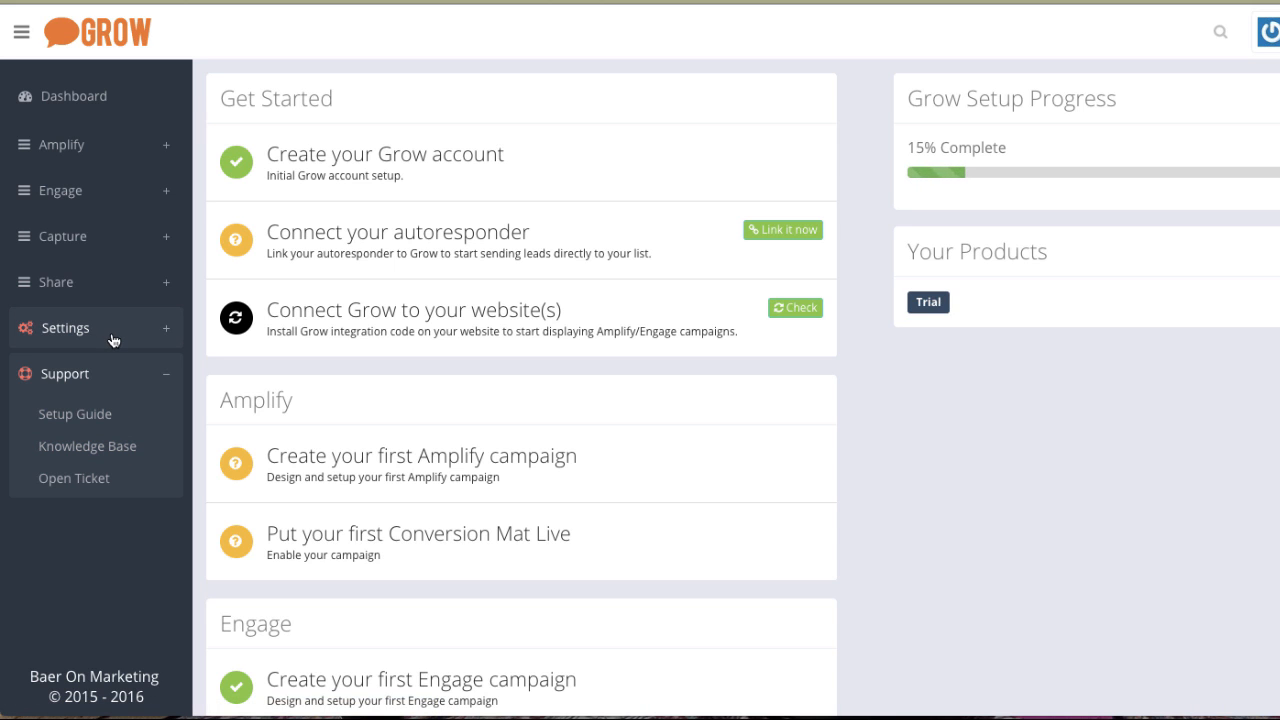
pyautogui.click(87, 157)
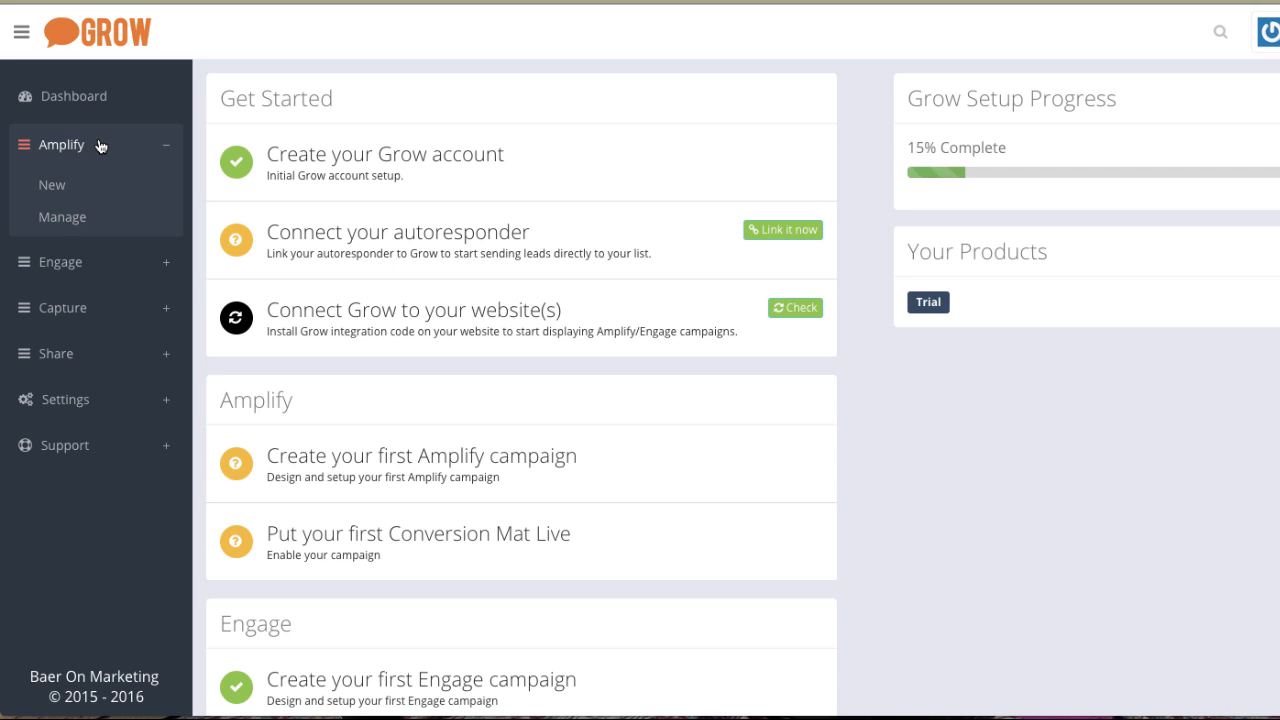
pyautogui.click(69, 106)
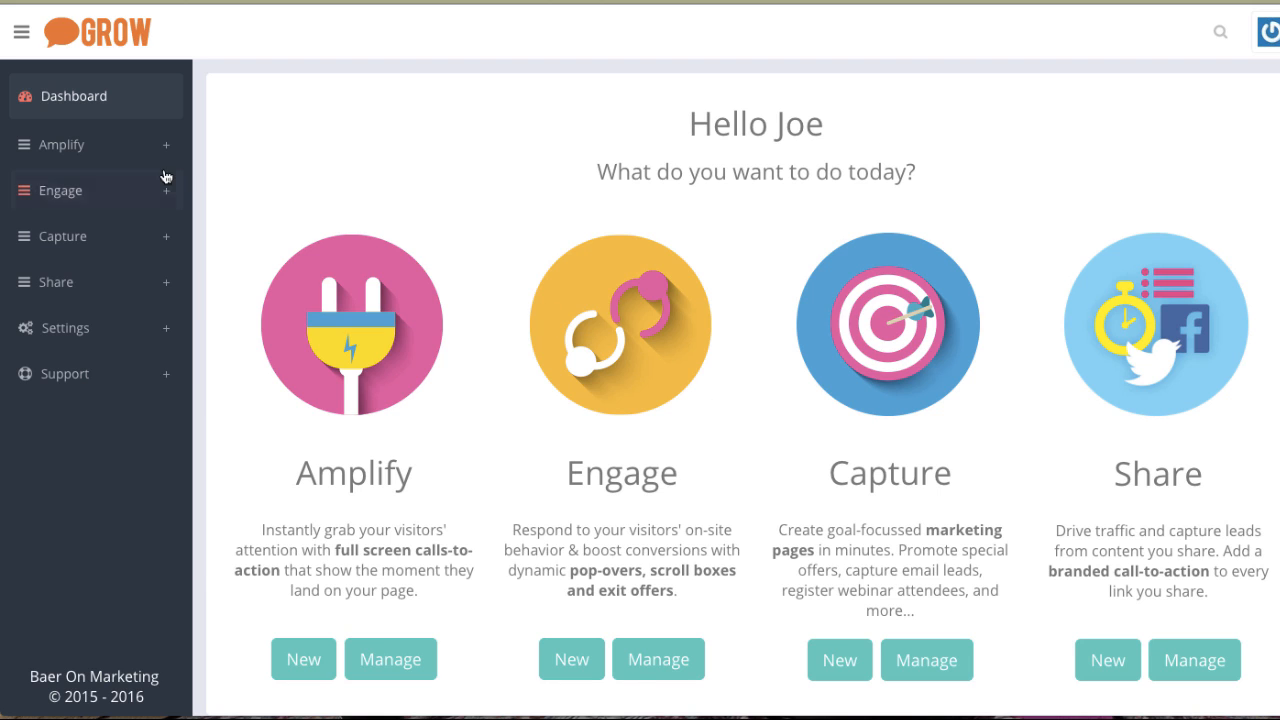
# Start a new Amplify campaign and filter the available designs to the Segment category.
pyautogui.click(89, 145)
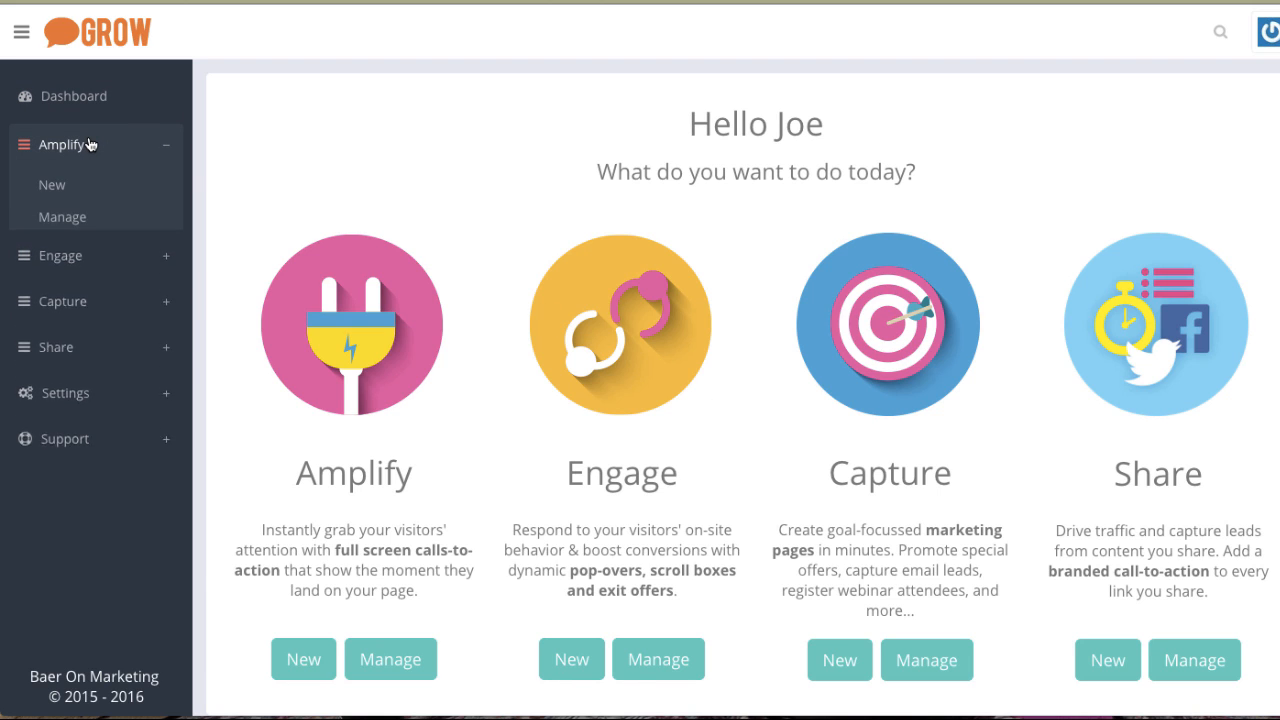
pyautogui.click(50, 188)
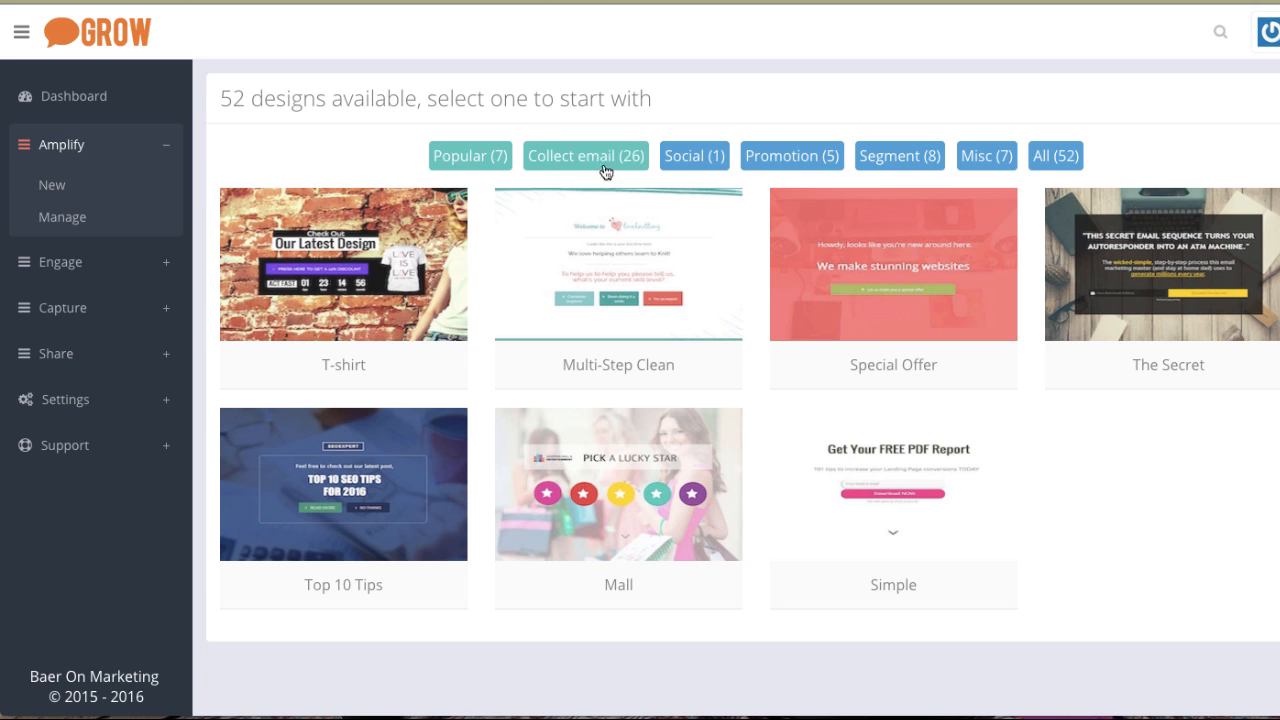
pyautogui.click(903, 165)
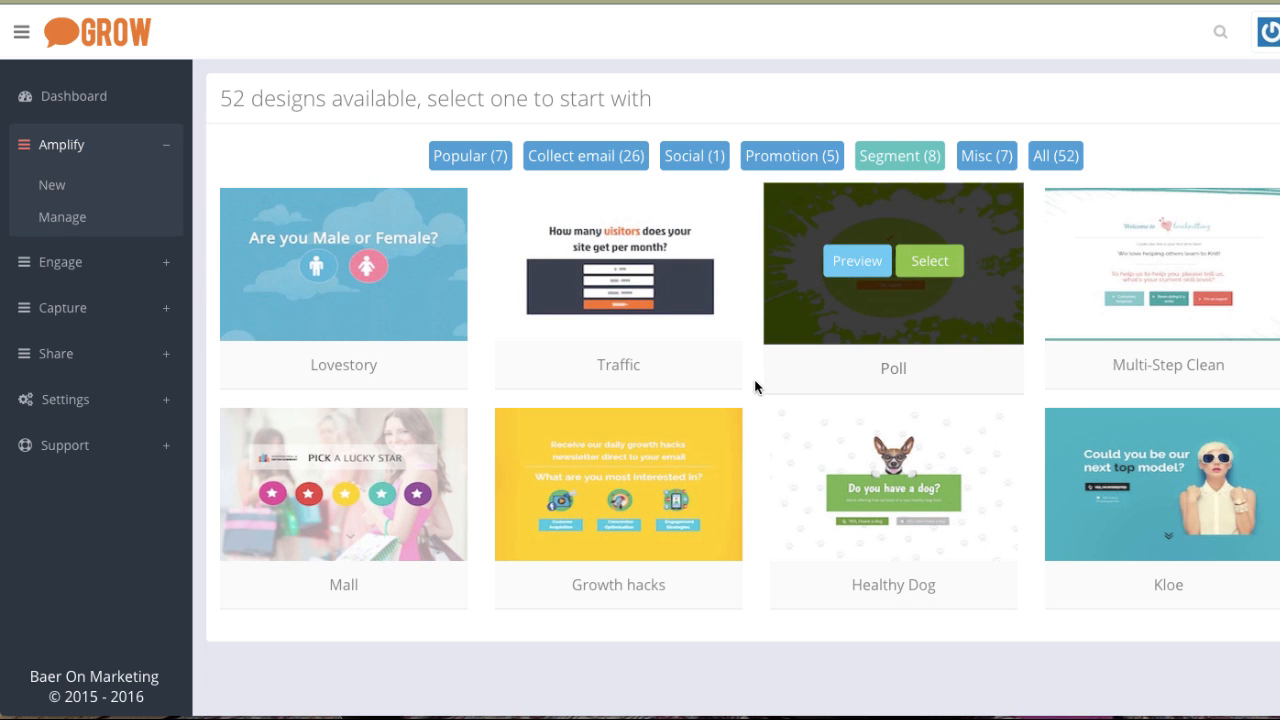
# Preview the Lovestory design, stepping through its female choice and next screen, then close the preview.
pyautogui.moveTo(279, 330)
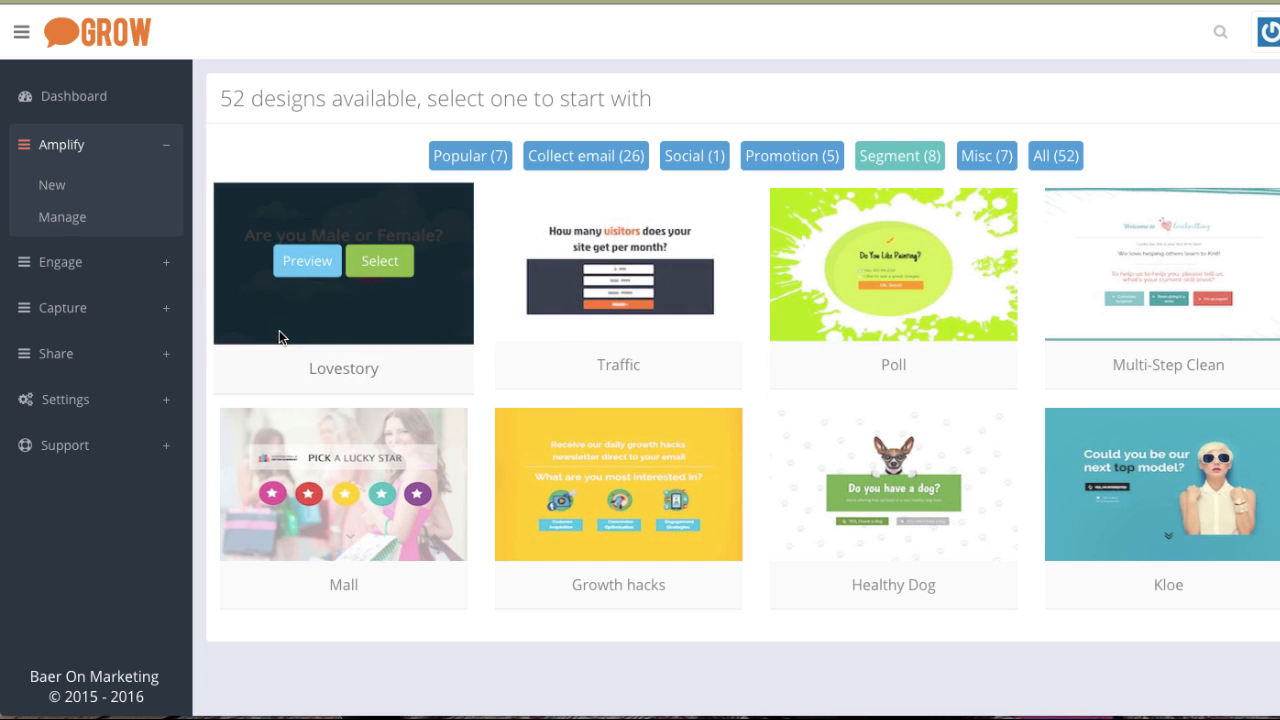
pyautogui.click(307, 264)
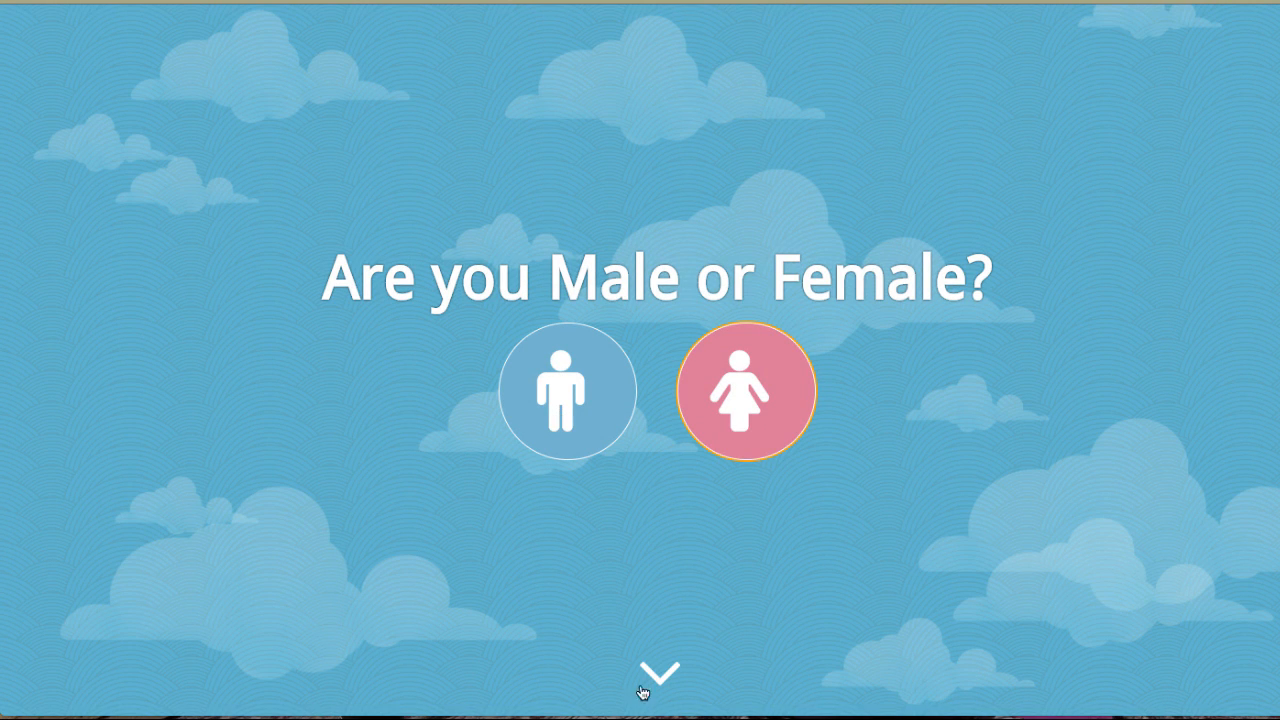
pyautogui.click(750, 387)
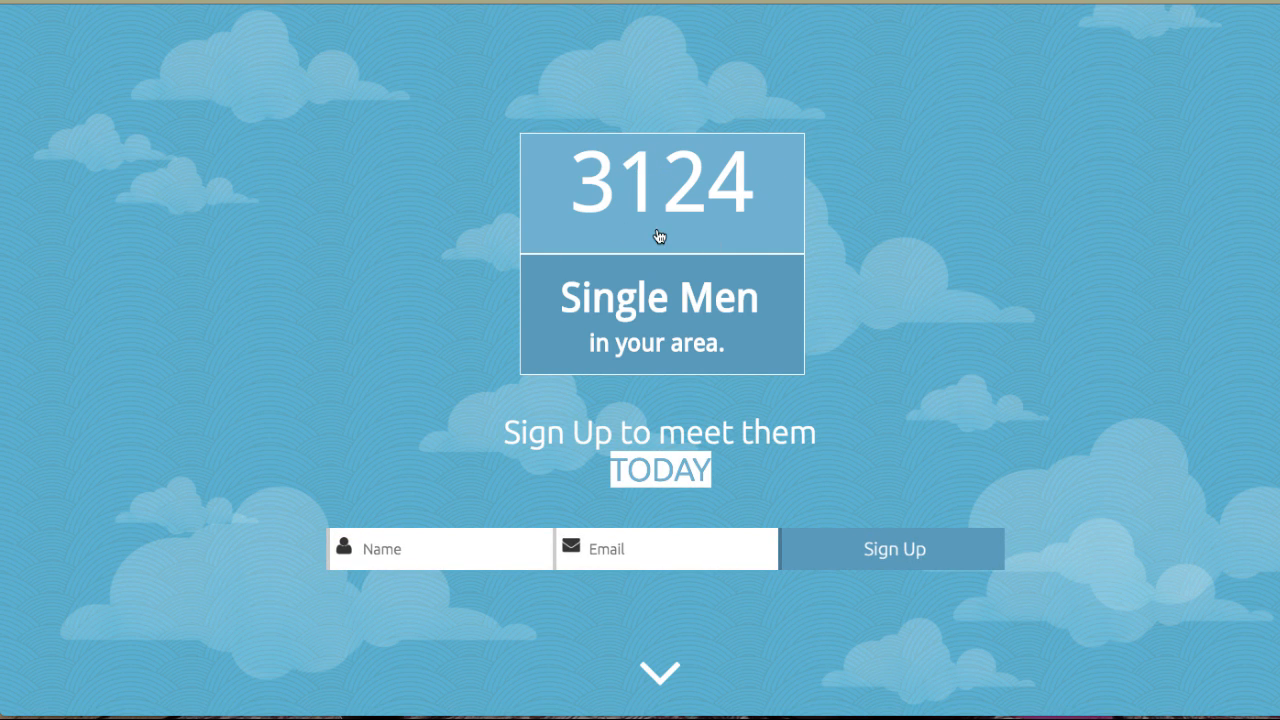
pyautogui.click(662, 674)
pyautogui.press('super+w')
# Filter the designs to Segment again and select the Lovestory design for editing.
pyautogui.click(796, 194)
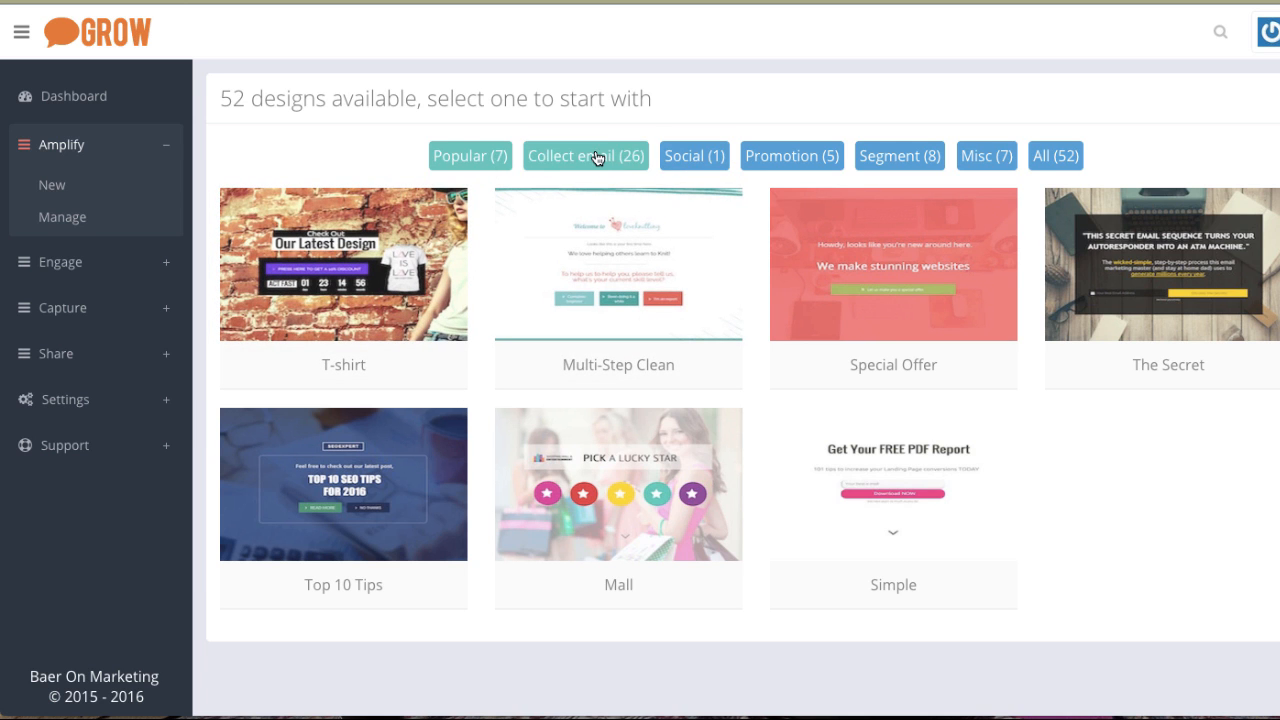
pyautogui.click(906, 155)
pyautogui.moveTo(336, 317)
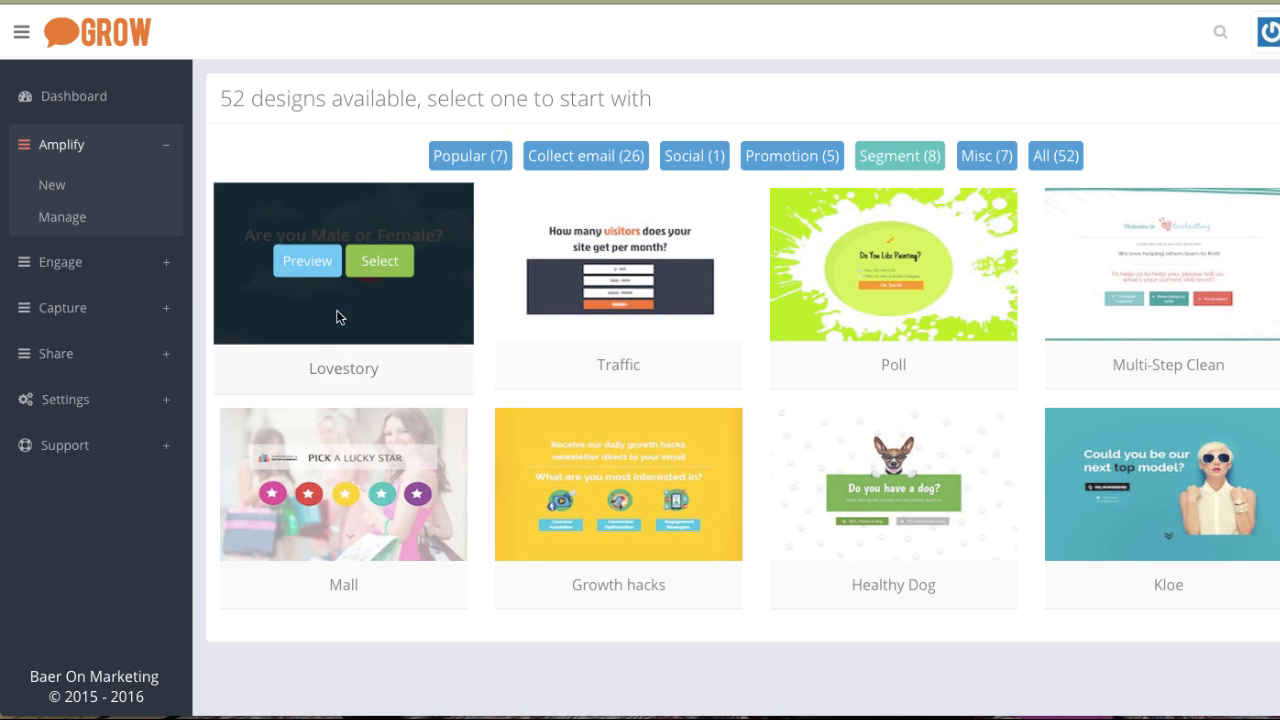
pyautogui.click(377, 266)
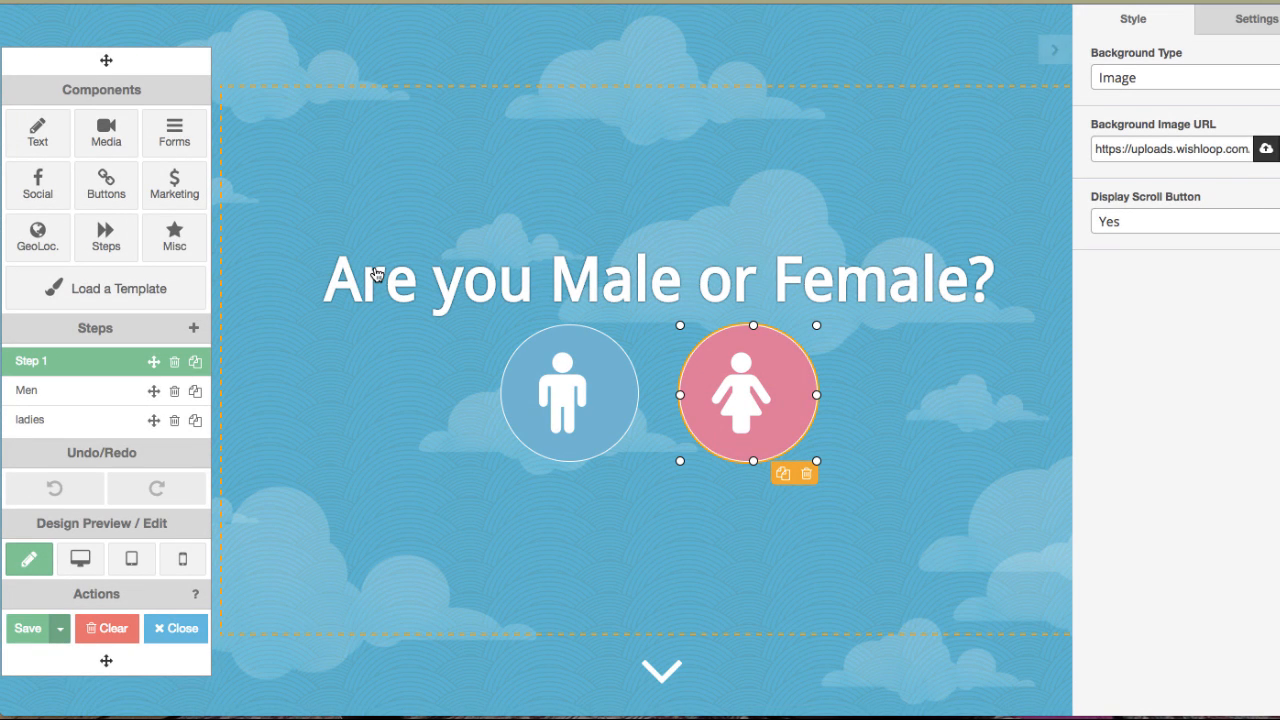
# Nudge the male icon button slightly to the right.
pyautogui.click(567, 388)
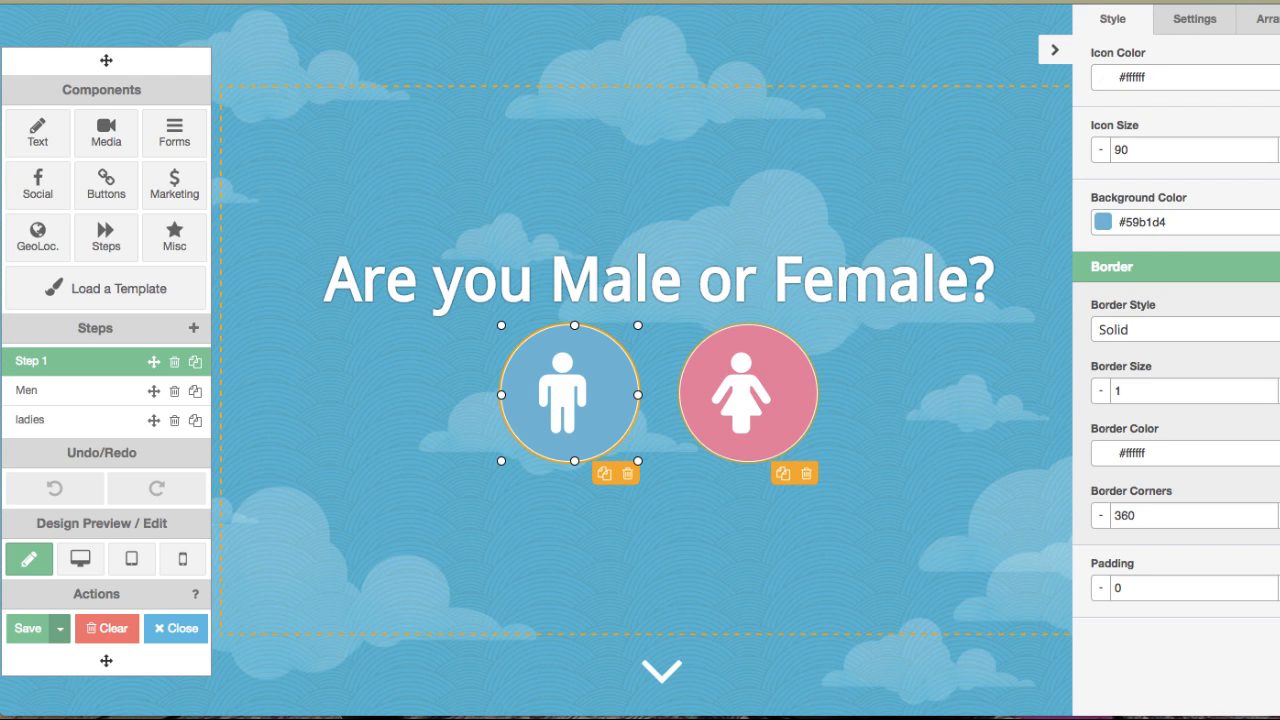
pyautogui.press('Right')
pyautogui.press('Right')
pyautogui.press('Right')
pyautogui.press('Right')
pyautogui.press('Right')
pyautogui.press('Right')
pyautogui.moveTo(571, 391); pyautogui.dragTo(569, 395)
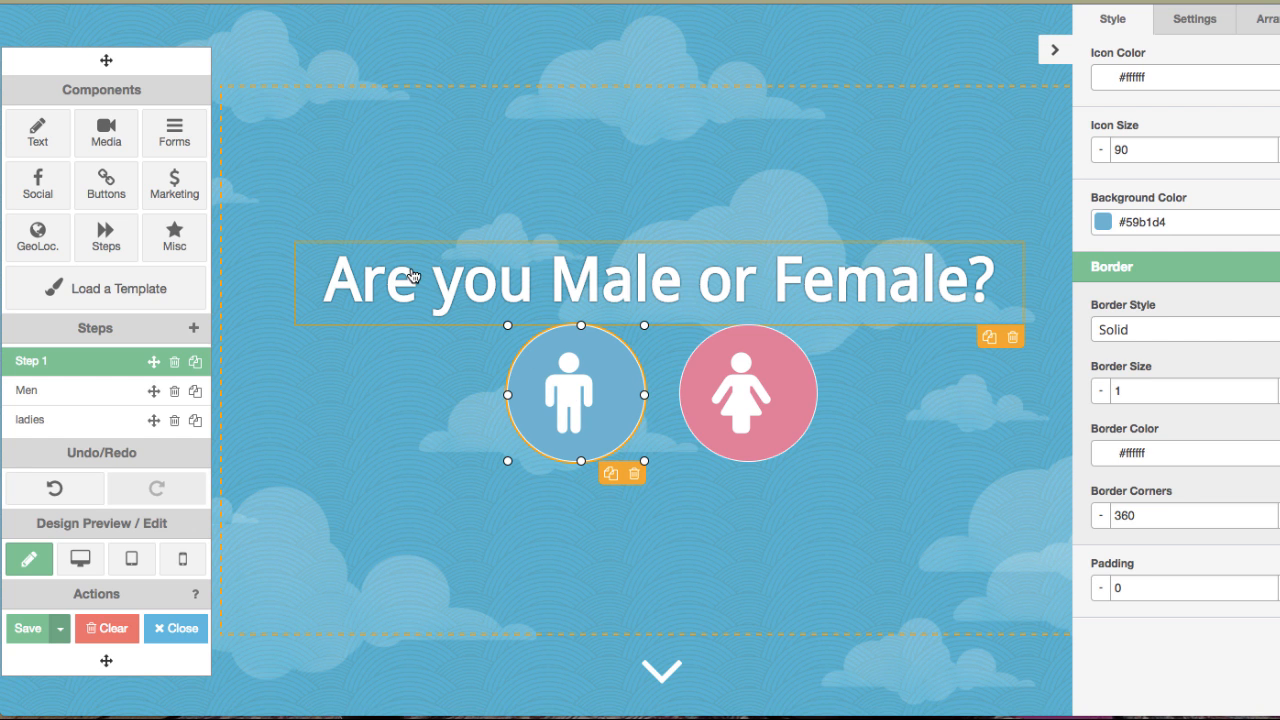
# Edit the heading text to read "Are you Boy or Girl?" and save it.
pyautogui.click(440, 277)
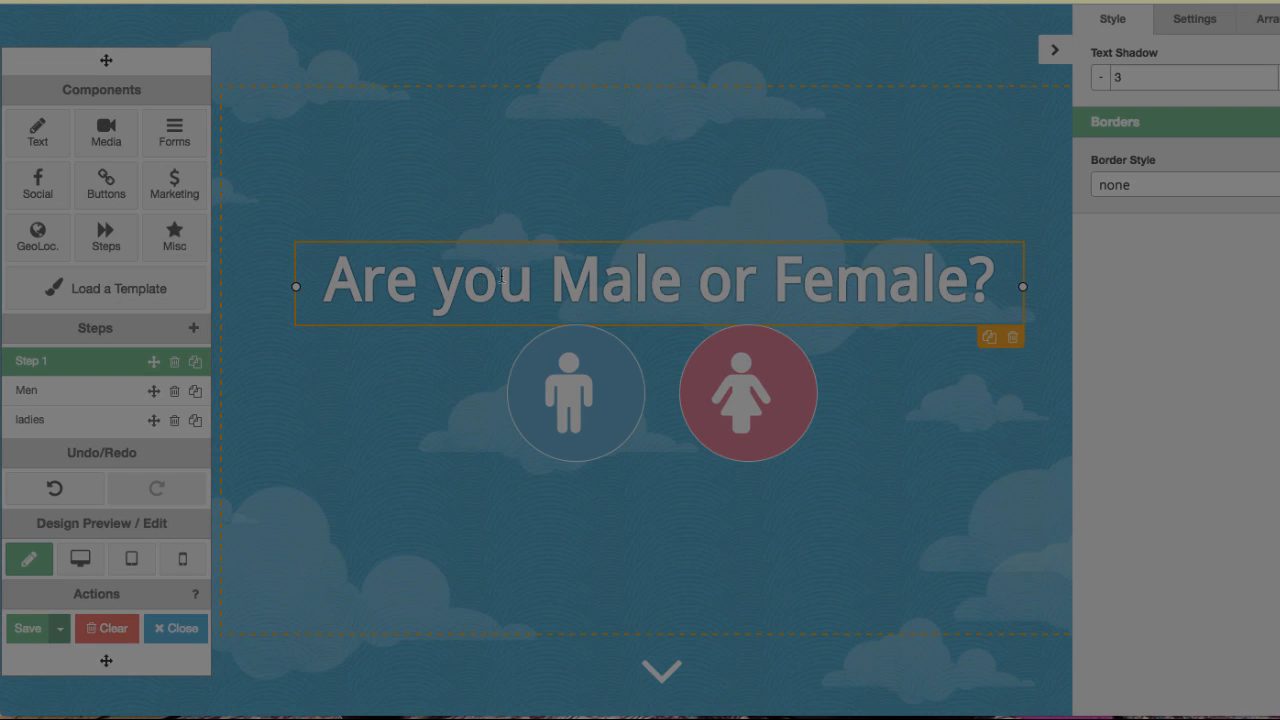
pyautogui.click(584, 249)
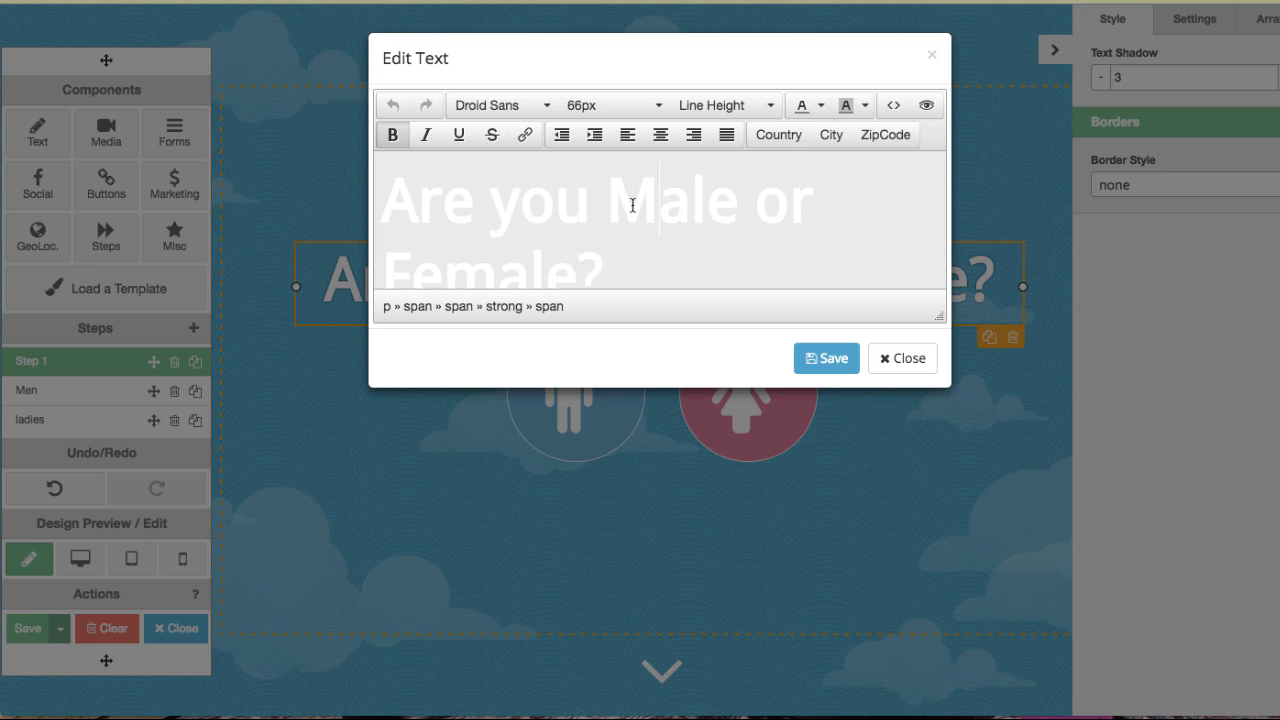
pyautogui.doubleClick(632, 205)
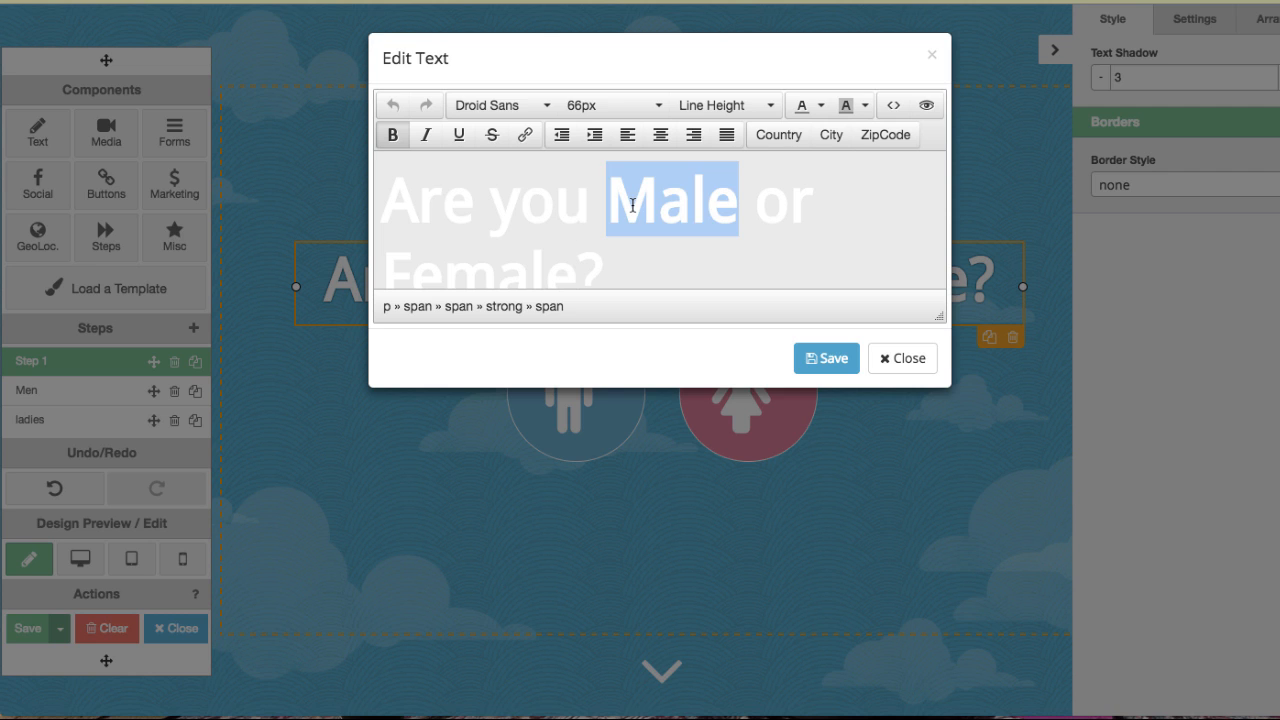
pyautogui.write('Boy')
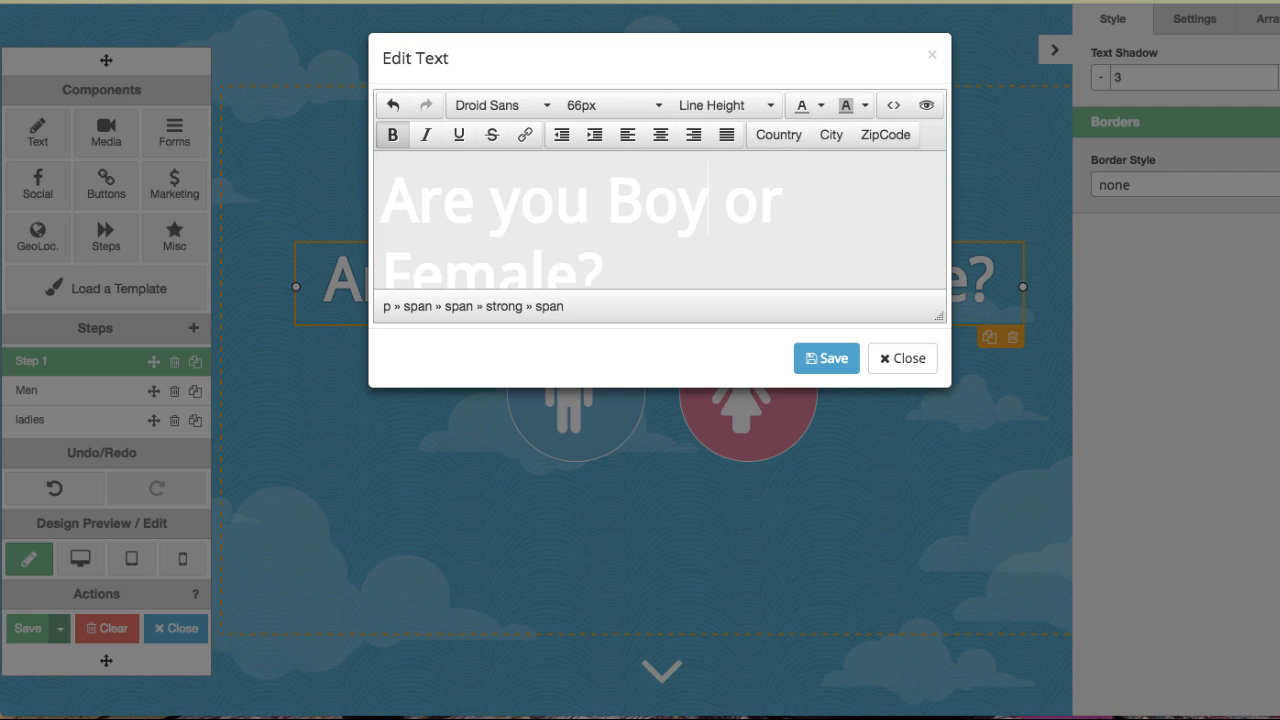
pyautogui.scroll(-1, 438, 228)
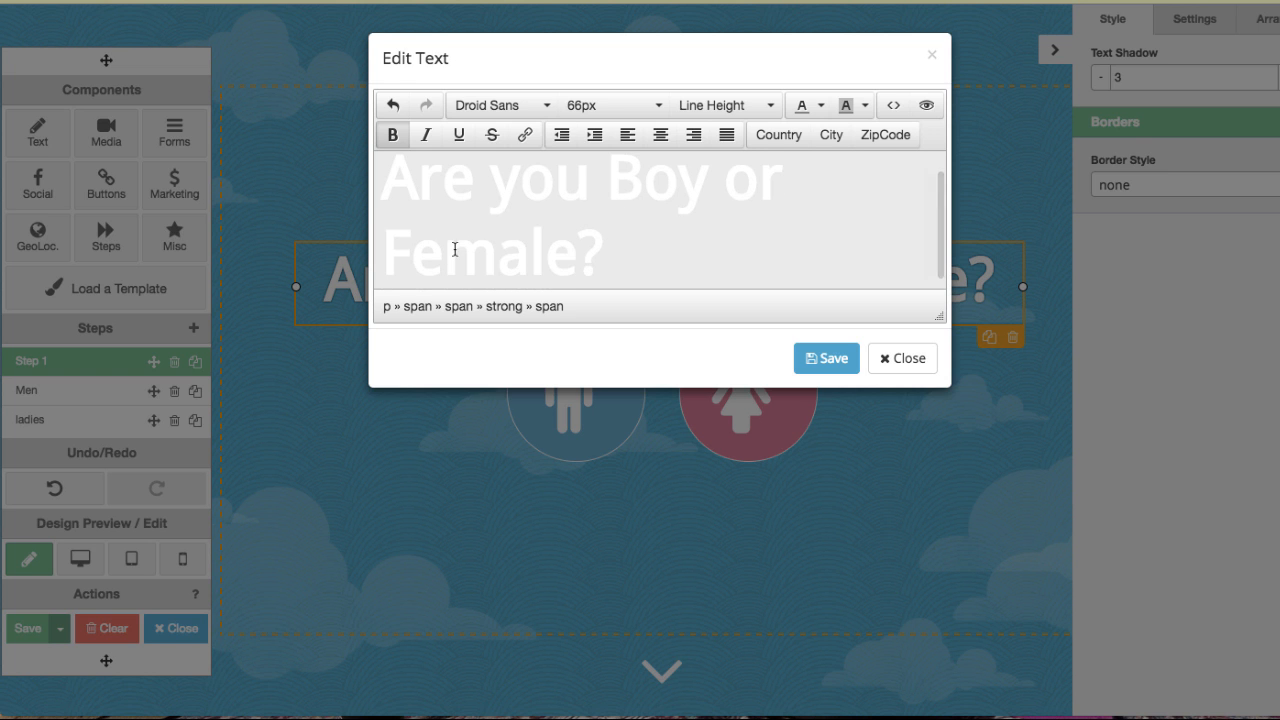
pyautogui.doubleClick(514, 262)
pyautogui.write('Gir')
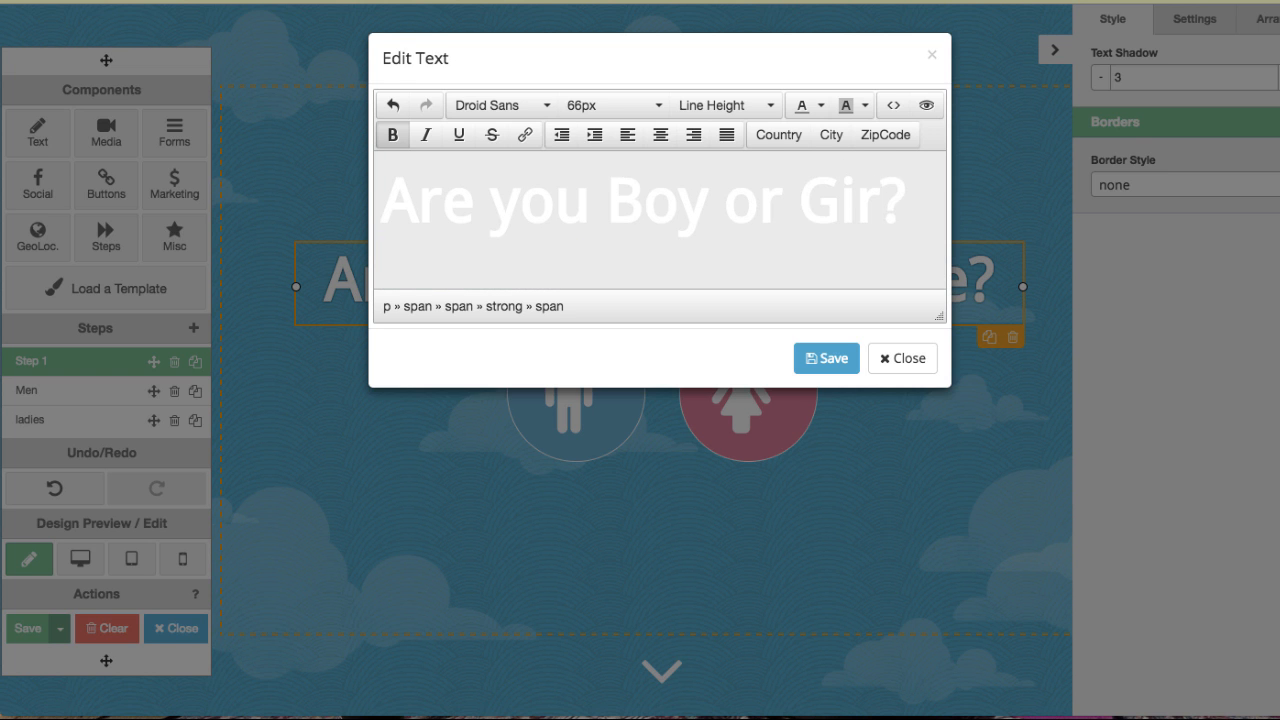
pyautogui.write('l')
pyautogui.click(822, 360)
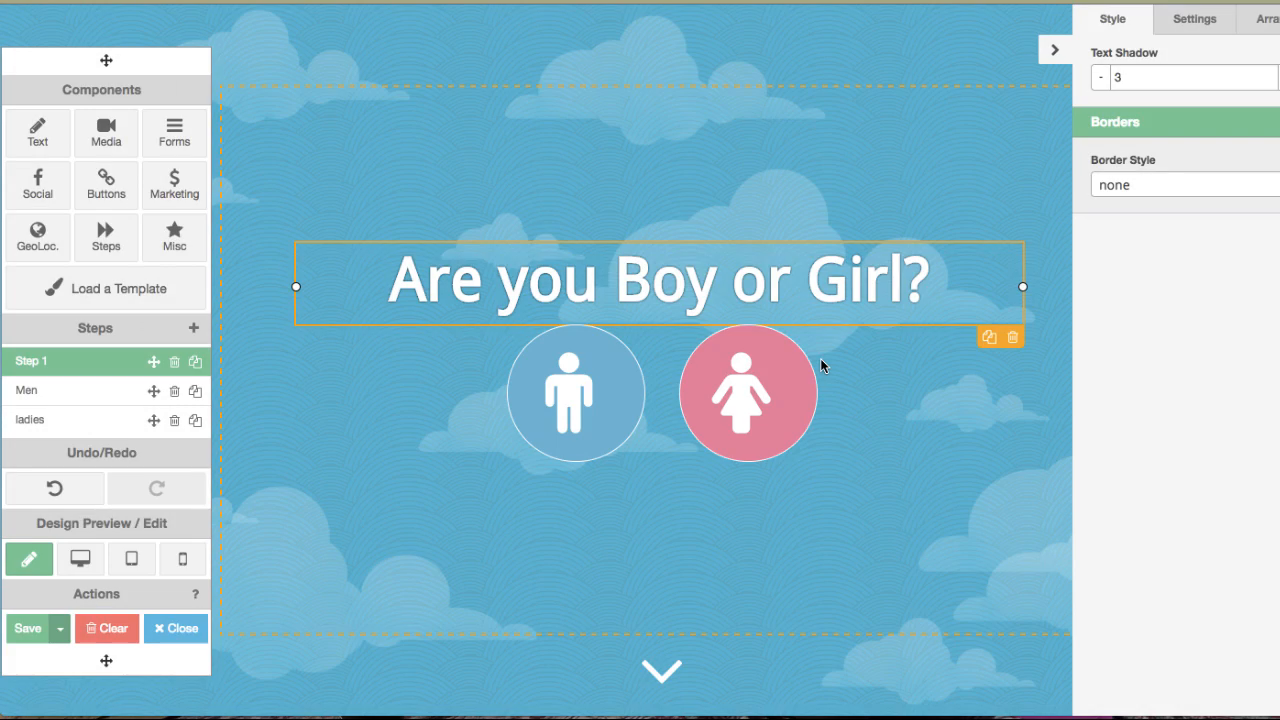
# Move the heading up slightly and restyle its text in yellow with the Bangers font.
pyautogui.moveTo(664, 300); pyautogui.dragTo(674, 276)
pyautogui.doubleClick(597, 262)
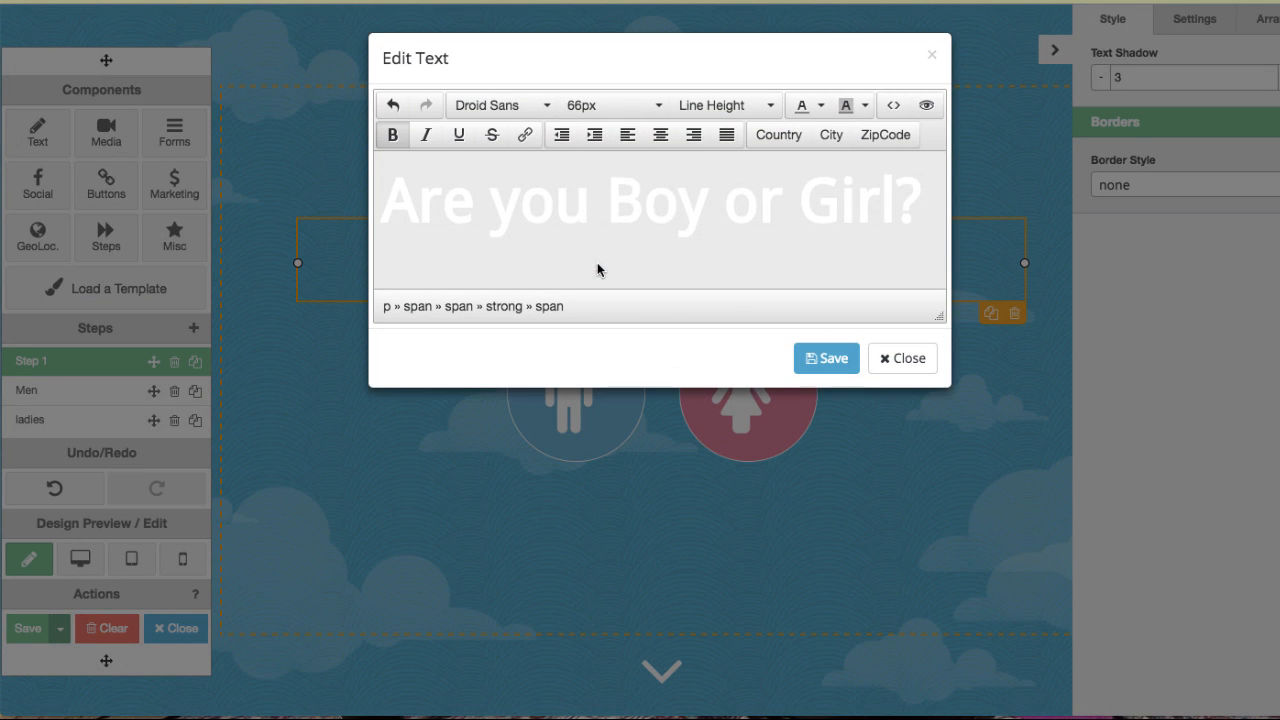
pyautogui.click(566, 198)
pyautogui.tripleClick(566, 198)
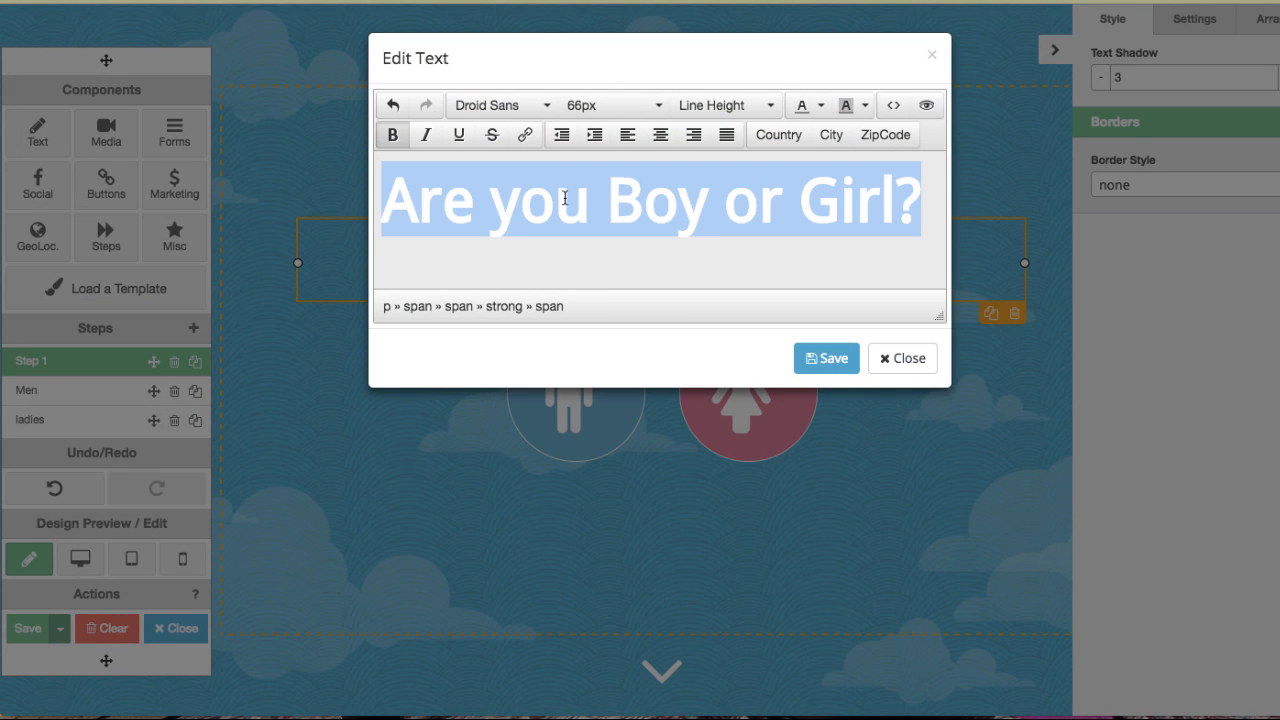
pyautogui.click(822, 106)
pyautogui.click(824, 190)
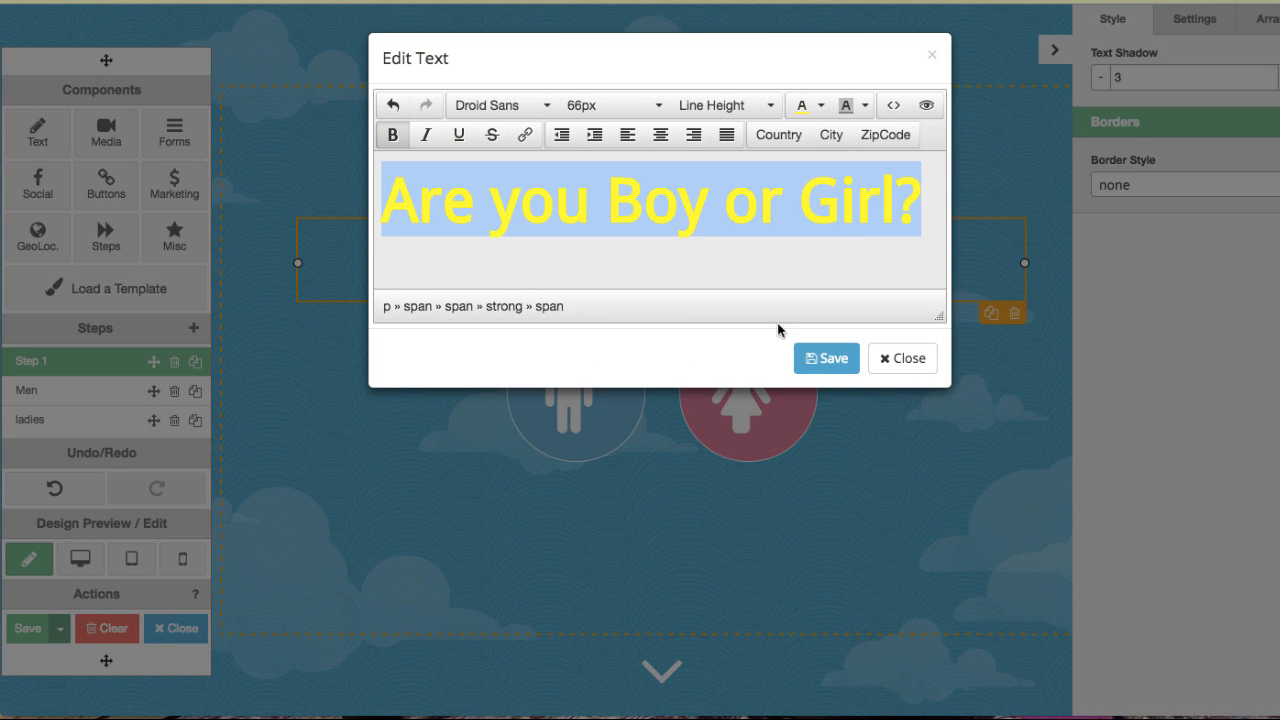
pyautogui.click(490, 106)
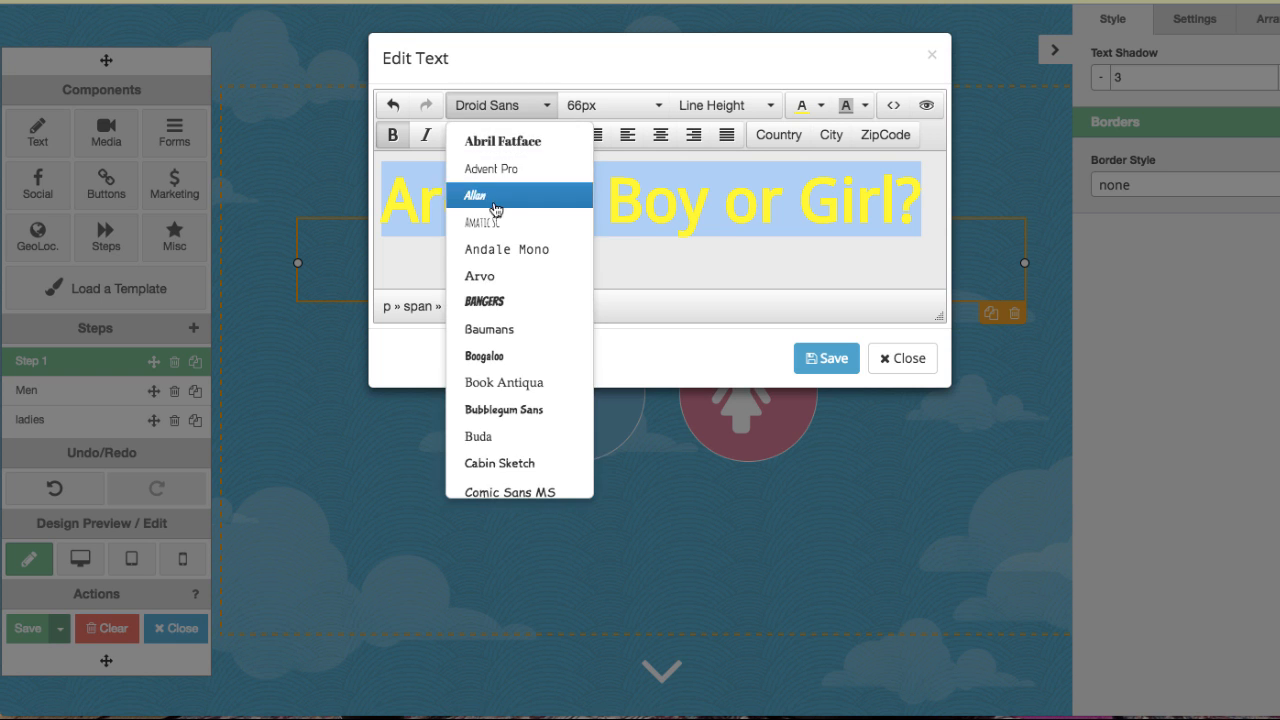
pyautogui.click(491, 296)
pyautogui.click(828, 363)
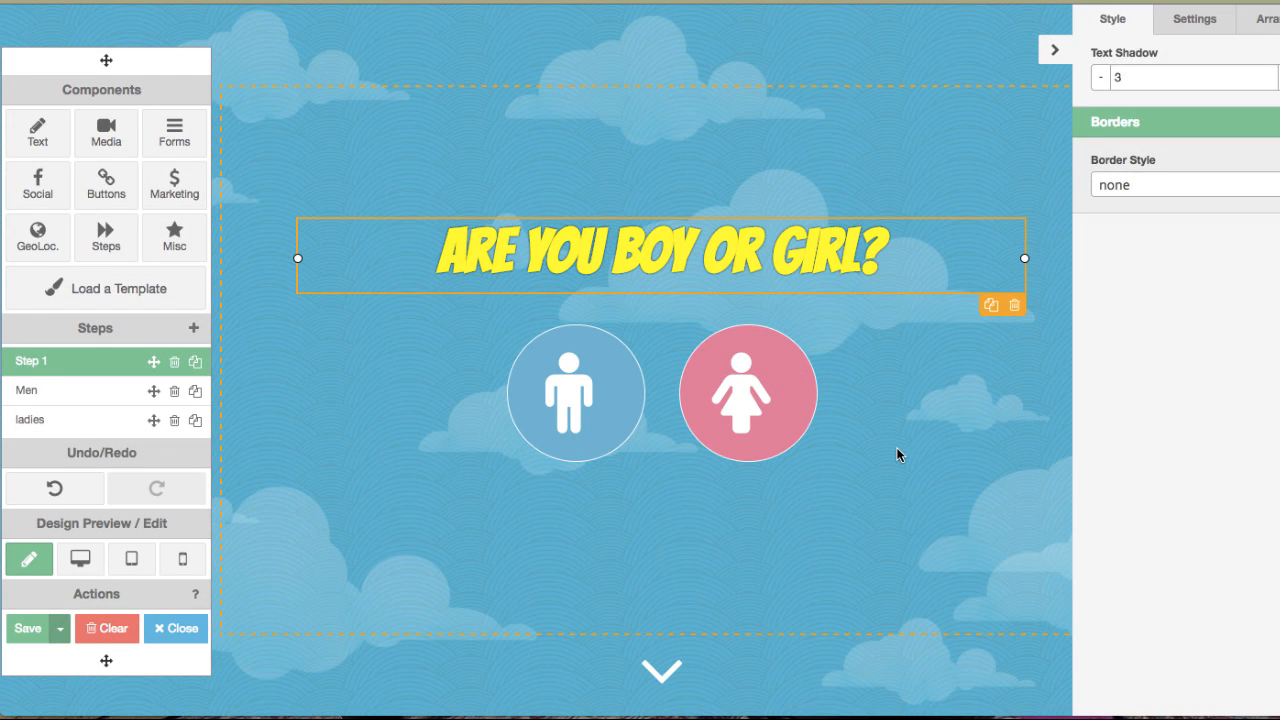
# Select the campaign's background container and open the chooser for its background image.
pyautogui.click(896, 447)
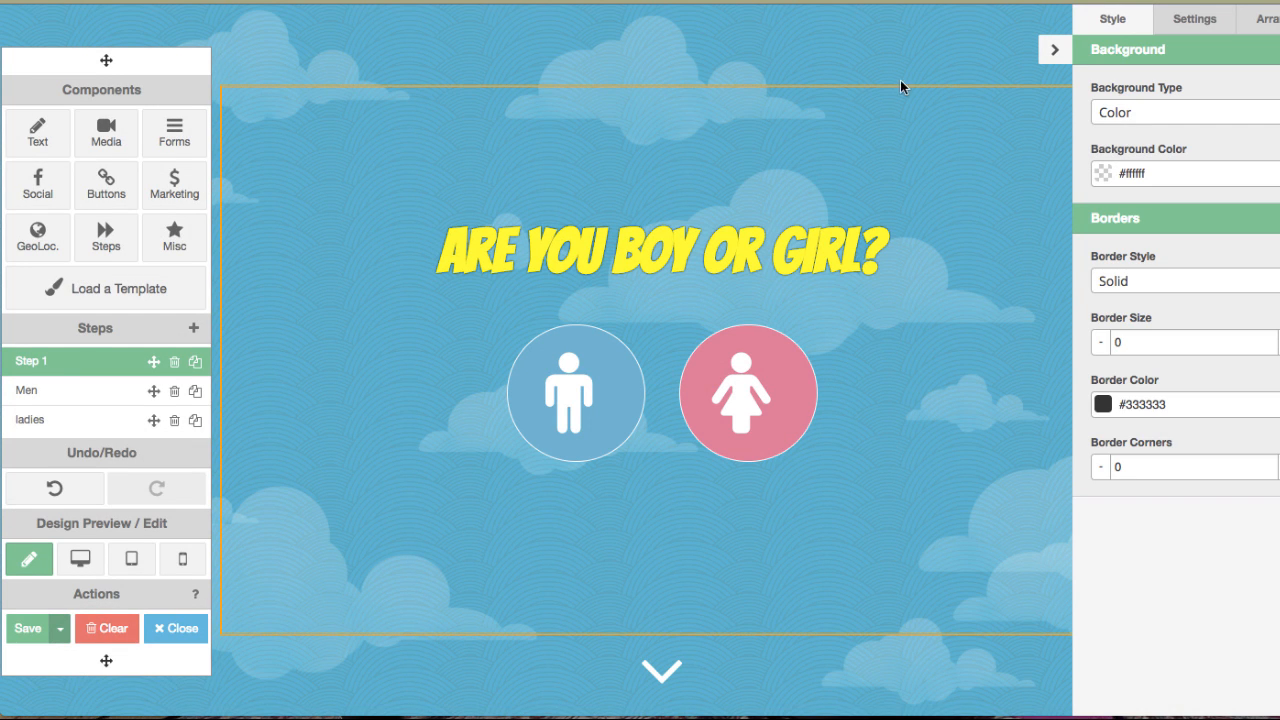
pyautogui.click(870, 38)
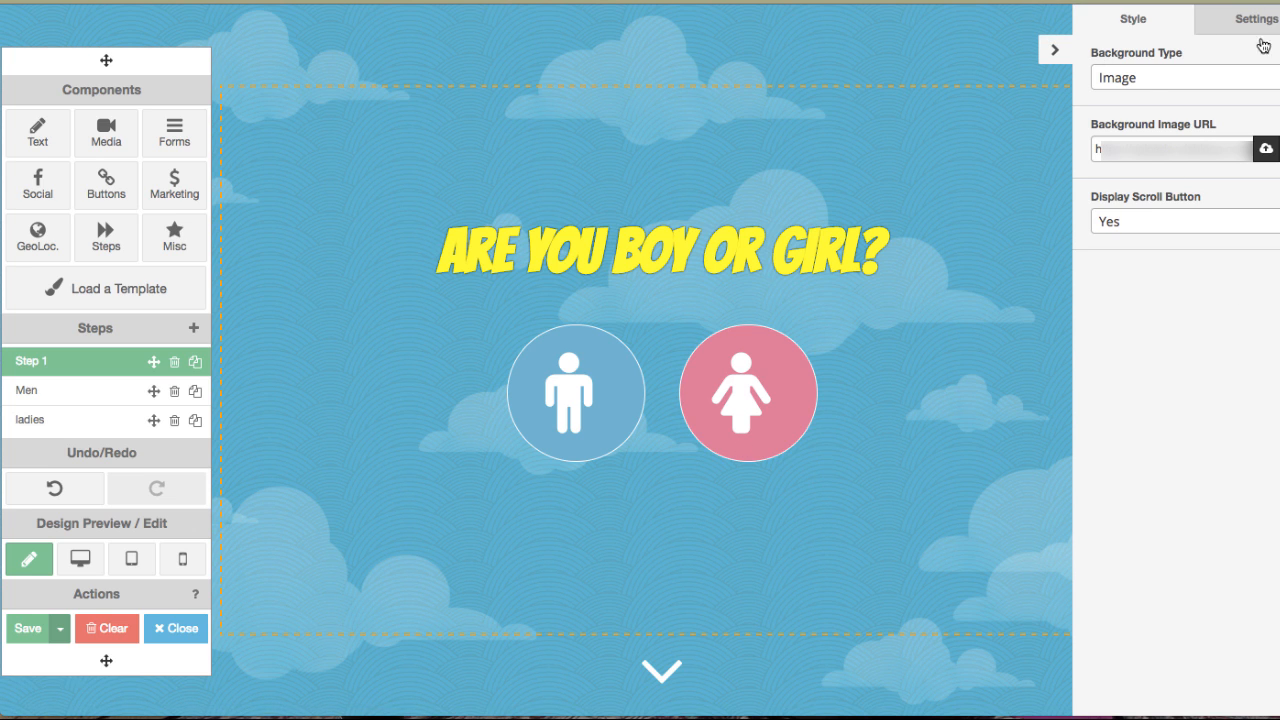
pyautogui.click(1265, 151)
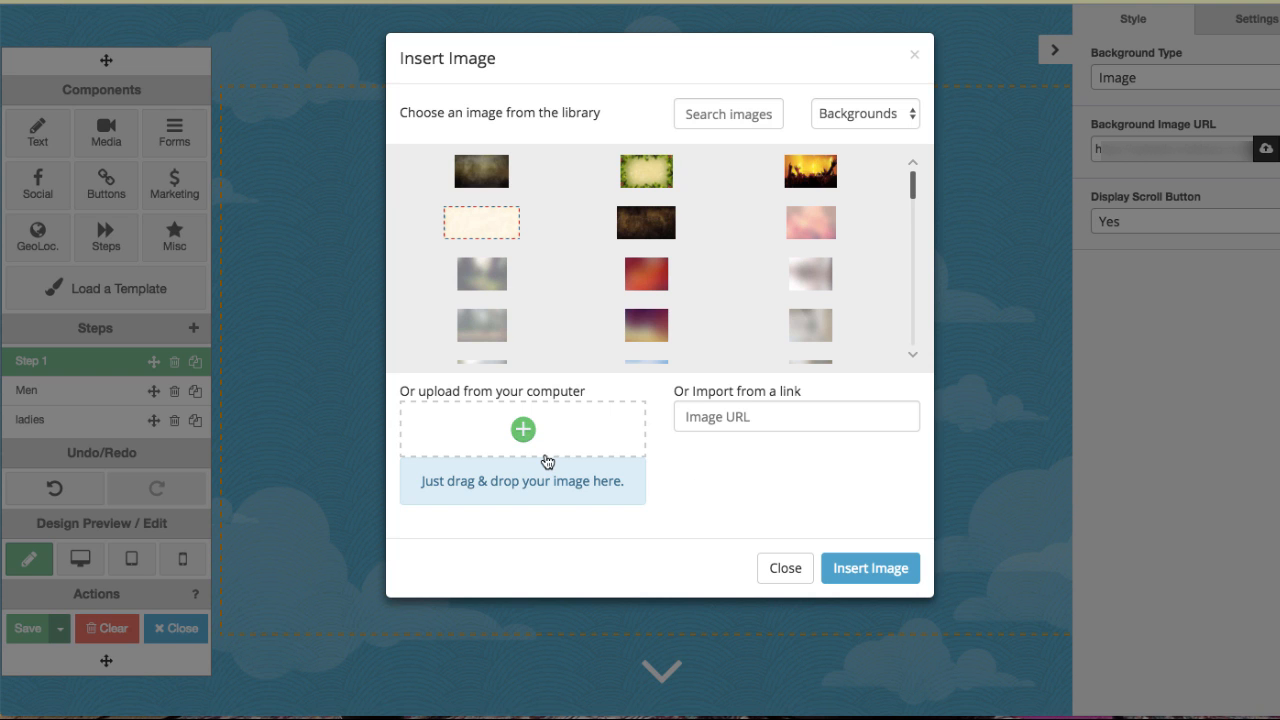
# Apply the green holly-framed background image from the library to the campaign.
pyautogui.click(611, 458)
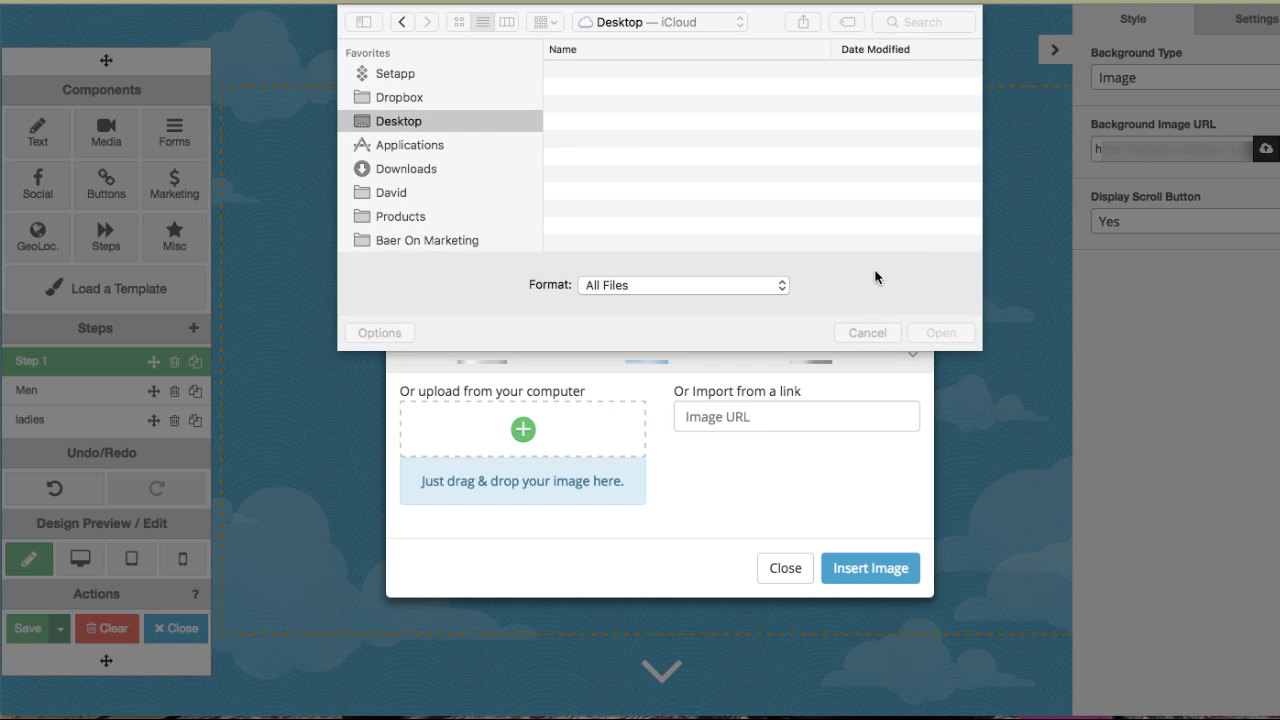
pyautogui.click(867, 332)
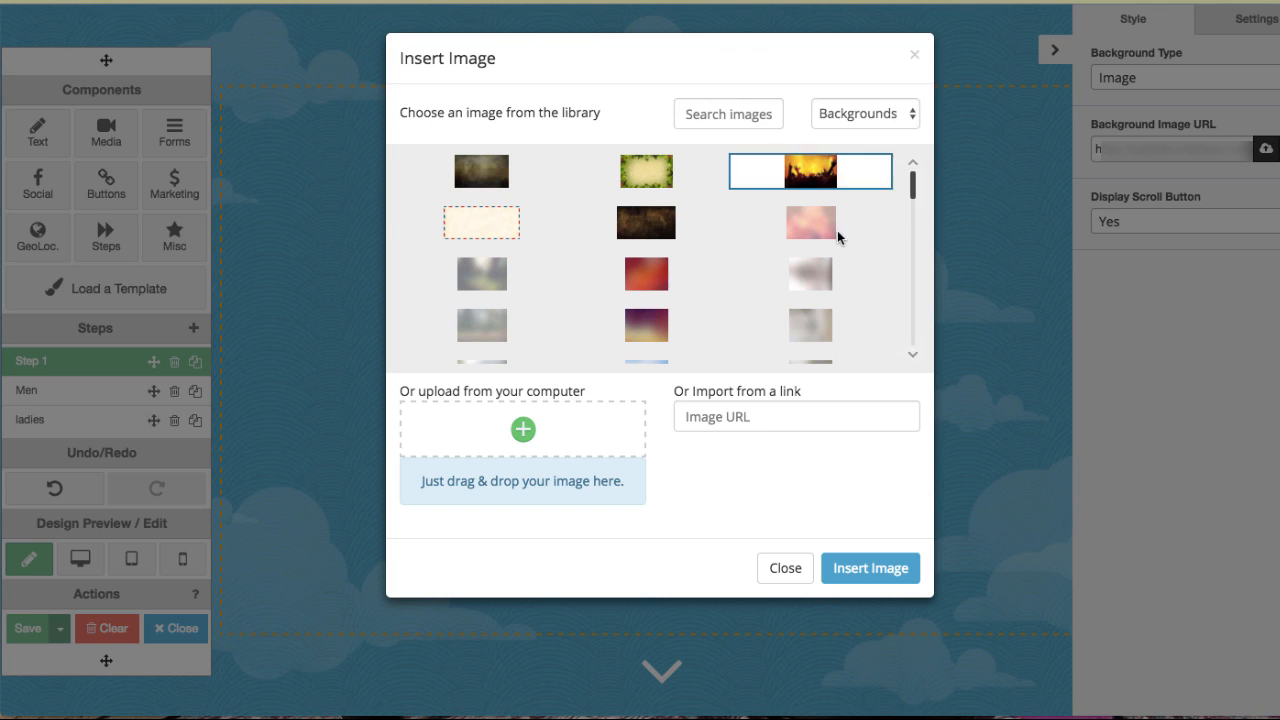
pyautogui.click(646, 172)
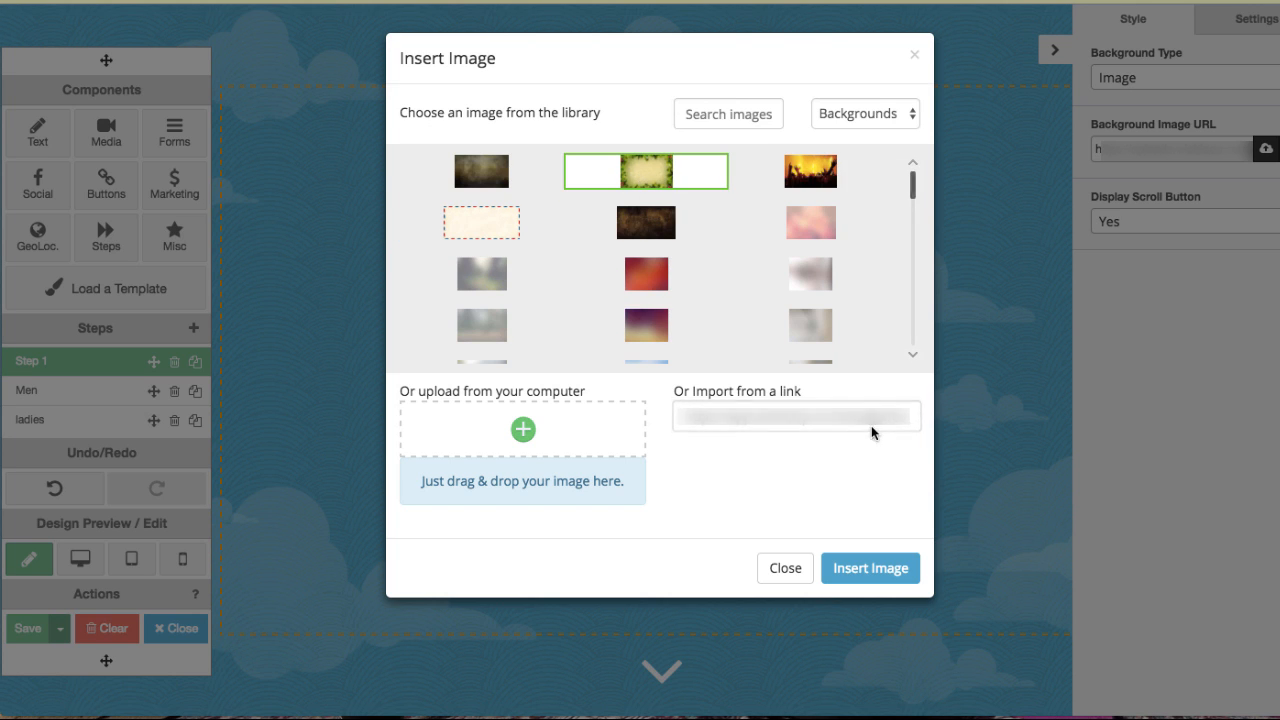
pyautogui.click(870, 568)
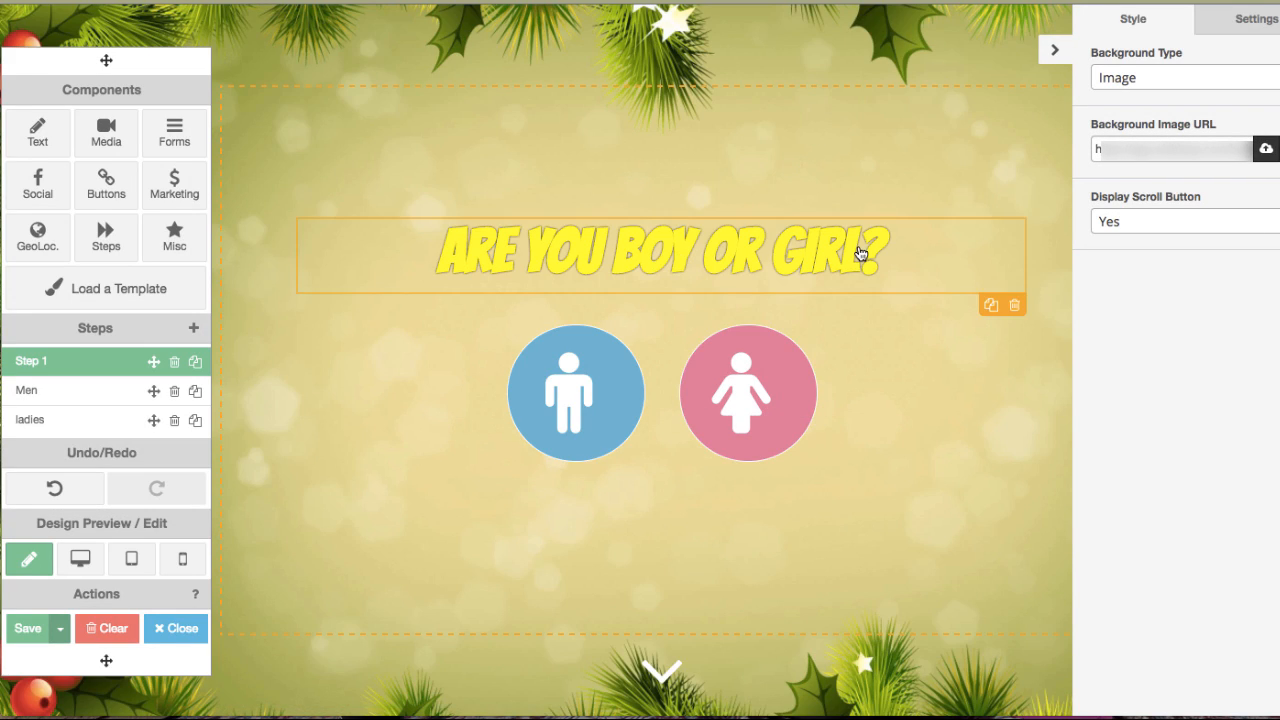
pyautogui.click(1052, 53)
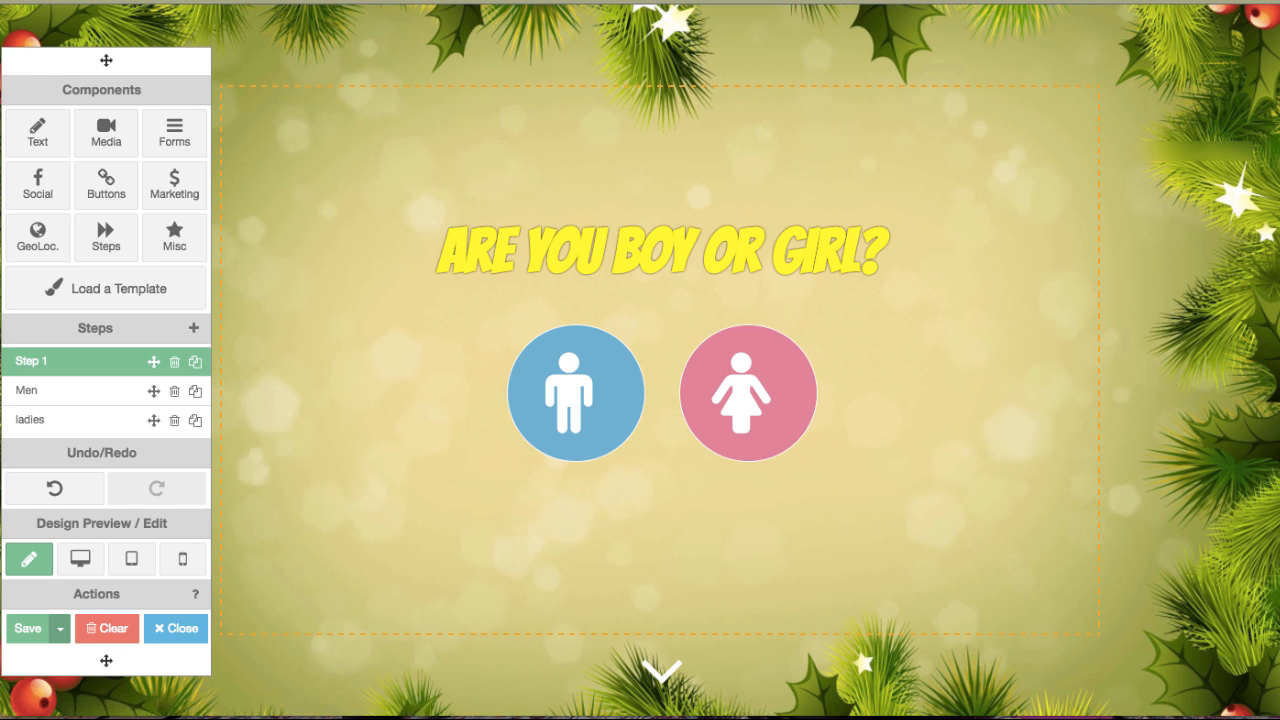
pyautogui.click(1049, 53)
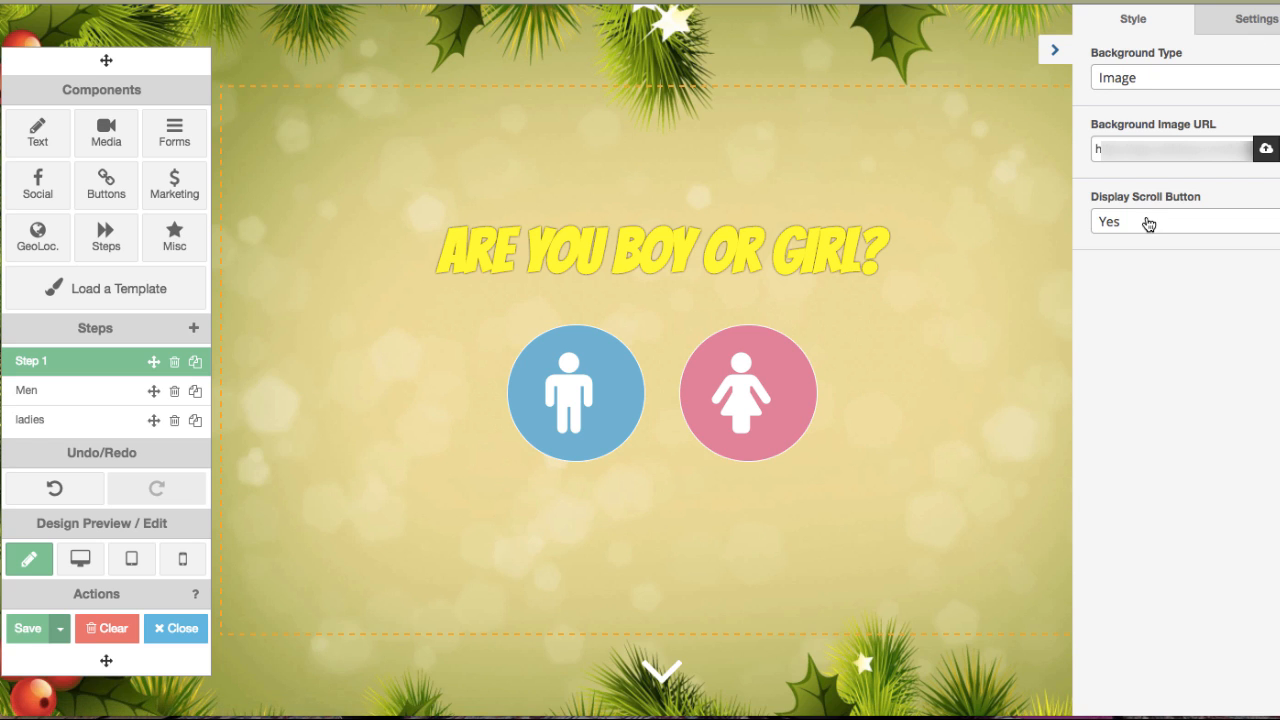
pyautogui.click(1251, 24)
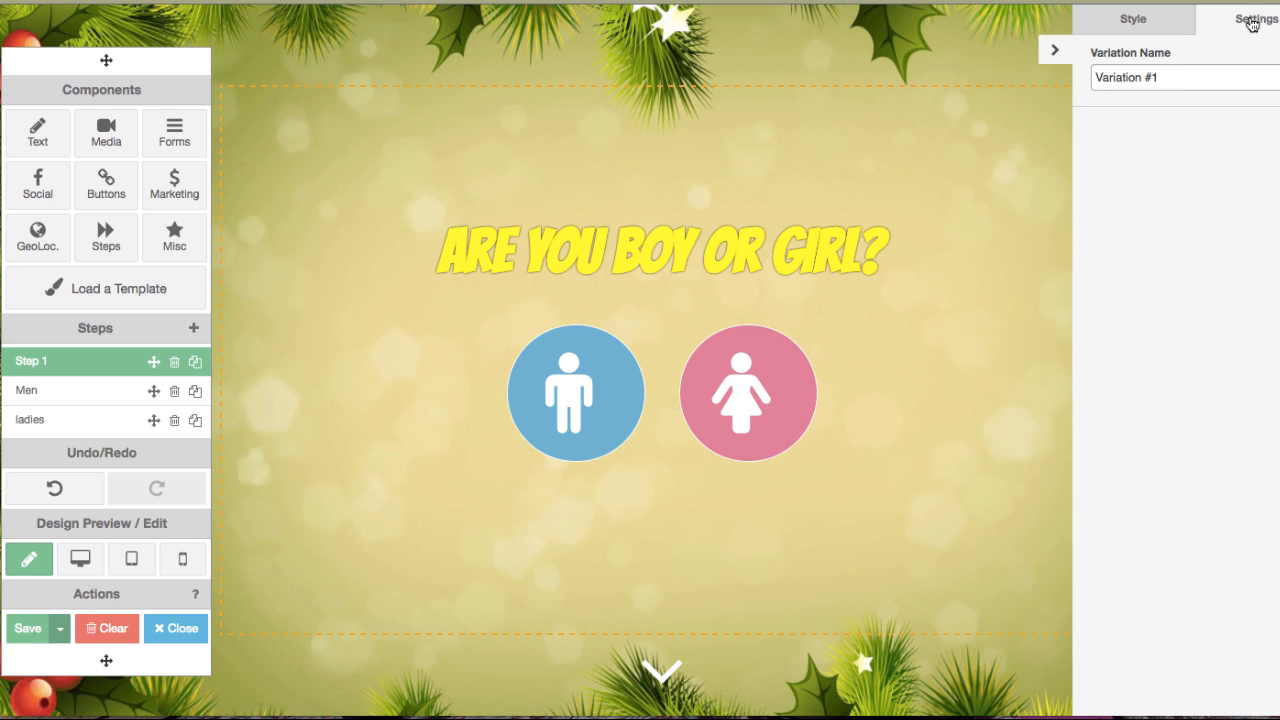
pyautogui.click(1143, 22)
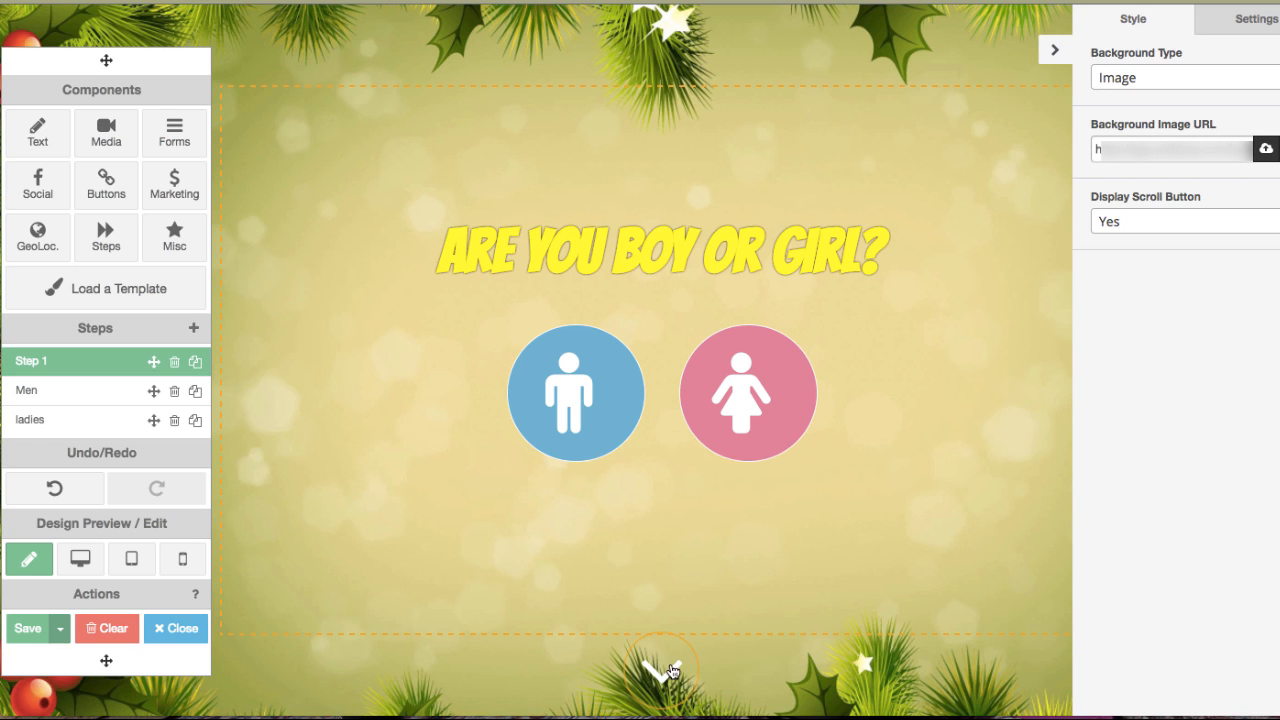
# Turn the scroll button display off and back on to Yes.
pyautogui.click(1151, 226)
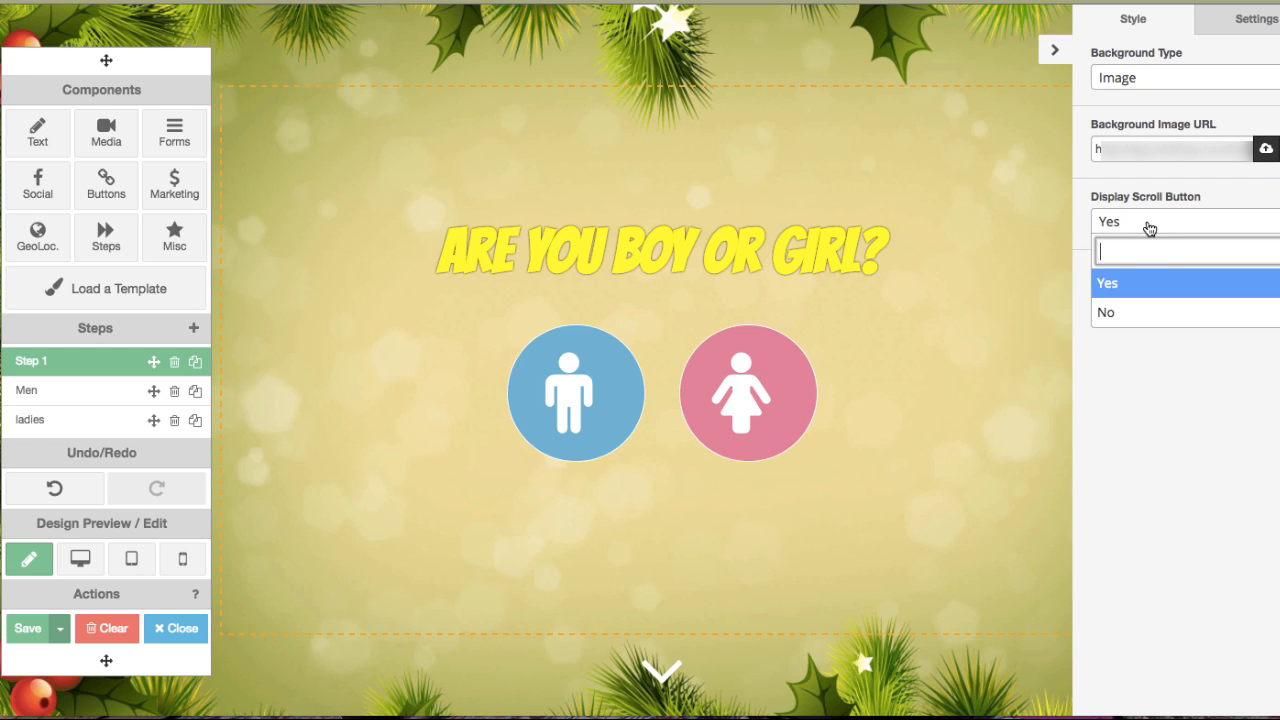
pyautogui.click(1124, 311)
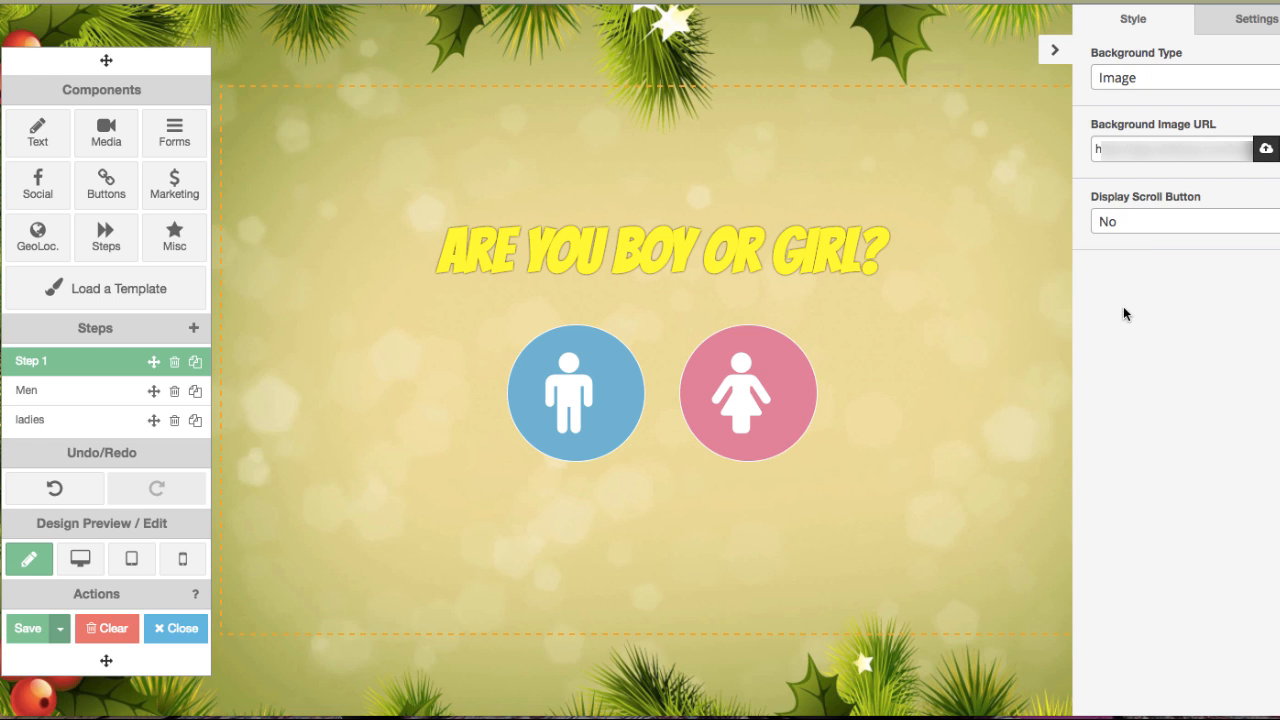
pyautogui.click(1148, 230)
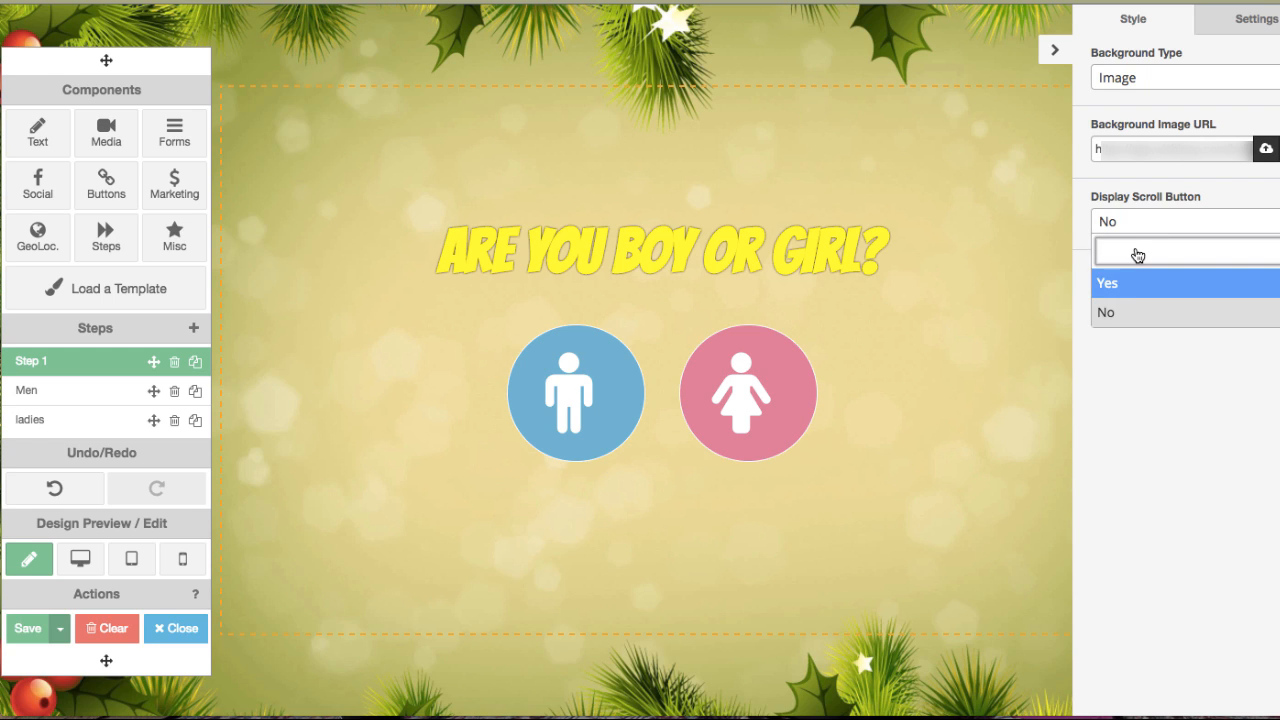
pyautogui.click(1128, 287)
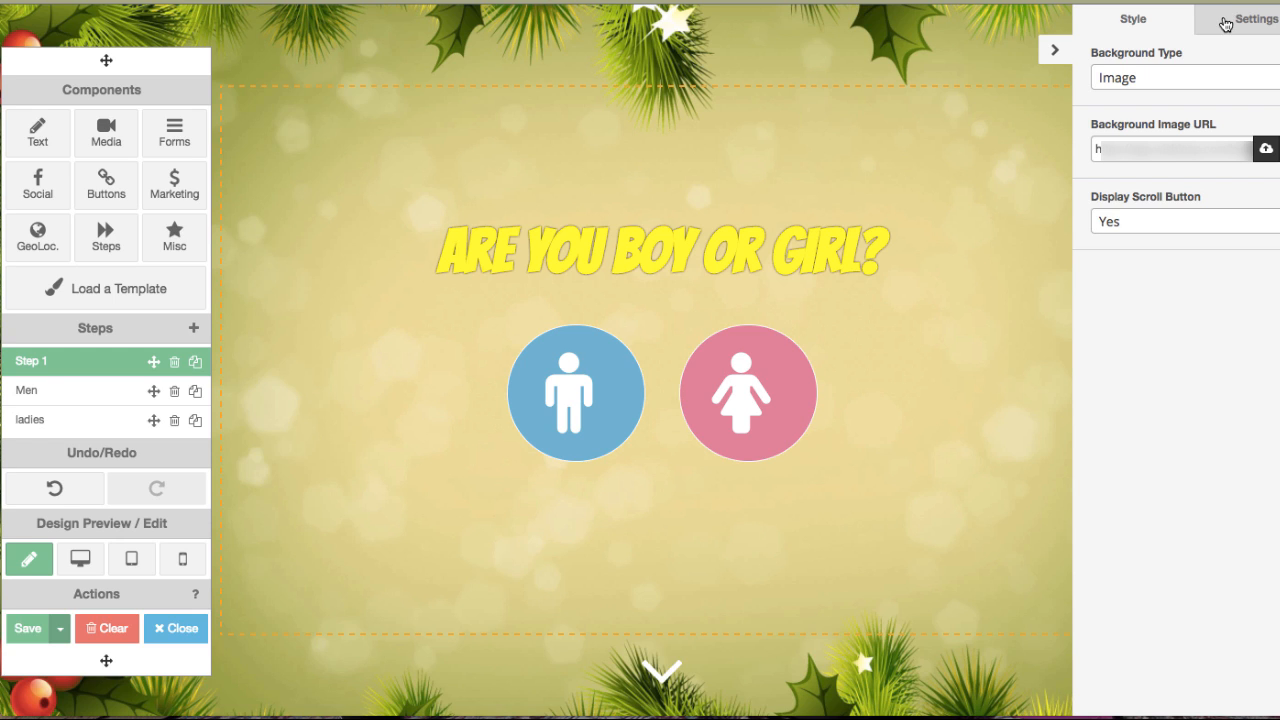
# Switch the campaign background type to Color and set the background colour to red #db1111.
pyautogui.click(1225, 22)
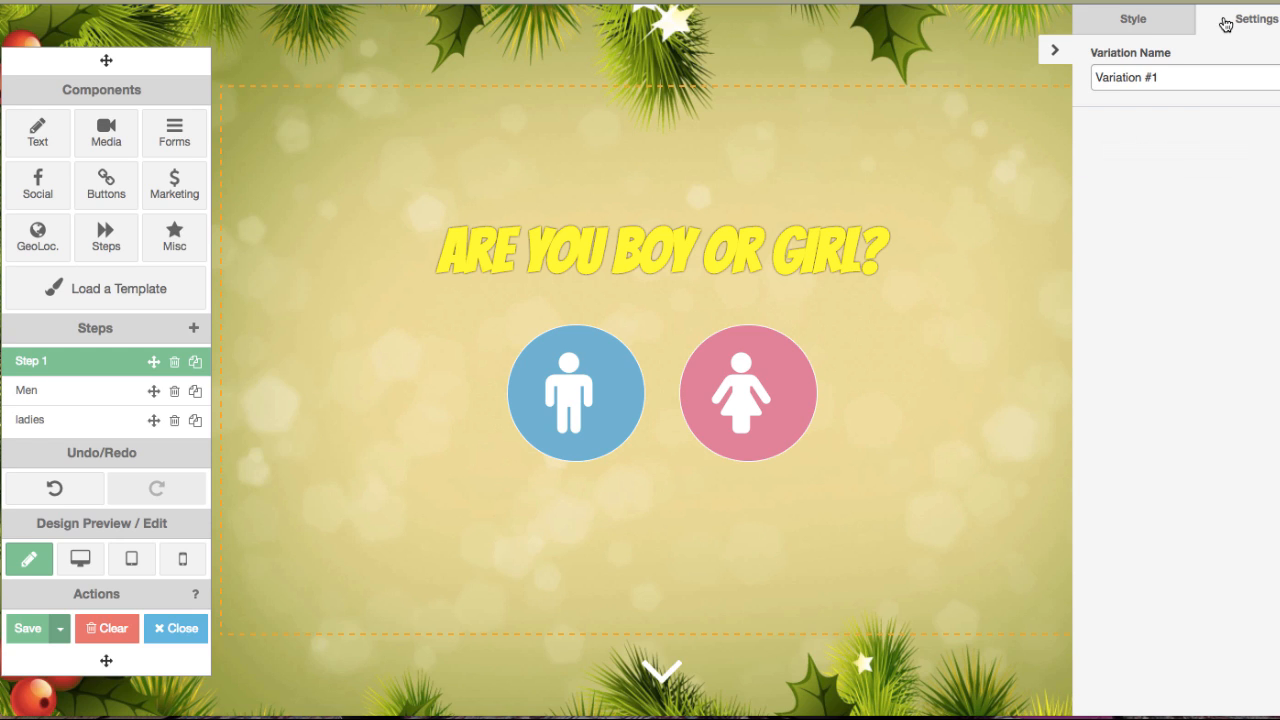
pyautogui.click(1143, 23)
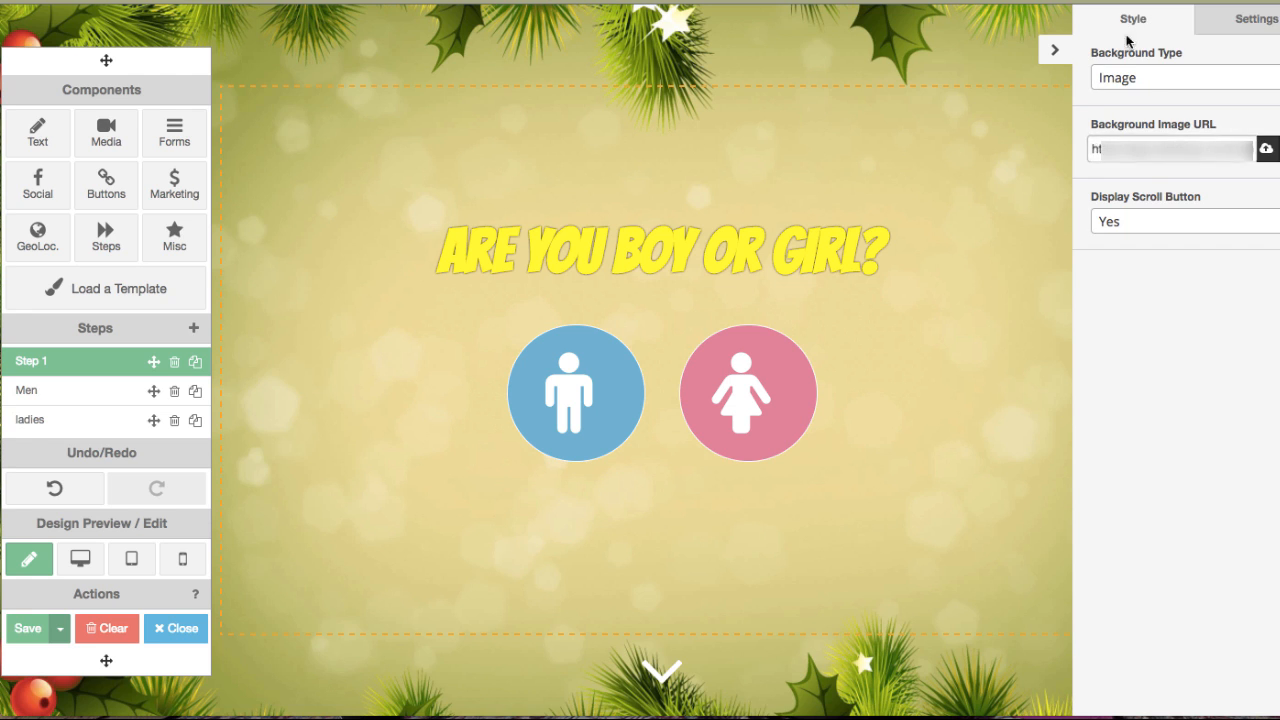
pyautogui.click(1143, 82)
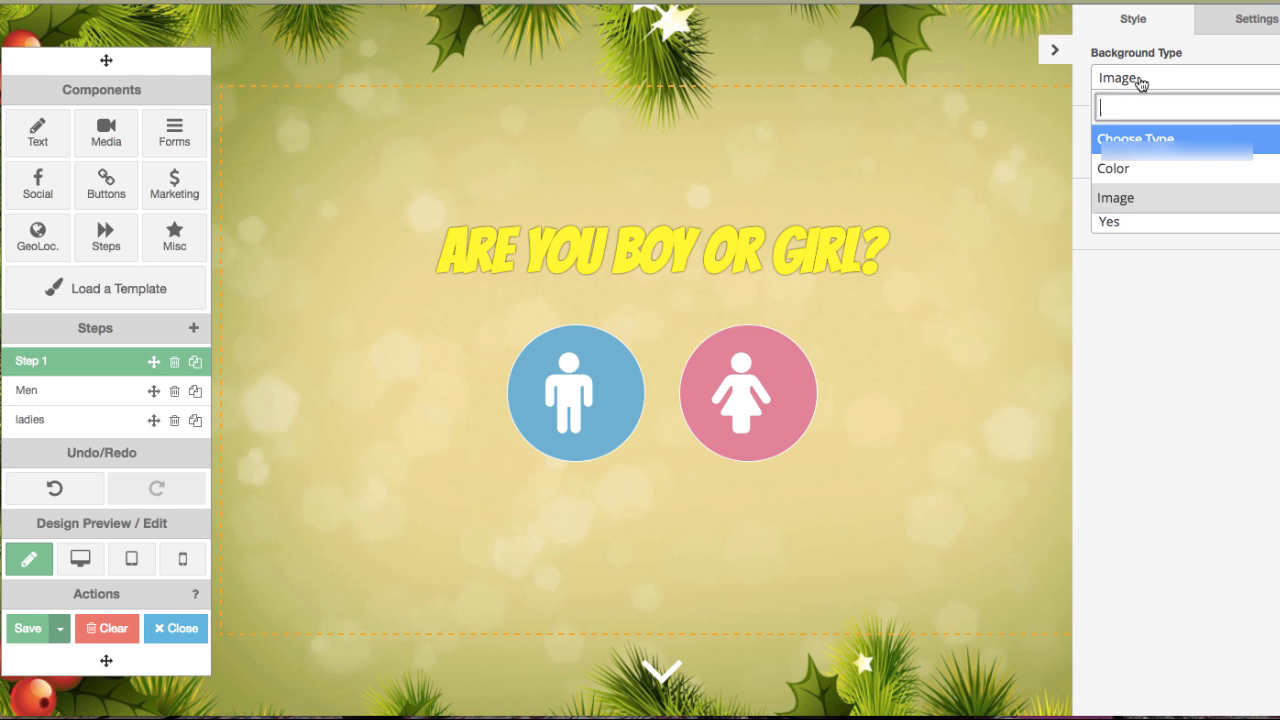
pyautogui.click(1132, 170)
pyautogui.click(1130, 148)
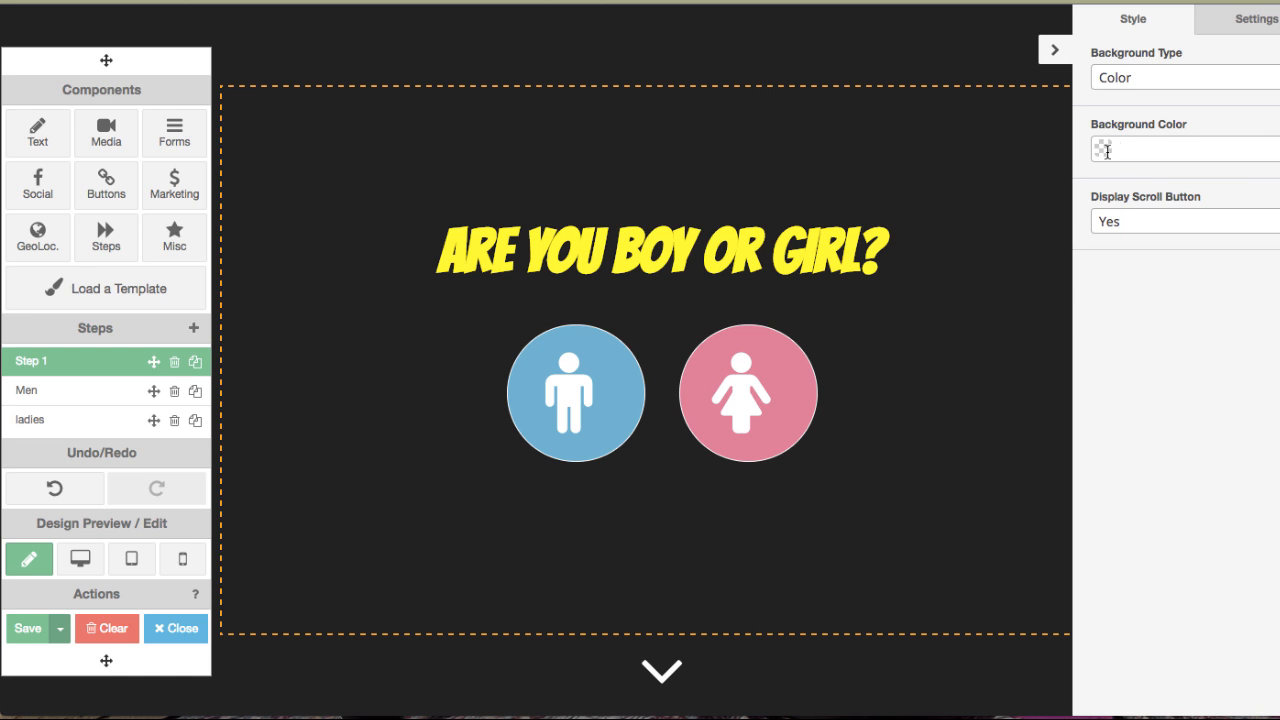
pyautogui.click(1181, 206)
pyautogui.click(1209, 184)
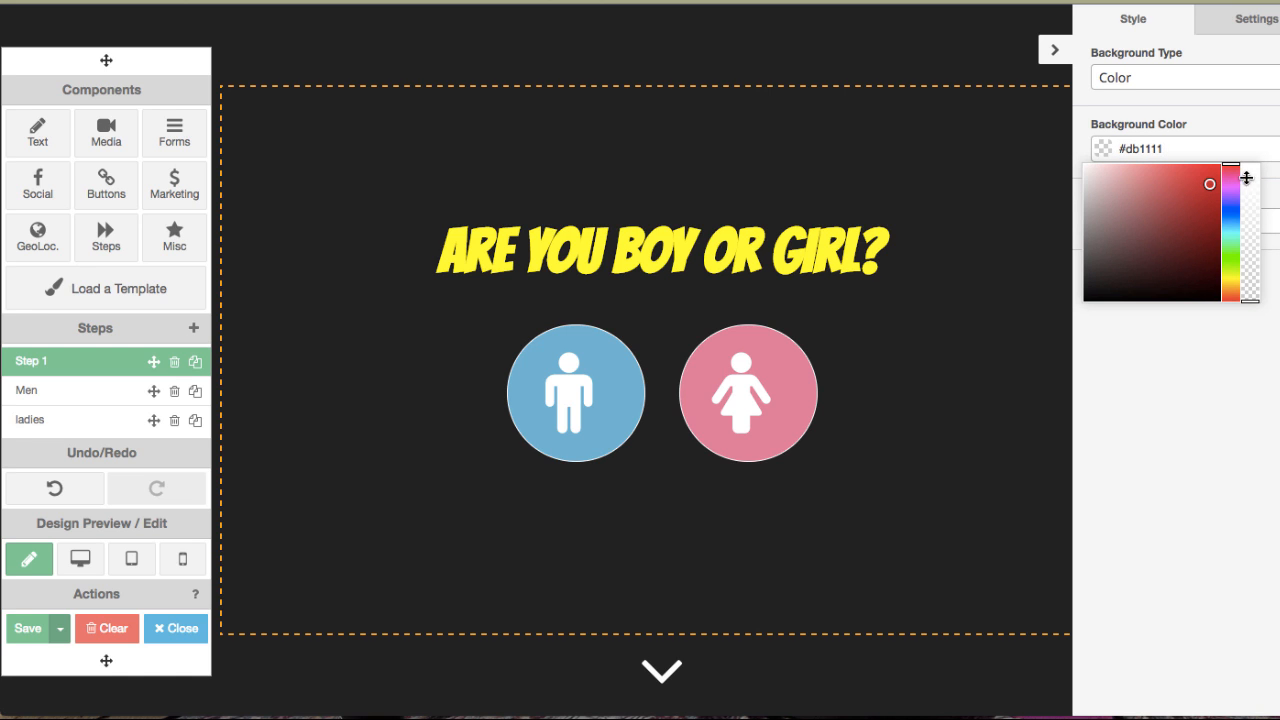
pyautogui.click(1251, 214)
pyautogui.click(1251, 178)
pyautogui.moveTo(1251, 178); pyautogui.dragTo(1251, 157)
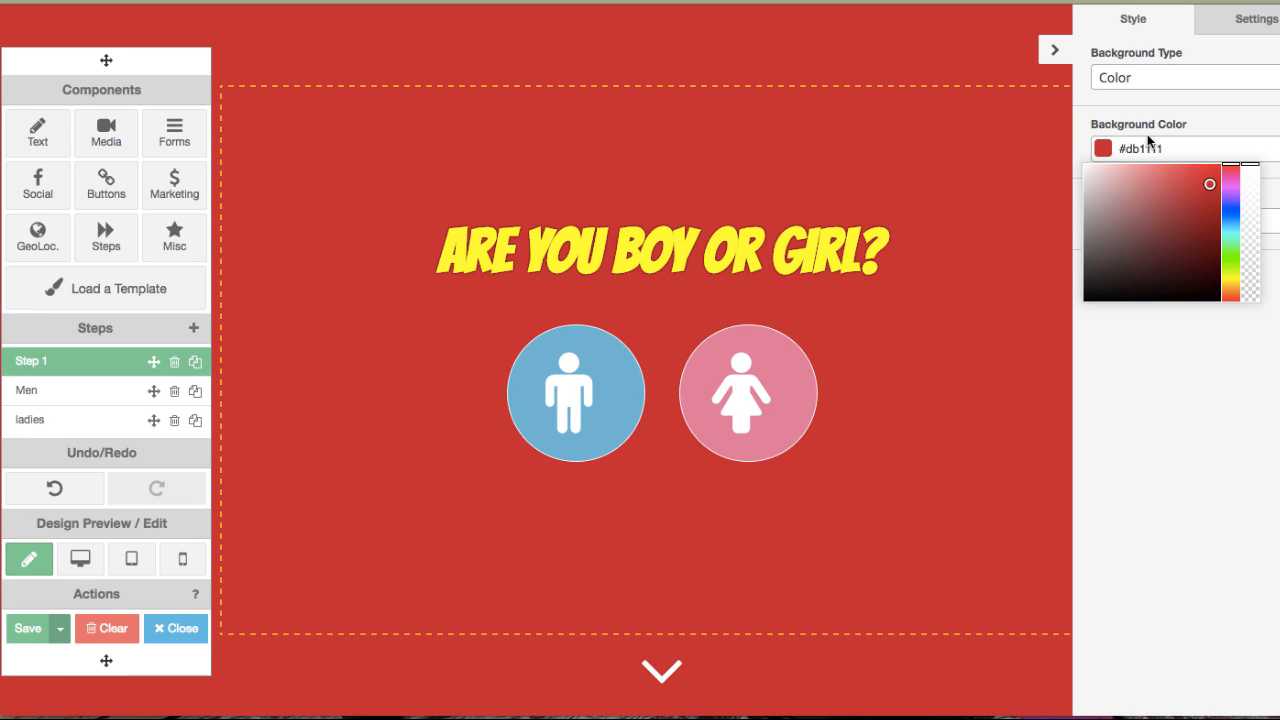
pyautogui.click(1167, 104)
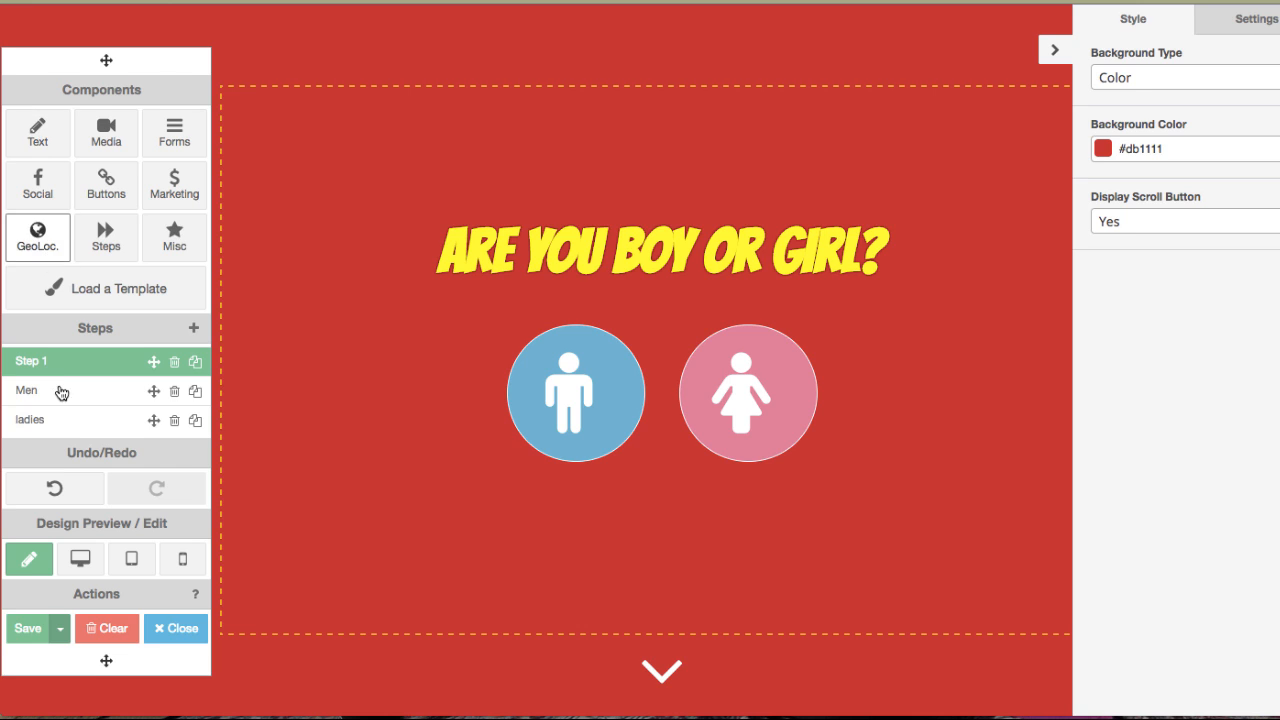
# Inspect which step each gender icon button leads to and preview the Men and ladies steps.
pyautogui.click(566, 370)
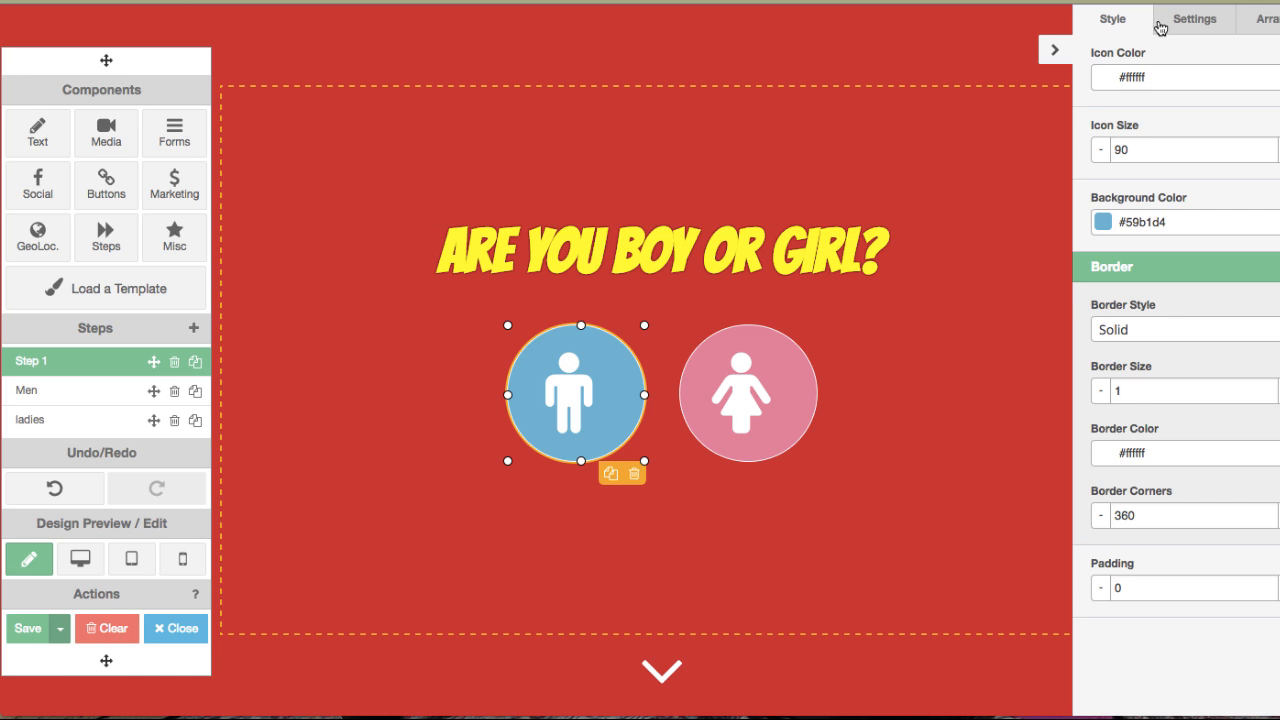
pyautogui.click(1192, 22)
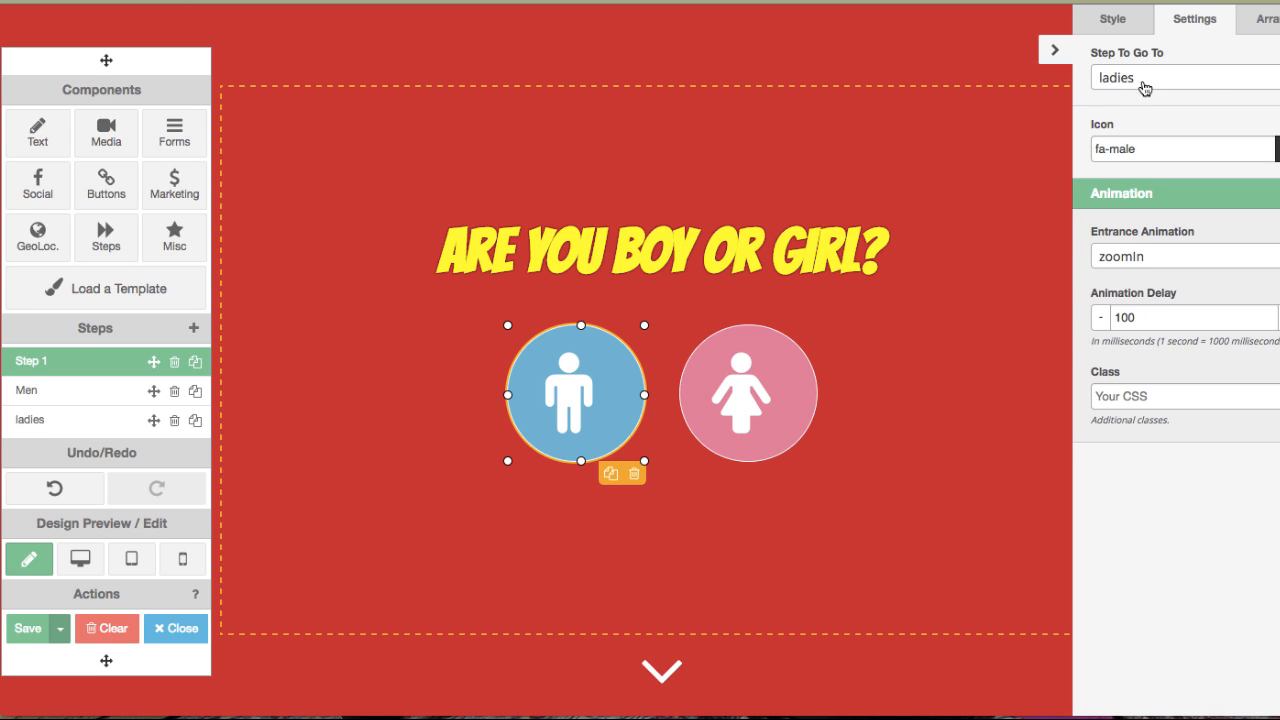
pyautogui.click(33, 429)
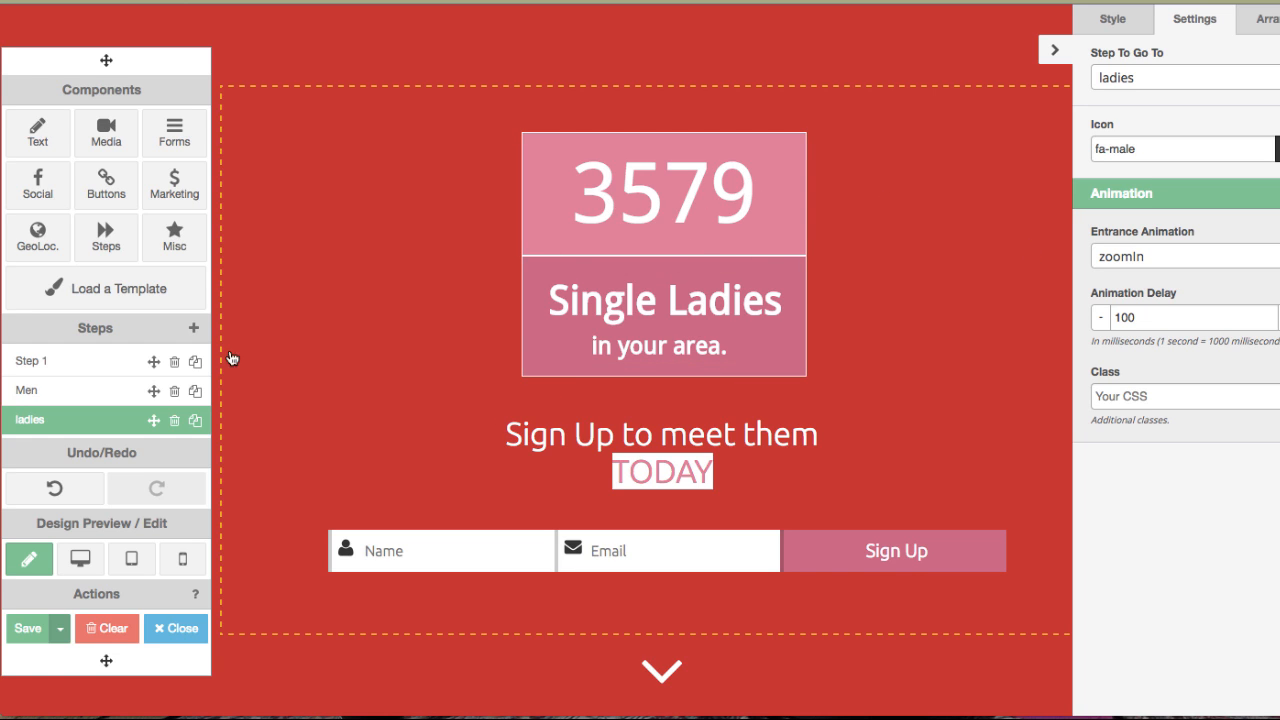
pyautogui.click(90, 361)
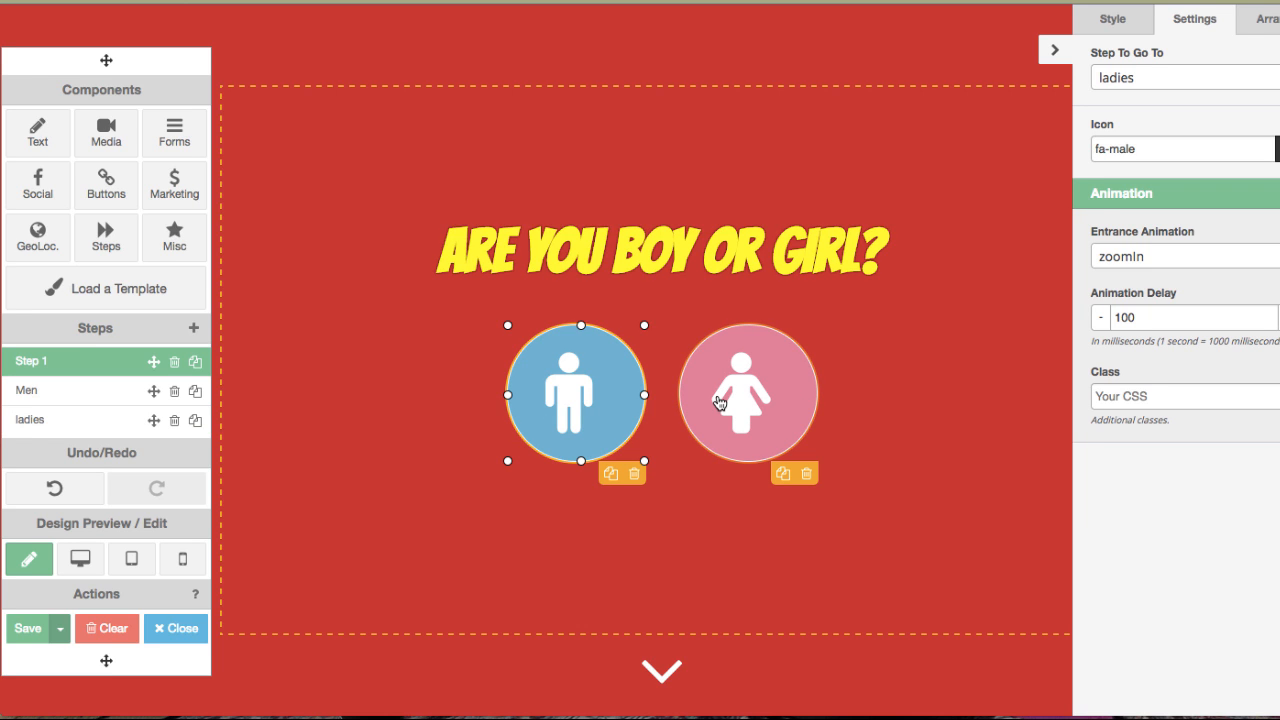
pyautogui.click(718, 402)
pyautogui.click(1191, 24)
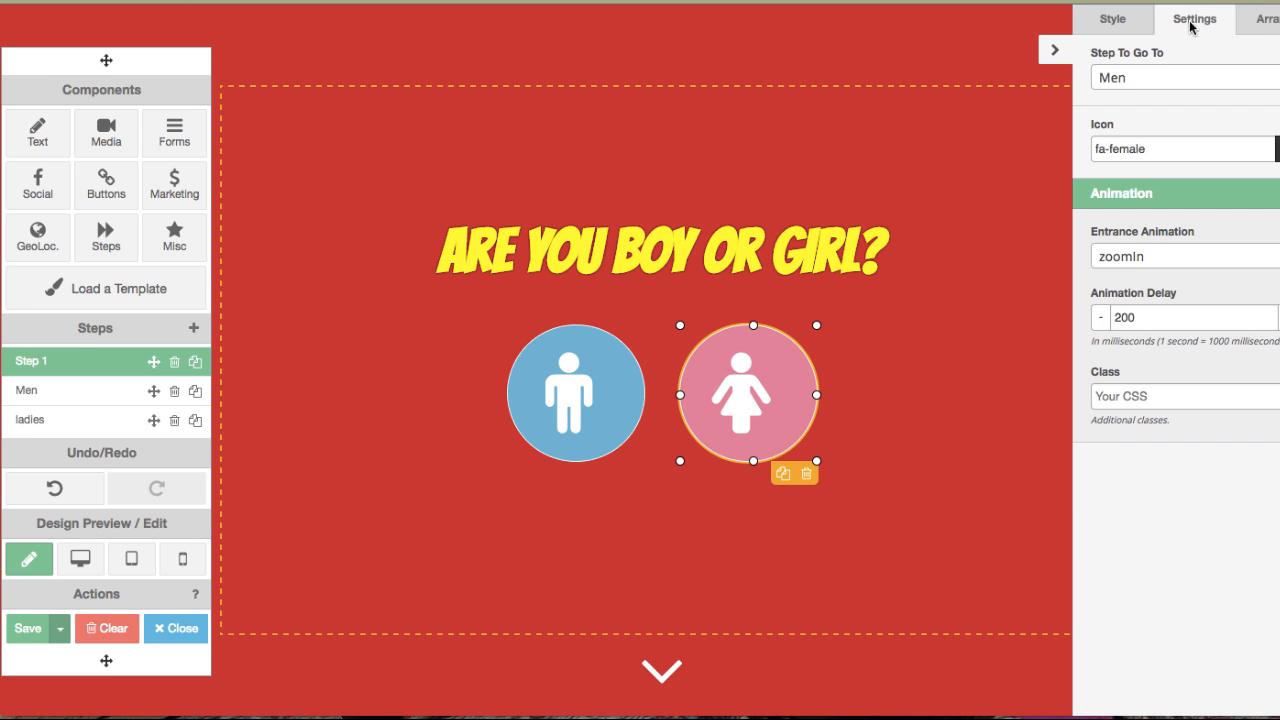
pyautogui.click(1110, 82)
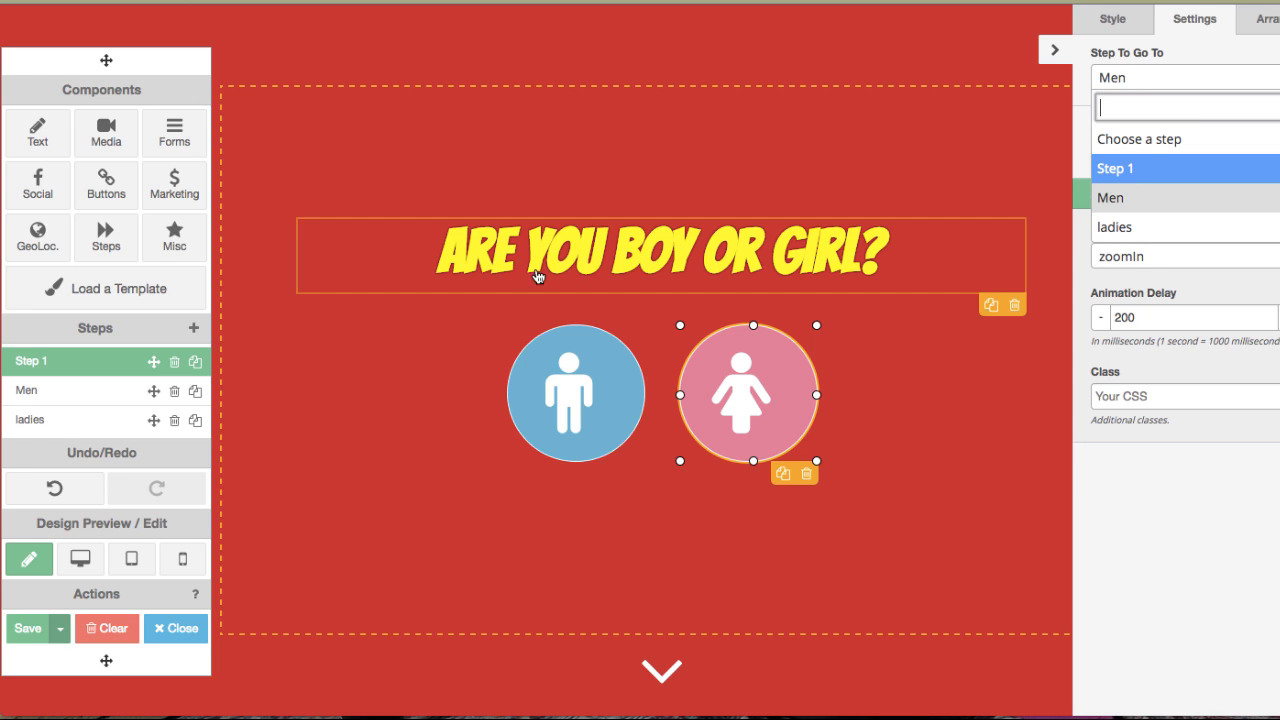
pyautogui.click(257, 448)
pyautogui.click(48, 401)
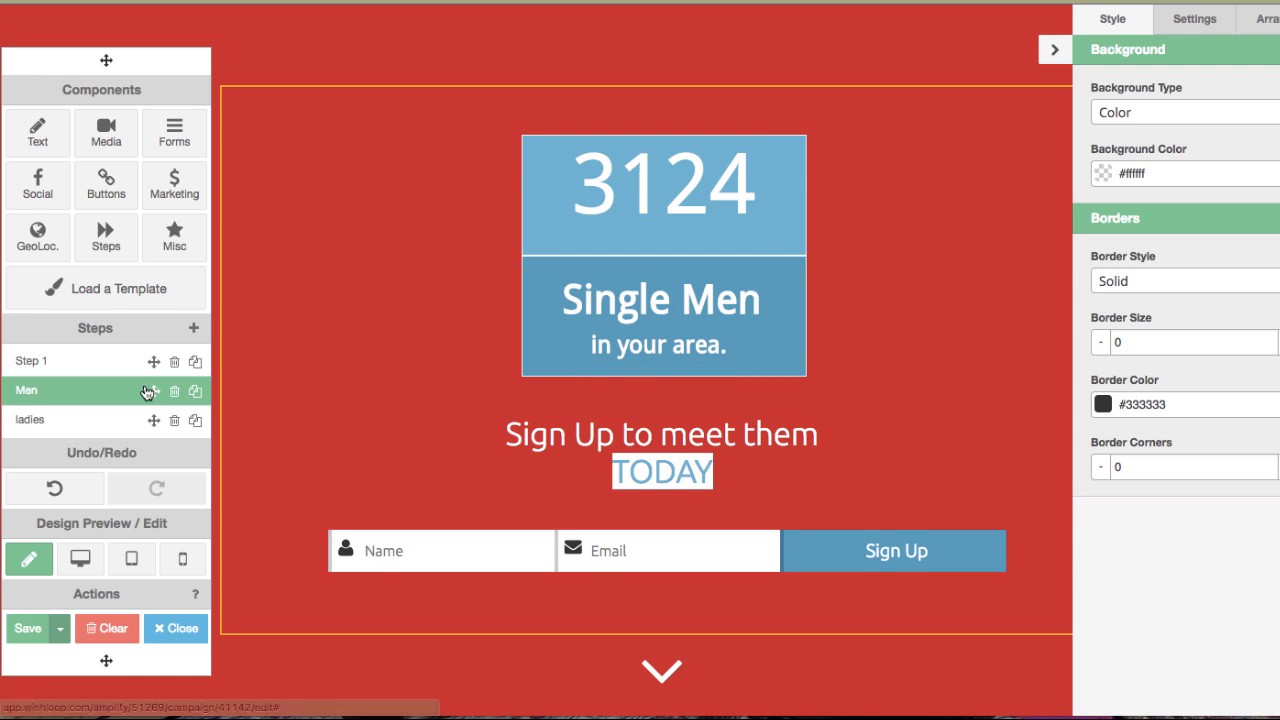
pyautogui.click(42, 362)
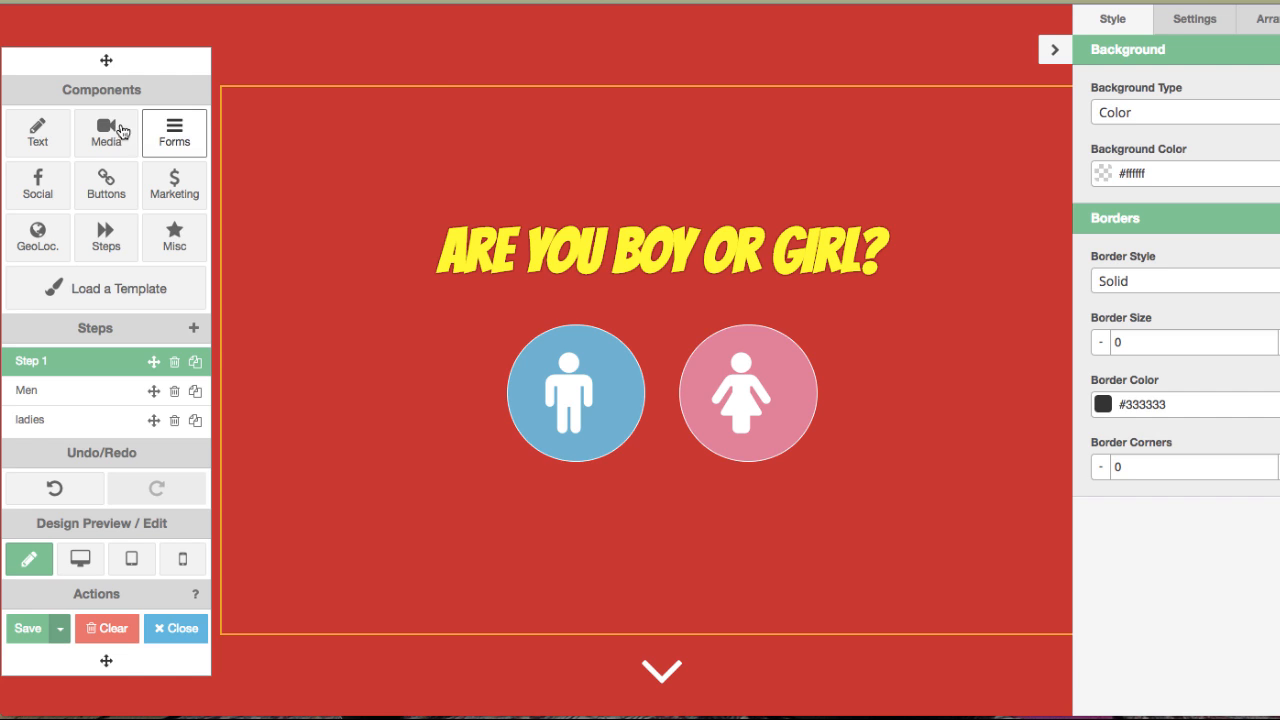
# Add a Video element to the canvas, open its video URL field, then delete it.
pyautogui.click(44, 122)
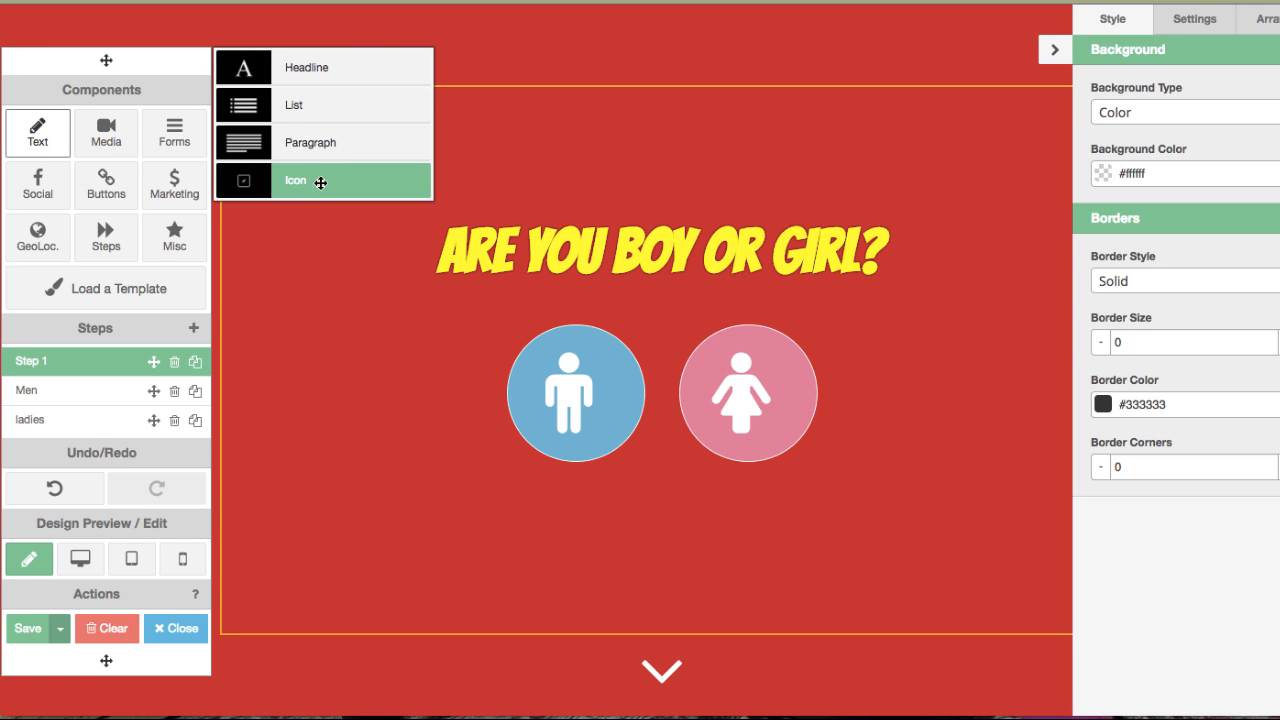
pyautogui.click(112, 147)
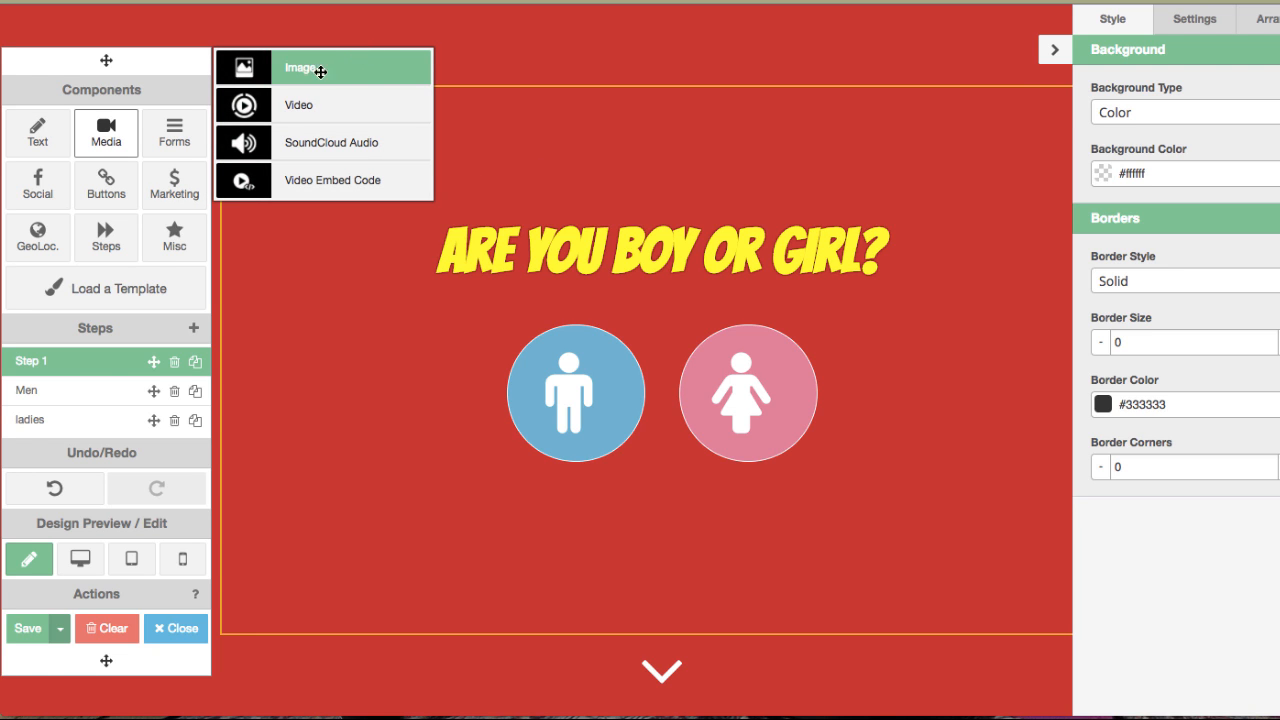
pyautogui.moveTo(318, 106); pyautogui.dragTo(627, 101)
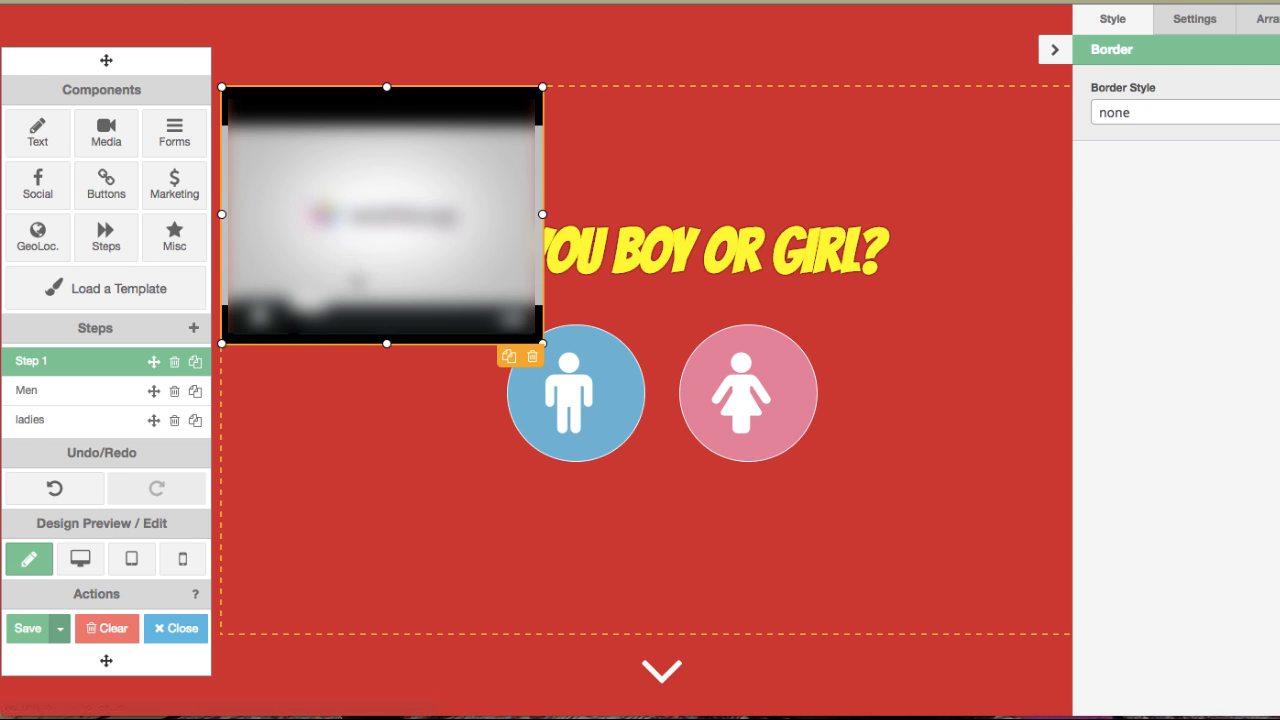
pyautogui.click(1195, 21)
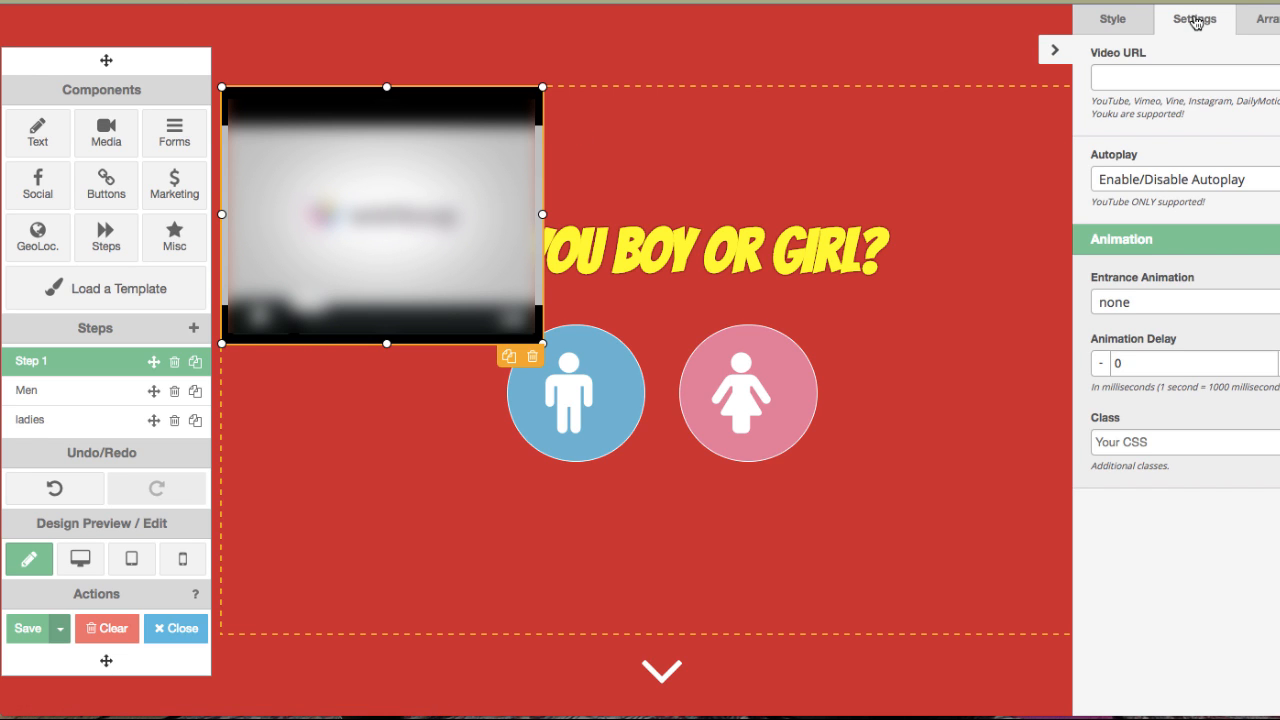
pyautogui.click(1135, 72)
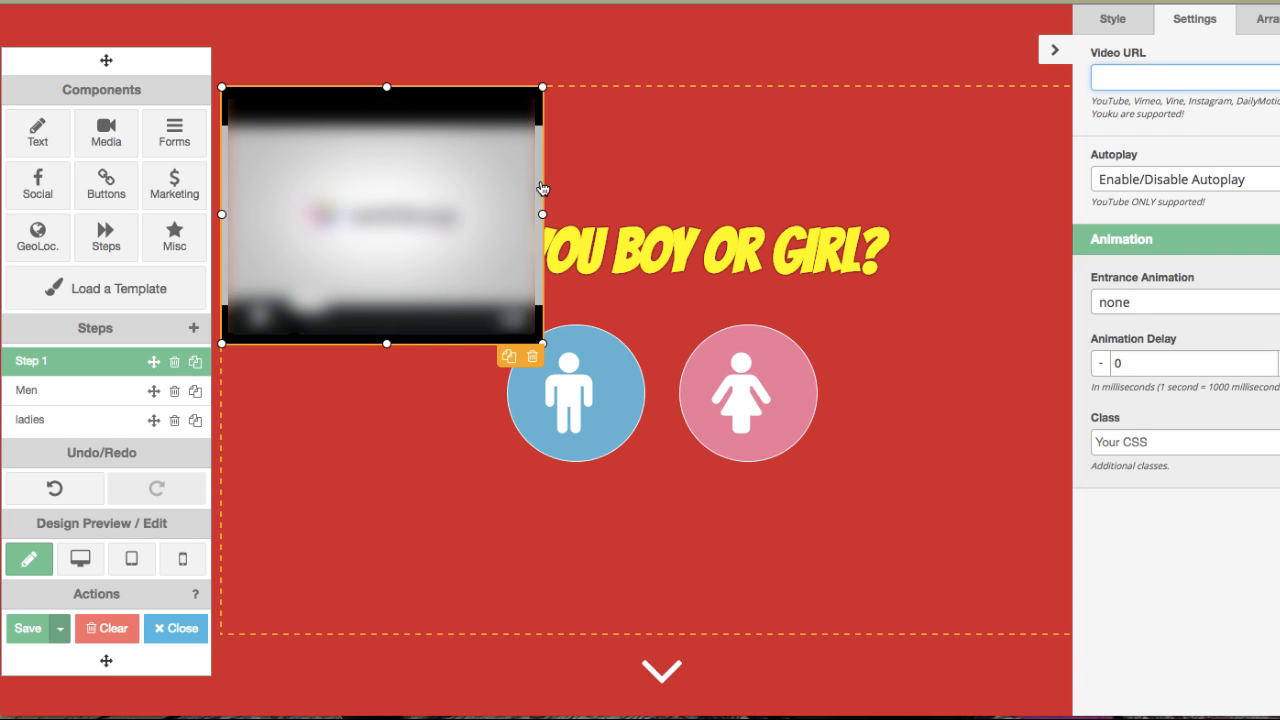
pyautogui.click(535, 357)
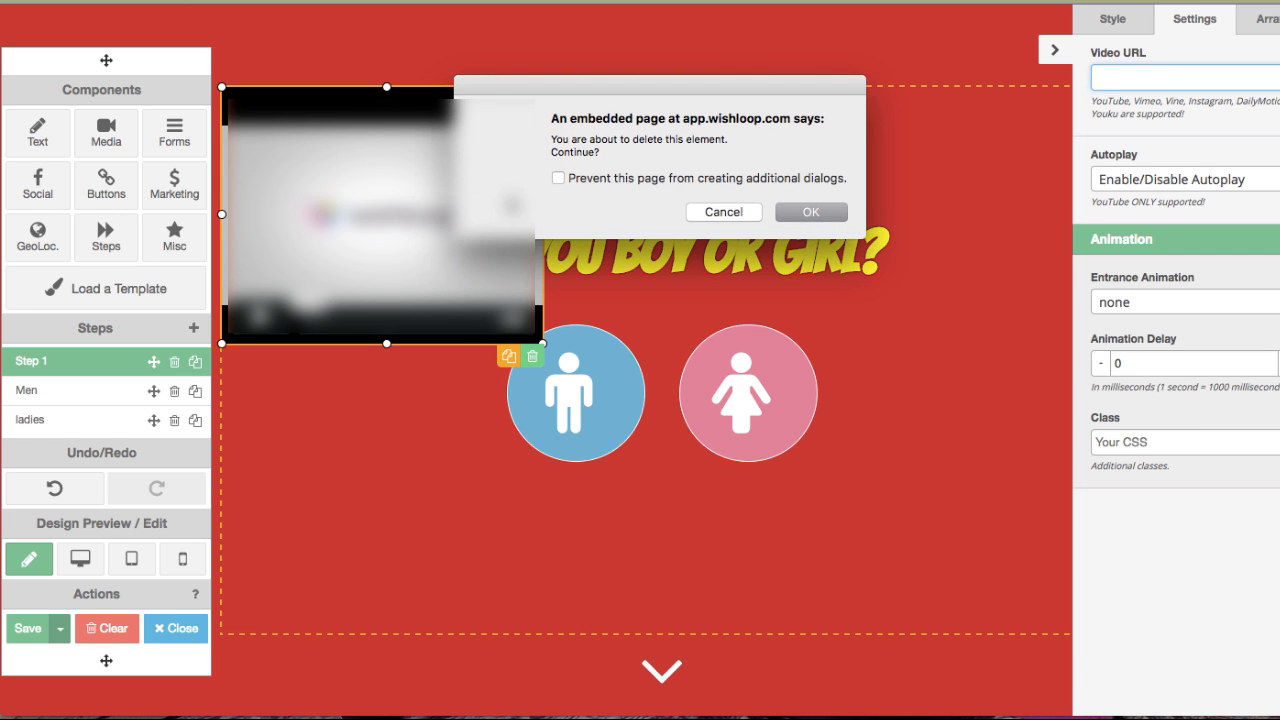
pyautogui.click(801, 212)
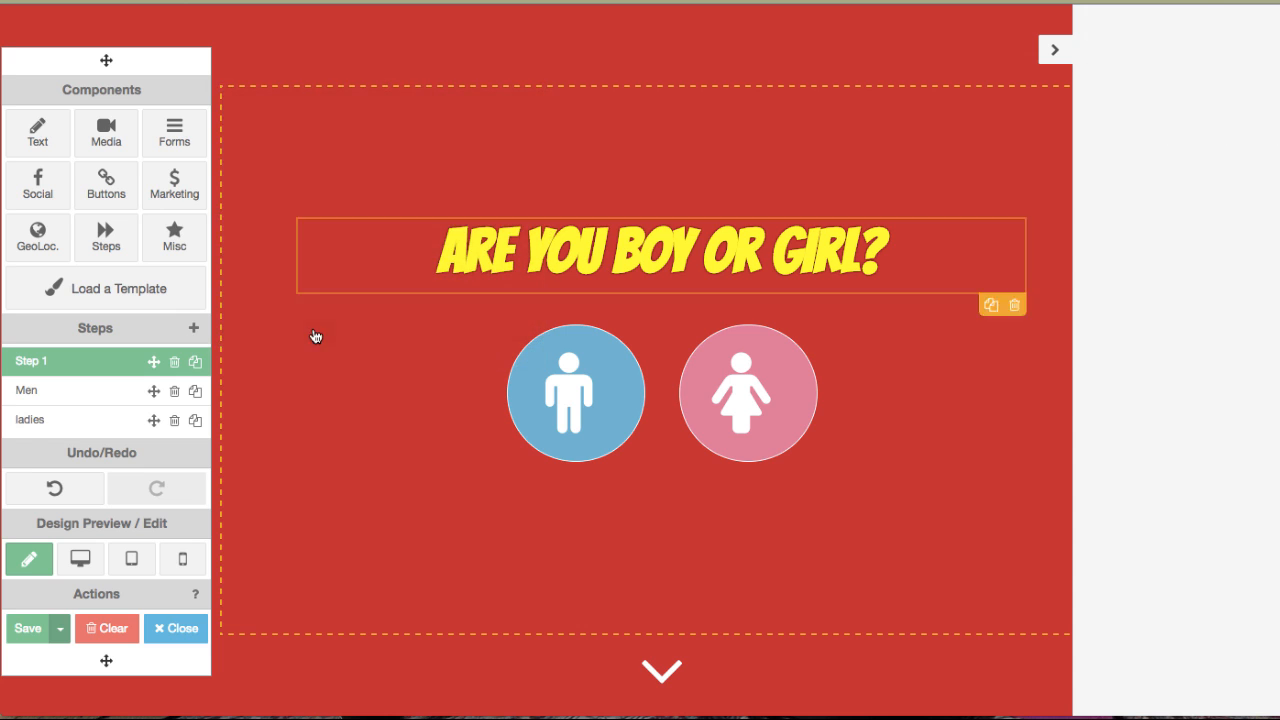
# Add a Video Embed Code element to the canvas, select its embed code text, then delete the element.
pyautogui.click(118, 147)
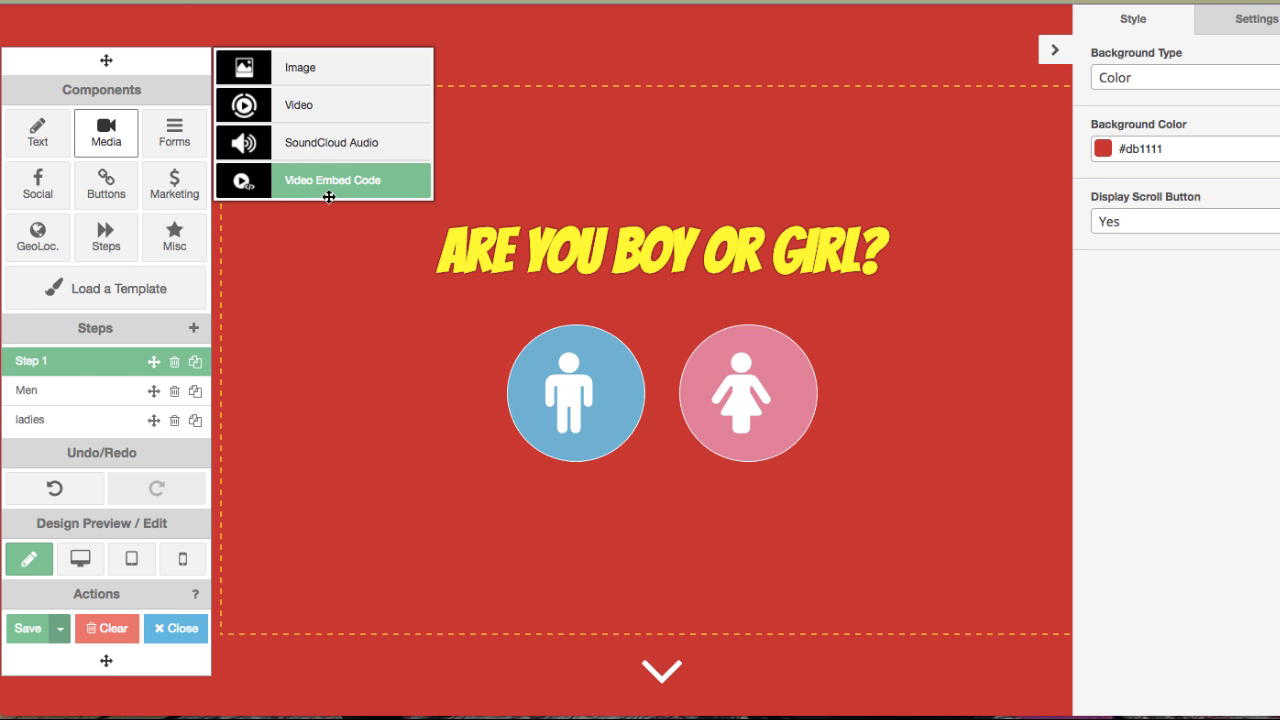
pyautogui.moveTo(316, 197); pyautogui.dragTo(250, 280)
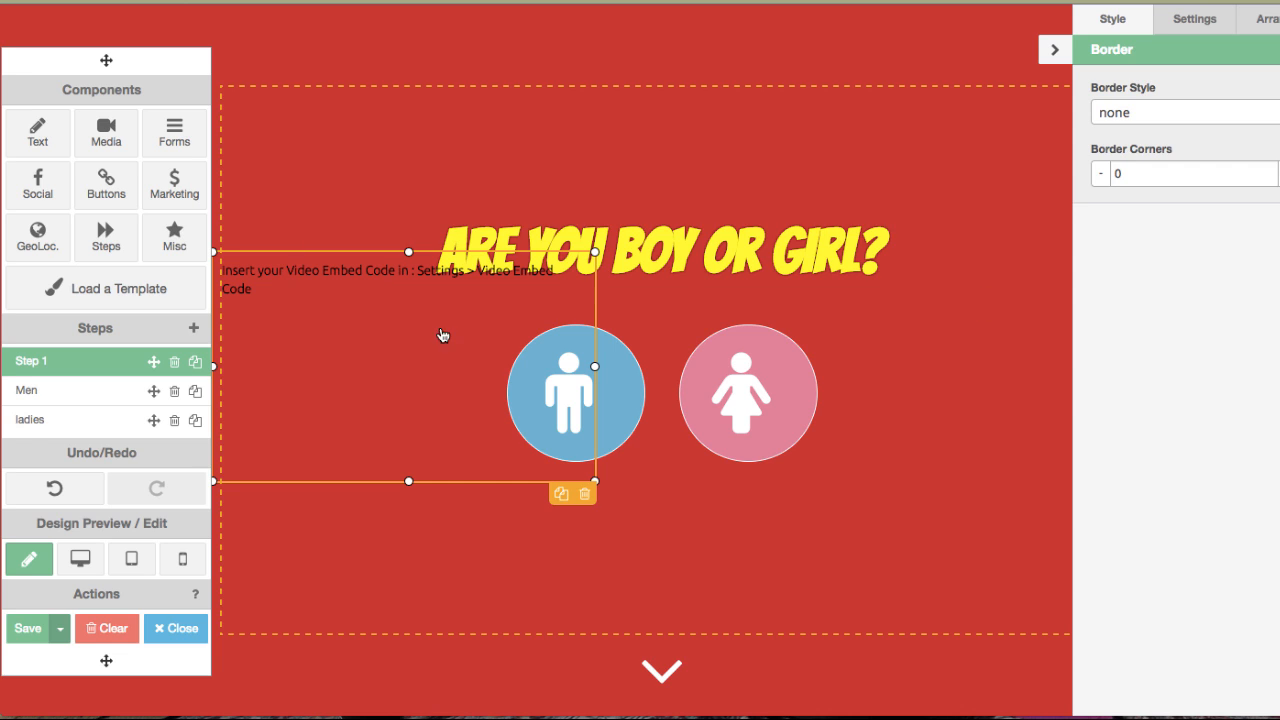
pyautogui.click(1185, 28)
pyautogui.click(1236, 142)
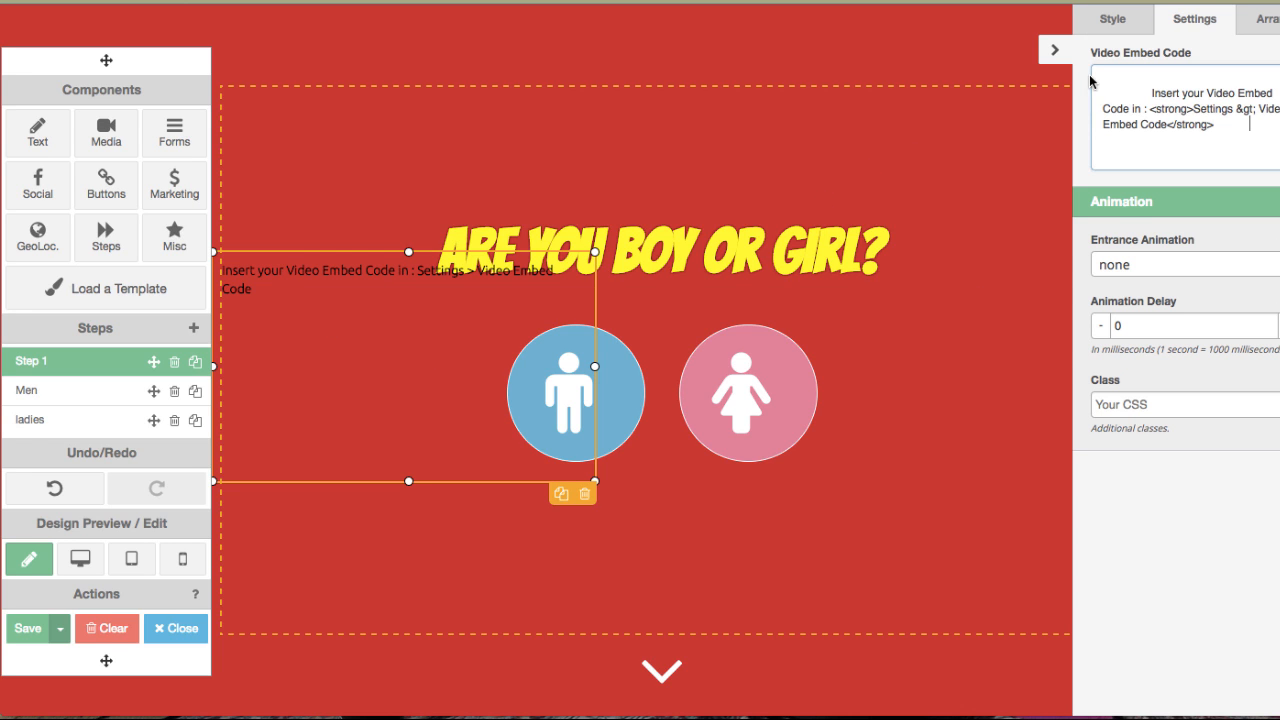
pyautogui.press('super+a')
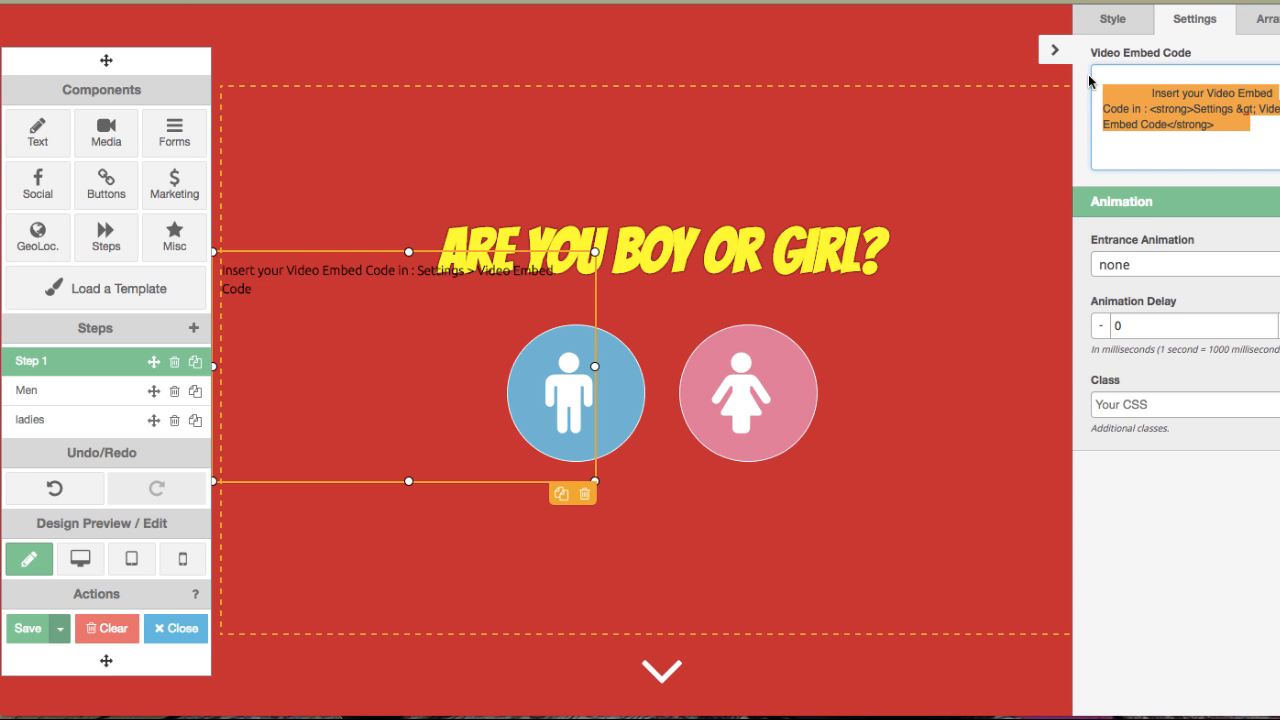
pyautogui.click(587, 495)
pyautogui.click(811, 212)
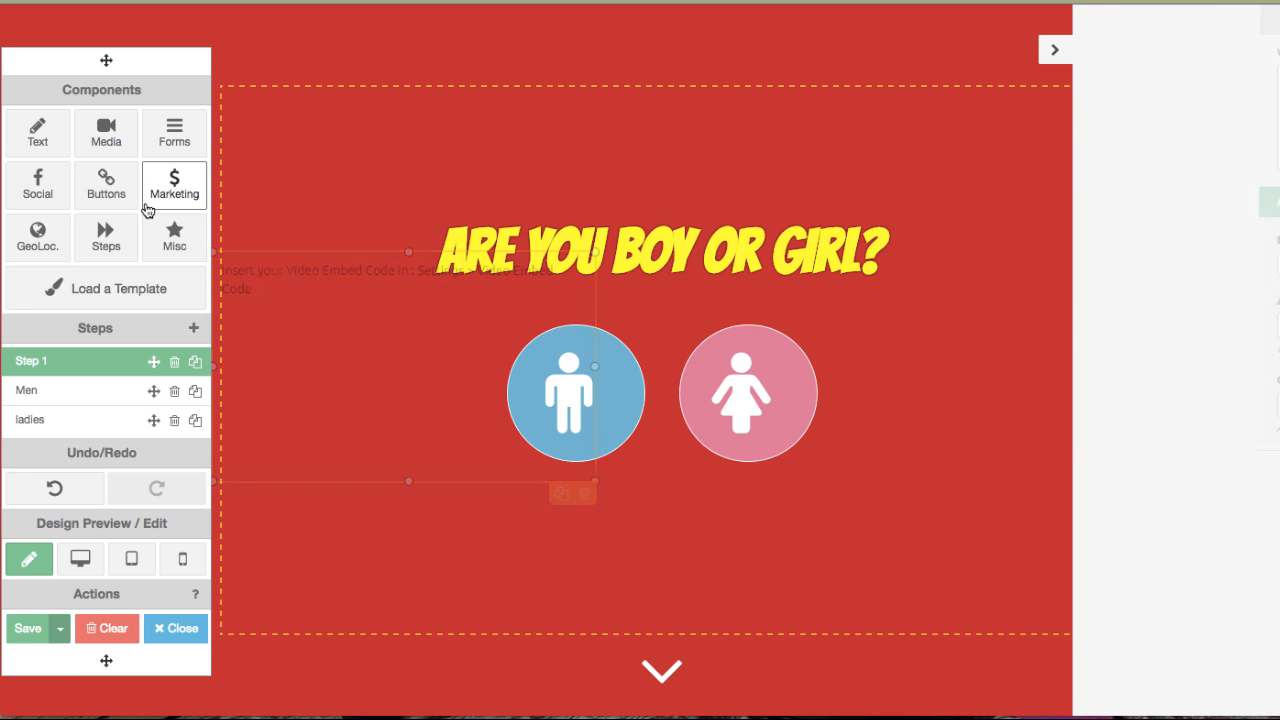
pyautogui.click(178, 132)
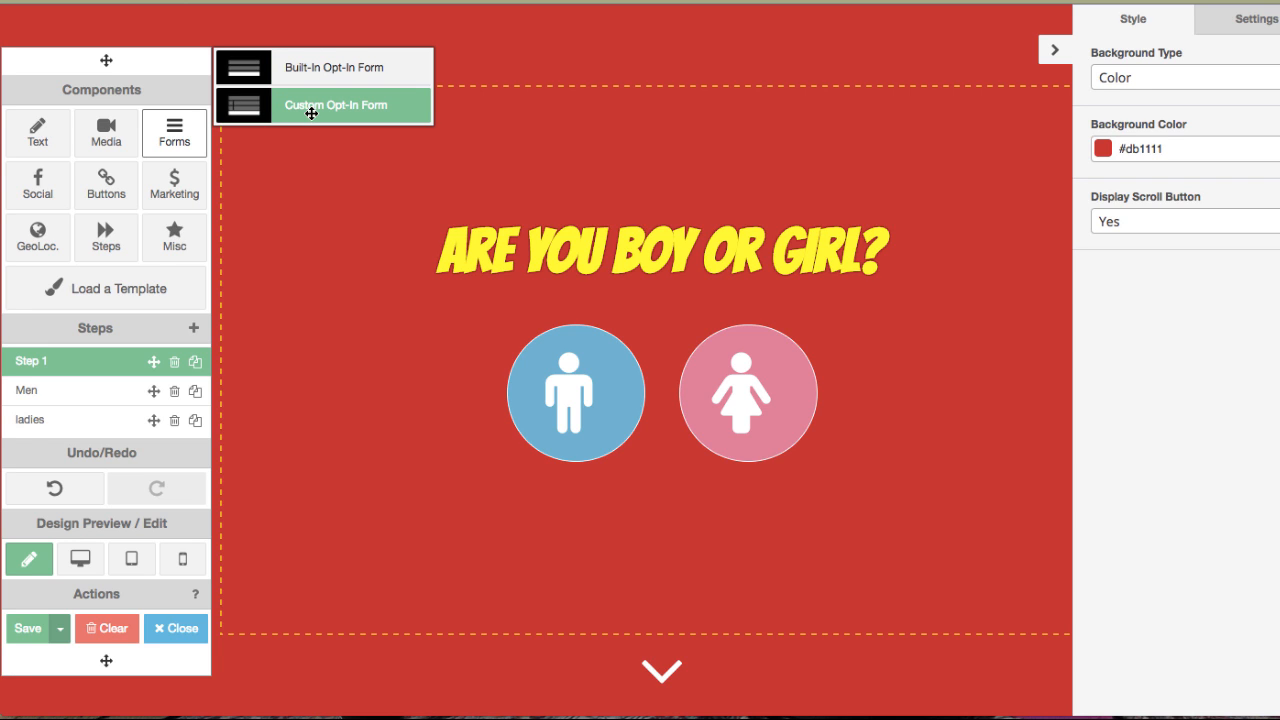
pyautogui.click(30, 188)
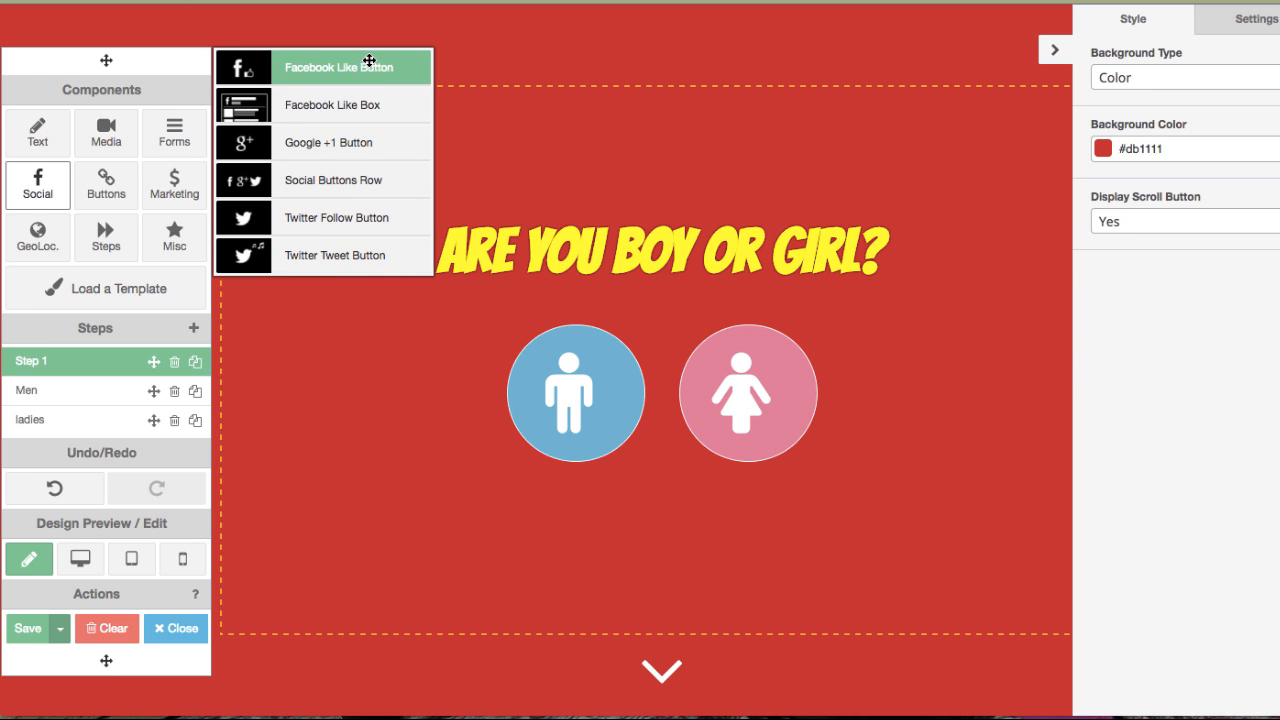
pyautogui.click(106, 180)
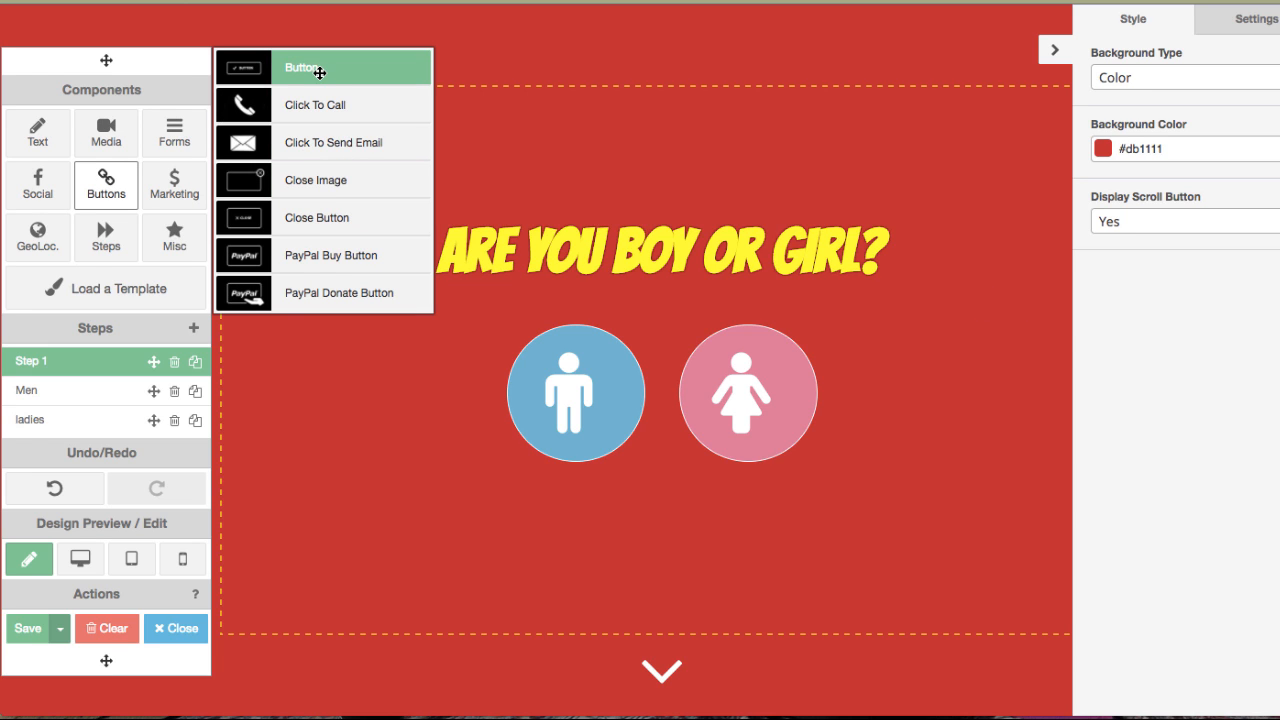
# Add a Click To Call button below the icons, view its phone number setting, then delete it.
pyautogui.moveTo(319, 103); pyautogui.dragTo(561, 548)
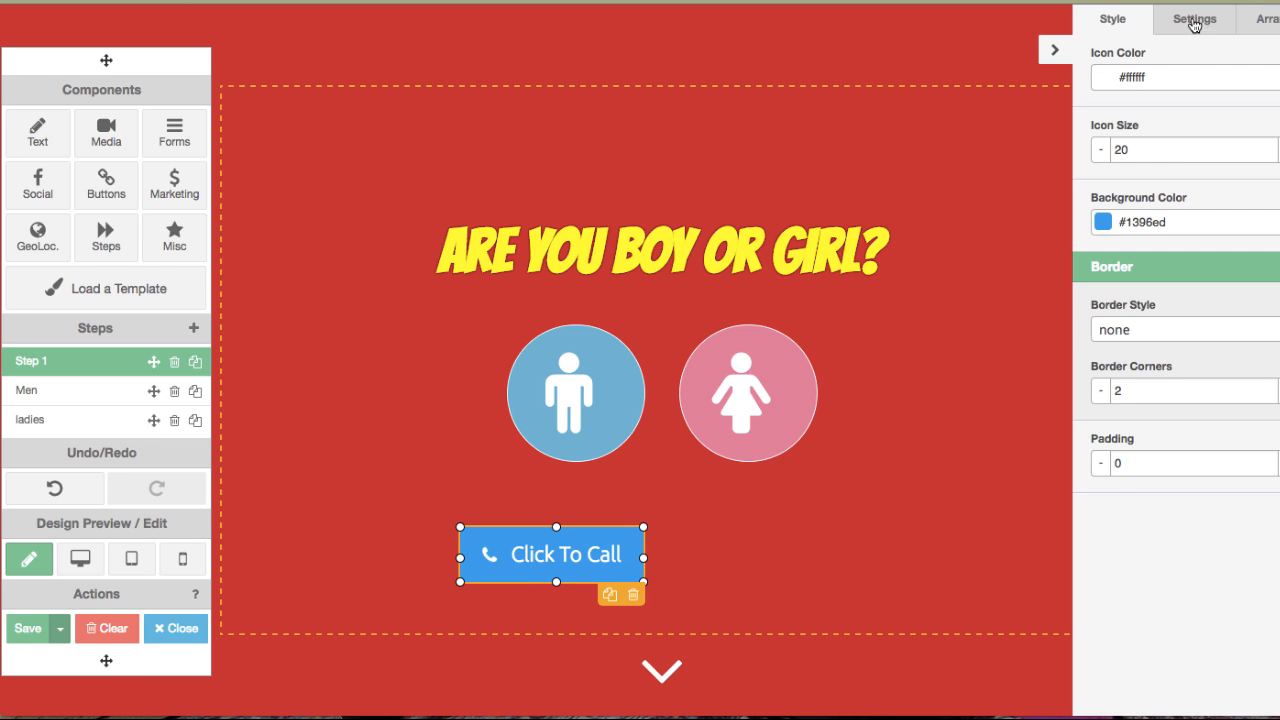
pyautogui.click(1194, 24)
pyautogui.doubleClick(1124, 80)
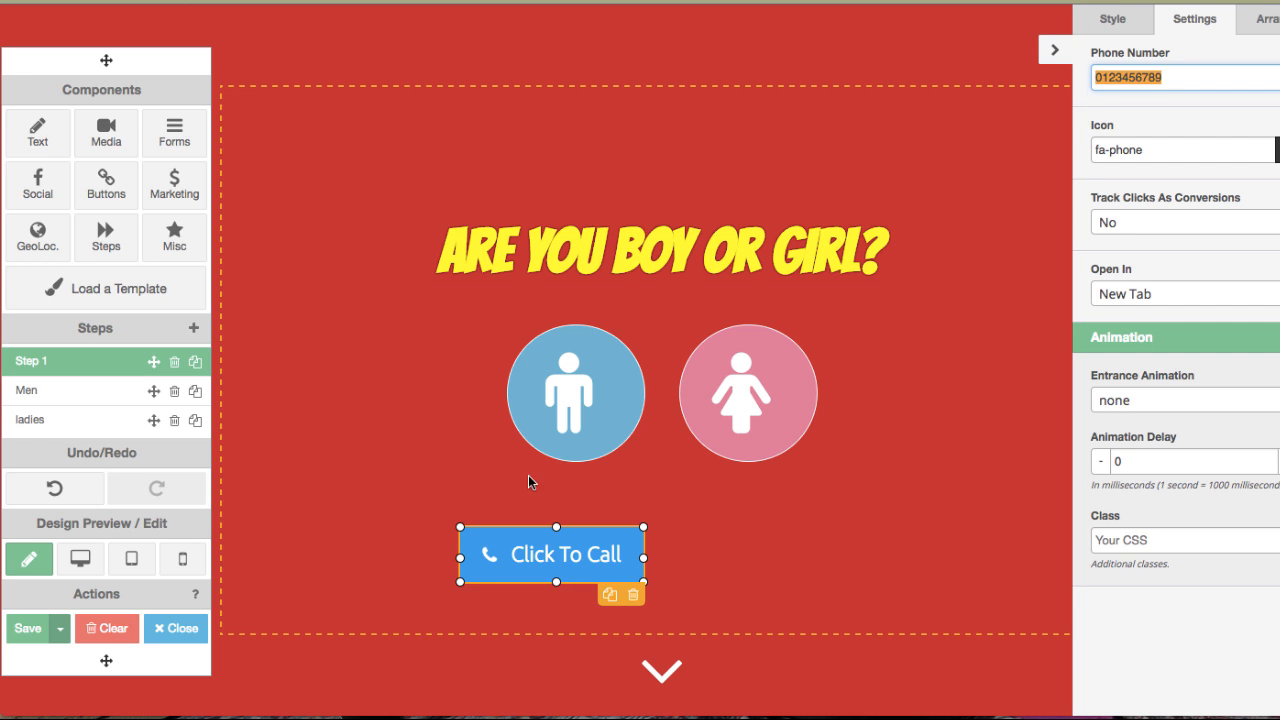
pyautogui.click(633, 595)
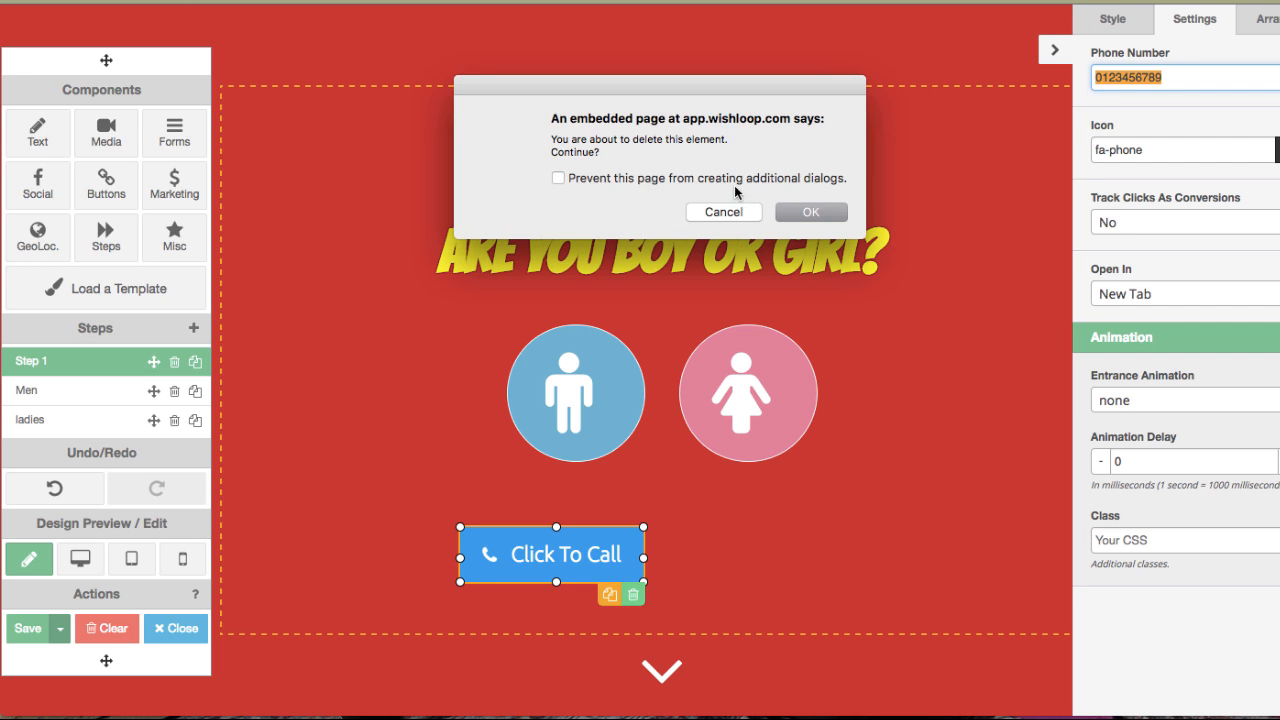
pyautogui.click(811, 212)
# Add a TeeSpring Countdown element from Marketing and place it above the heading.
pyautogui.click(174, 132)
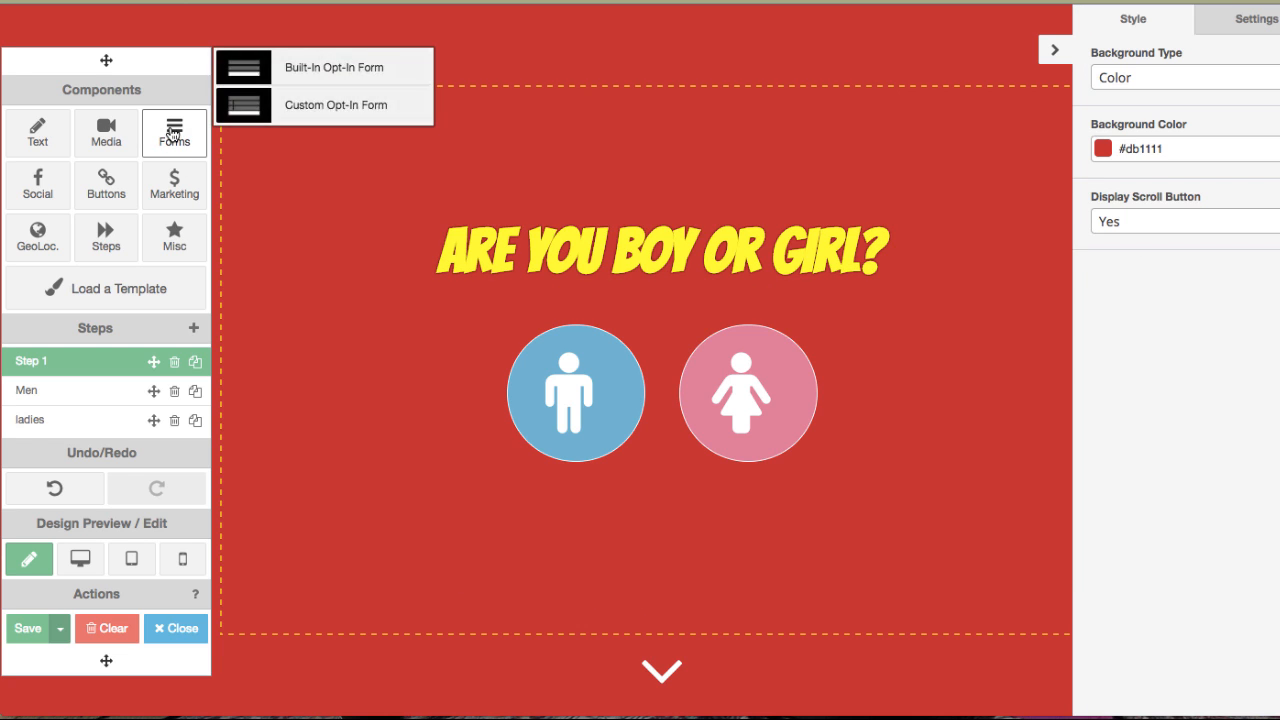
pyautogui.click(177, 195)
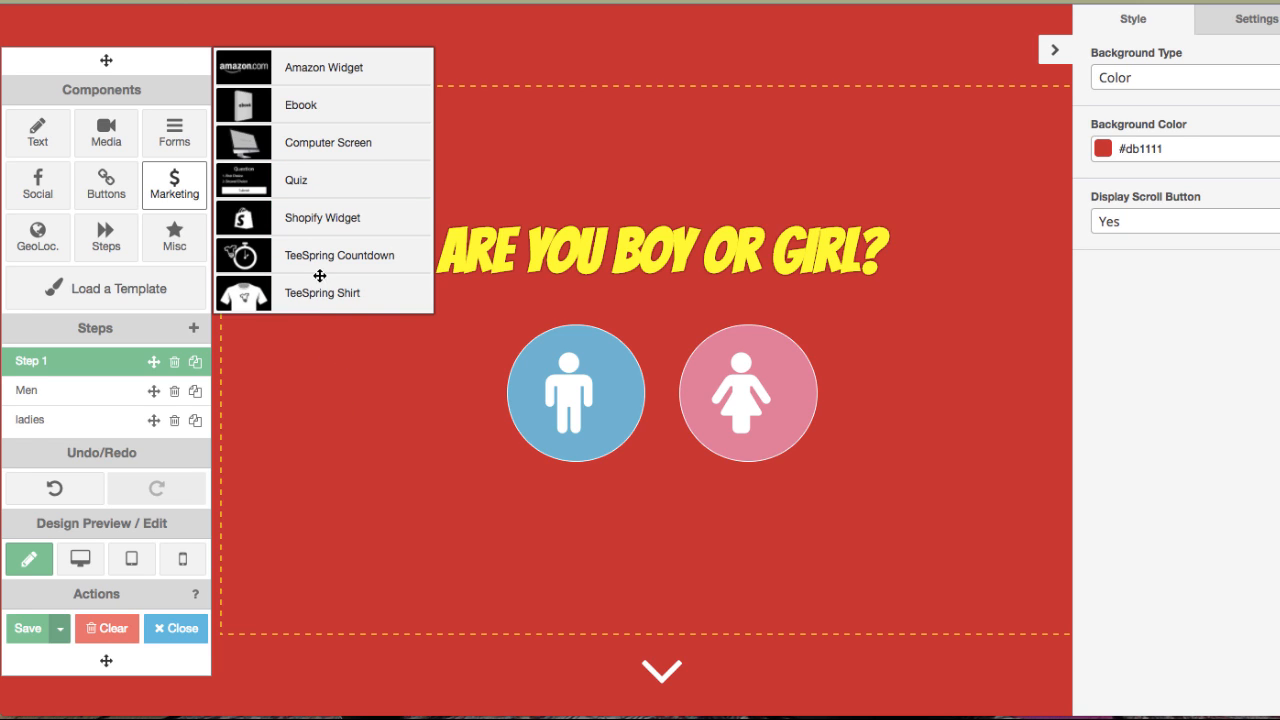
pyautogui.moveTo(339, 257); pyautogui.dragTo(639, 142)
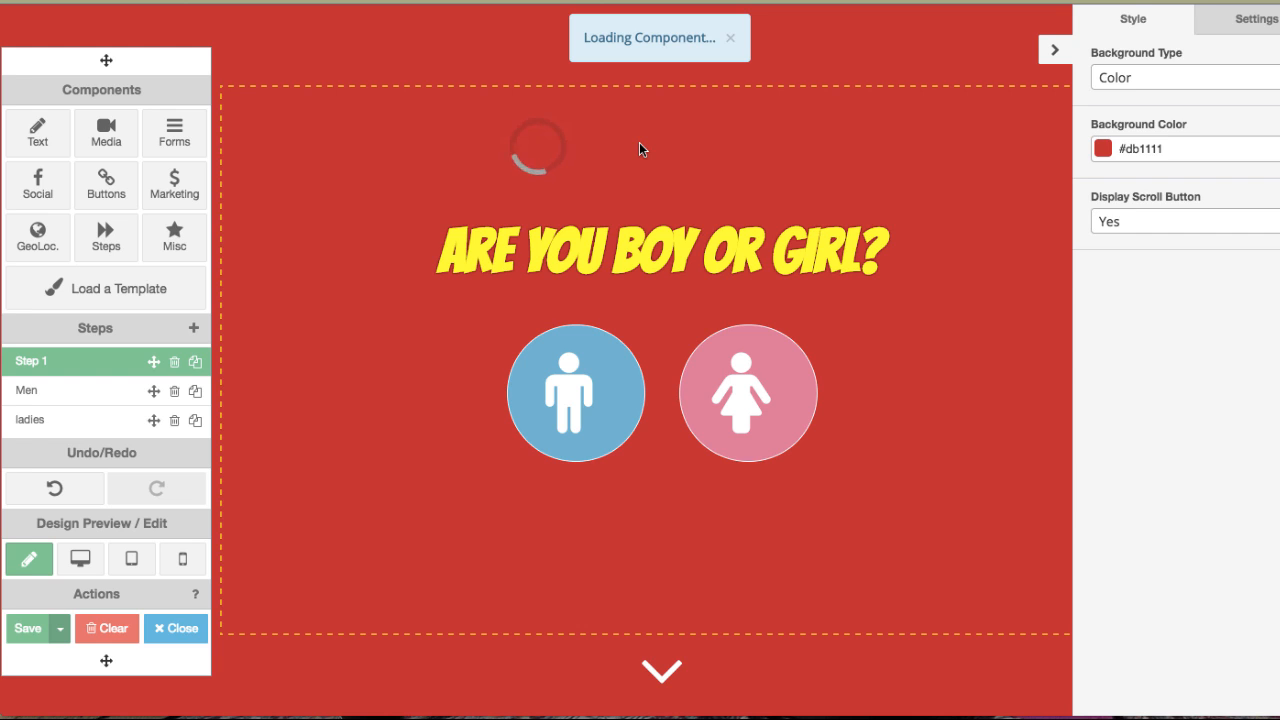
pyautogui.moveTo(640, 148); pyautogui.dragTo(600, 148)
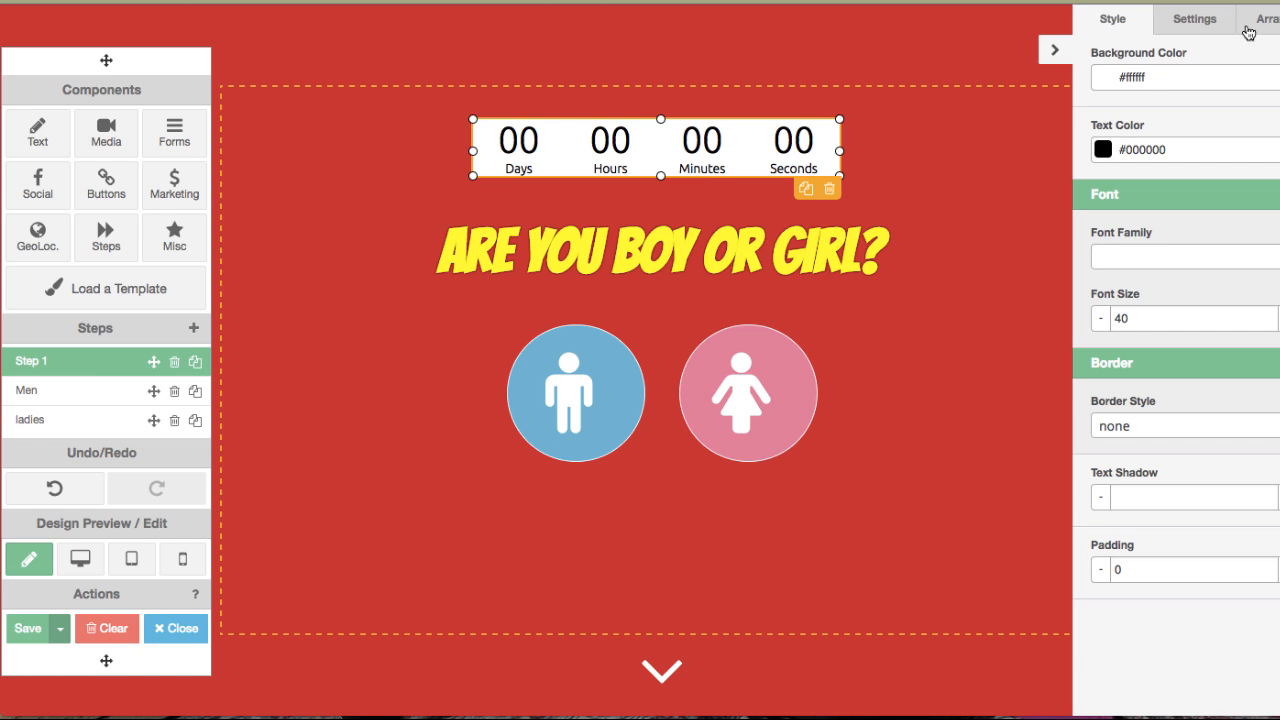
# Set the countdown's end date to 2016/12/29 00:00 using the date picker.
pyautogui.click(1182, 20)
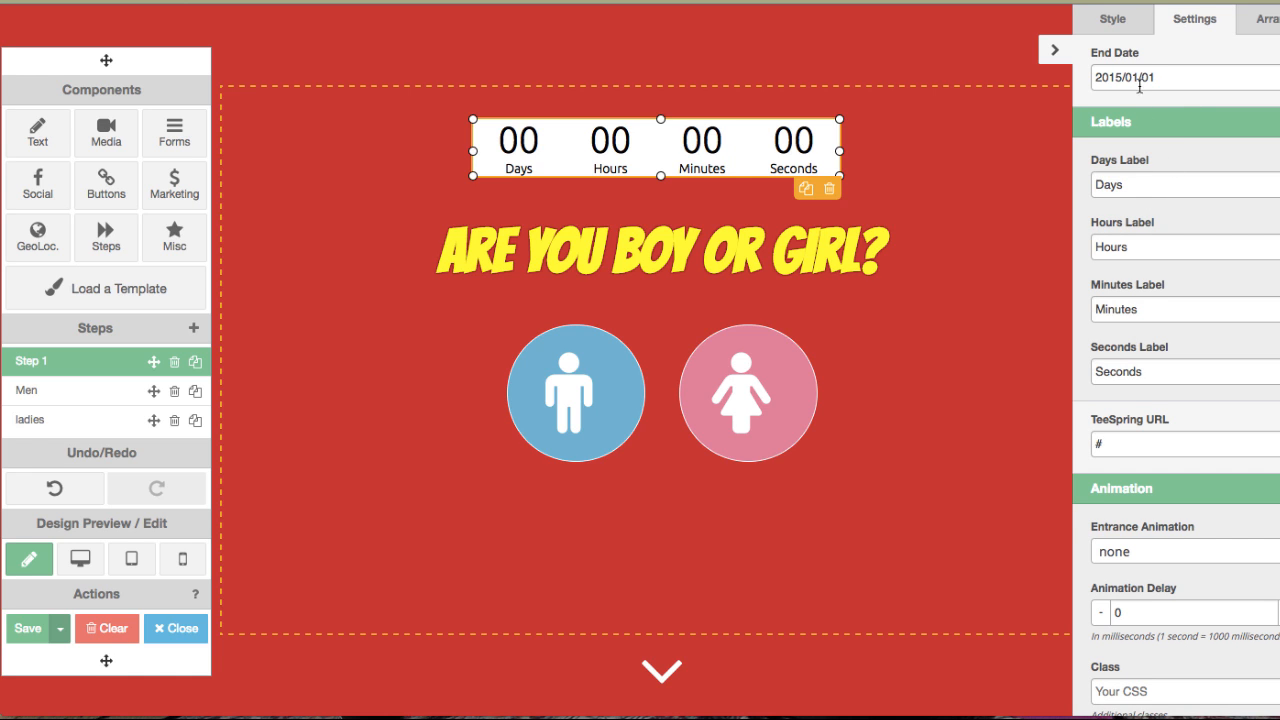
pyautogui.click(1137, 80)
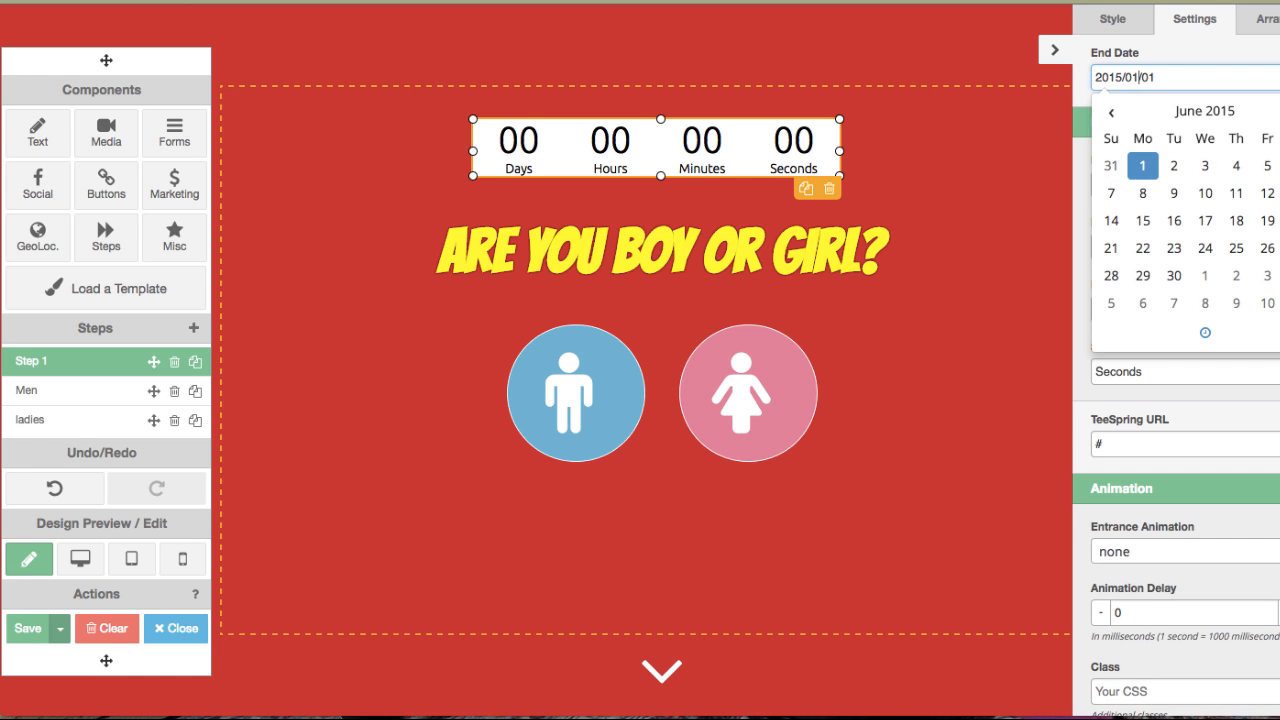
pyautogui.click(1279, 112)
pyautogui.click(1279, 112)
pyautogui.click(1279, 112)
pyautogui.click(1279, 112)
pyautogui.click(1279, 112)
pyautogui.click(1279, 112)
pyautogui.doubleClick(1279, 112)
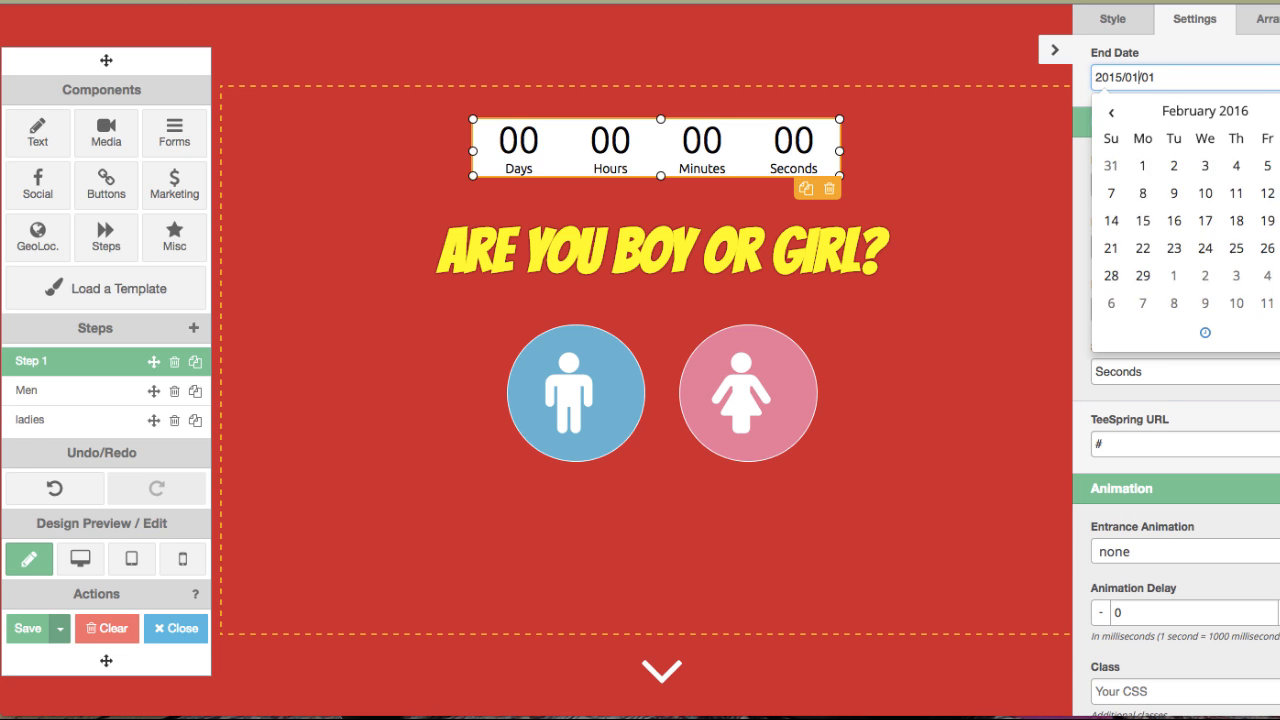
pyautogui.click(1279, 112)
pyautogui.click(1279, 112)
pyautogui.click(1279, 112)
pyautogui.click(1279, 112)
pyautogui.click(1279, 112)
pyautogui.click(1279, 112)
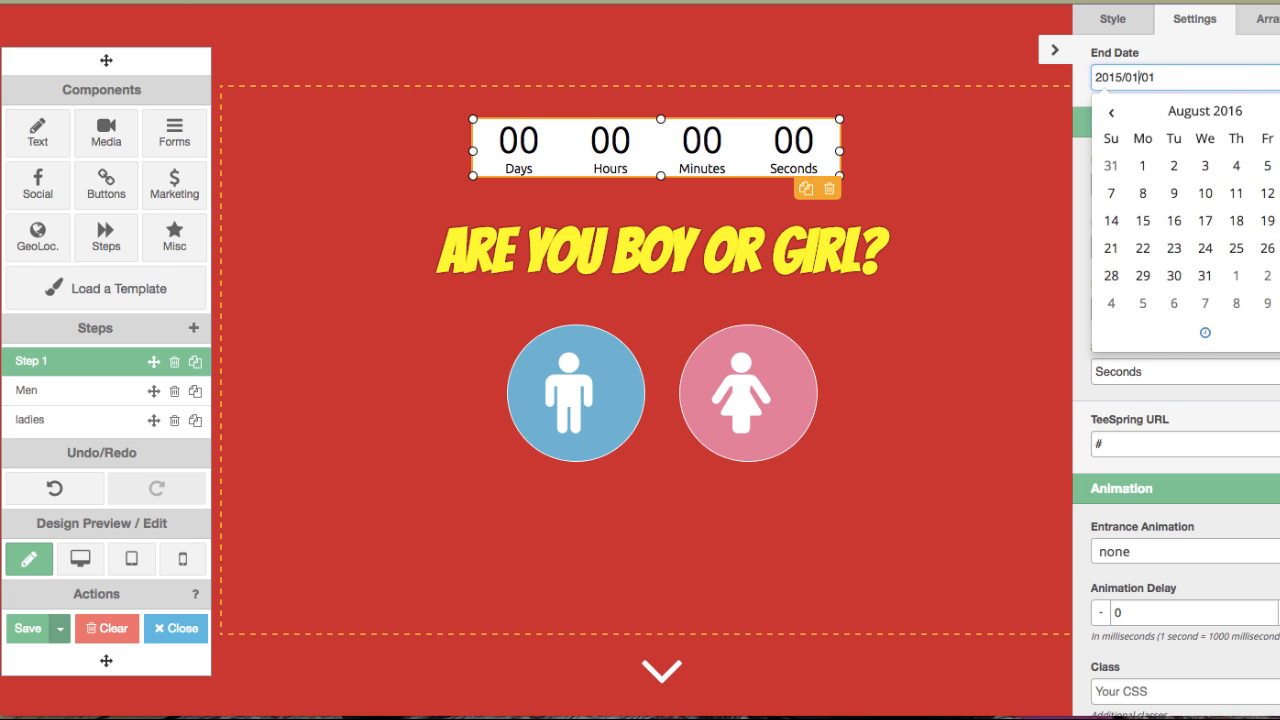
pyautogui.click(1279, 112)
pyautogui.click(1279, 112)
pyautogui.click(1279, 112)
pyautogui.click(1279, 112)
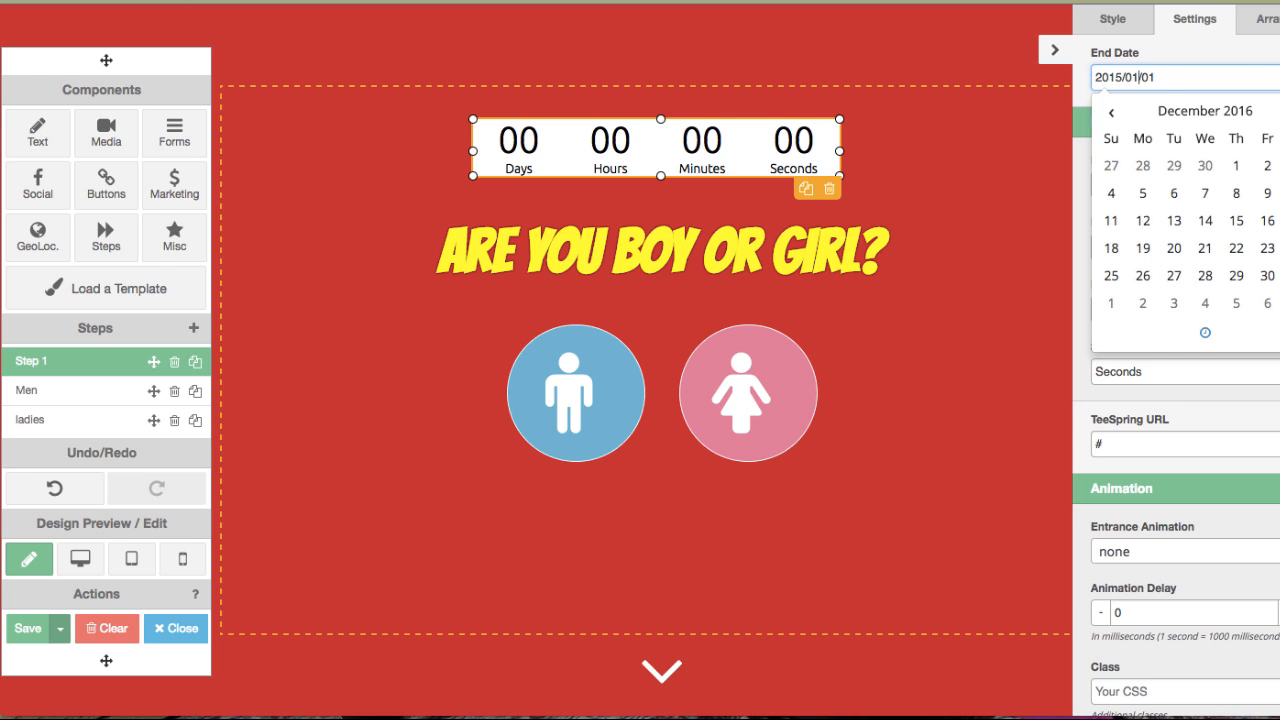
pyautogui.click(1236, 278)
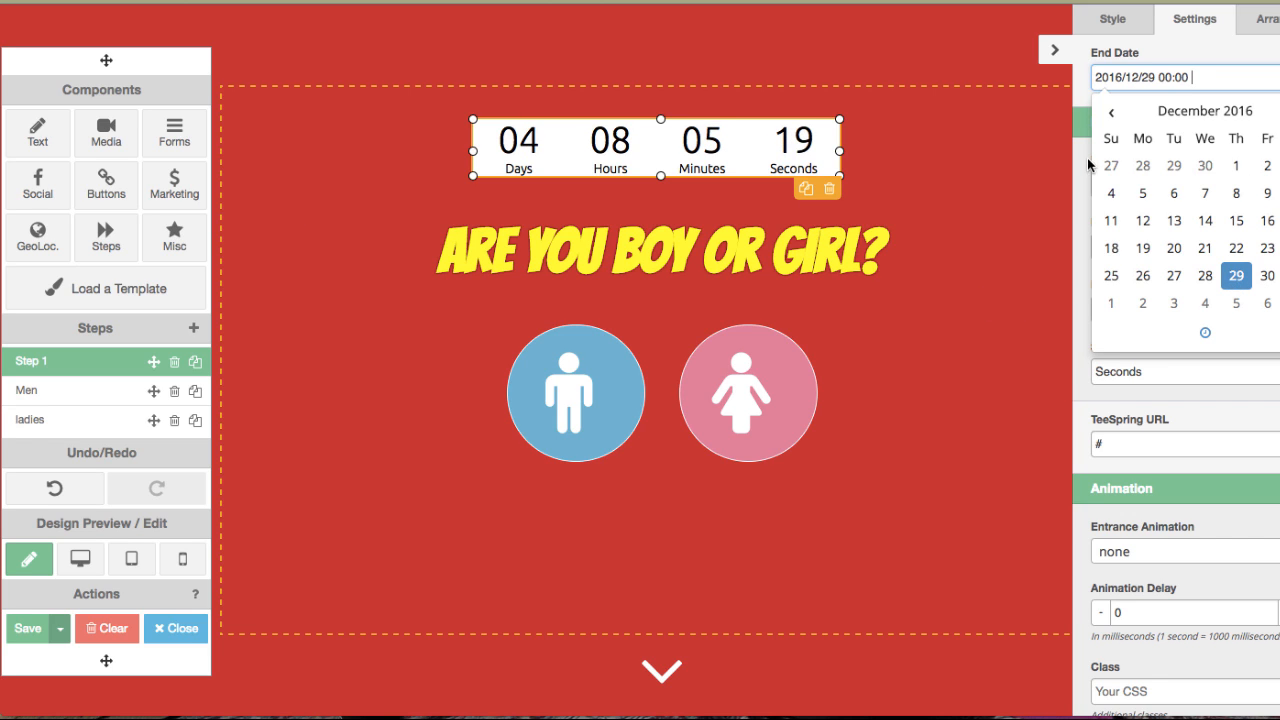
pyautogui.click(1031, 222)
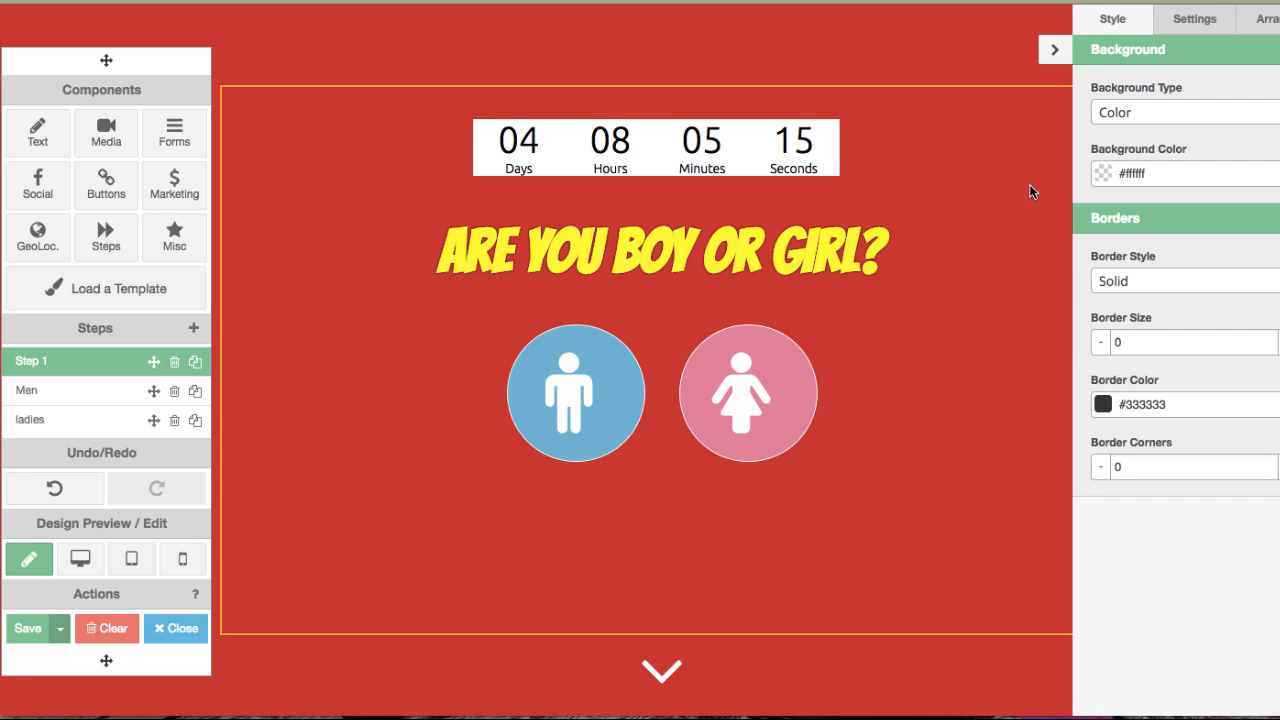
# Make the countdown's background colour fully transparent.
pyautogui.click(749, 157)
pyautogui.click(1103, 177)
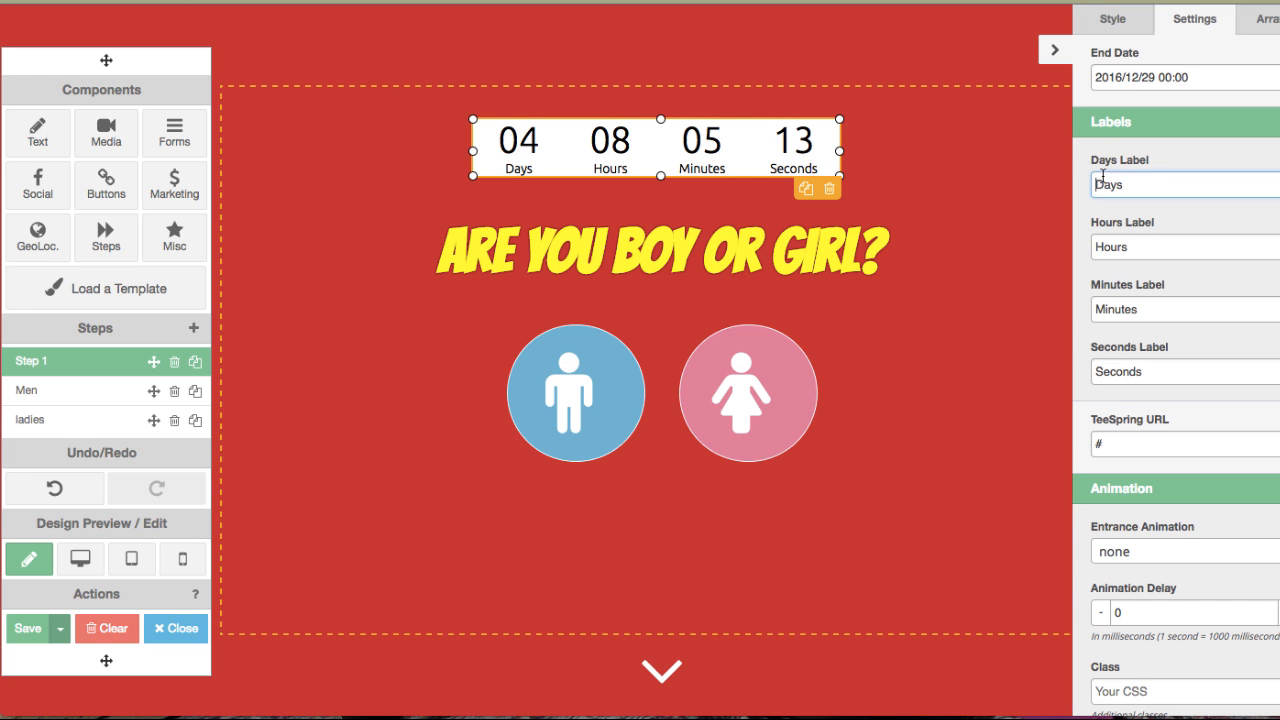
pyautogui.click(745, 160)
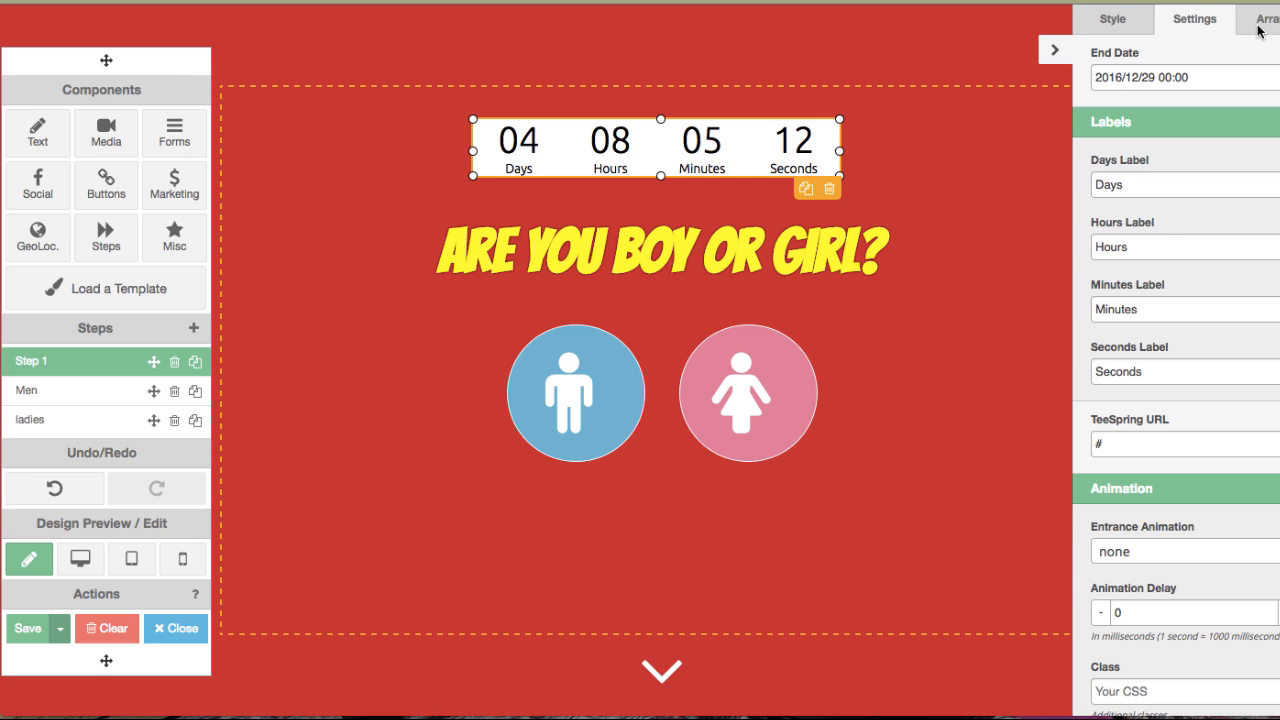
pyautogui.click(1114, 19)
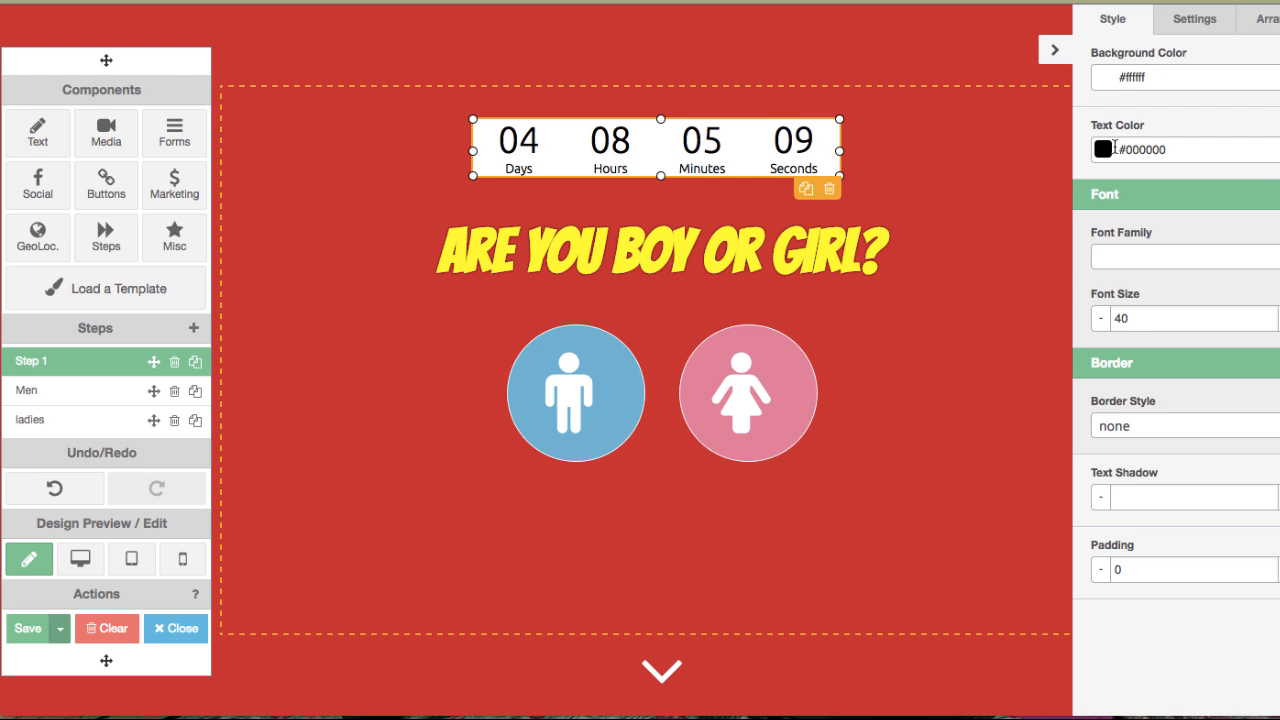
pyautogui.click(1148, 74)
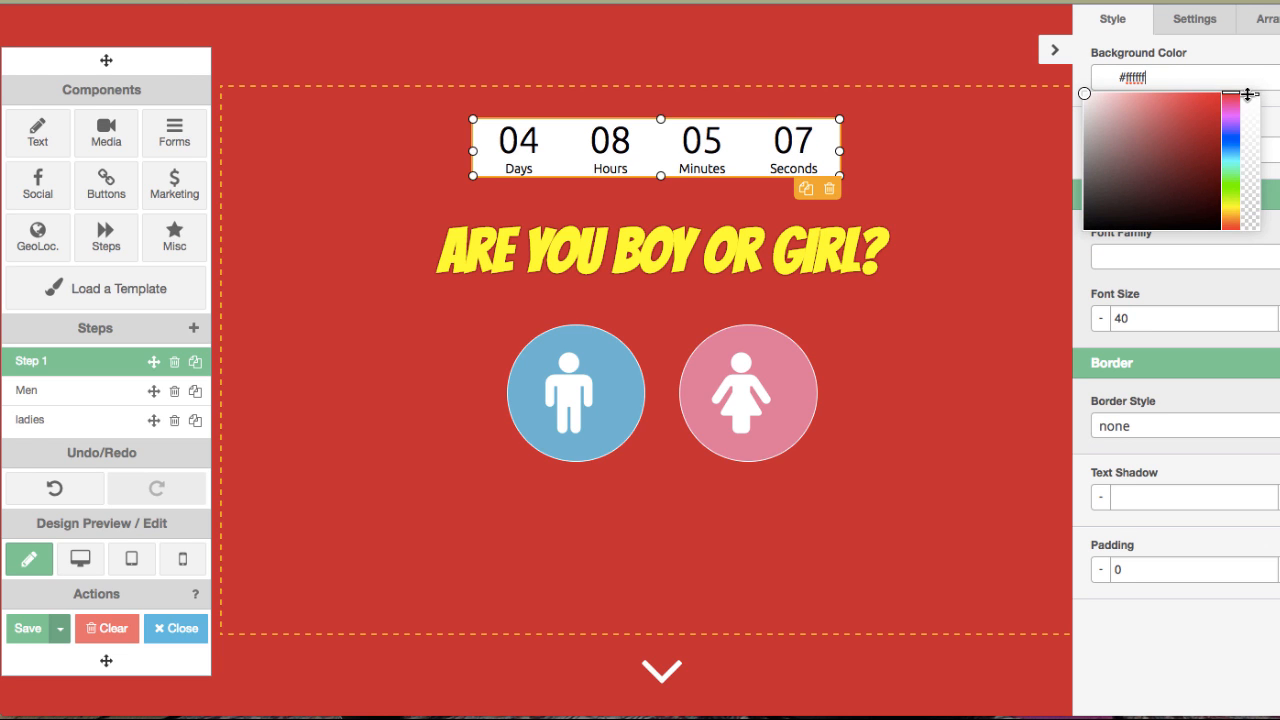
pyautogui.moveTo(1257, 94); pyautogui.dragTo(1266, 269)
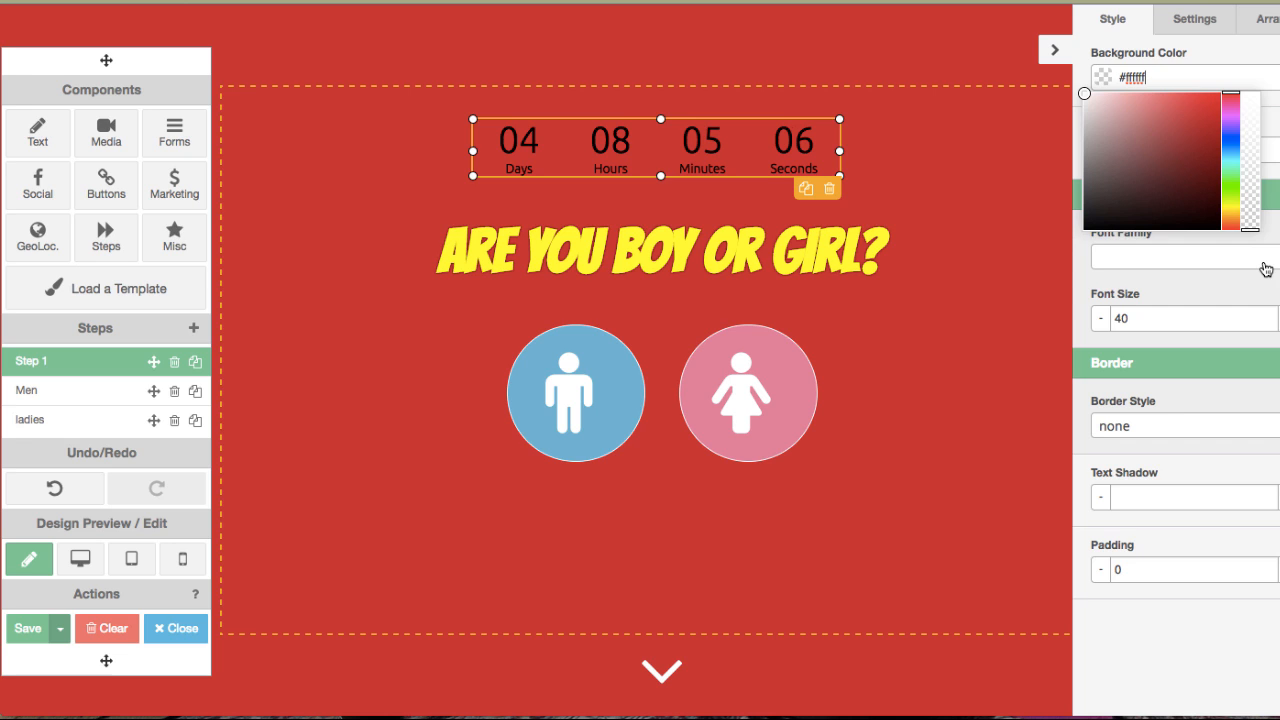
pyautogui.click(997, 364)
# Set the countdown's text colour to blue #0026ff.
pyautogui.click(742, 140)
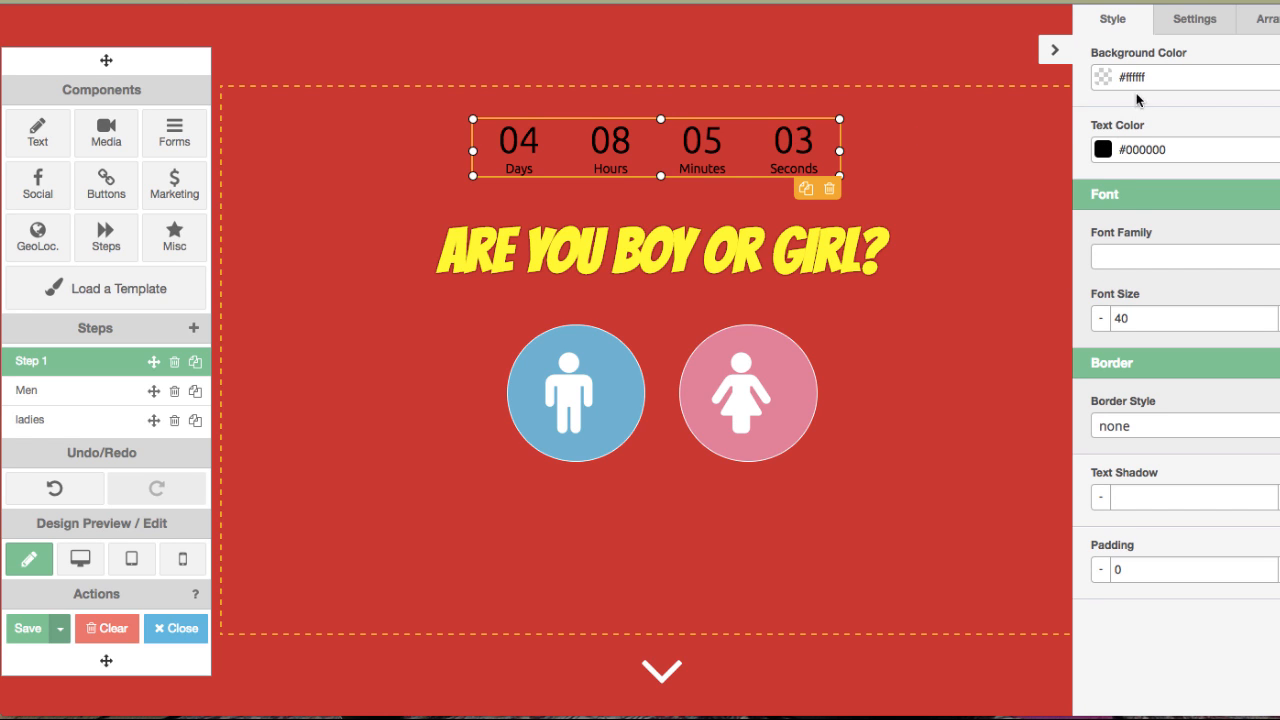
pyautogui.click(1121, 145)
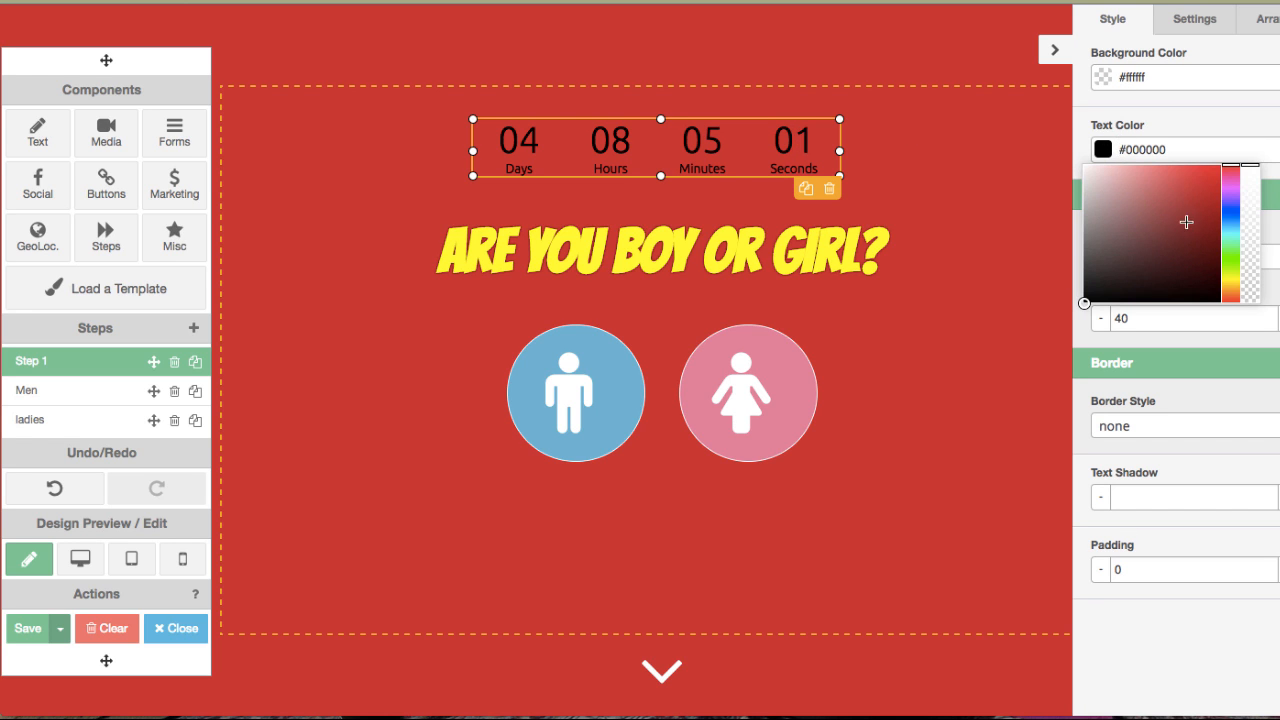
pyautogui.click(1233, 213)
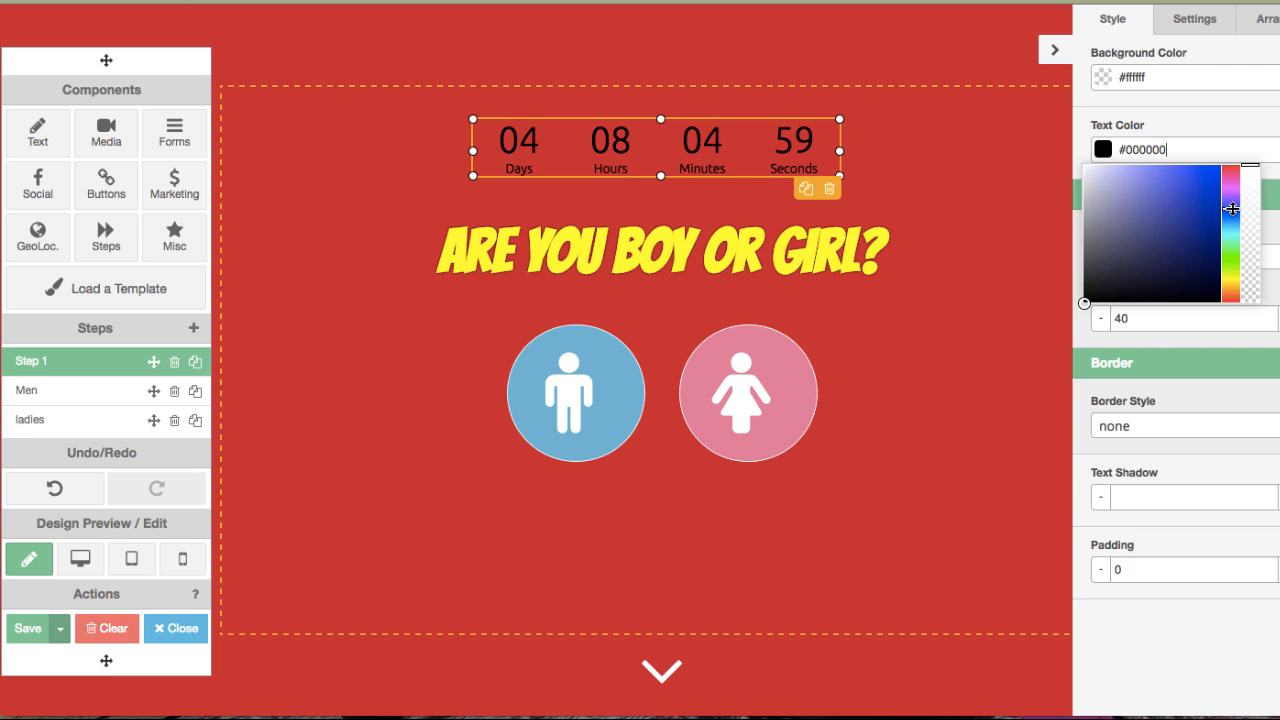
pyautogui.moveTo(1184, 192); pyautogui.dragTo(1231, 160)
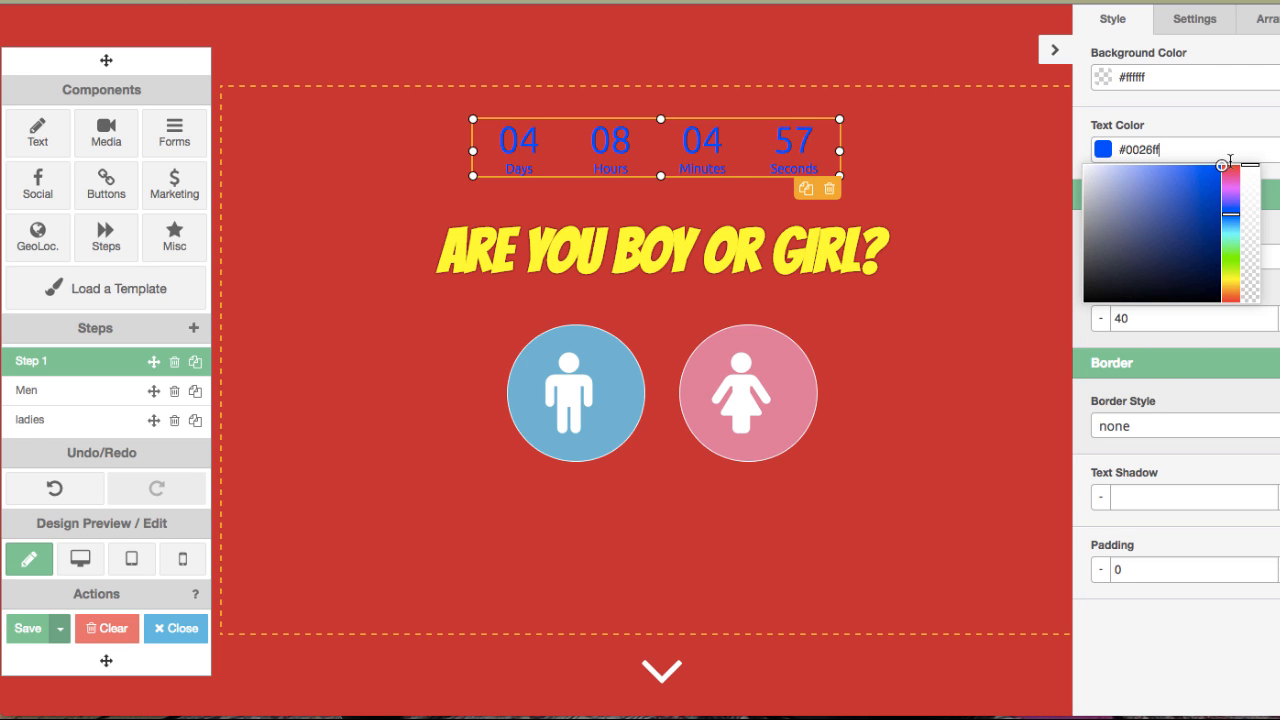
pyautogui.click(1195, 384)
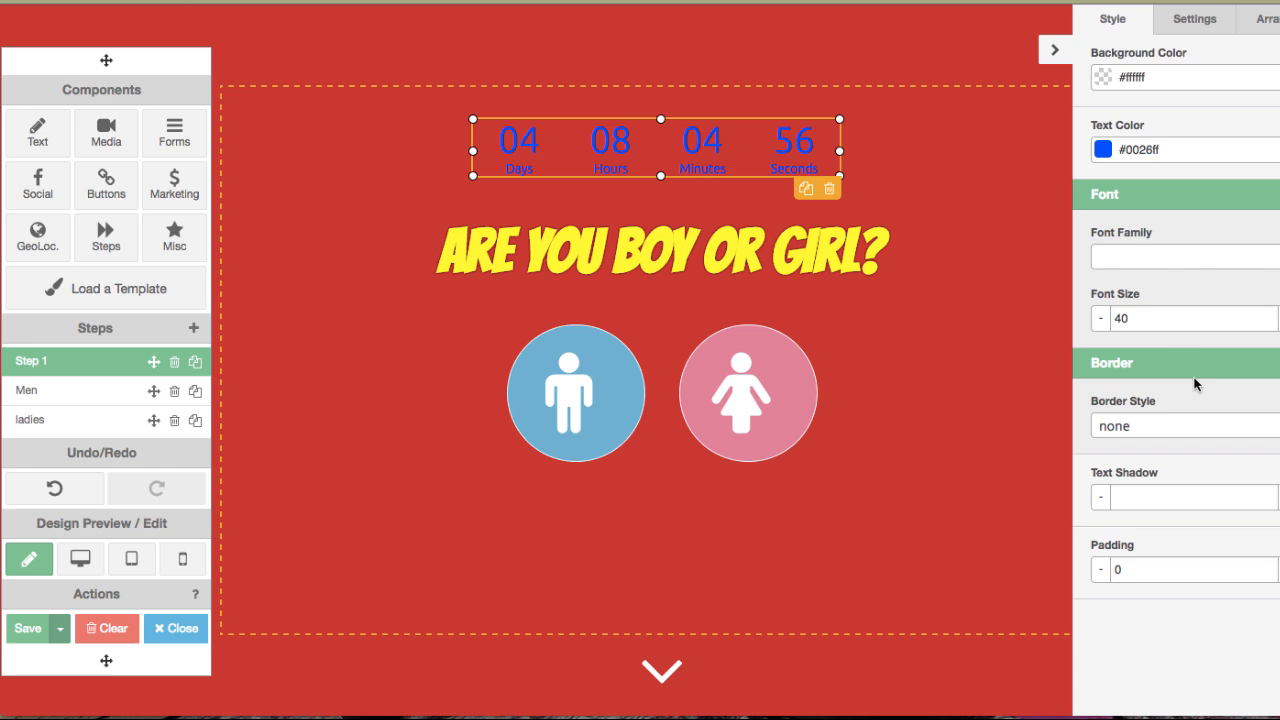
# Change the countdown's font family to Boogaloo.
pyautogui.click(1180, 262)
pyautogui.scroll(-2, 1145, 408)
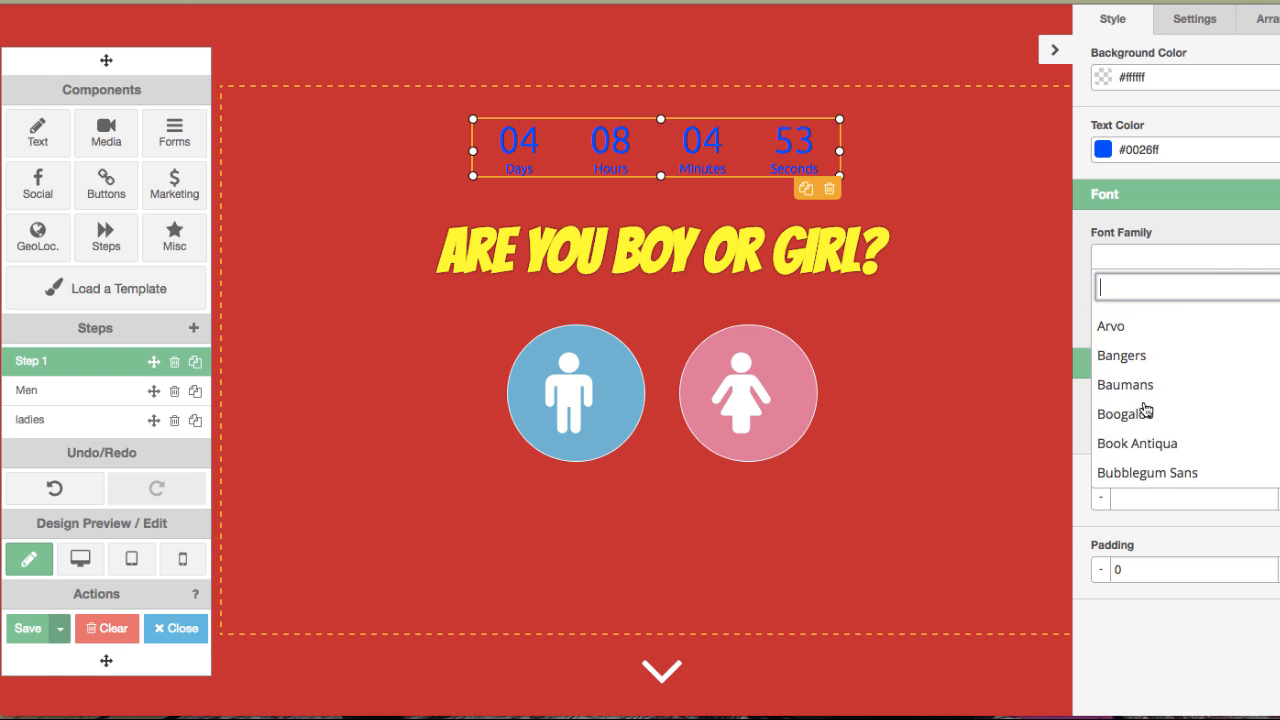
pyautogui.scroll(-1, 1145, 410)
pyautogui.click(1135, 361)
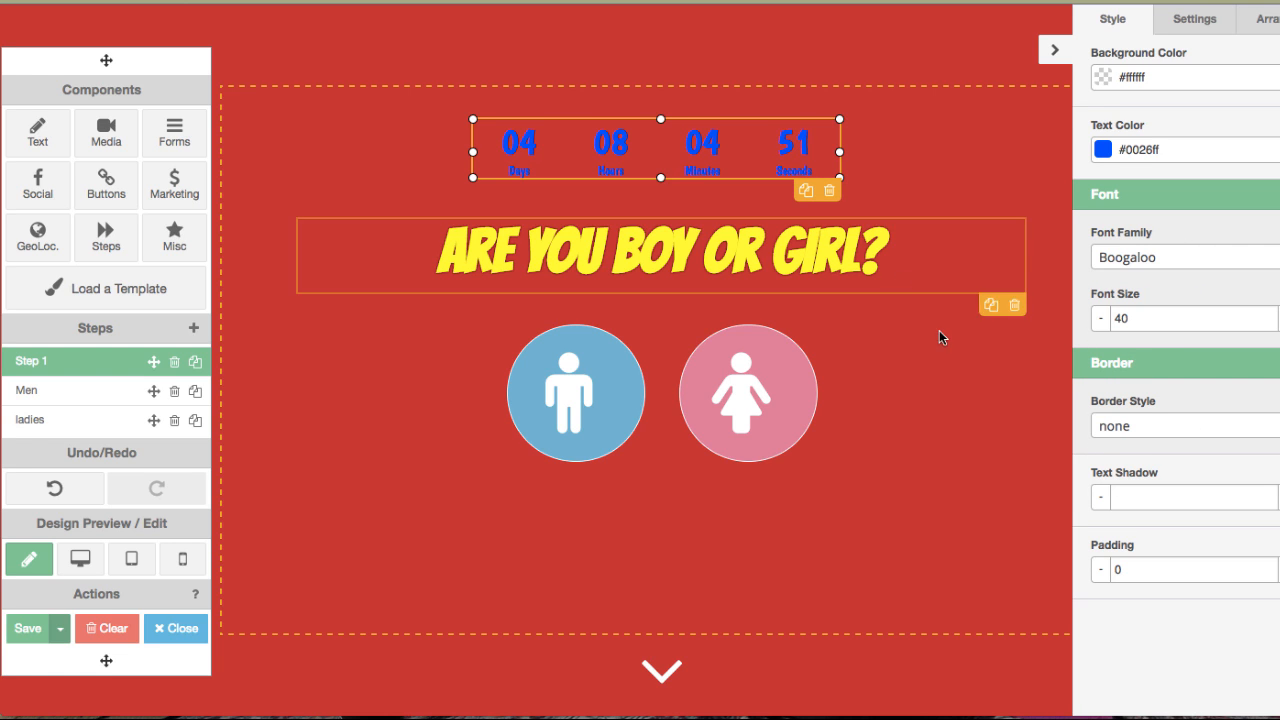
pyautogui.click(946, 460)
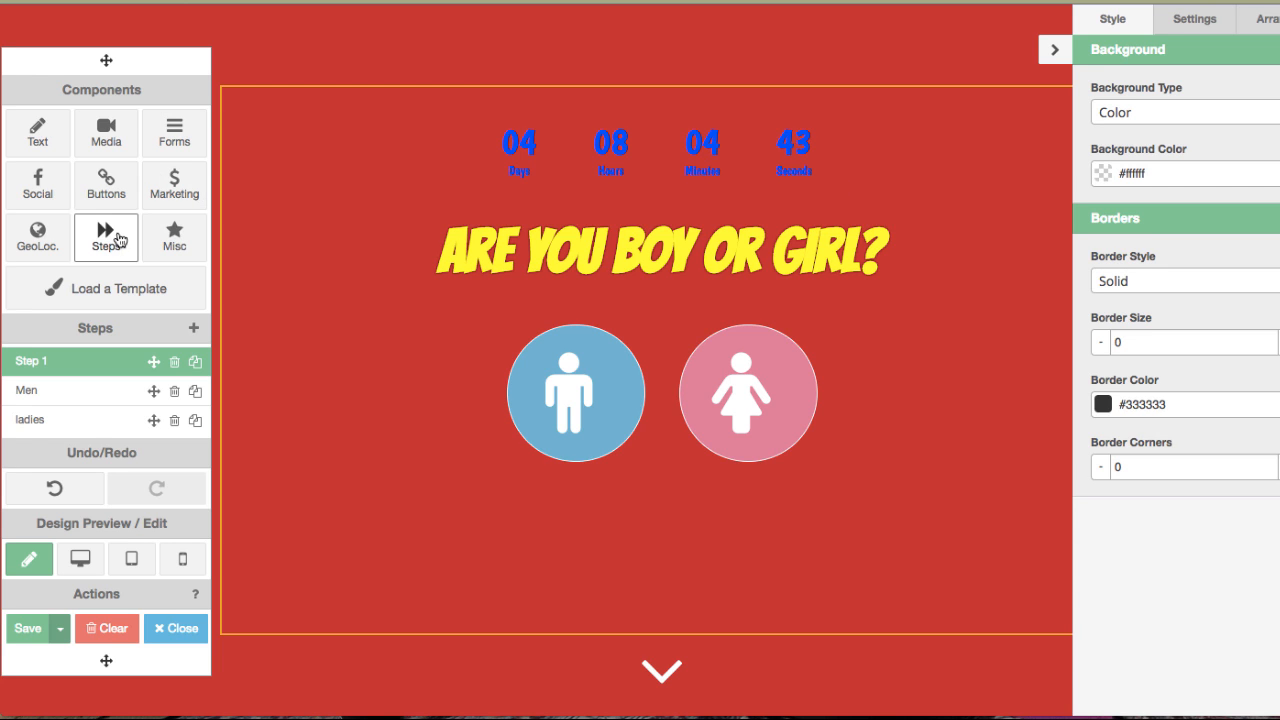
# Add a Visitor's City Name geolocation element beside the heading and move it slightly up and right.
pyautogui.click(38, 237)
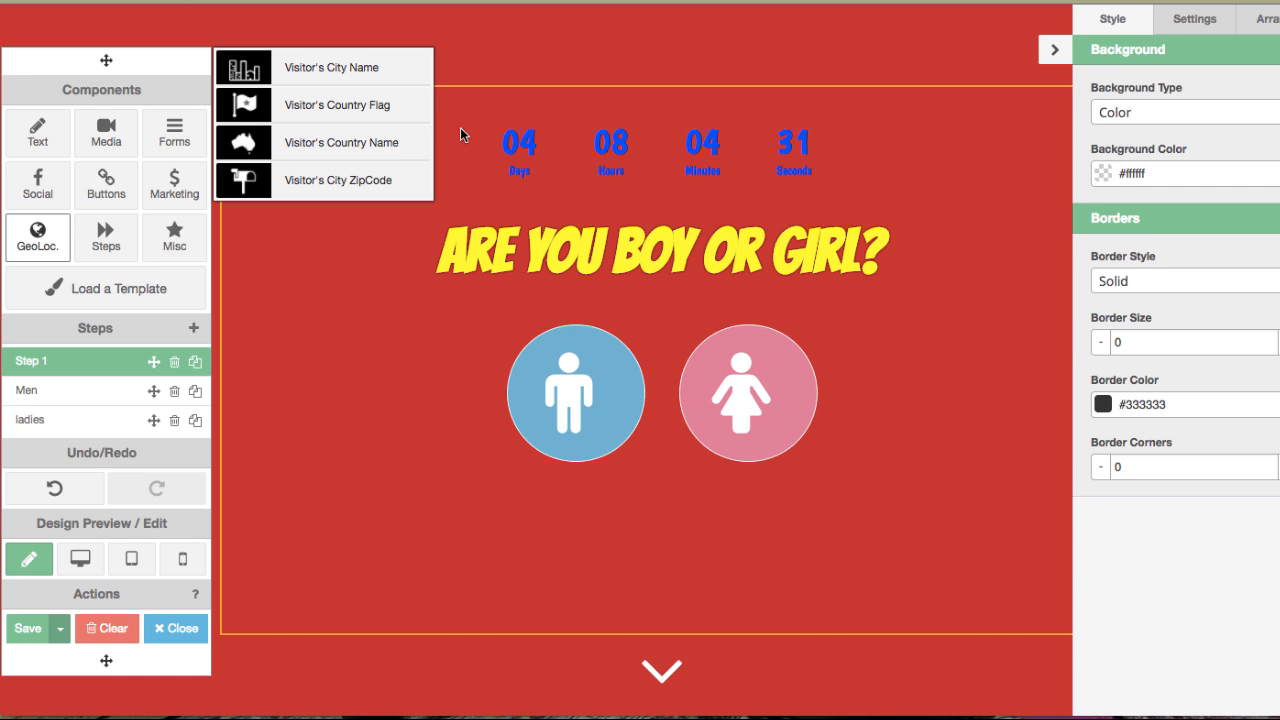
pyautogui.moveTo(380, 77); pyautogui.dragTo(975, 275)
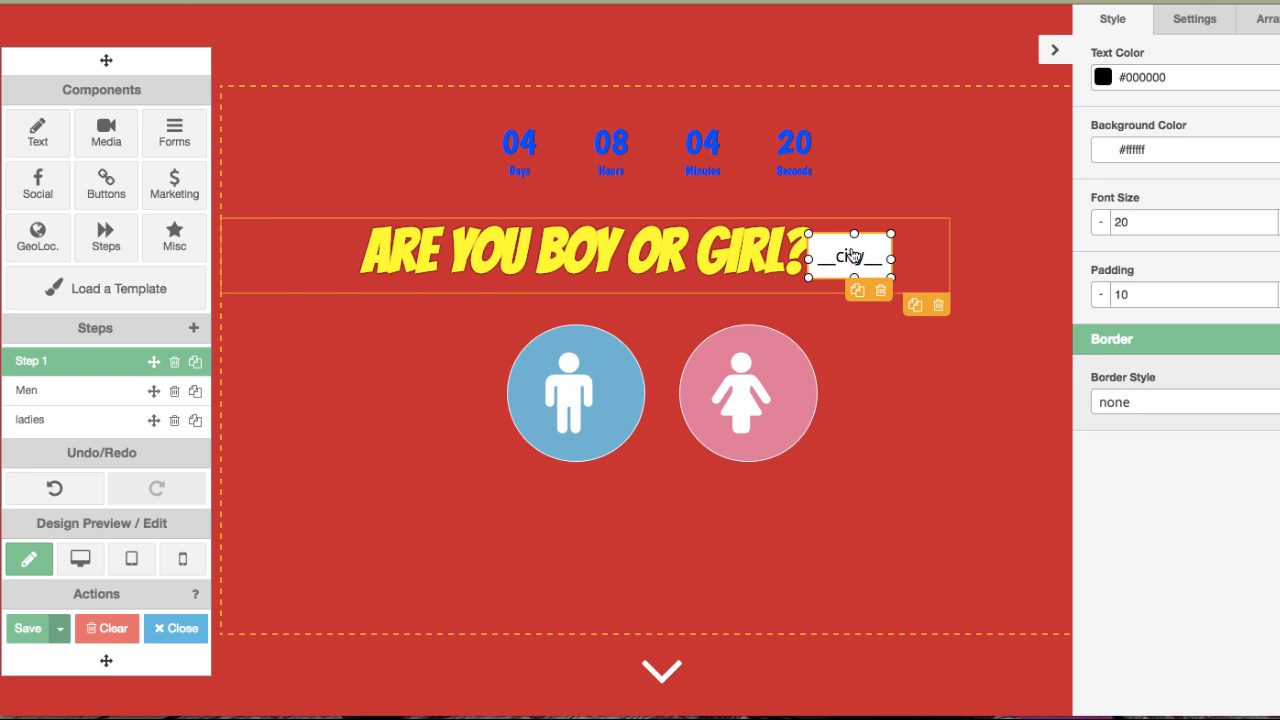
pyautogui.moveTo(852, 256); pyautogui.dragTo(1004, 210)
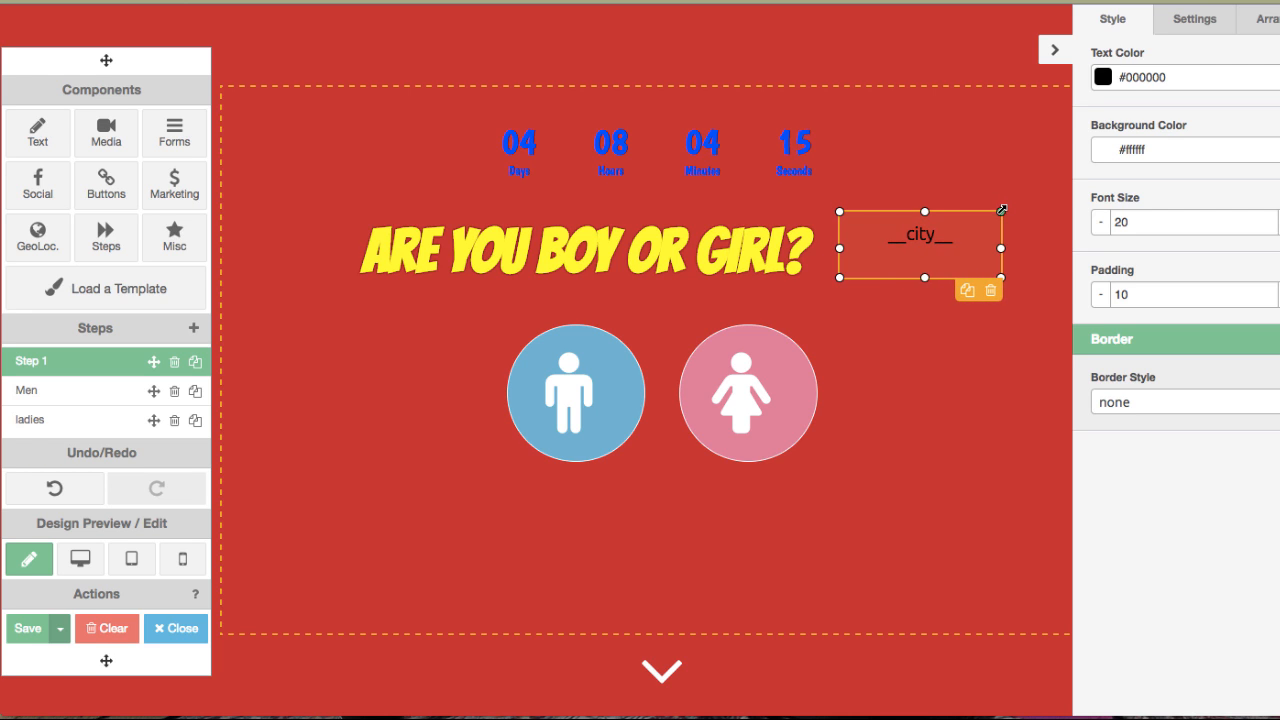
pyautogui.moveTo(930, 259); pyautogui.dragTo(929, 251)
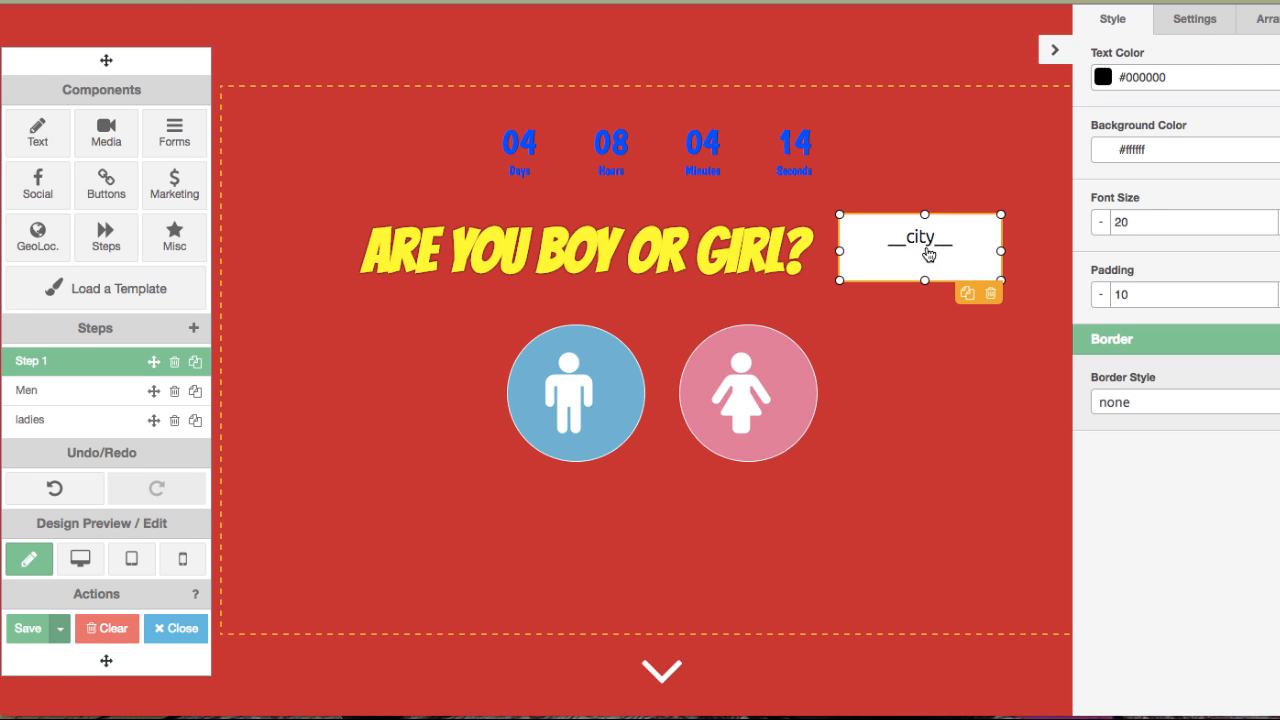
# Check the element's Settings and Style options, then preview the campaign on desktop and return to editing.
pyautogui.click(1190, 22)
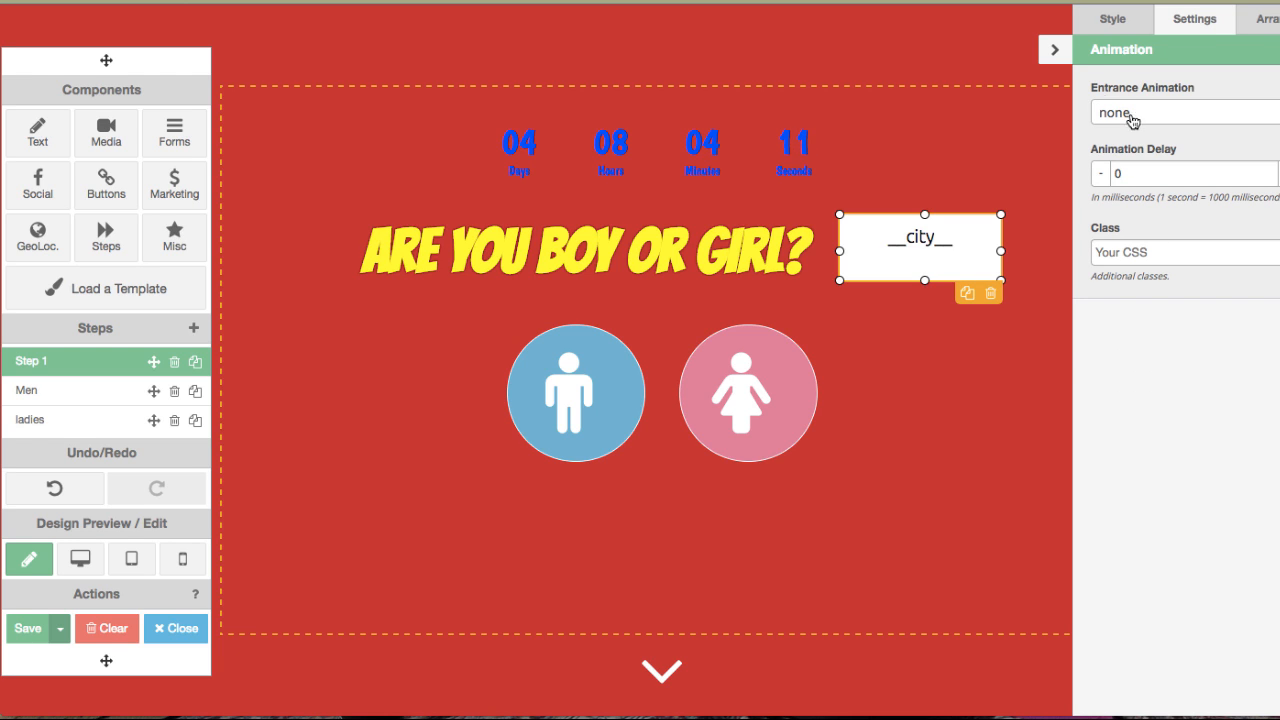
pyautogui.click(1113, 20)
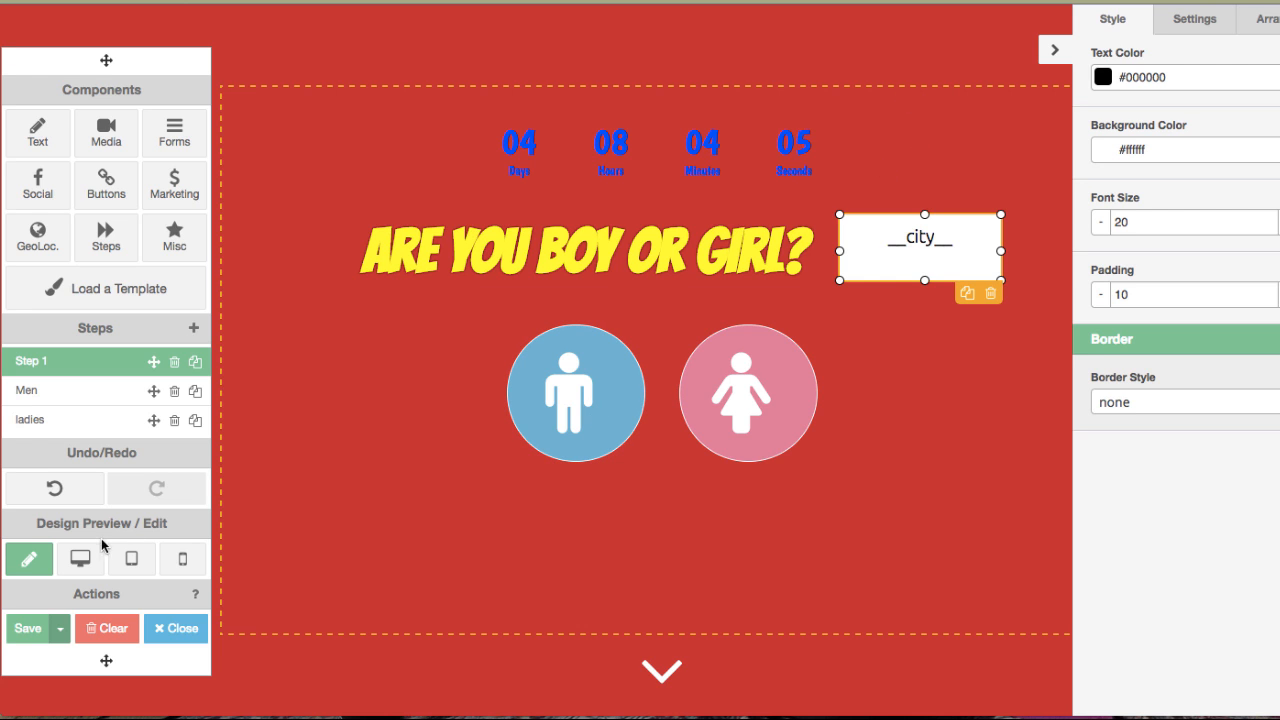
pyautogui.click(80, 560)
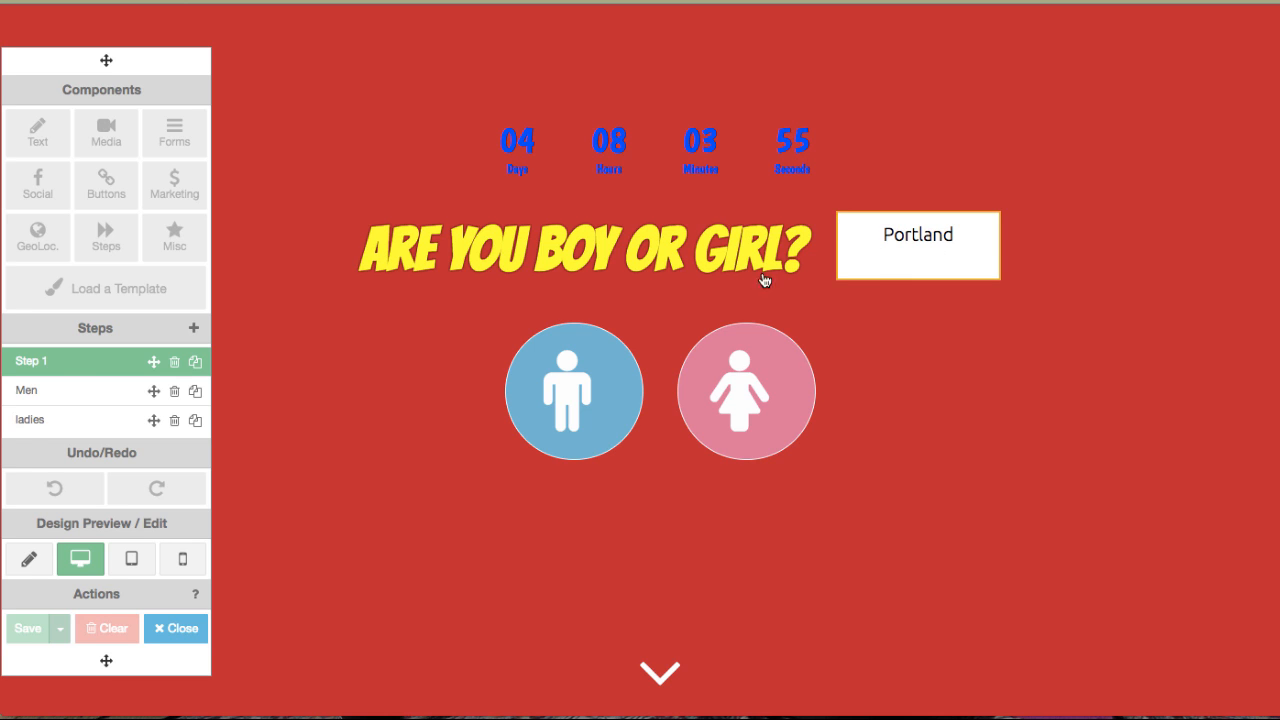
pyautogui.click(22, 568)
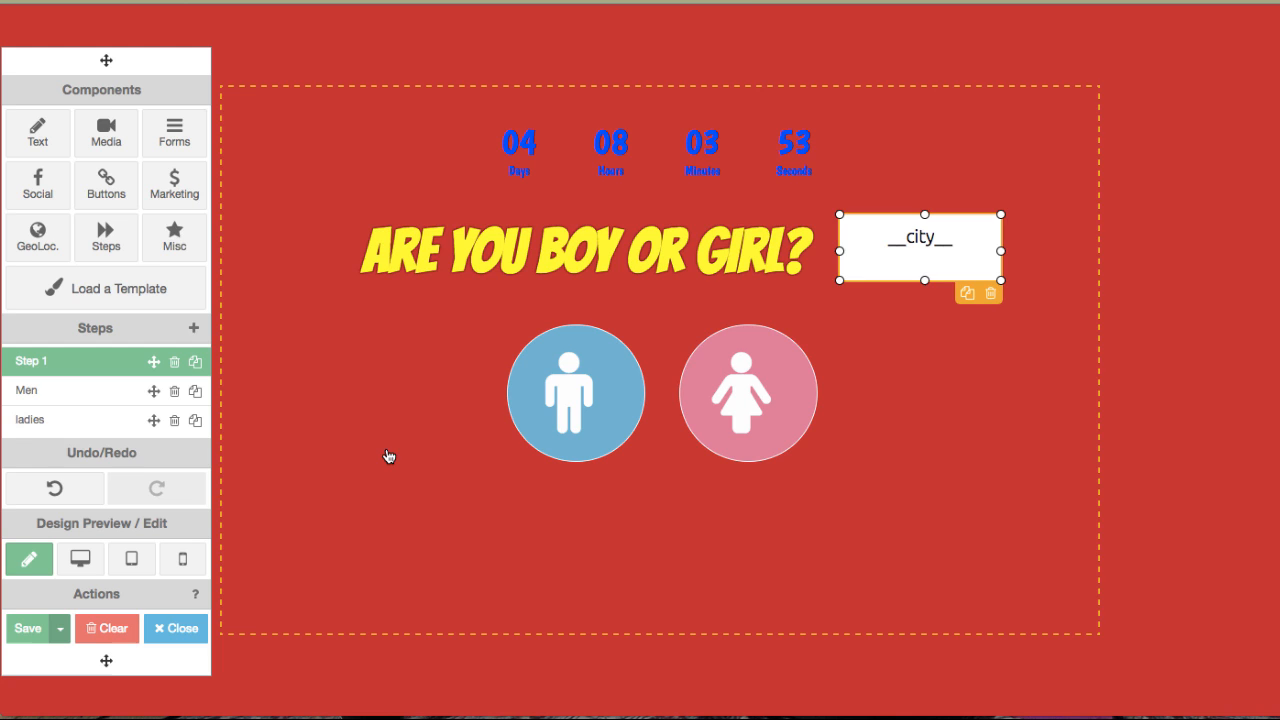
# Delete the city name element from the canvas.
pyautogui.click(860, 272)
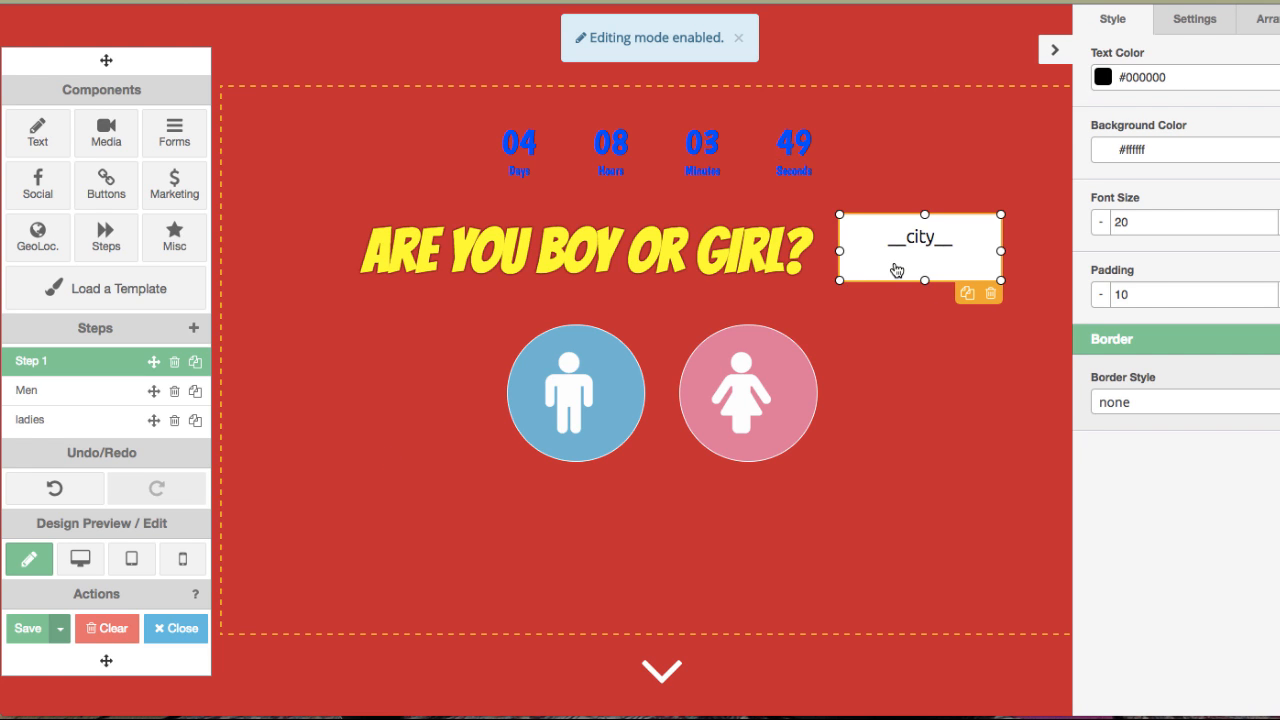
pyautogui.click(1192, 26)
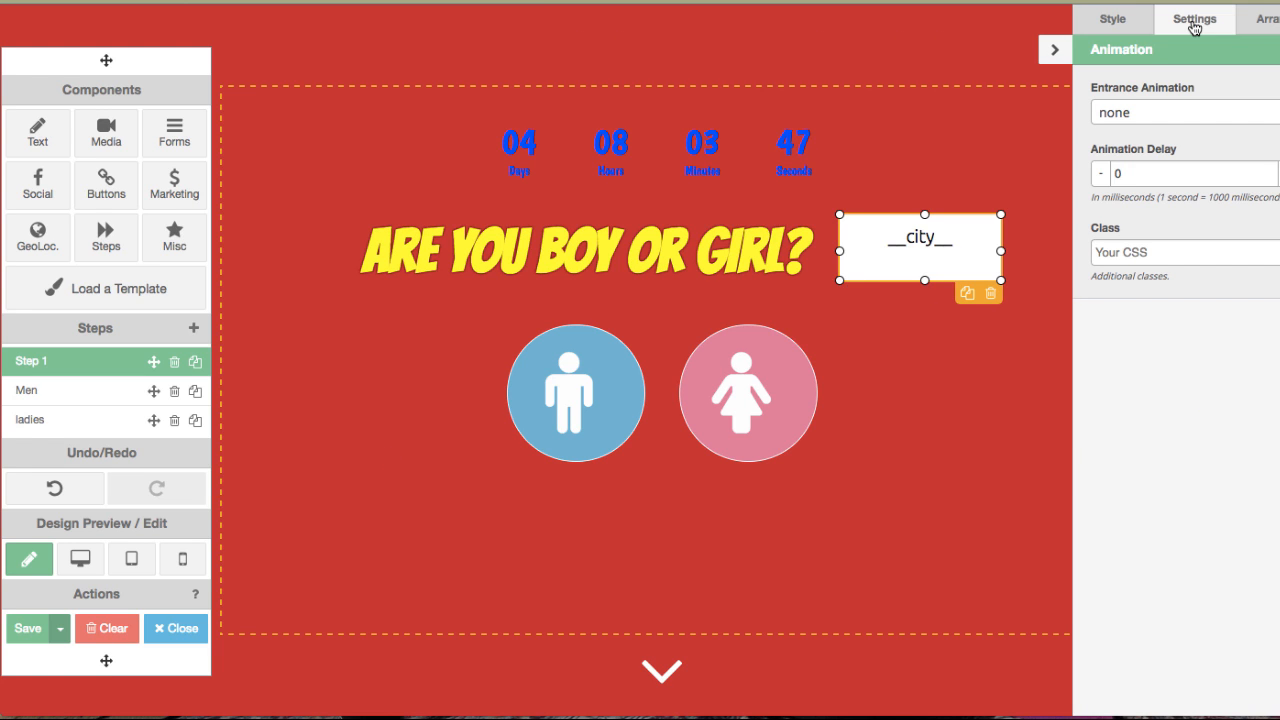
pyautogui.click(1100, 25)
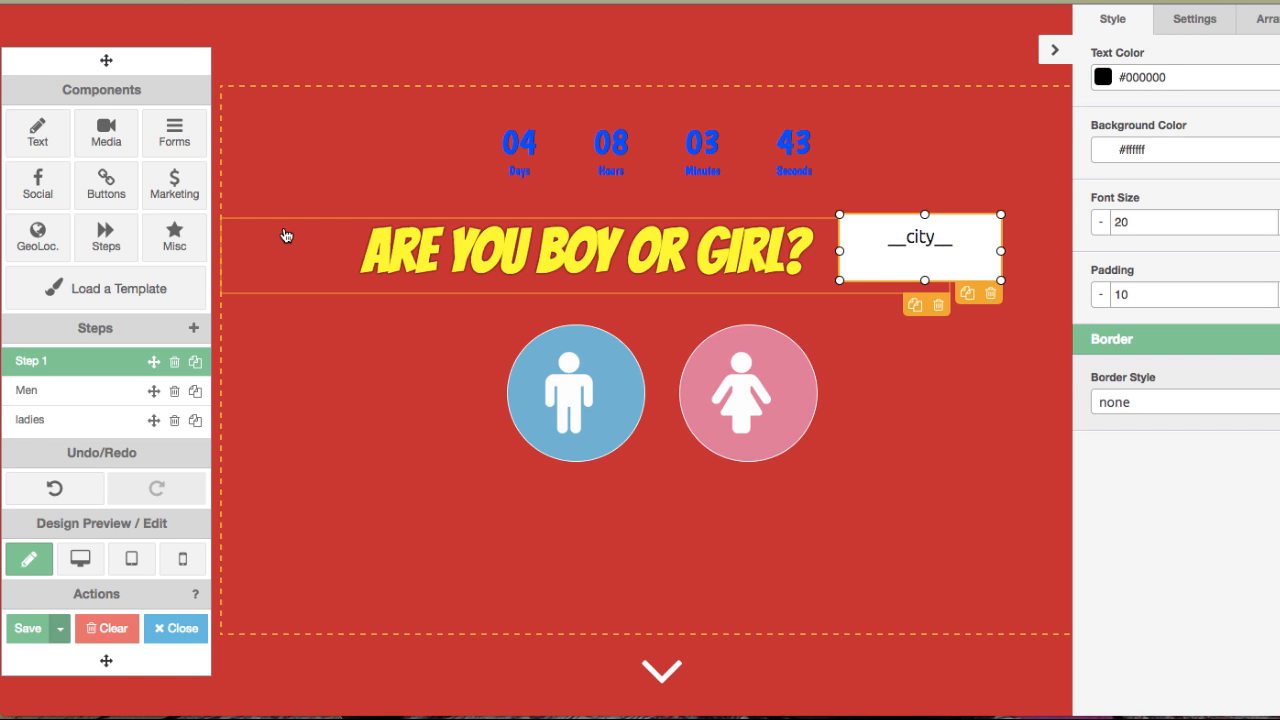
pyautogui.click(990, 293)
pyautogui.click(805, 213)
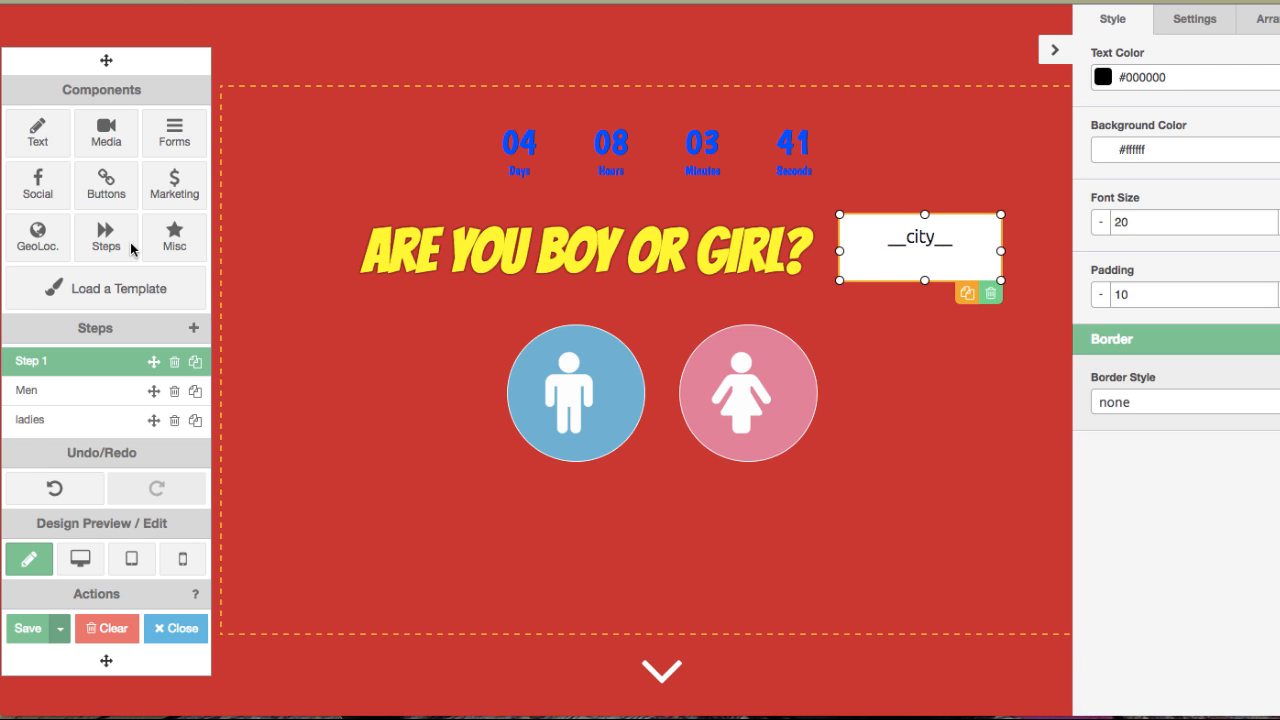
# Add a Tracking Code element from the Misc components to the canvas's top-left corner.
pyautogui.click(46, 246)
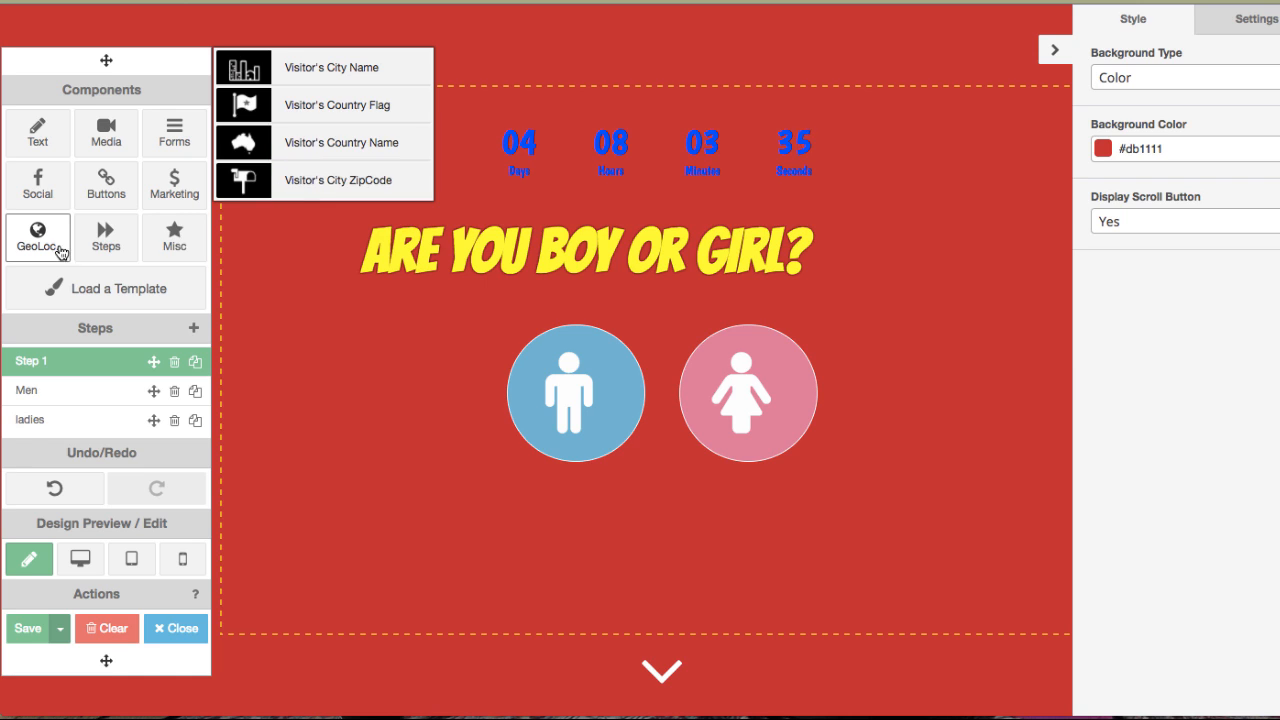
pyautogui.click(104, 250)
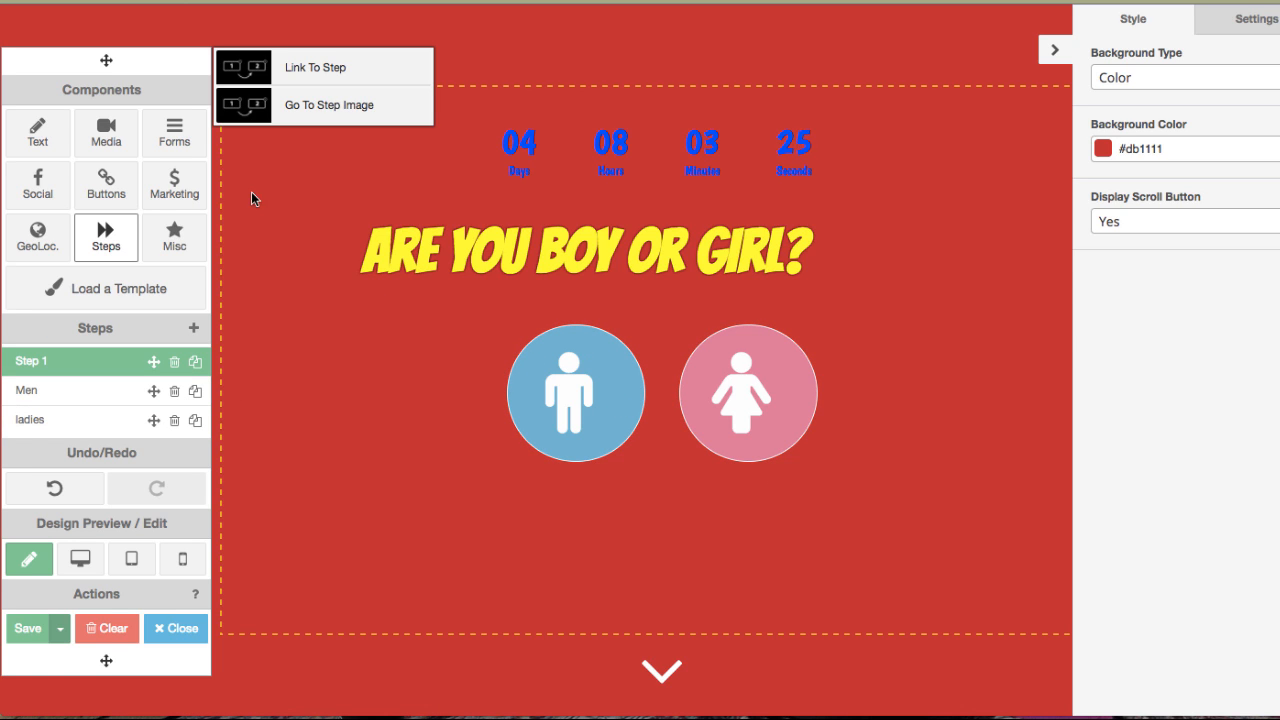
pyautogui.click(176, 240)
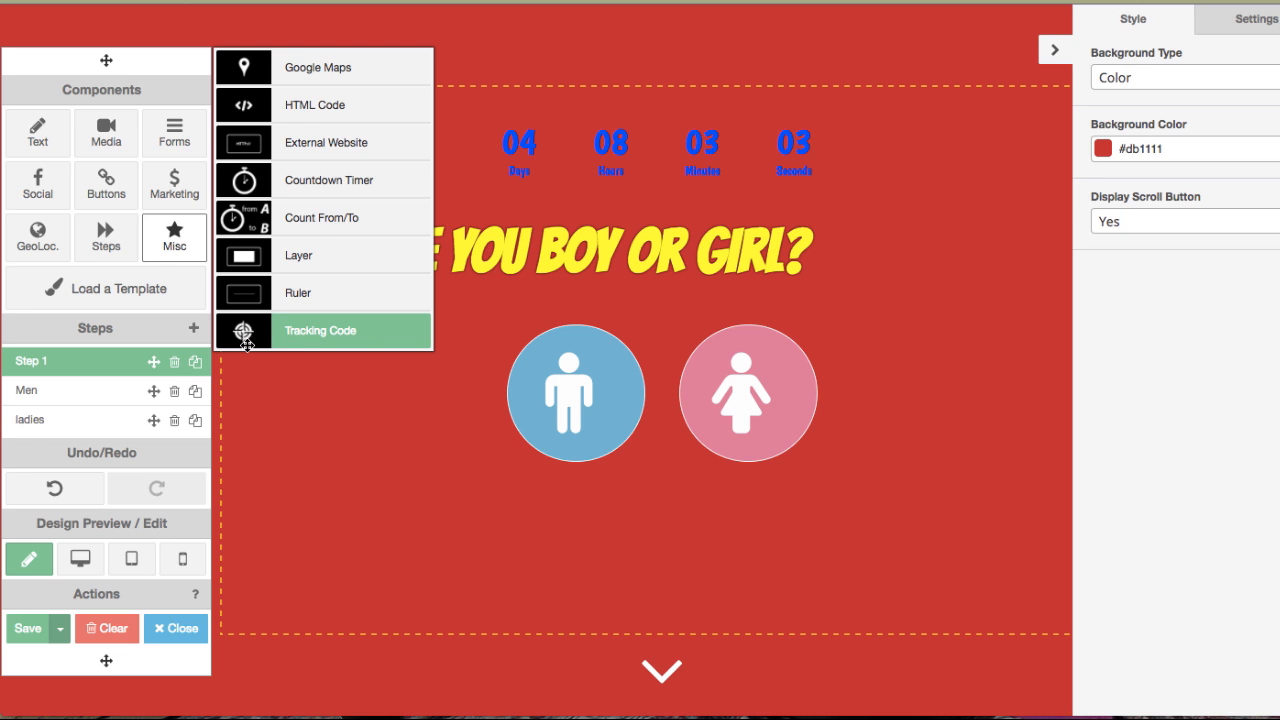
pyautogui.moveTo(246, 344); pyautogui.dragTo(305, 565)
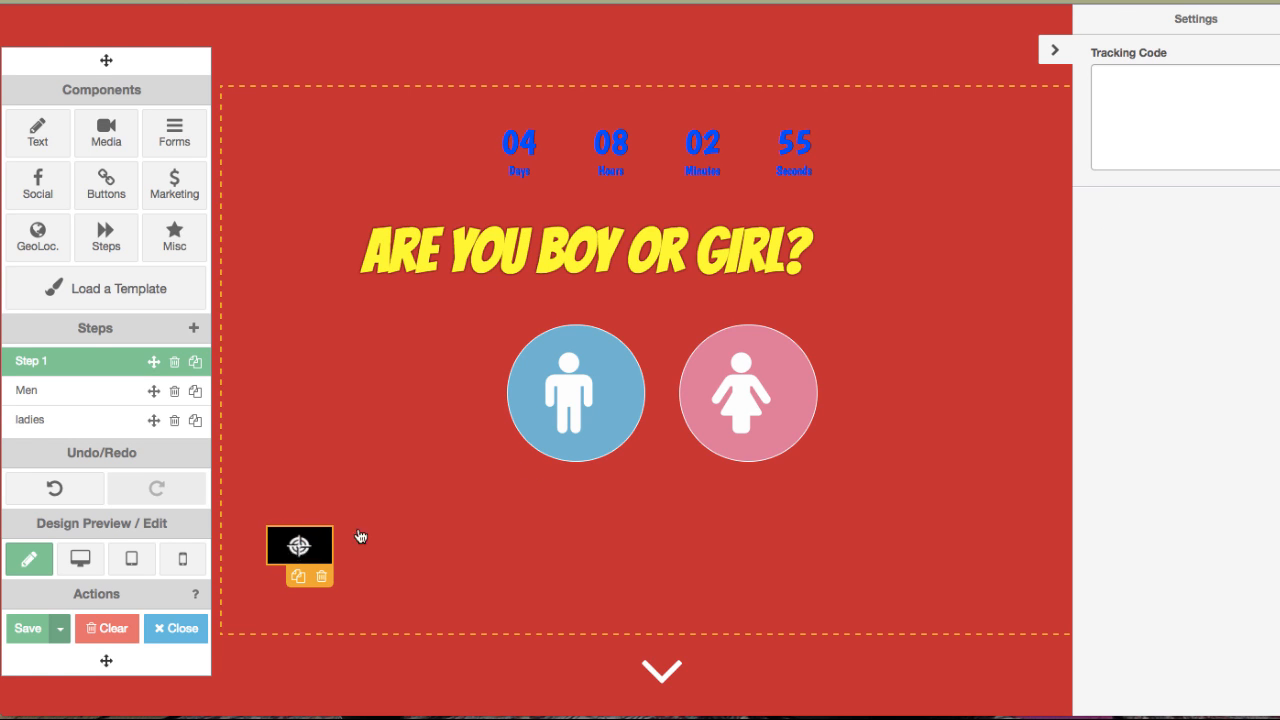
pyautogui.moveTo(289, 535); pyautogui.dragTo(251, 102)
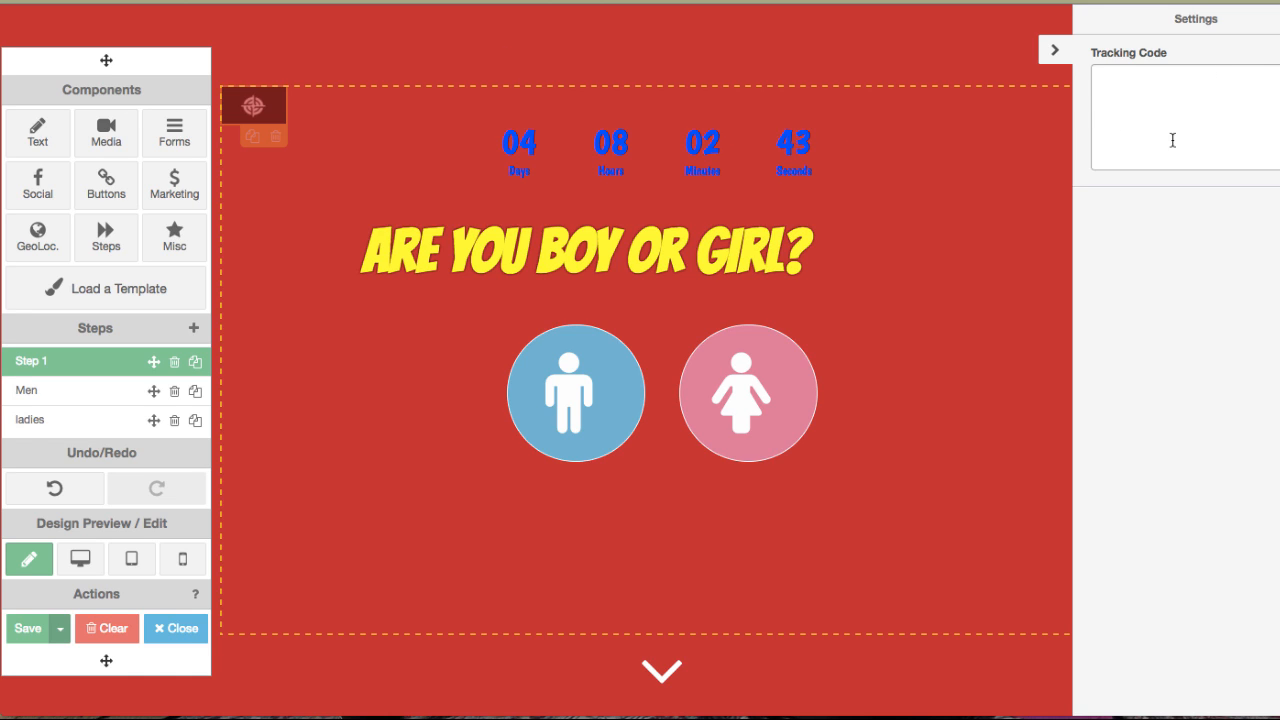
pyautogui.click(1110, 76)
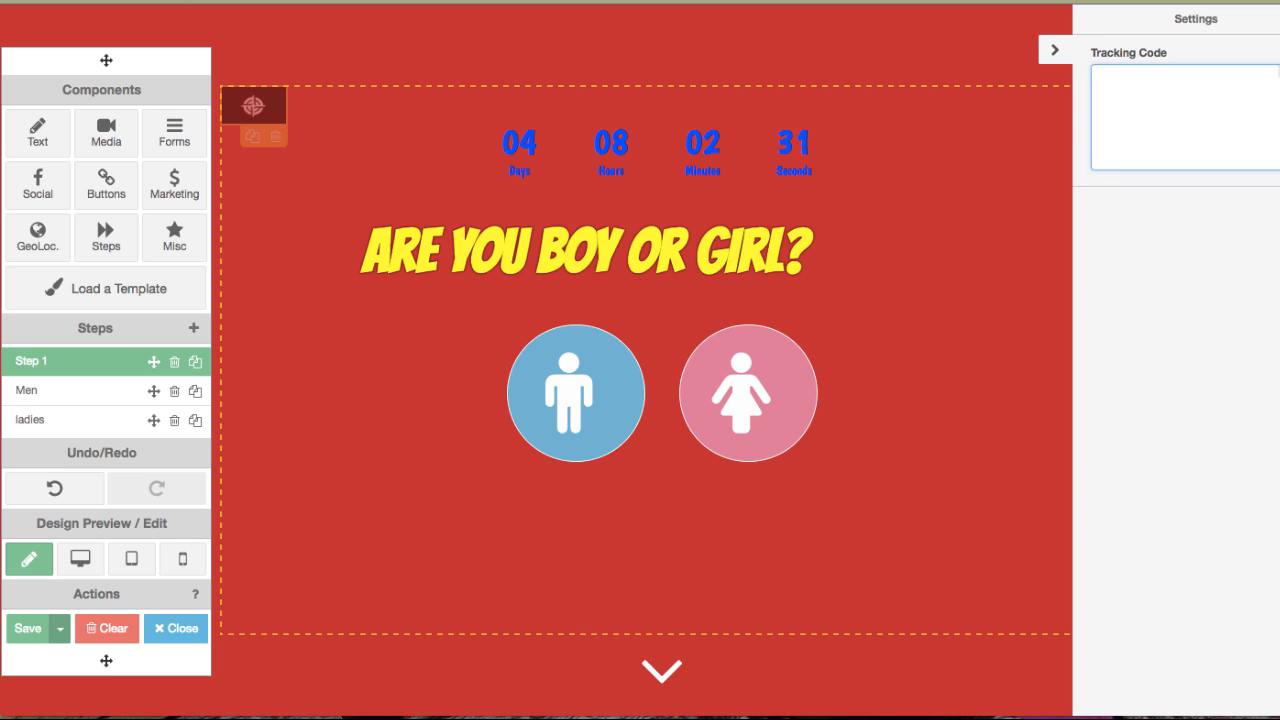
# Close the editor, leave the page without saving, and return to the Amplify campaign settings.
pyautogui.click(194, 630)
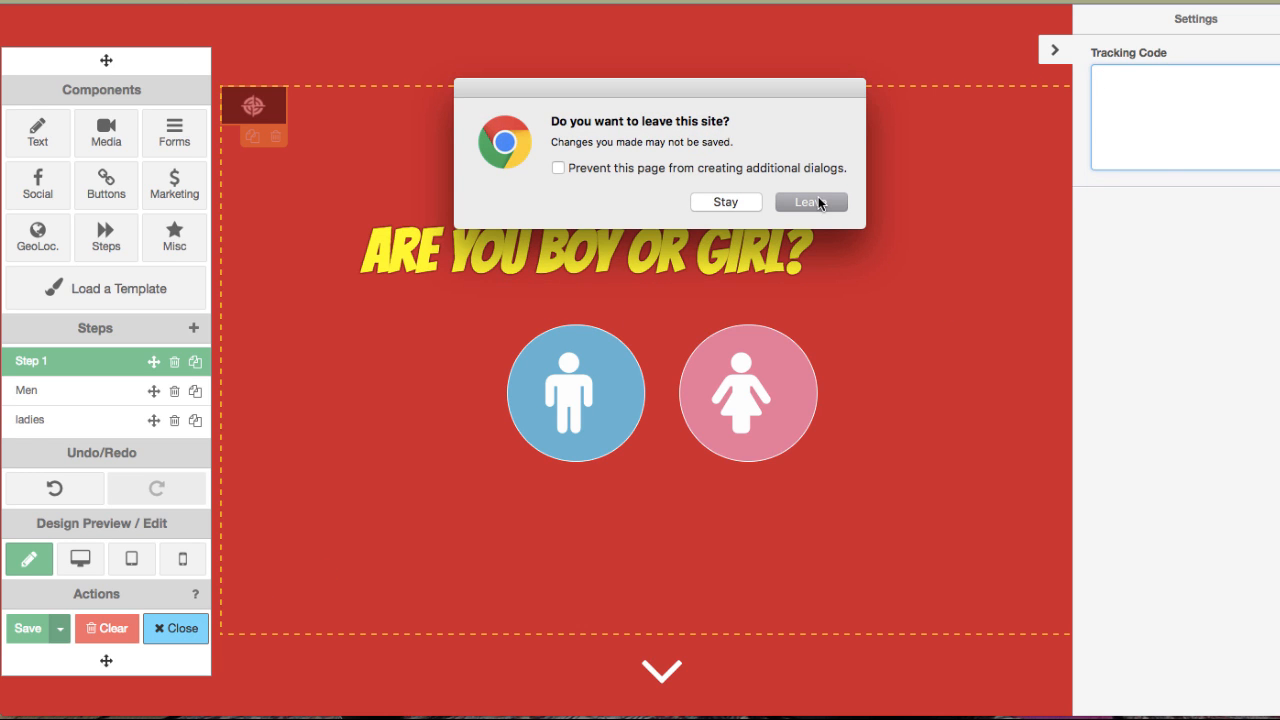
pyautogui.click(818, 203)
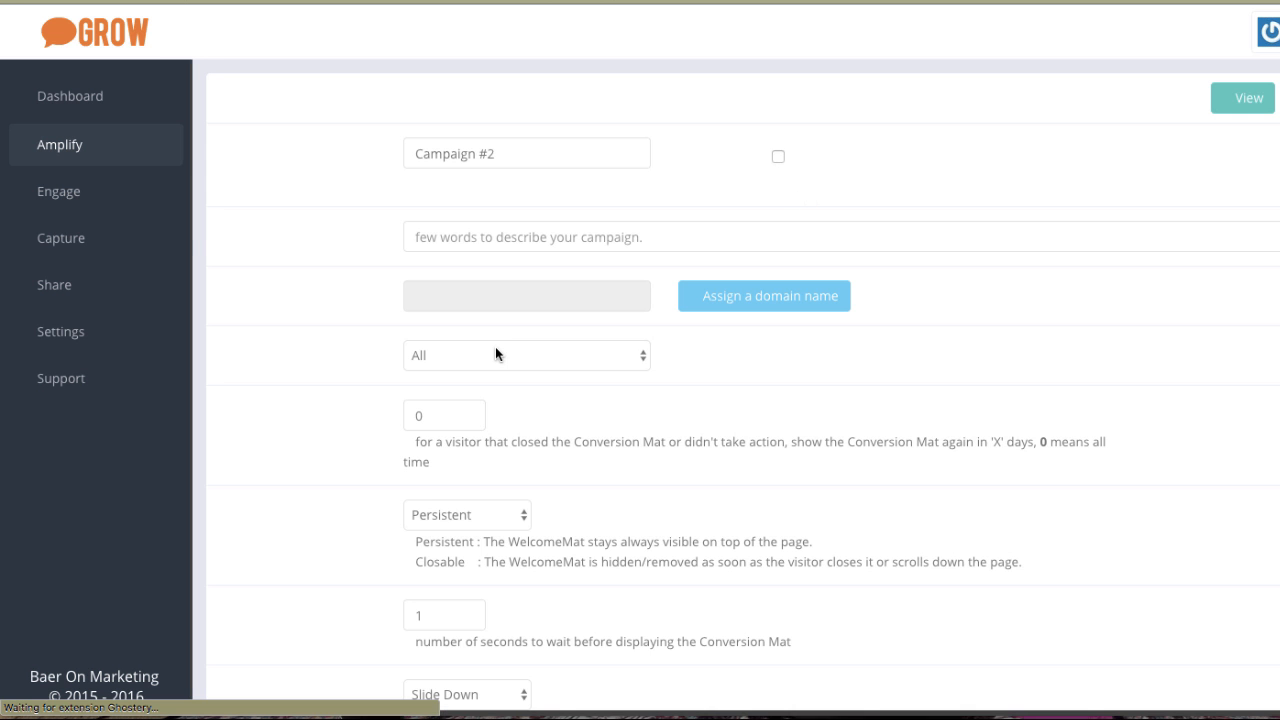
pyautogui.click(93, 165)
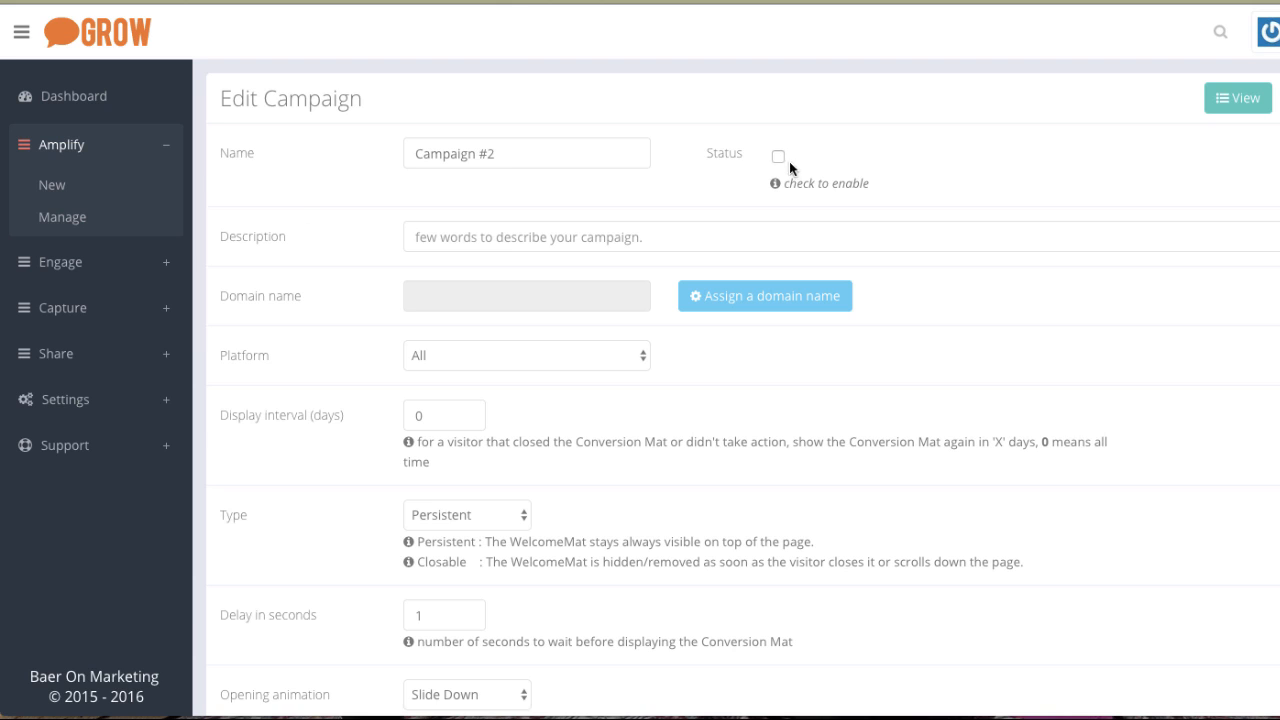
# Enable the campaign's status after checking the platform options.
pyautogui.click(523, 362)
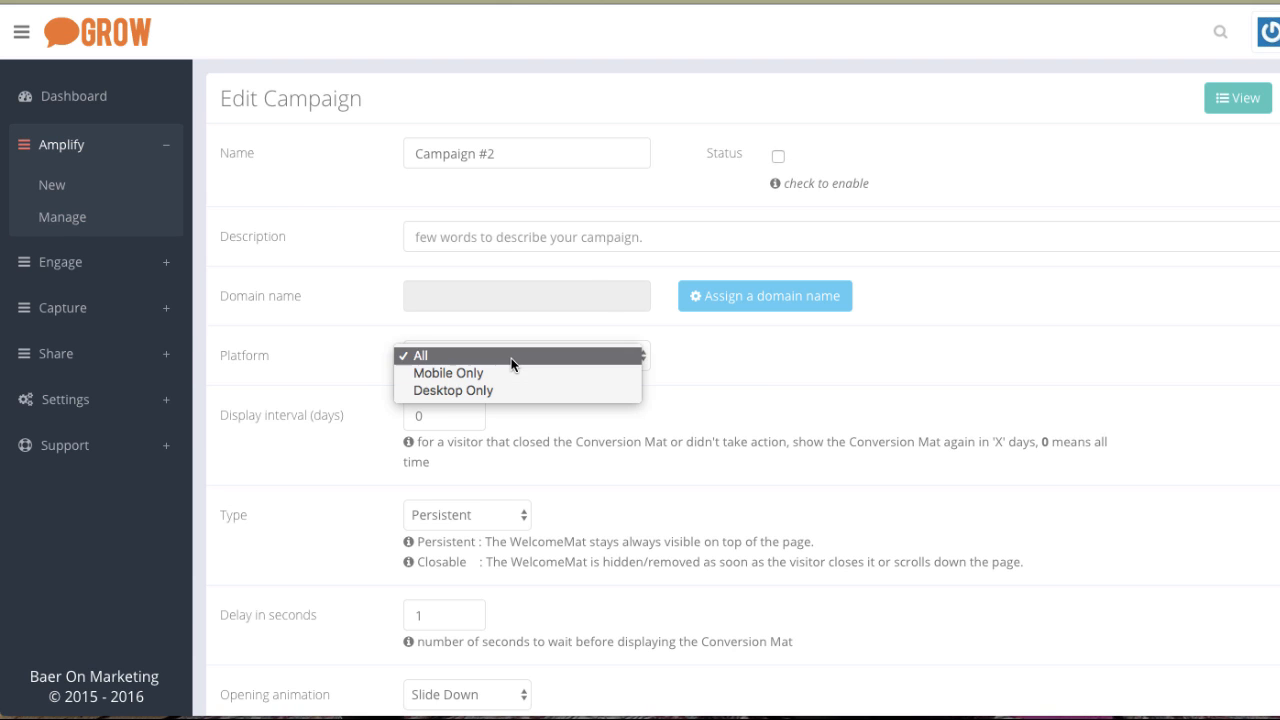
pyautogui.click(452, 352)
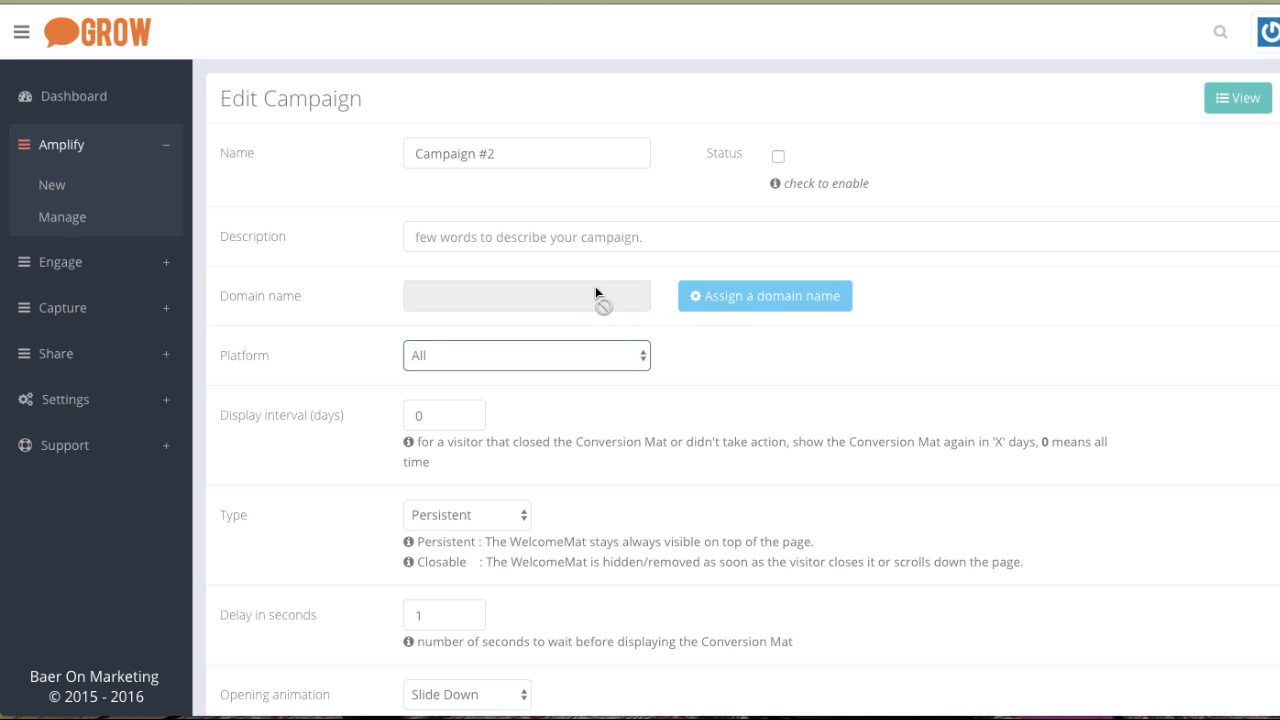
pyautogui.click(778, 156)
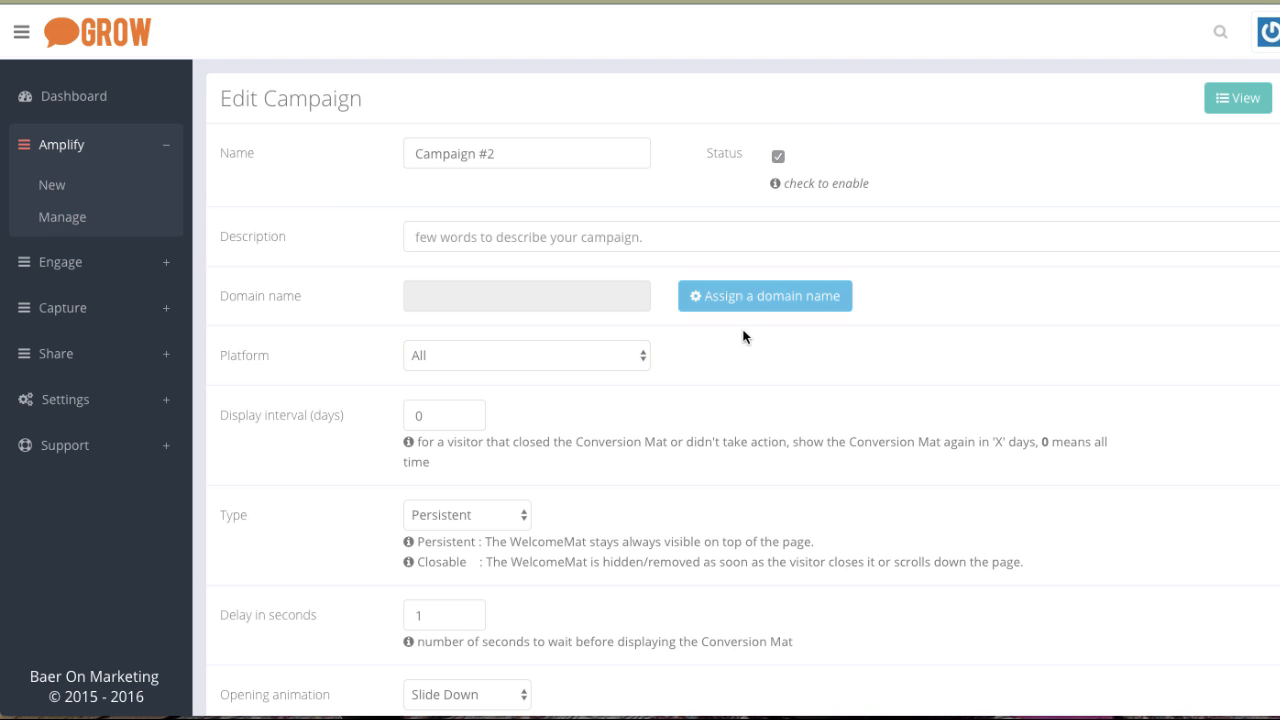
# Open the domain assignment dialog and dismiss it without assigning a domain.
pyautogui.click(754, 296)
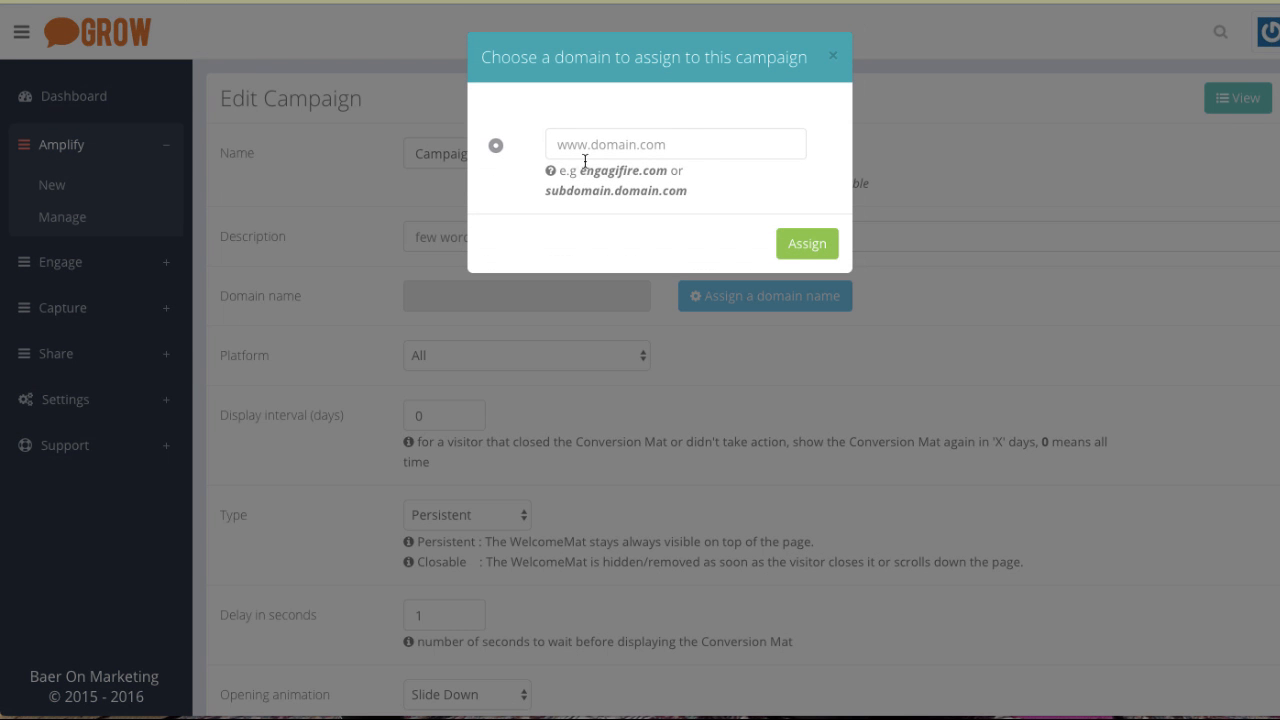
pyautogui.click(834, 58)
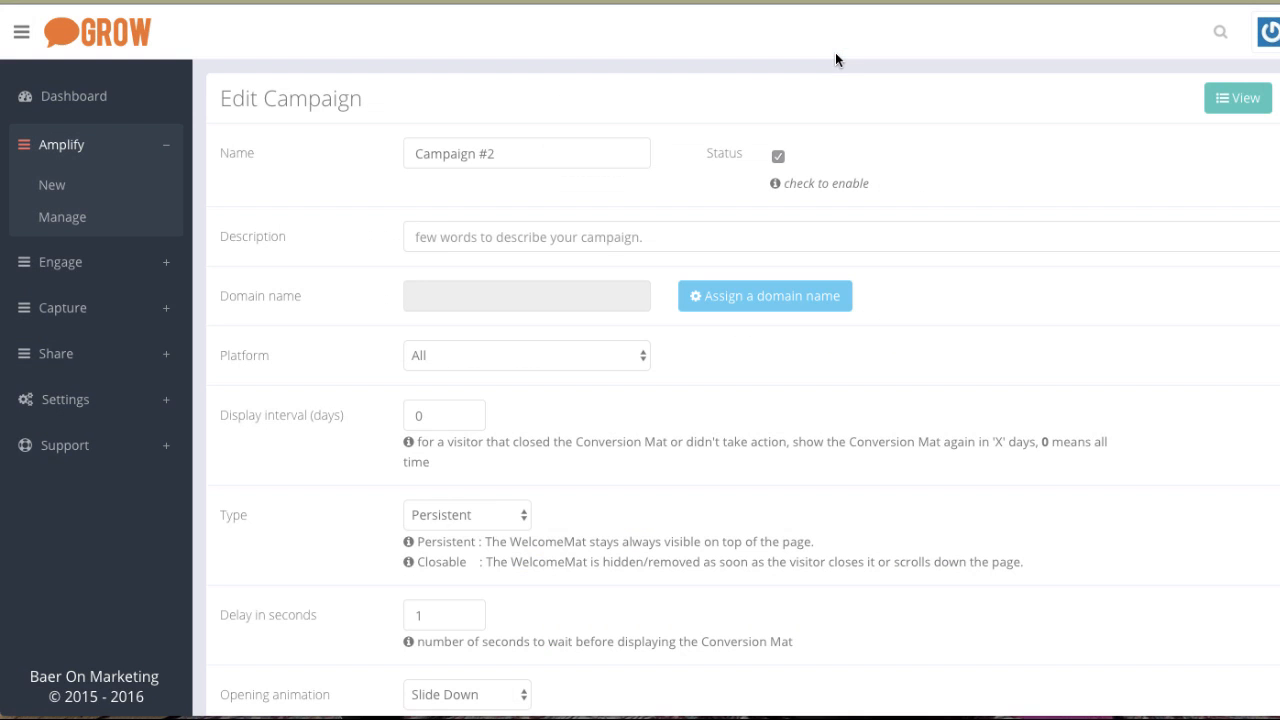
# Reopen the campaign's settings from the Manage campaigns list.
pyautogui.click(62, 220)
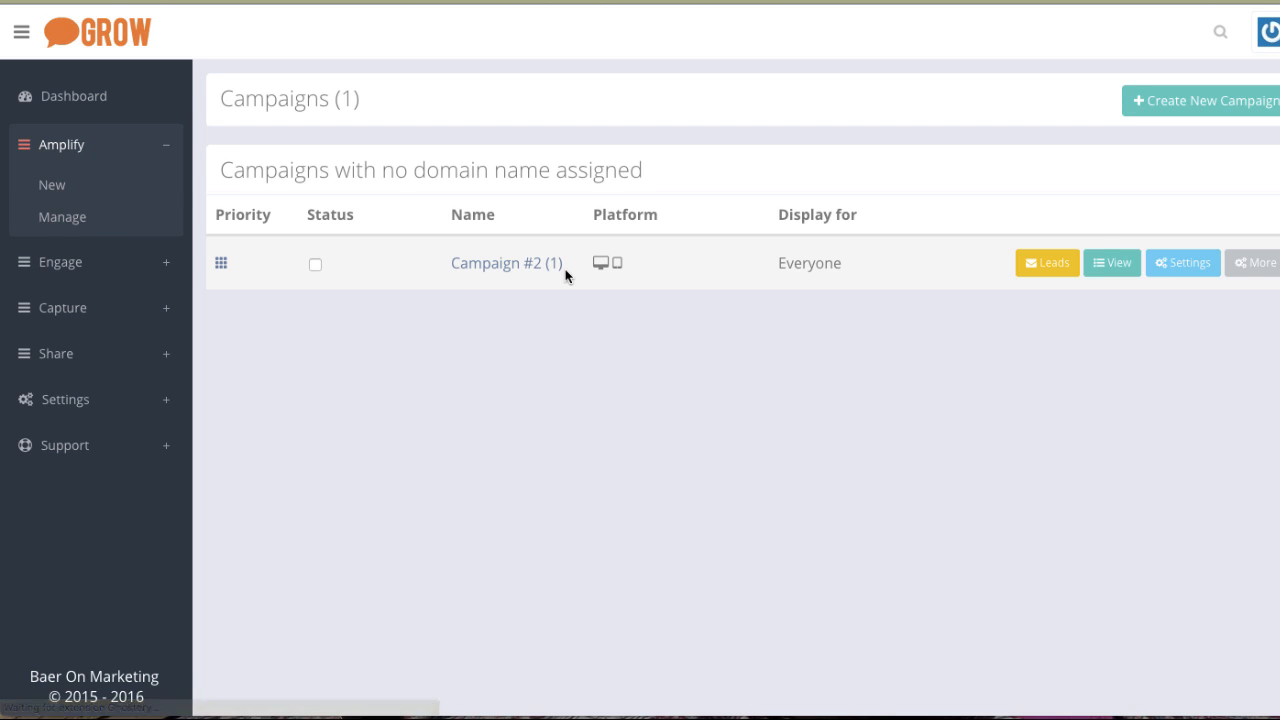
pyautogui.moveTo(494, 277)
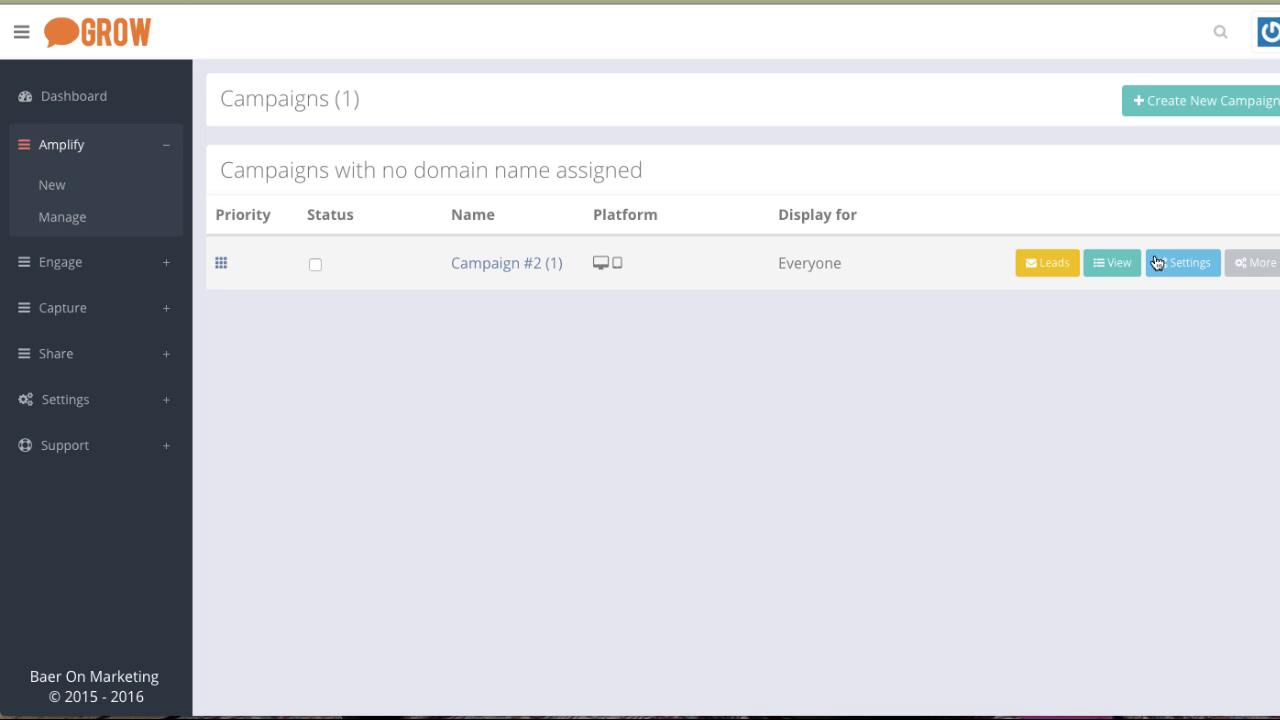
pyautogui.click(1189, 267)
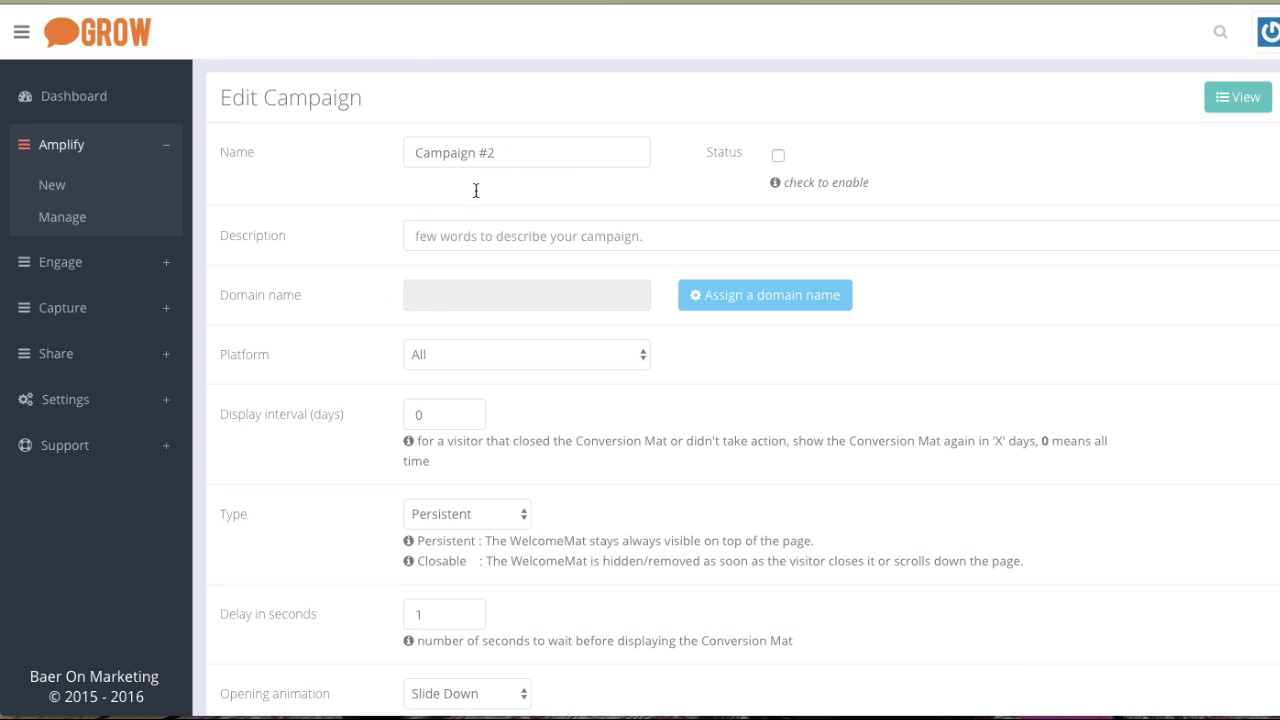
# Rename the campaign to This is the name.
pyautogui.moveTo(504, 152); pyautogui.dragTo(340, 160)
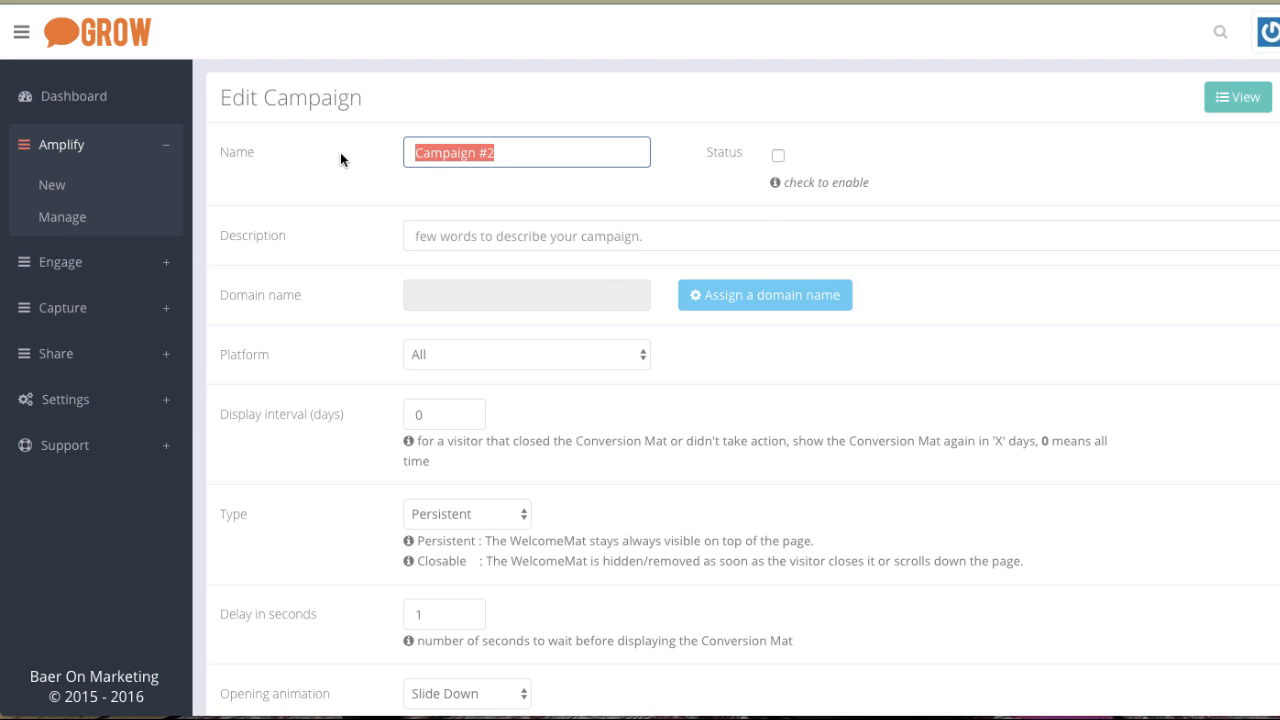
pyautogui.write('This is th')
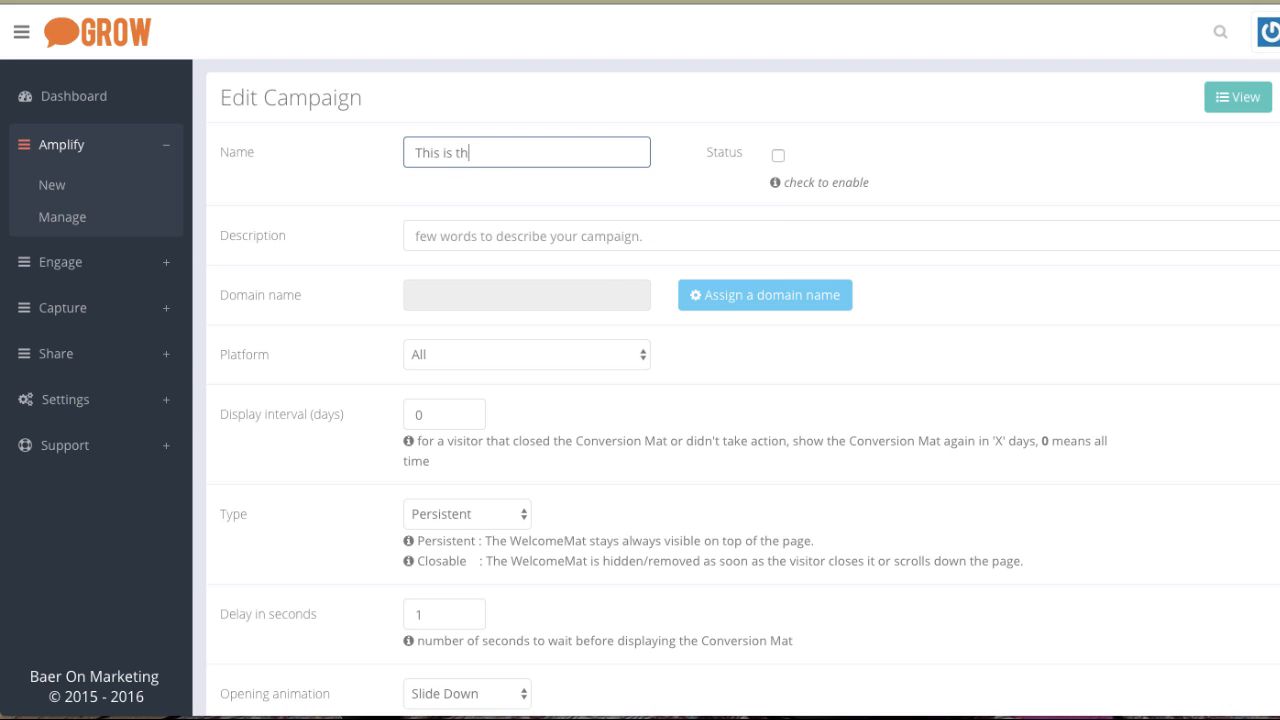
pyautogui.write('e name')
# Review the platform, type and opening animation options without changing them.
pyautogui.click(432, 240)
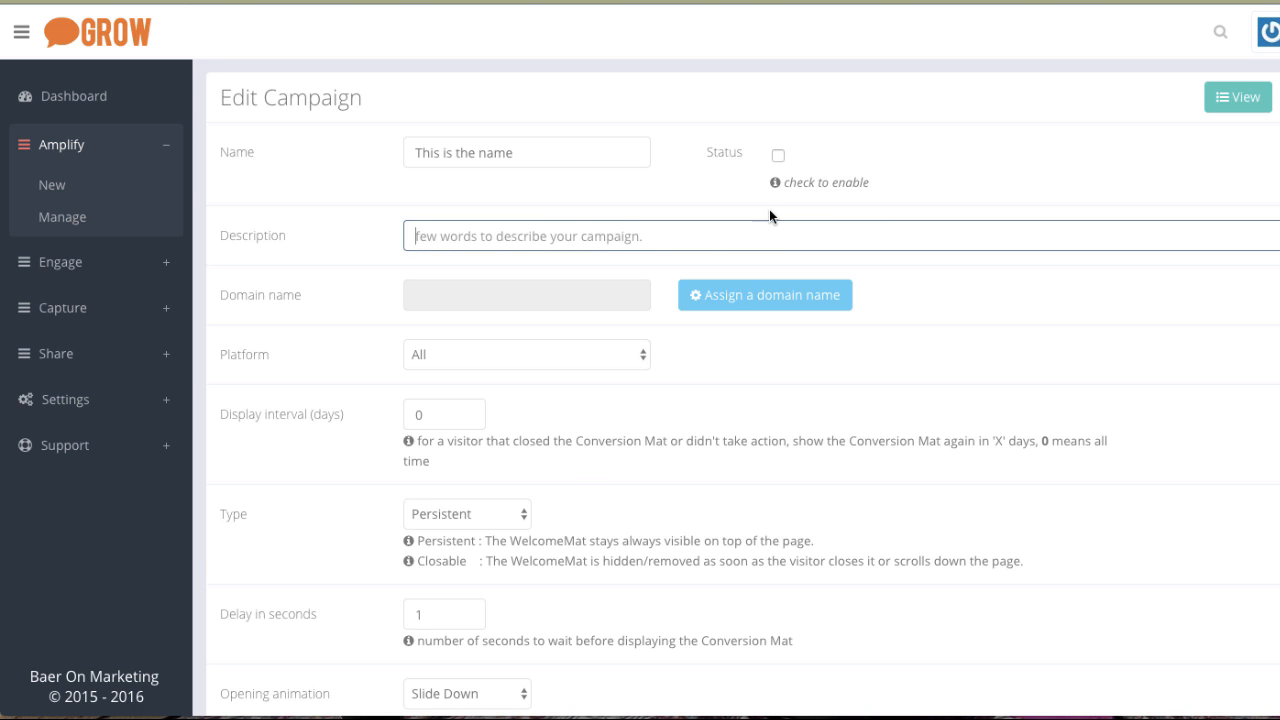
pyautogui.scroll(-1, 591, 451)
pyautogui.scroll(-2, 591, 451)
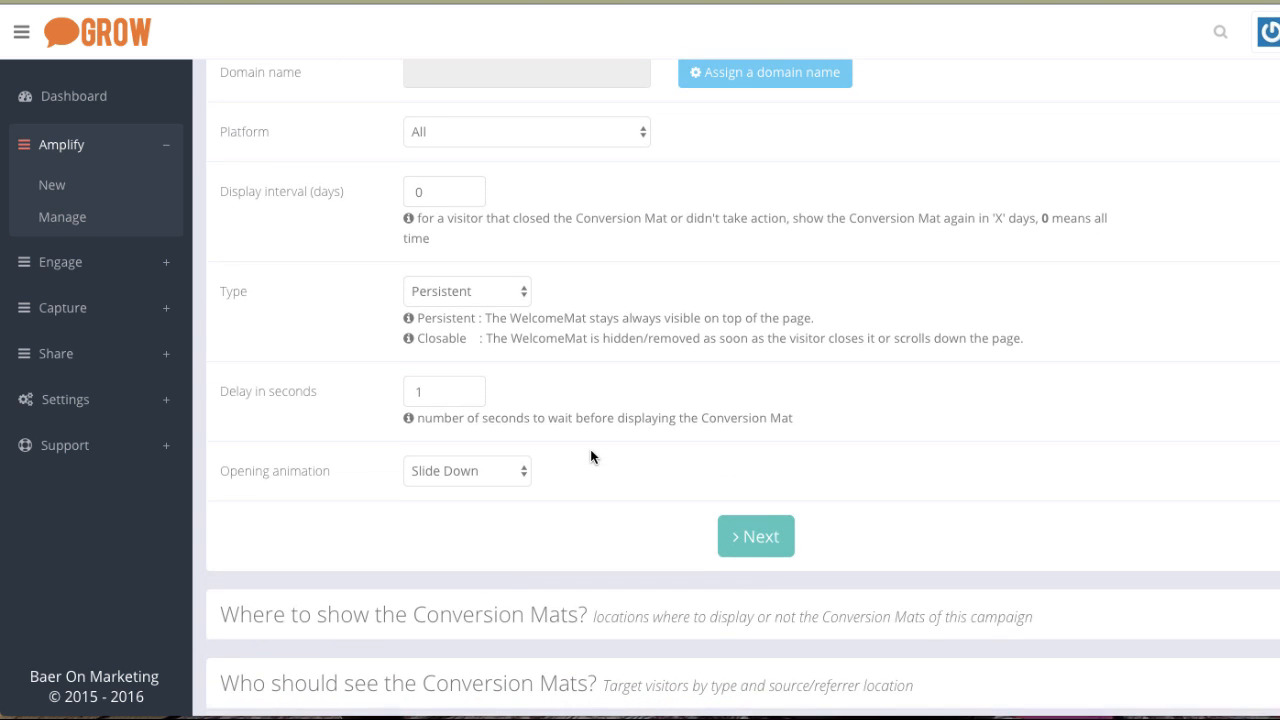
pyautogui.click(454, 127)
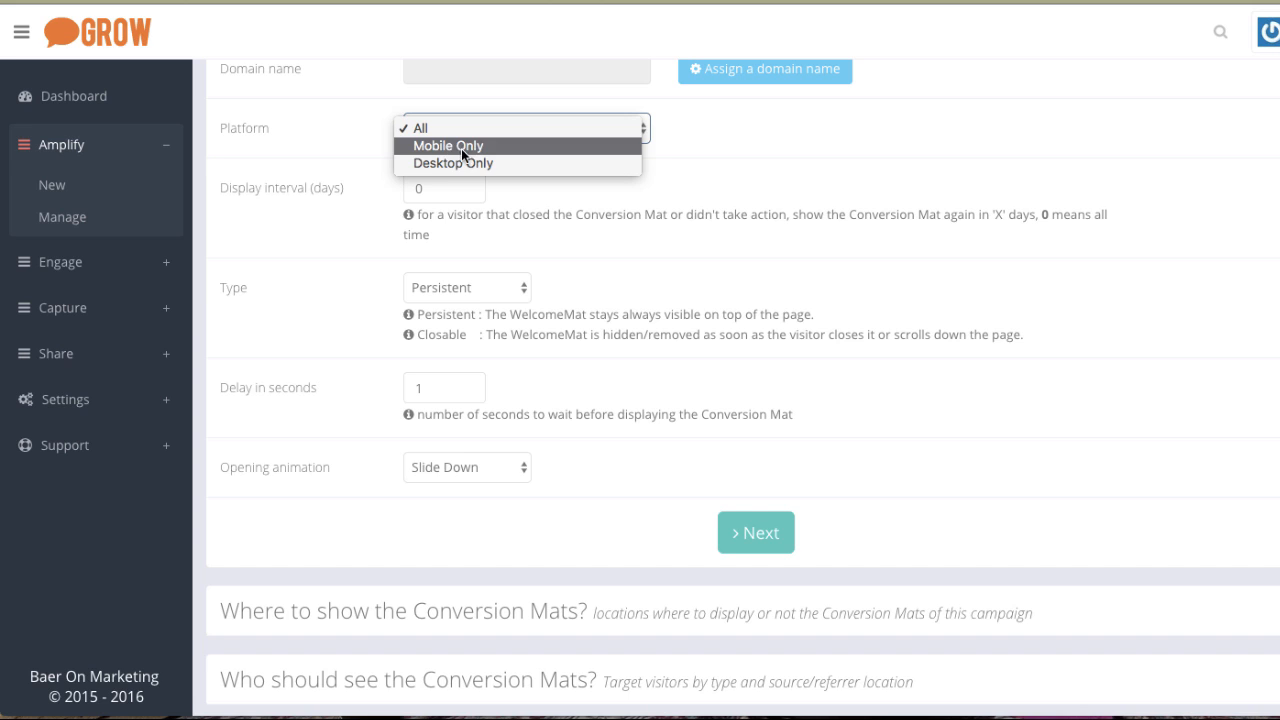
pyautogui.click(563, 240)
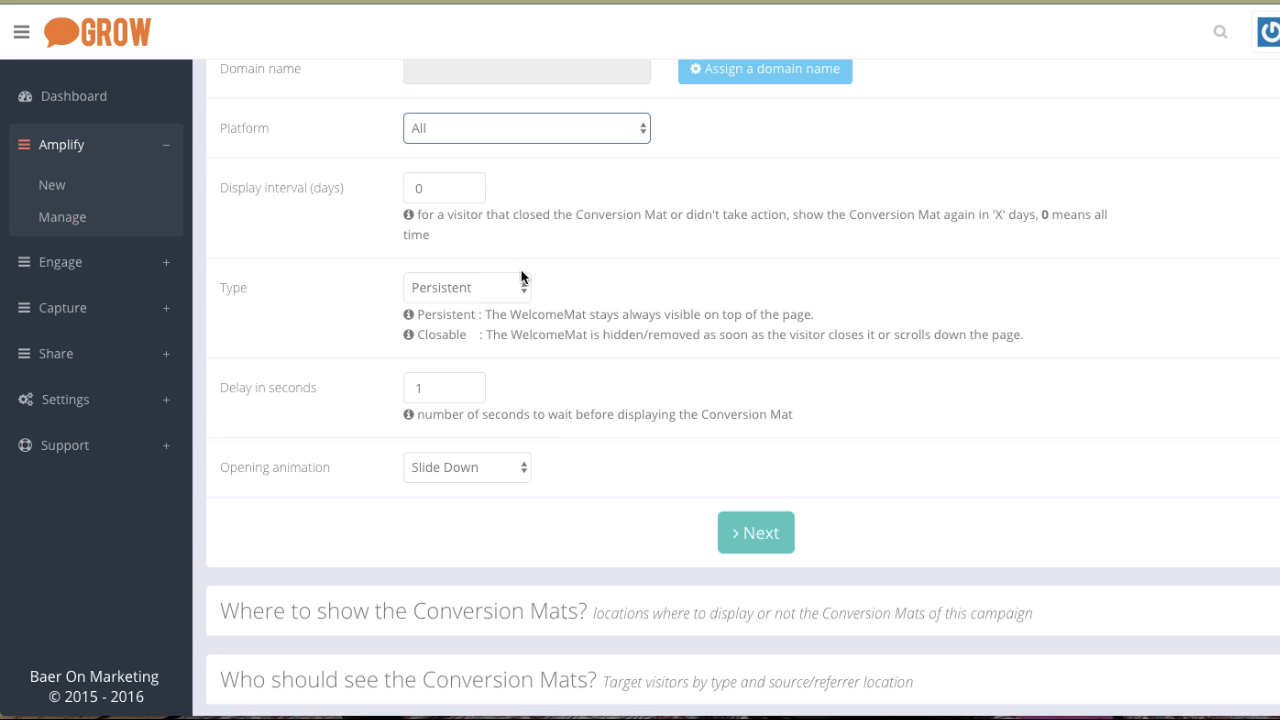
pyautogui.click(482, 285)
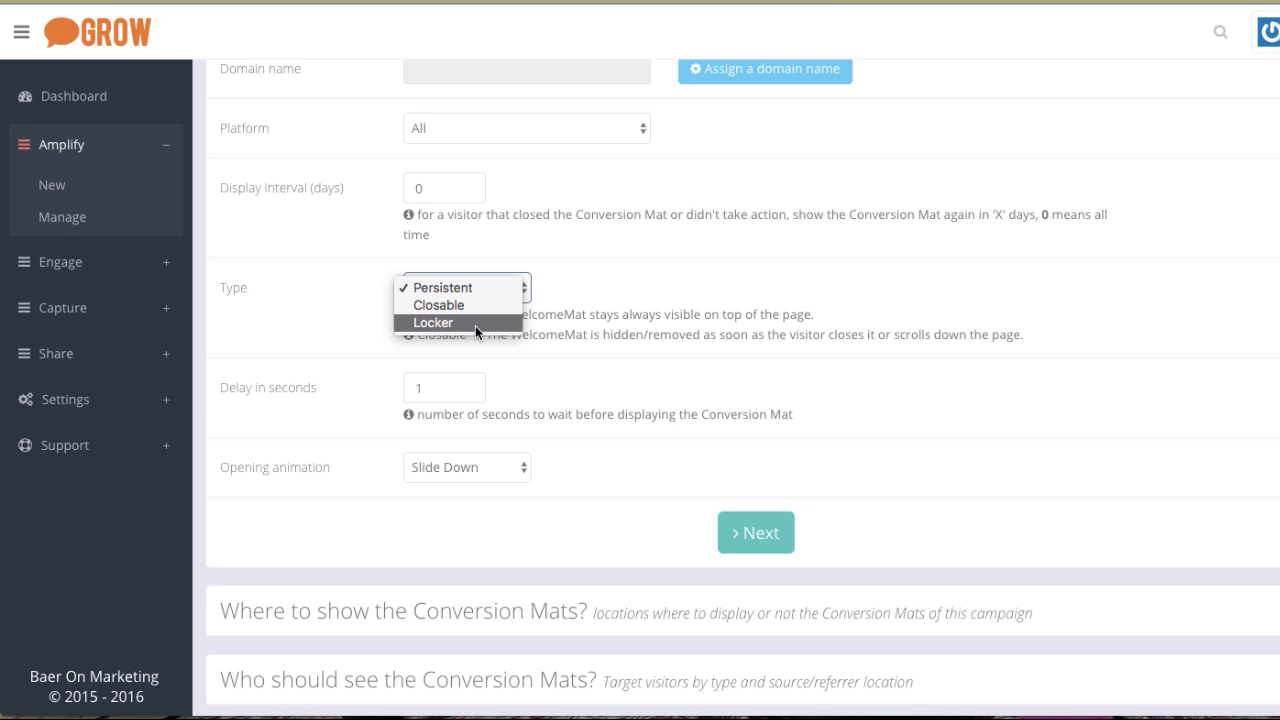
pyautogui.click(546, 327)
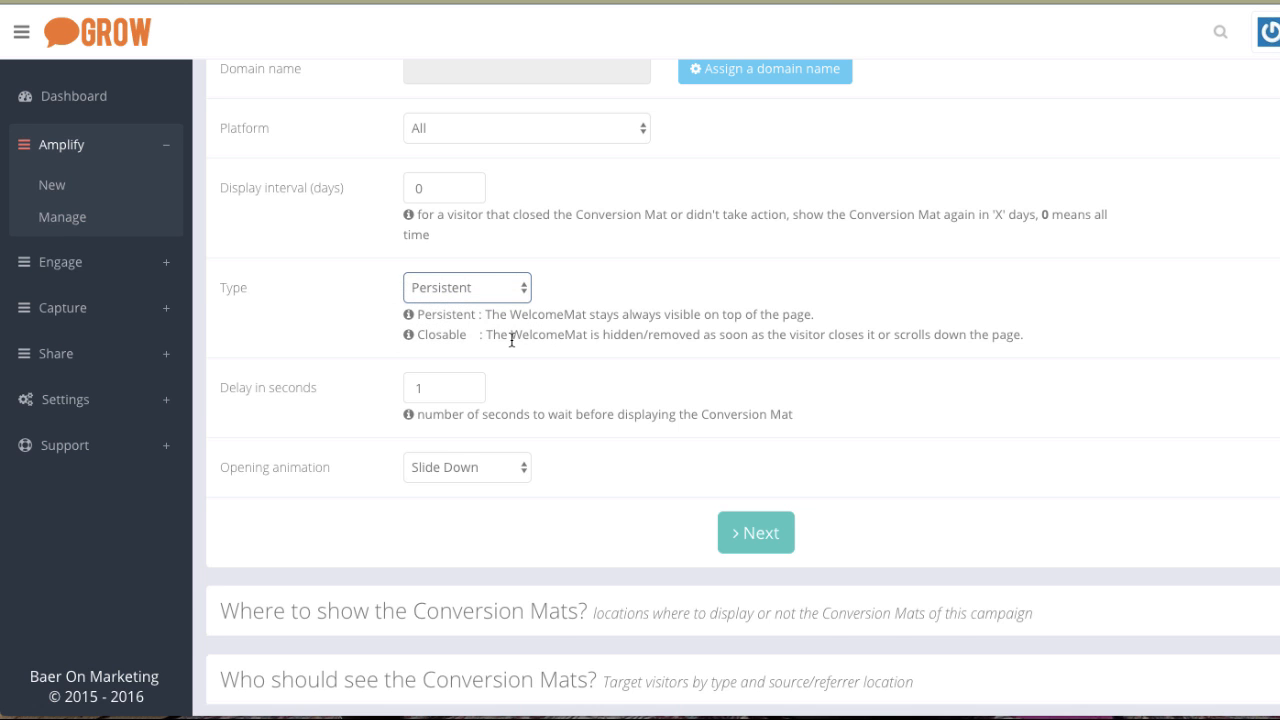
pyautogui.scroll(-2, 513, 341)
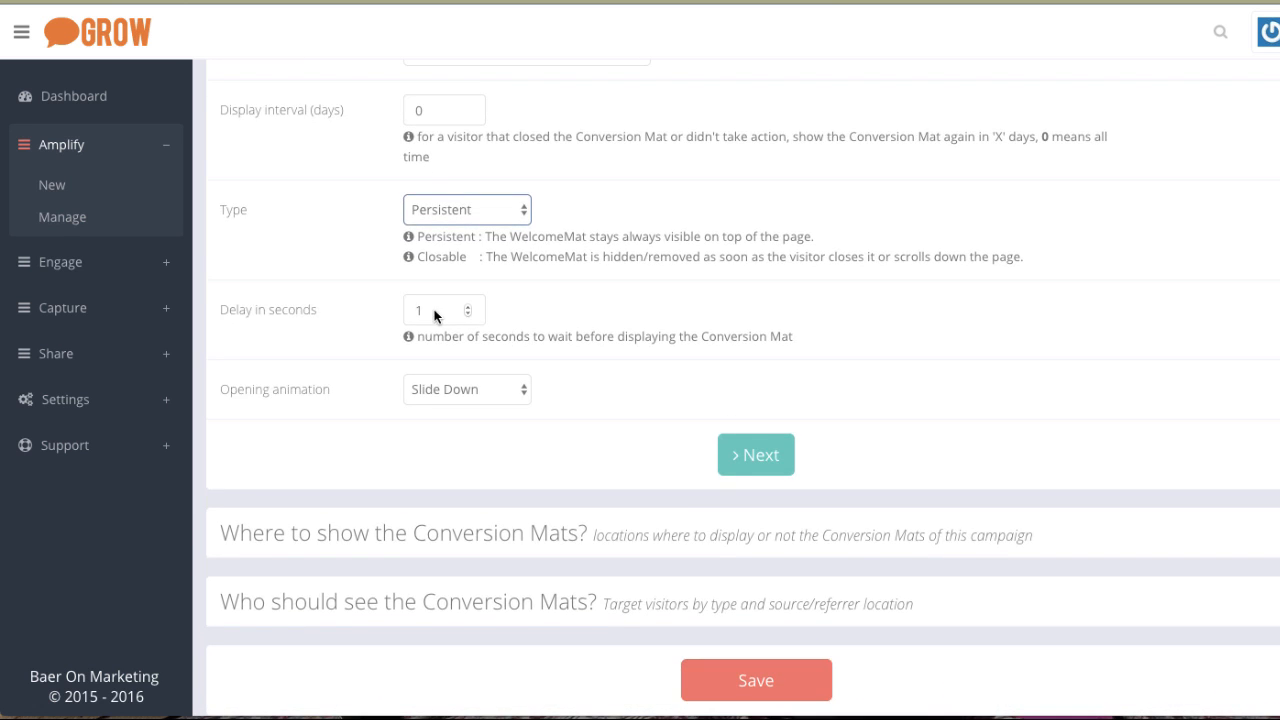
pyautogui.click(420, 313)
pyautogui.click(484, 388)
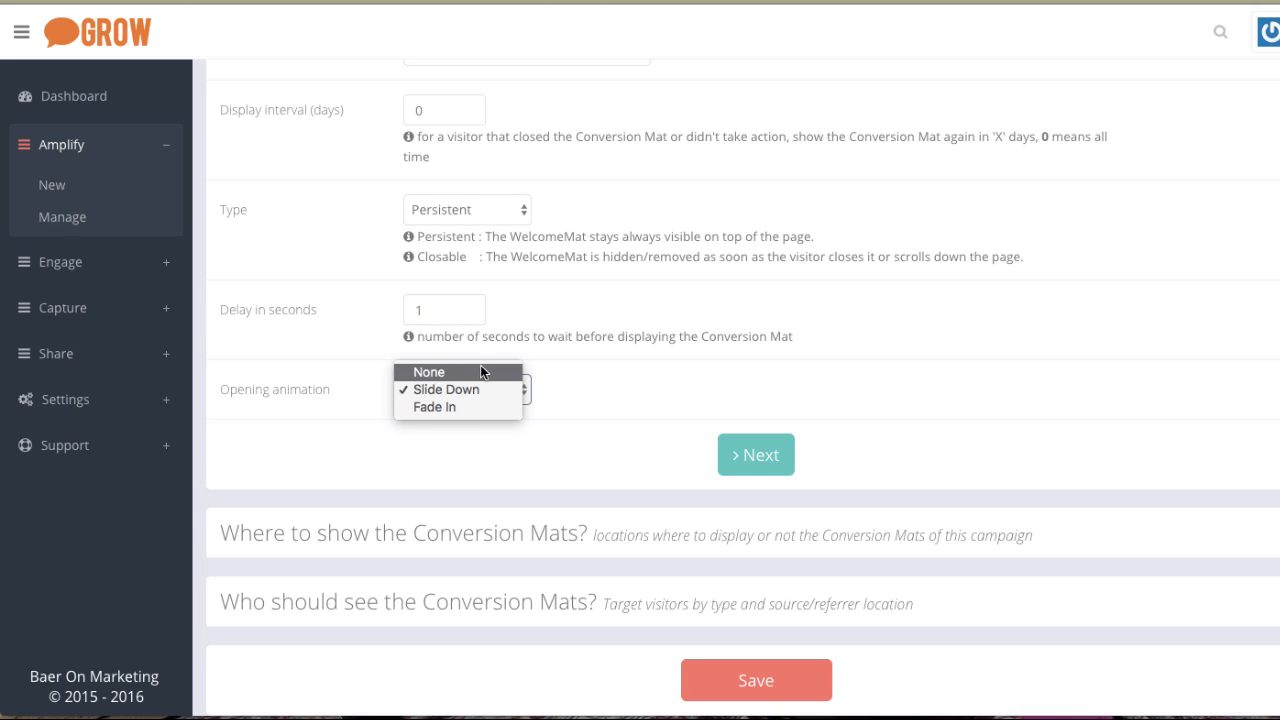
pyautogui.click(564, 385)
pyautogui.scroll(-1, 564, 385)
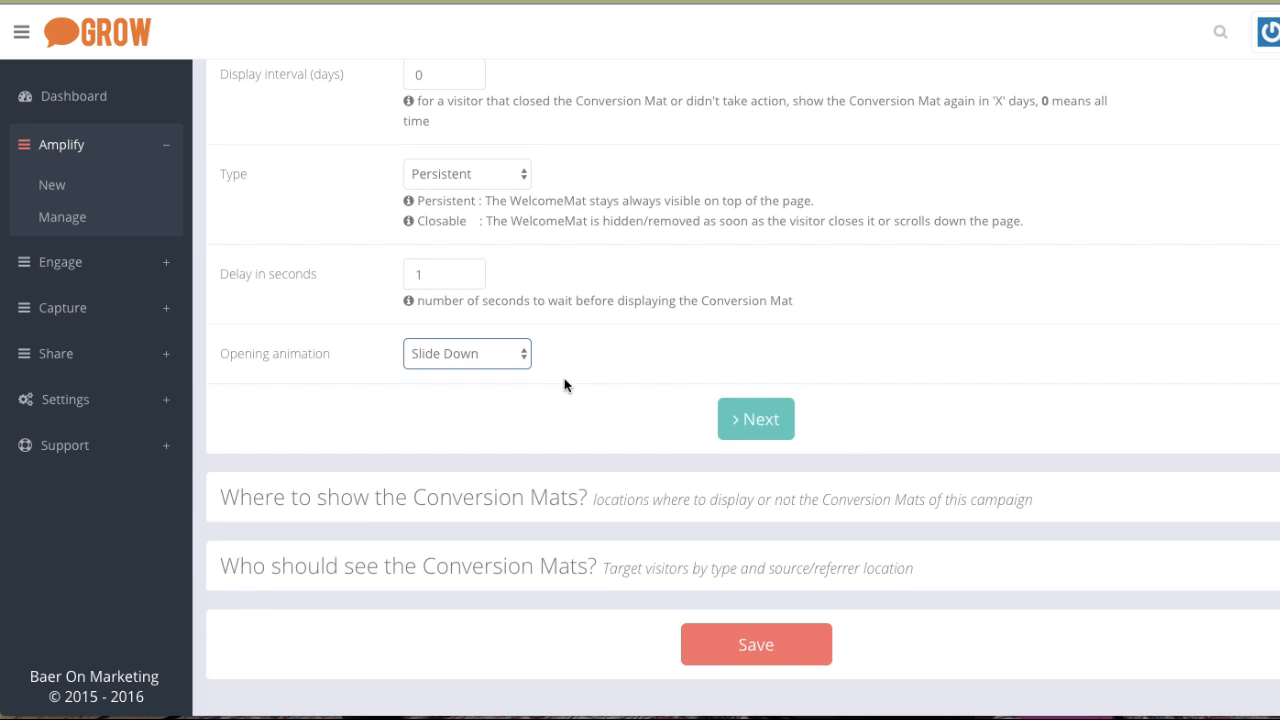
# In the page-location section, enable Exclude some pages and uncheck Show on all pages.
pyautogui.click(724, 438)
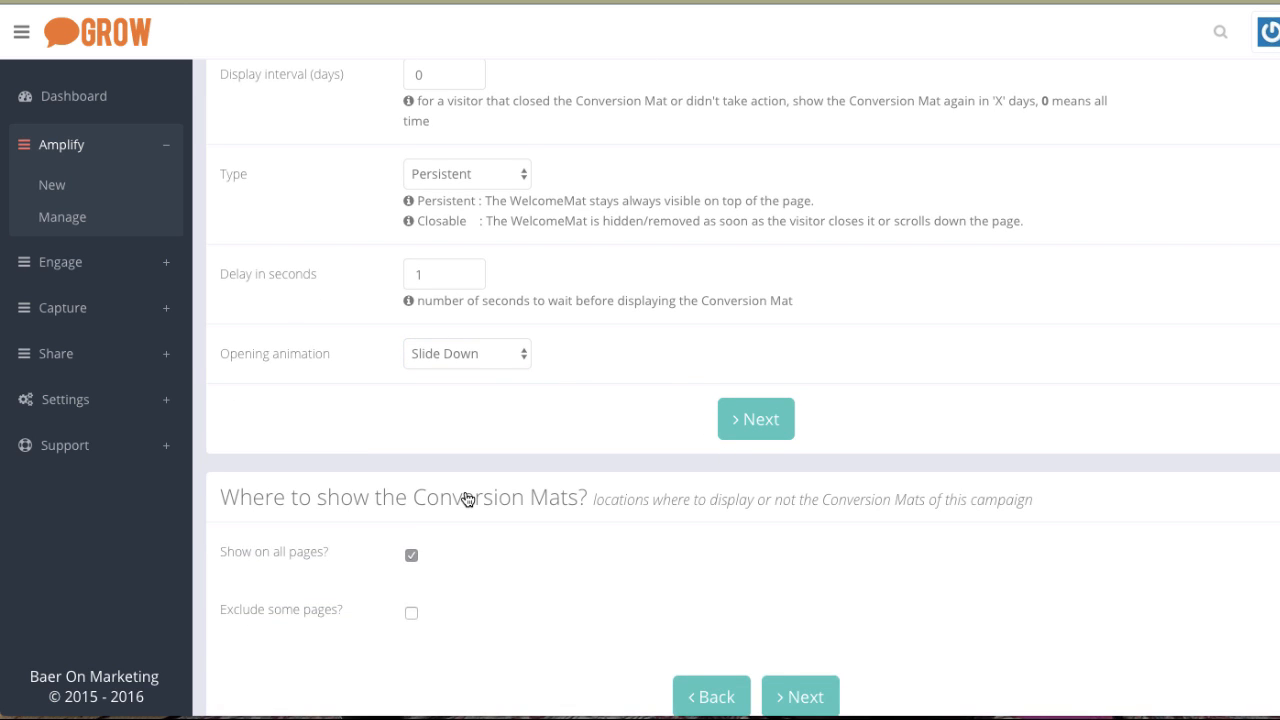
pyautogui.scroll(-3, 466, 500)
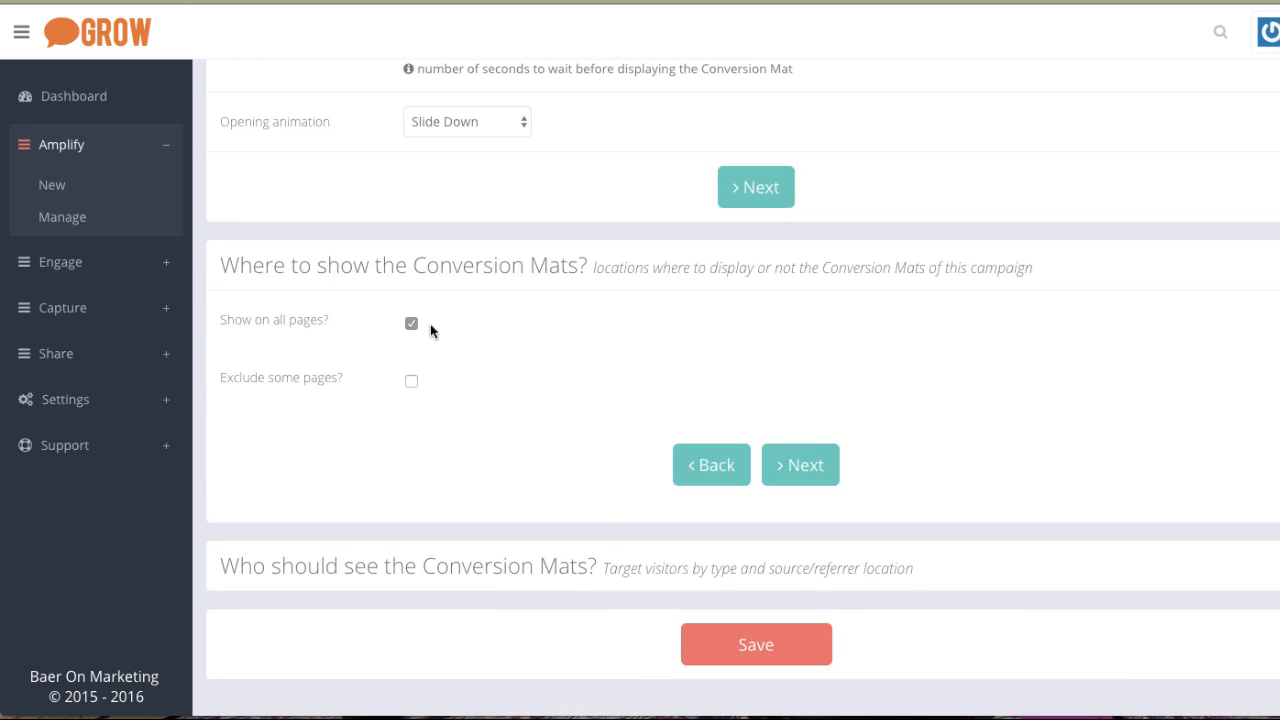
pyautogui.click(411, 382)
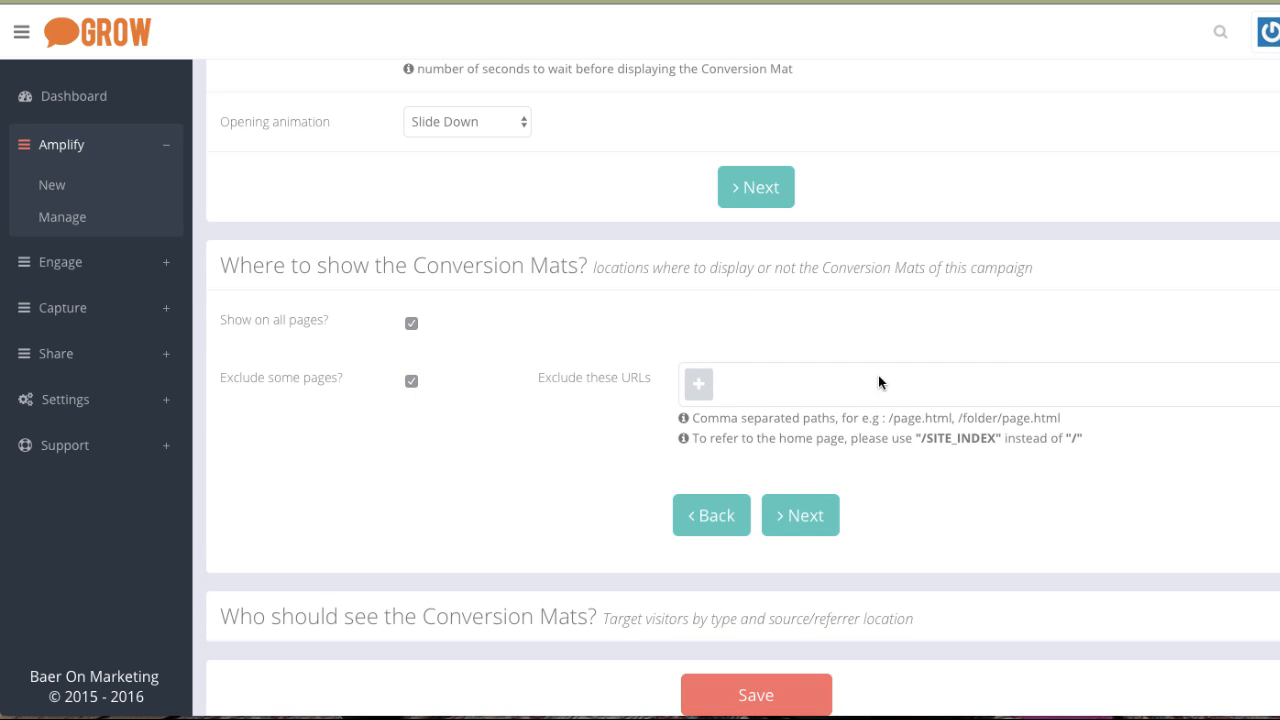
pyautogui.click(411, 323)
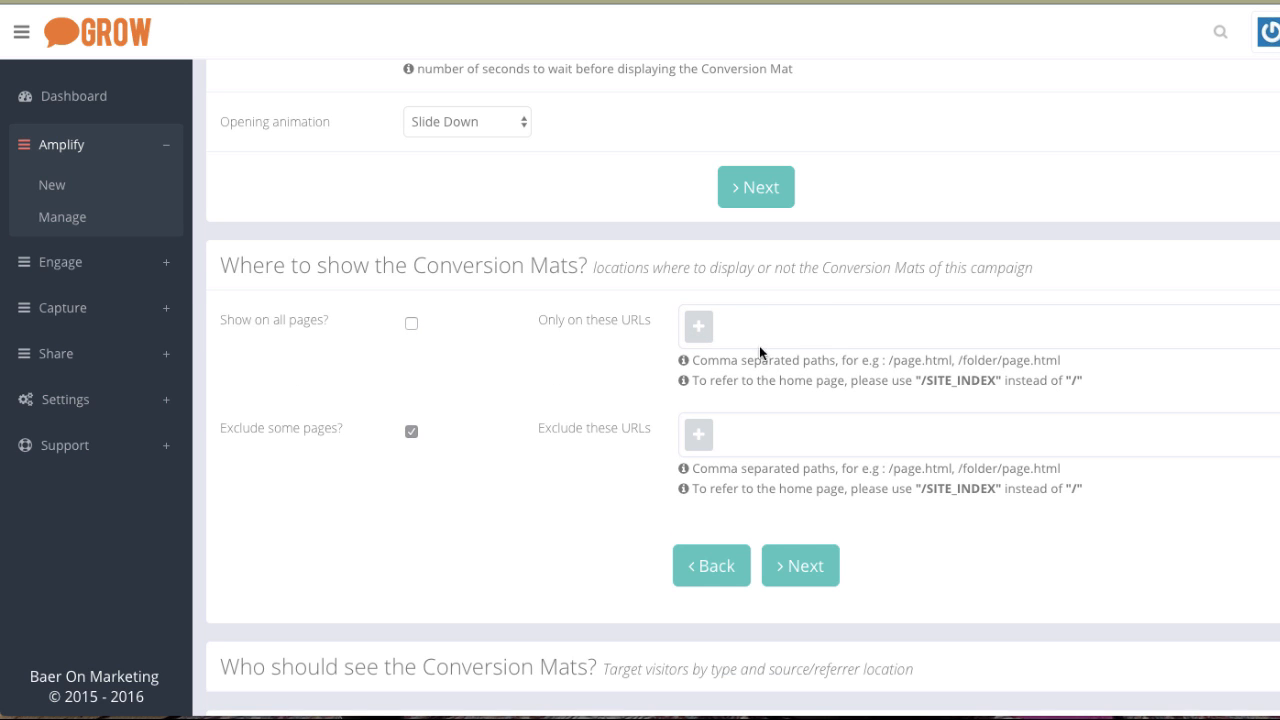
# Open the audience section and set who should see the Conversion Mat to Returning visitors.
pyautogui.scroll(-1, 488, 460)
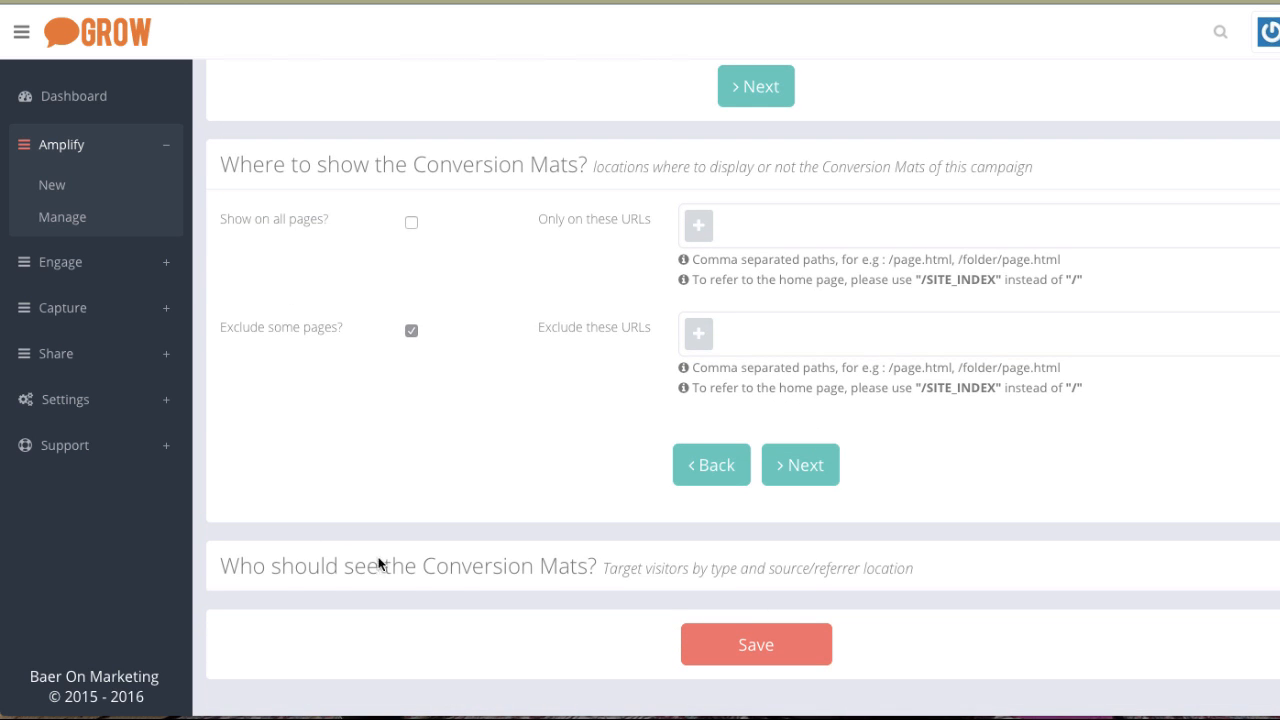
pyautogui.click(808, 580)
pyautogui.scroll(-1, 583, 544)
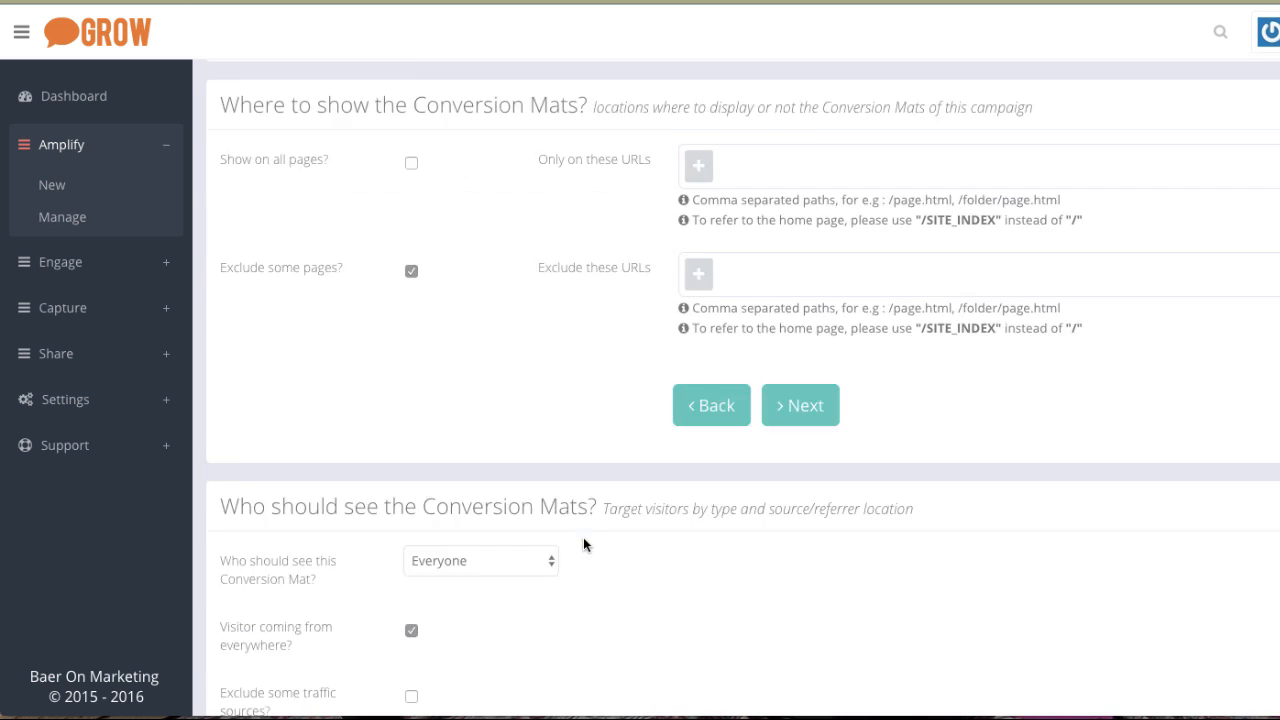
pyautogui.scroll(-3, 583, 544)
pyautogui.click(480, 303)
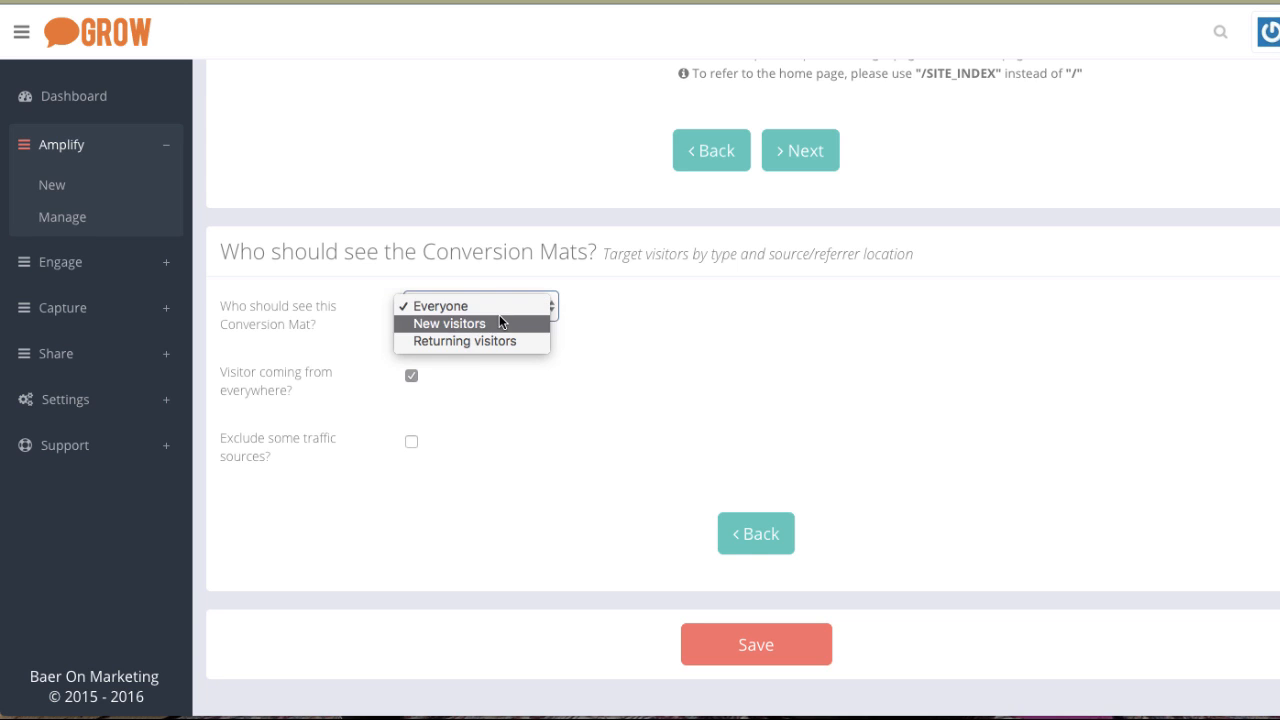
pyautogui.click(473, 344)
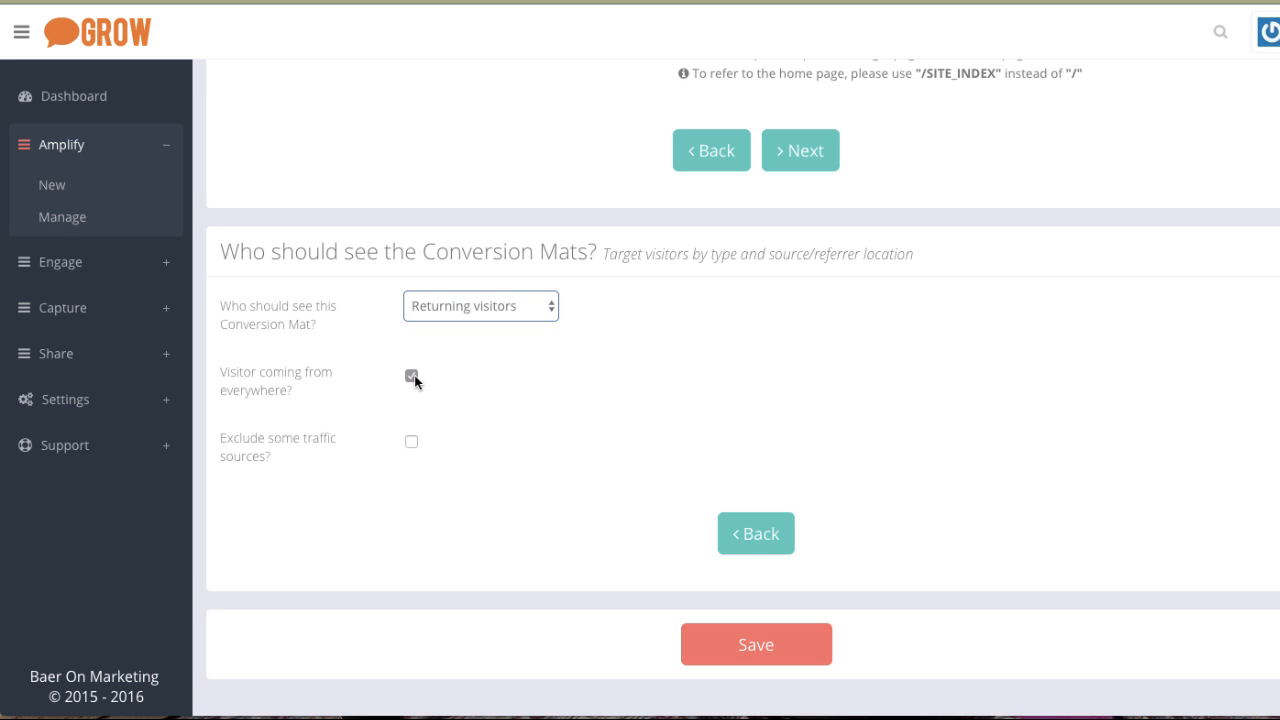
# Uncheck Visitor coming from everywhere and enable Exclude some traffic sources.
pyautogui.click(411, 376)
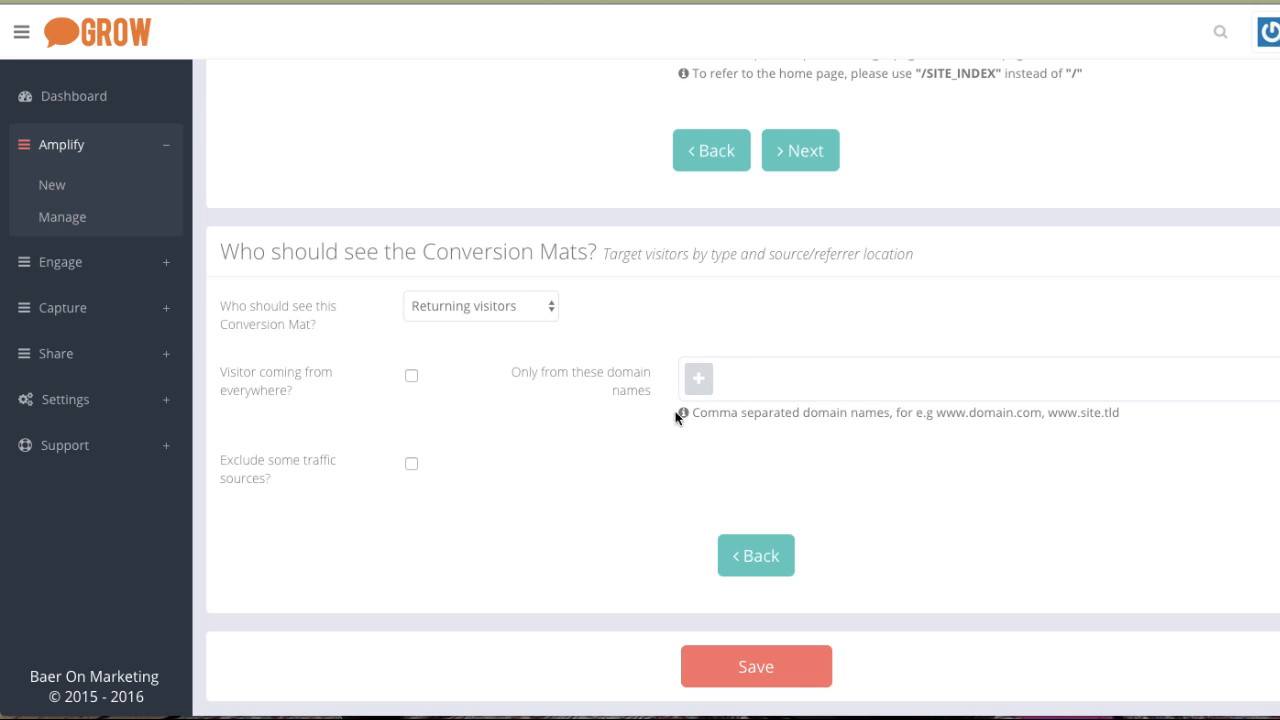
pyautogui.click(411, 464)
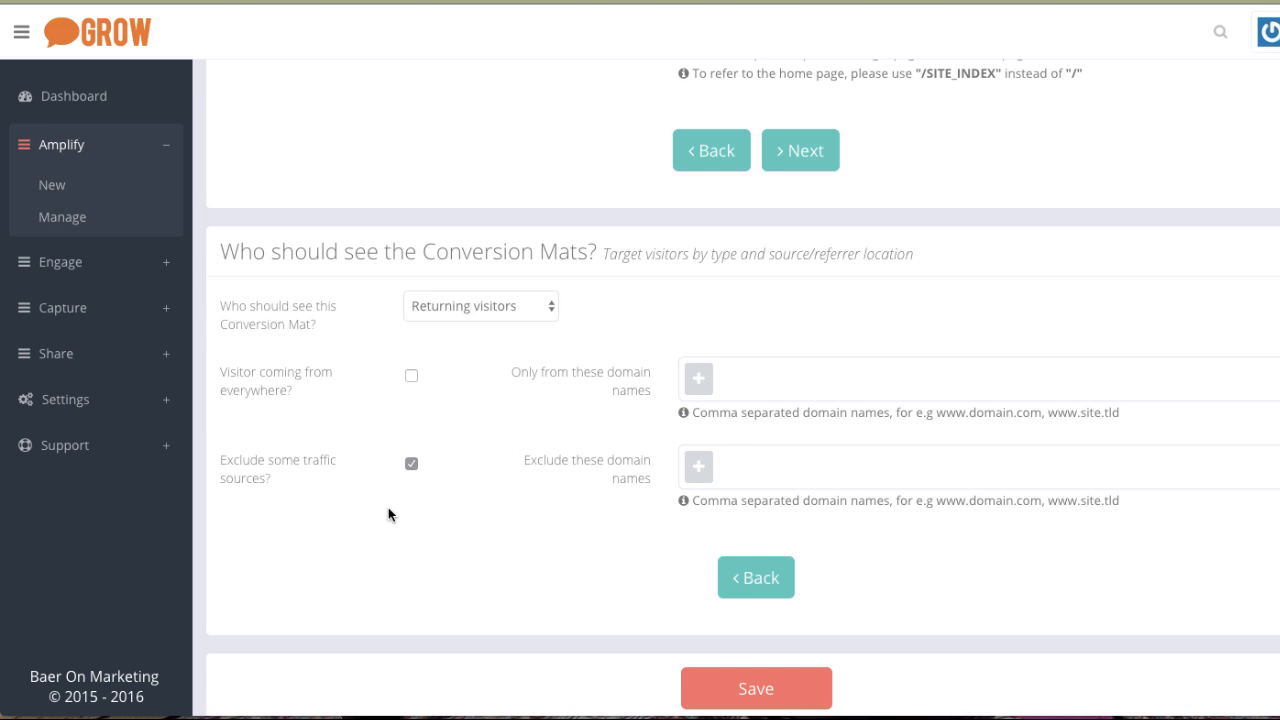
# Start a new Engage popup from the Exit Offer template.
pyautogui.scroll(15, 390, 500)
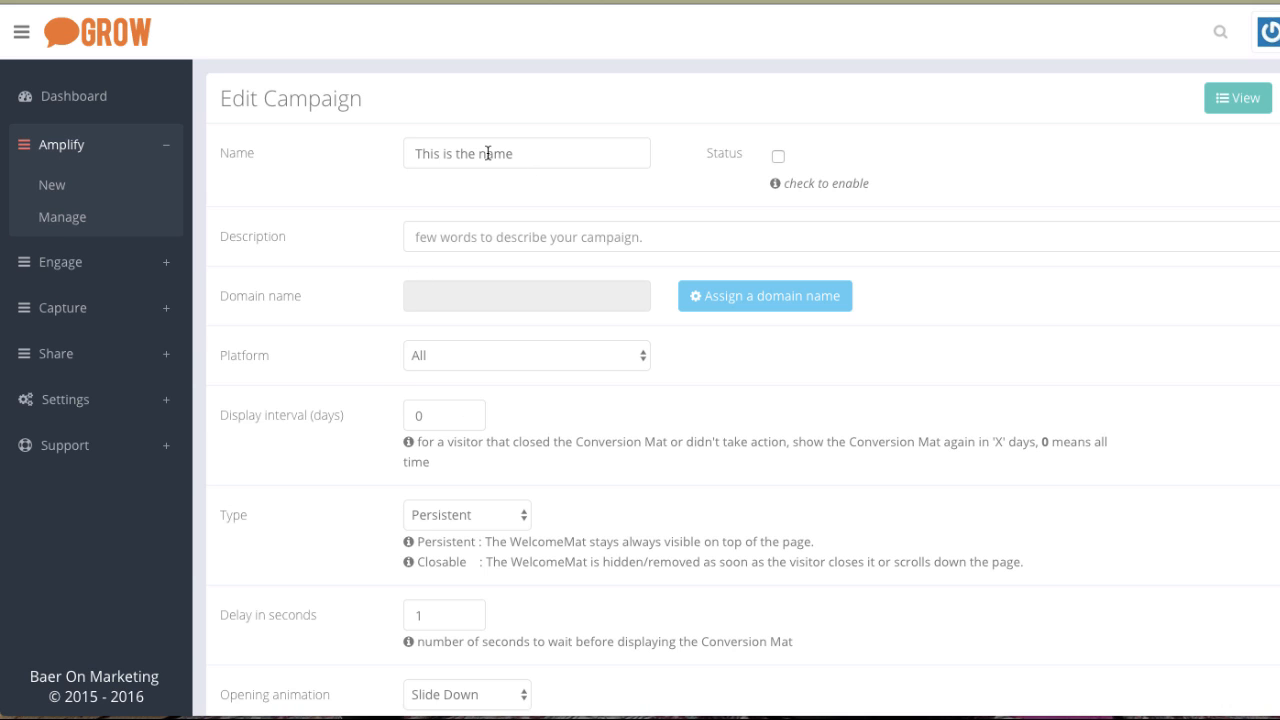
pyautogui.click(60, 262)
pyautogui.click(74, 245)
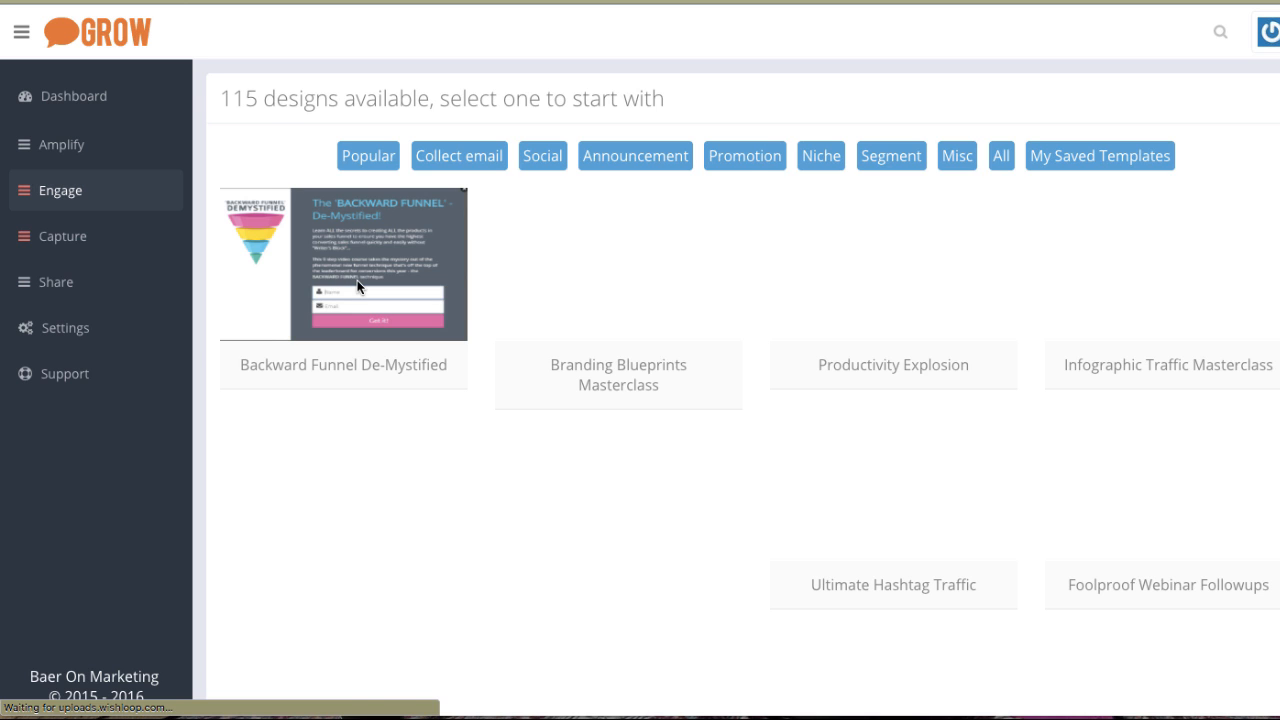
pyautogui.moveTo(357, 285)
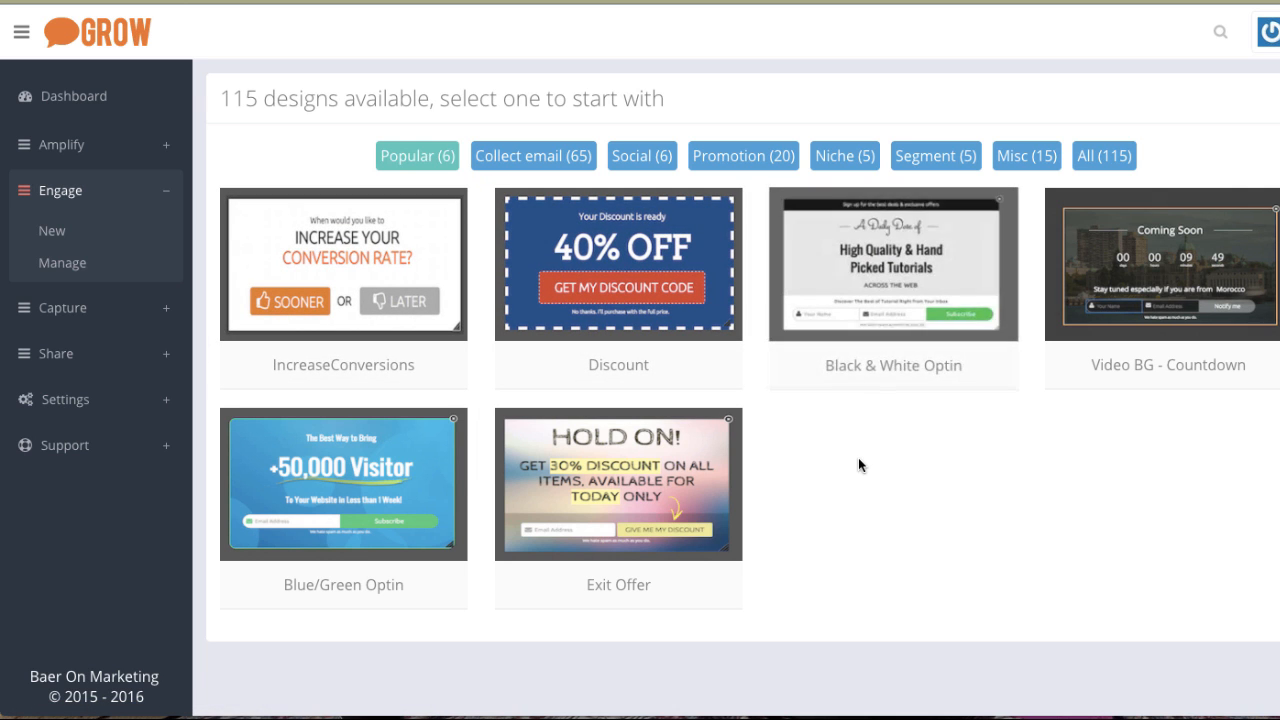
pyautogui.moveTo(632, 484)
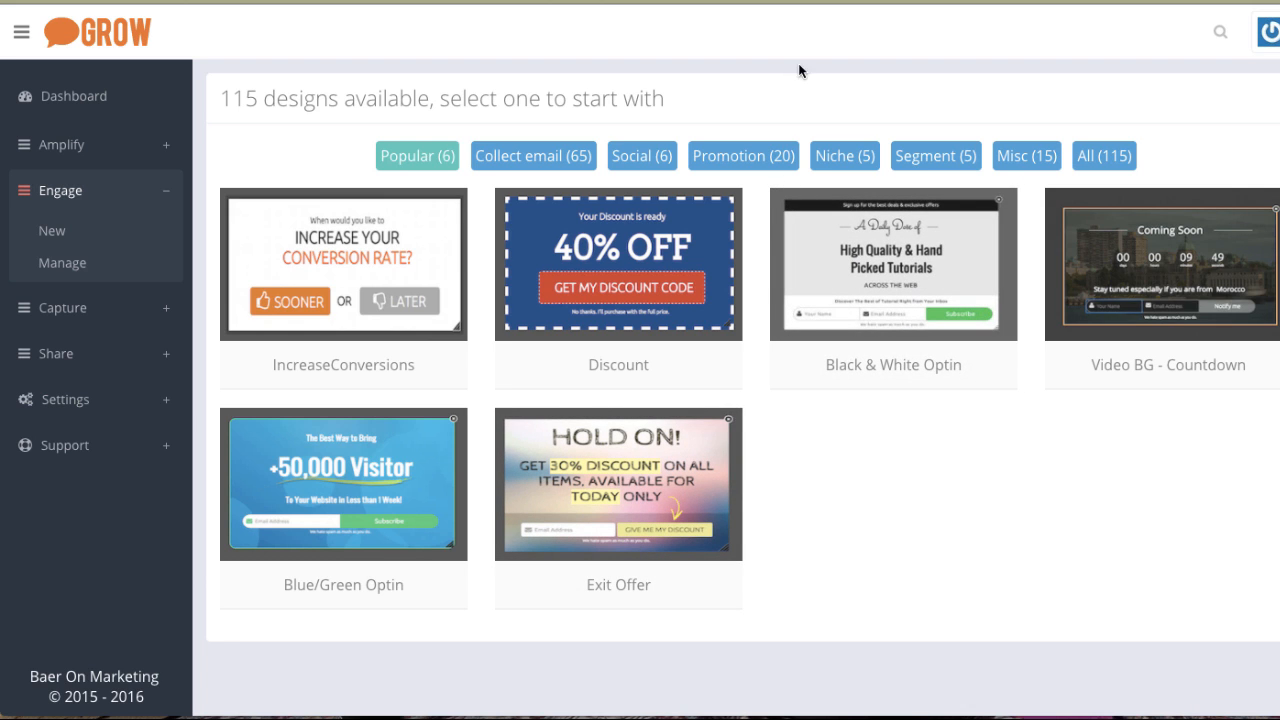
pyautogui.moveTo(713, 491)
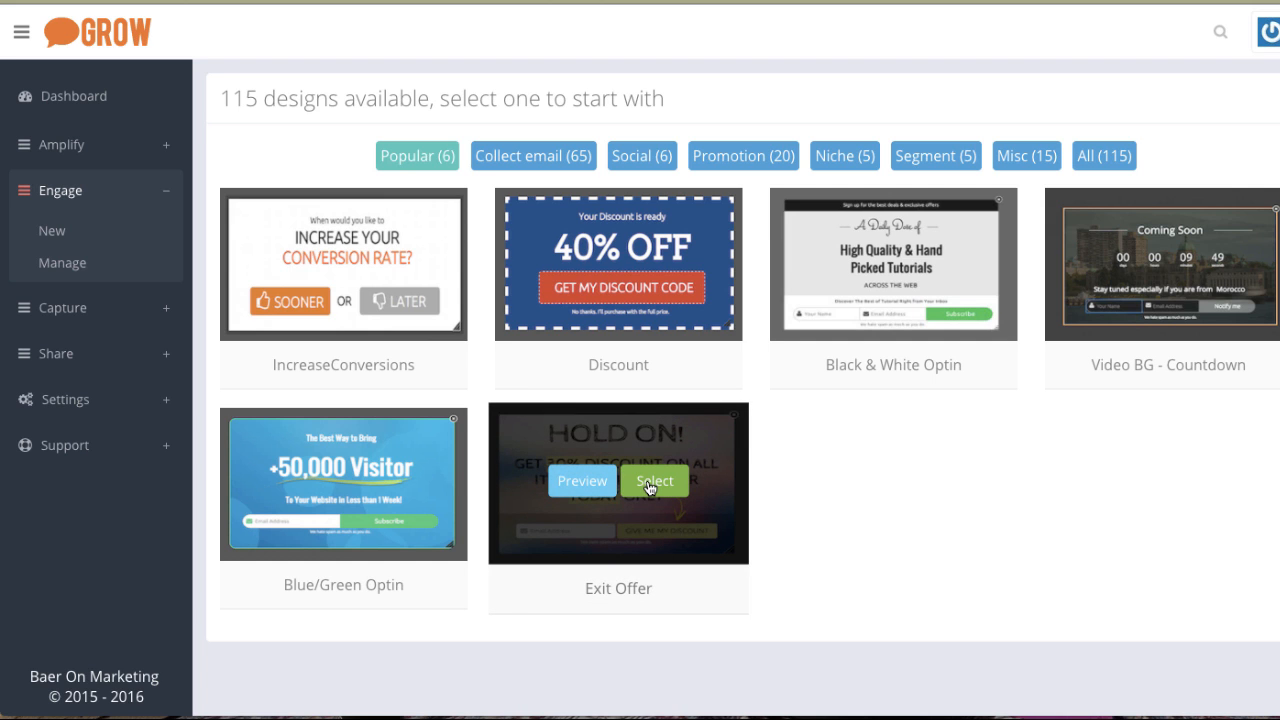
pyautogui.click(650, 485)
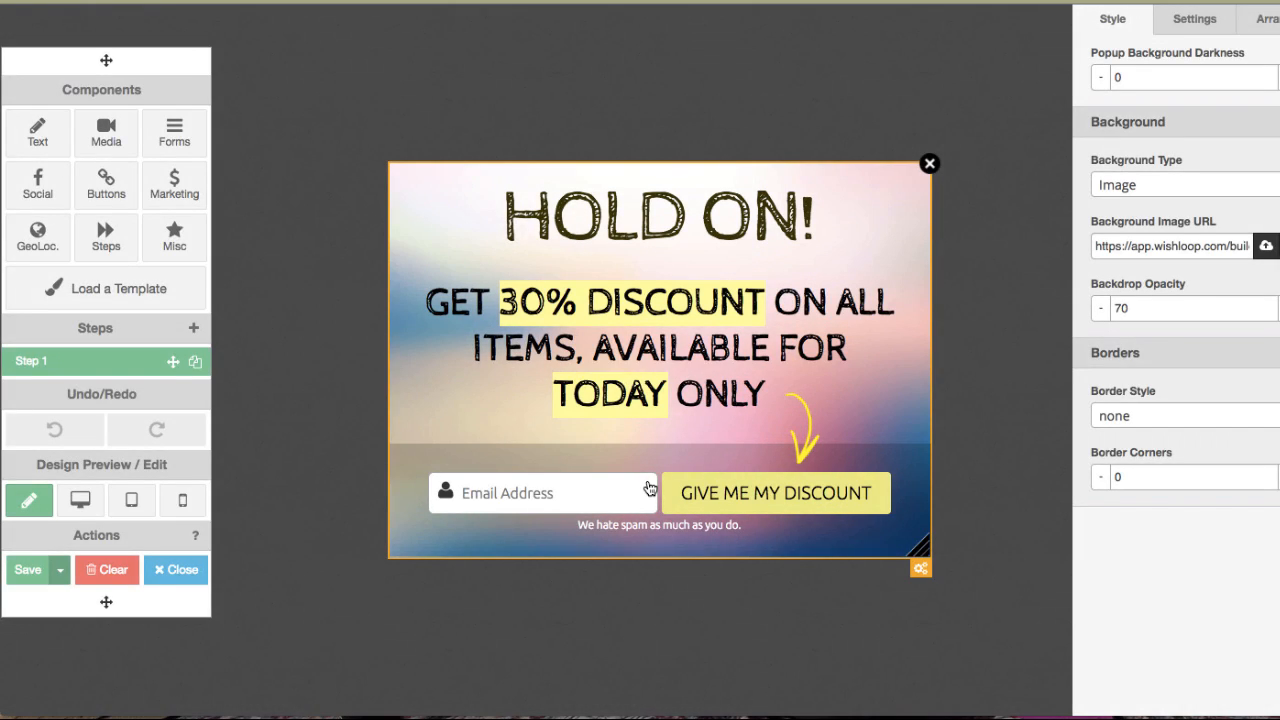
# Preview the popup in desktop, tablet and mobile views.
pyautogui.click(82, 502)
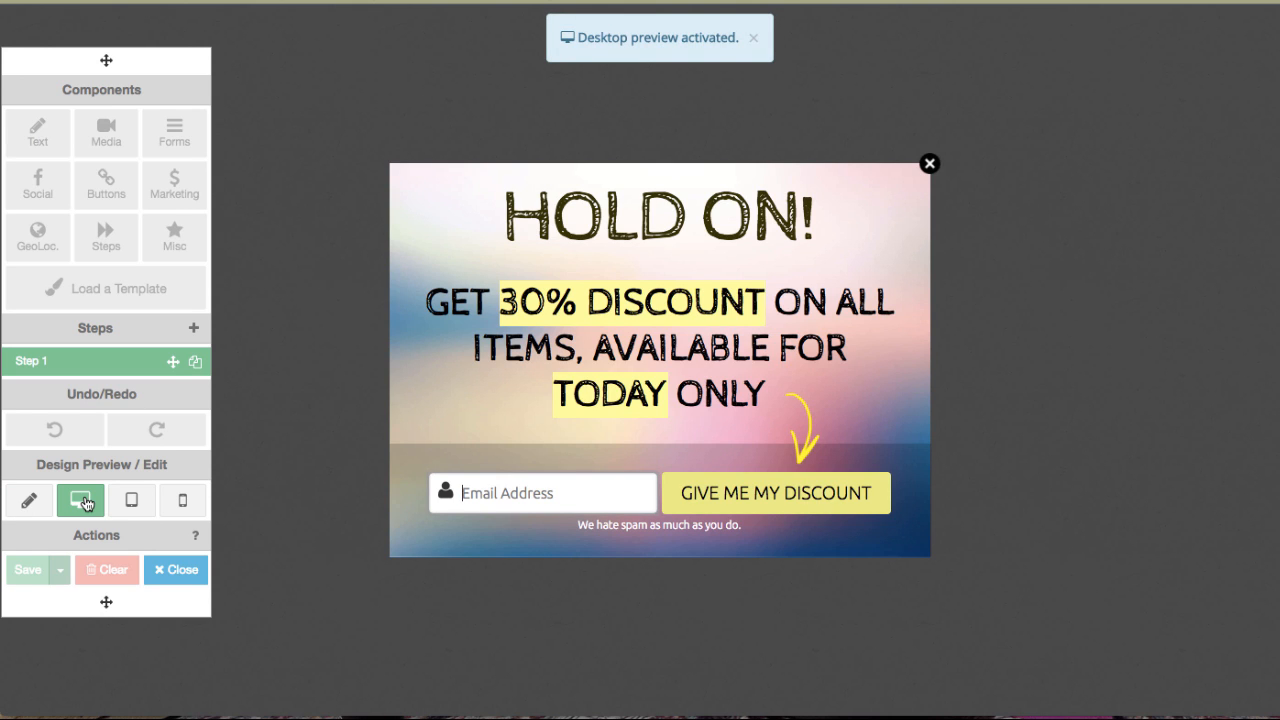
pyautogui.click(131, 505)
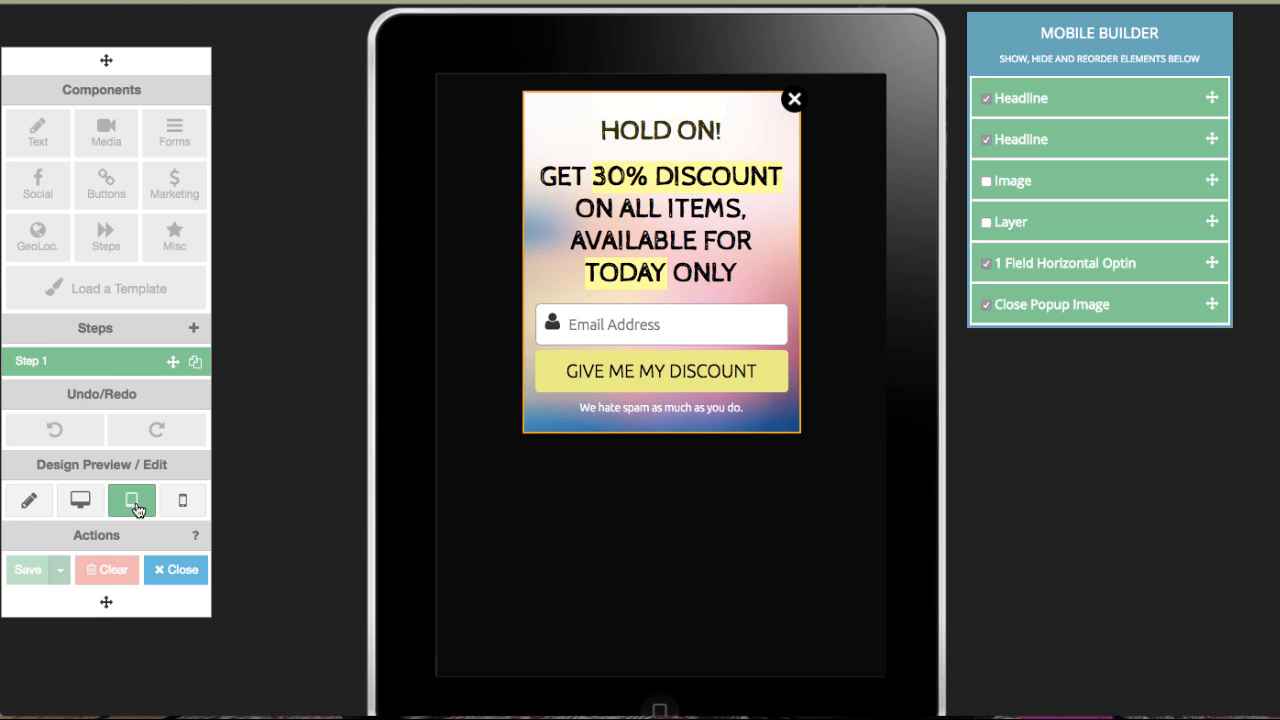
pyautogui.click(185, 502)
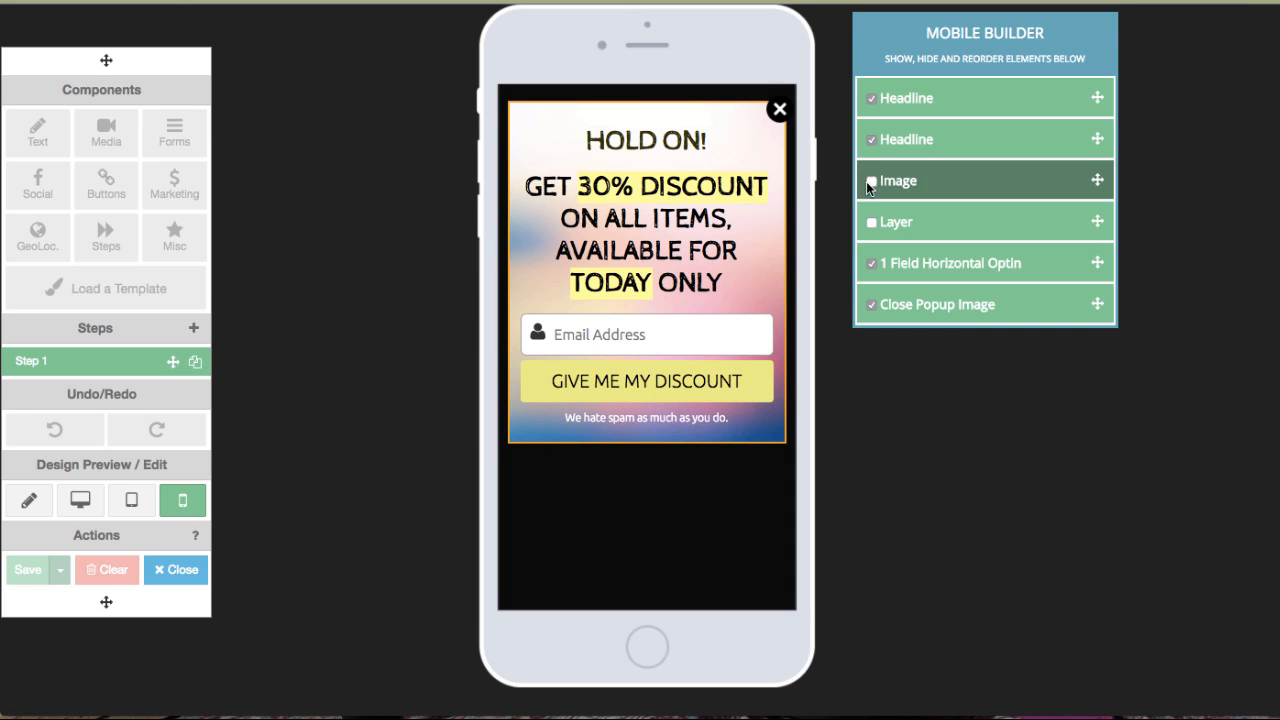
# Try toggling the image's visibility and reordering the headlines in the mobile builder.
pyautogui.click(872, 180)
pyautogui.click(872, 180)
pyautogui.click(872, 180)
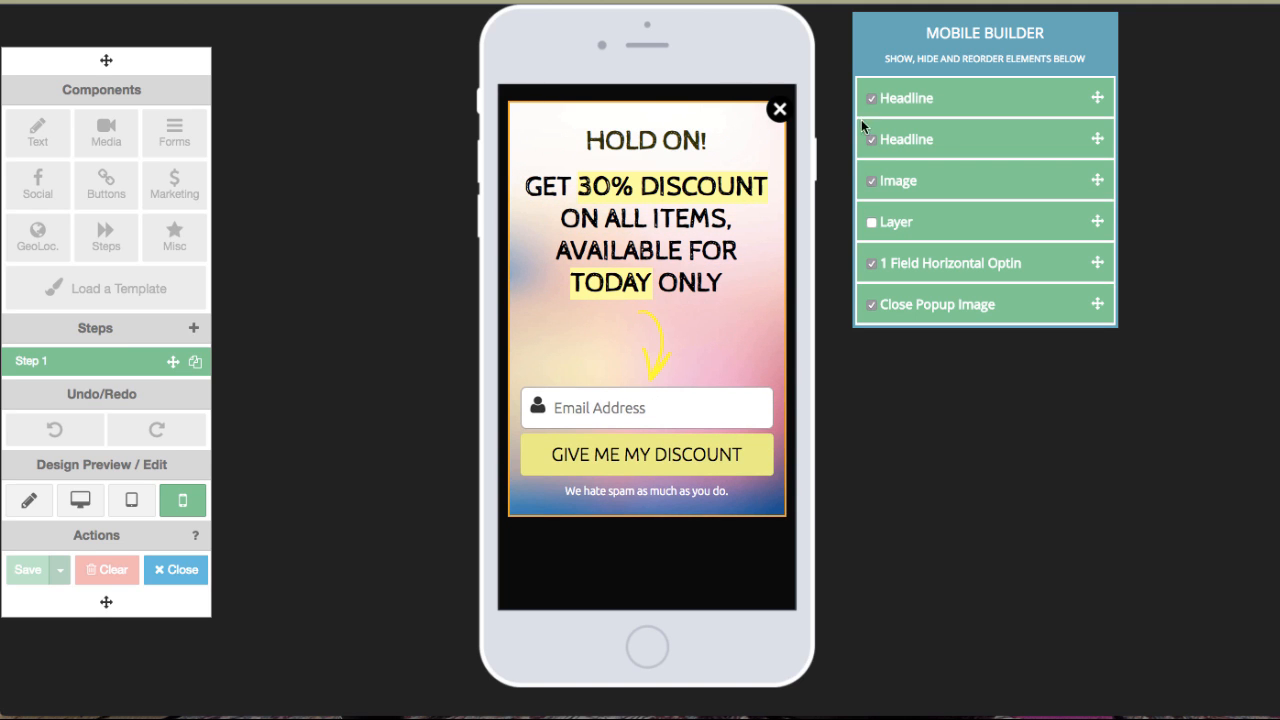
pyautogui.click(872, 179)
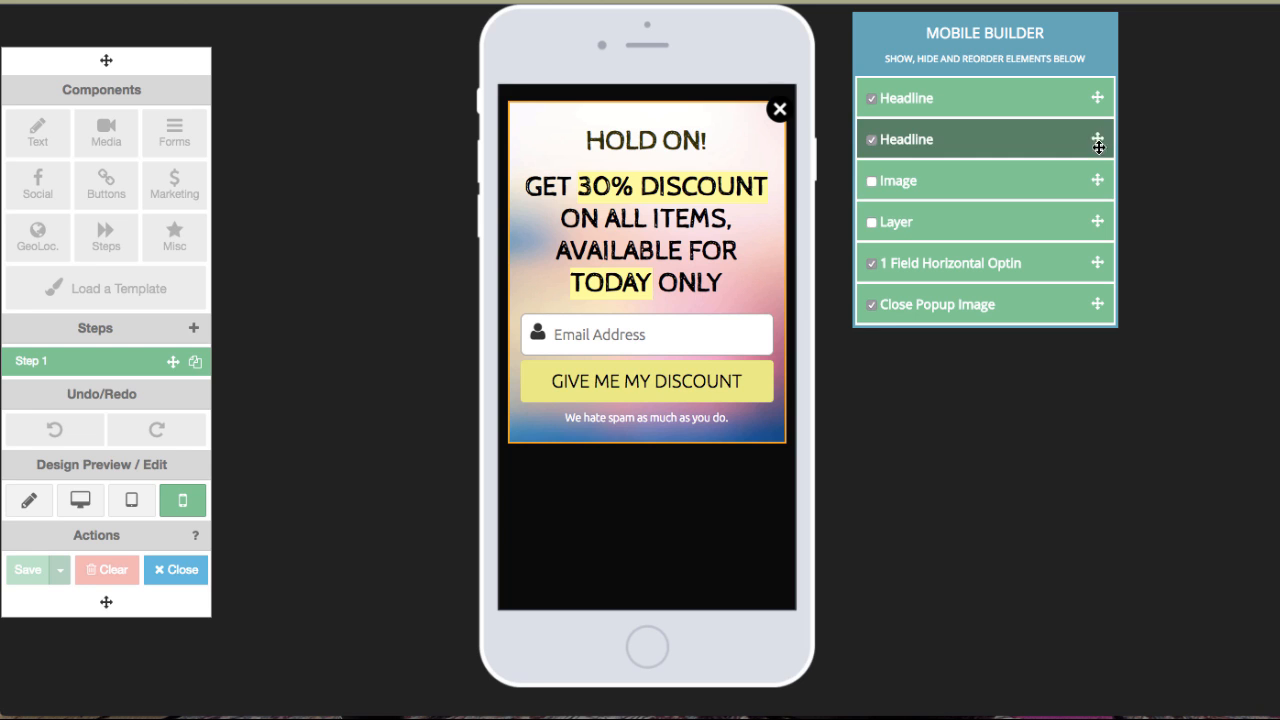
pyautogui.moveTo(1097, 137); pyautogui.dragTo(1099, 95)
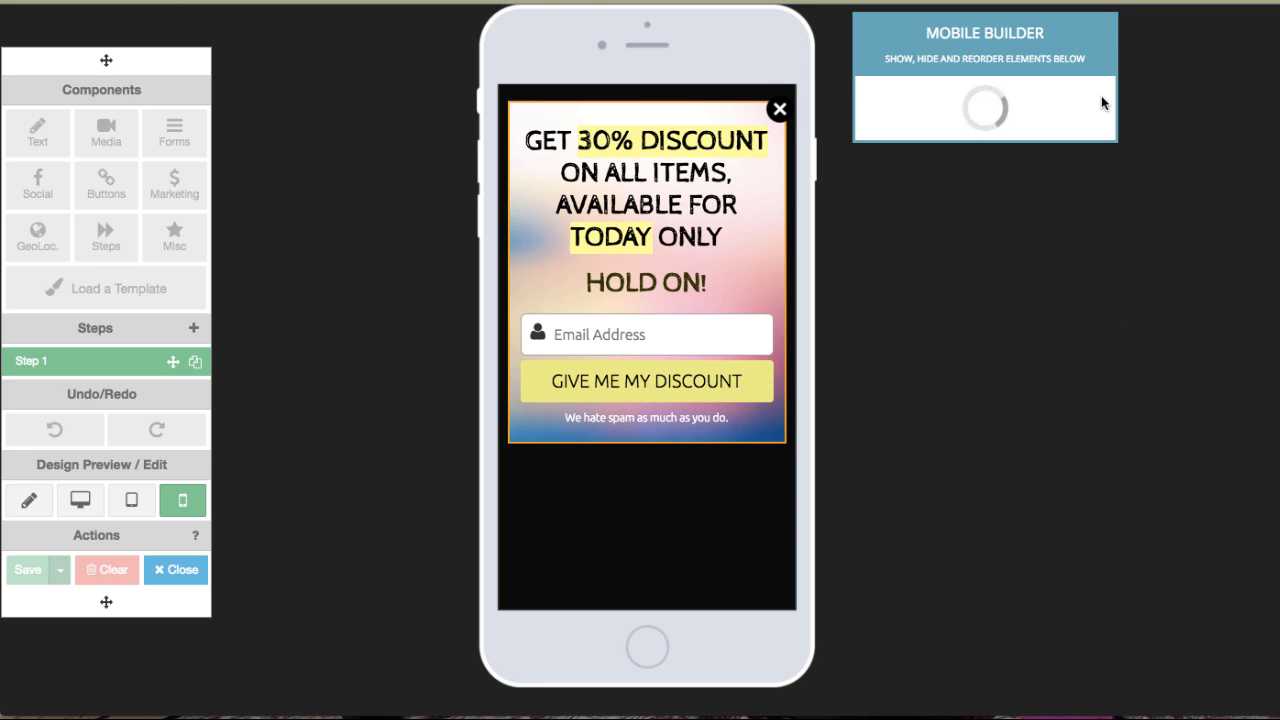
pyautogui.moveTo(1097, 97); pyautogui.dragTo(1098, 148)
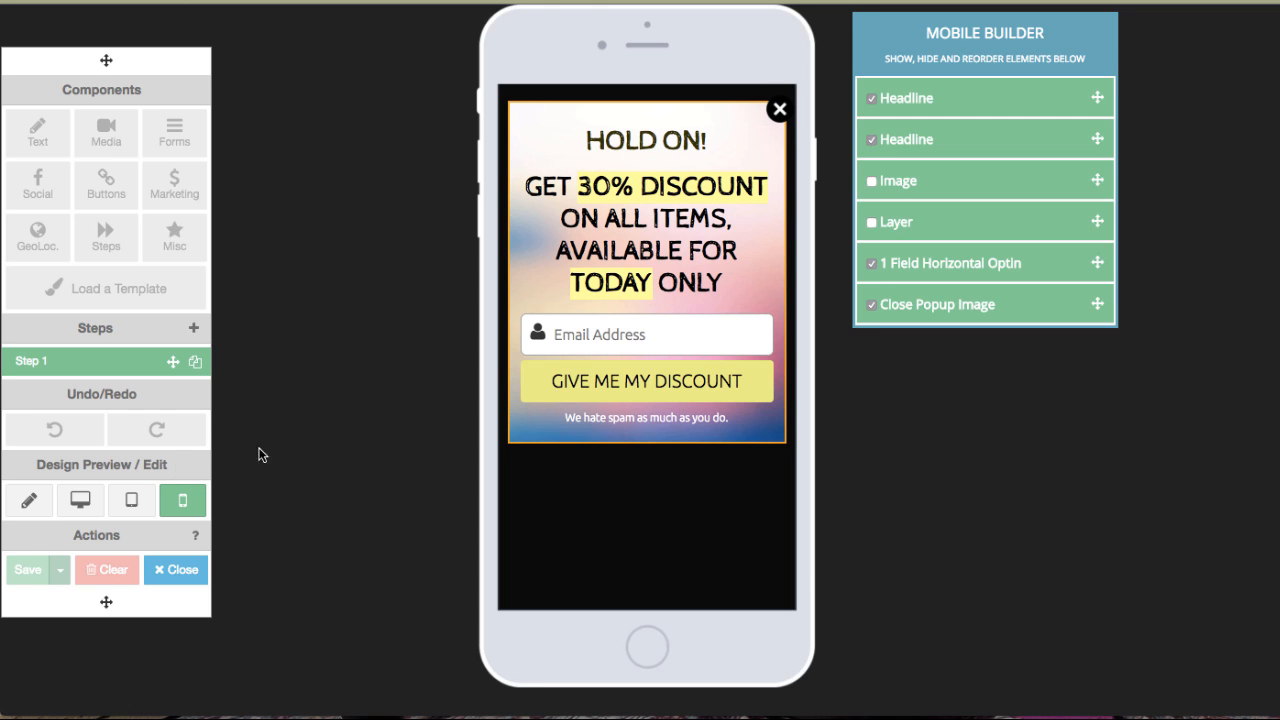
# Return to edit mode, save the popup design and close the builder.
pyautogui.click(28, 503)
pyautogui.click(27, 569)
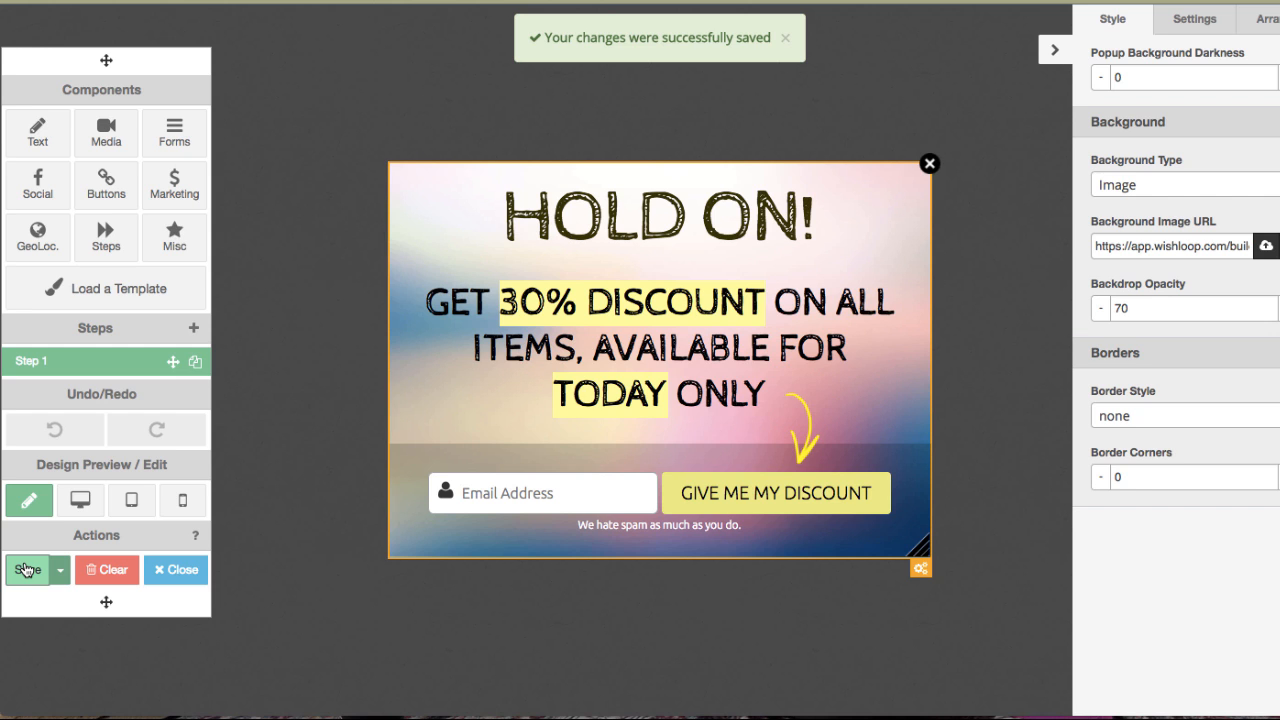
pyautogui.click(203, 570)
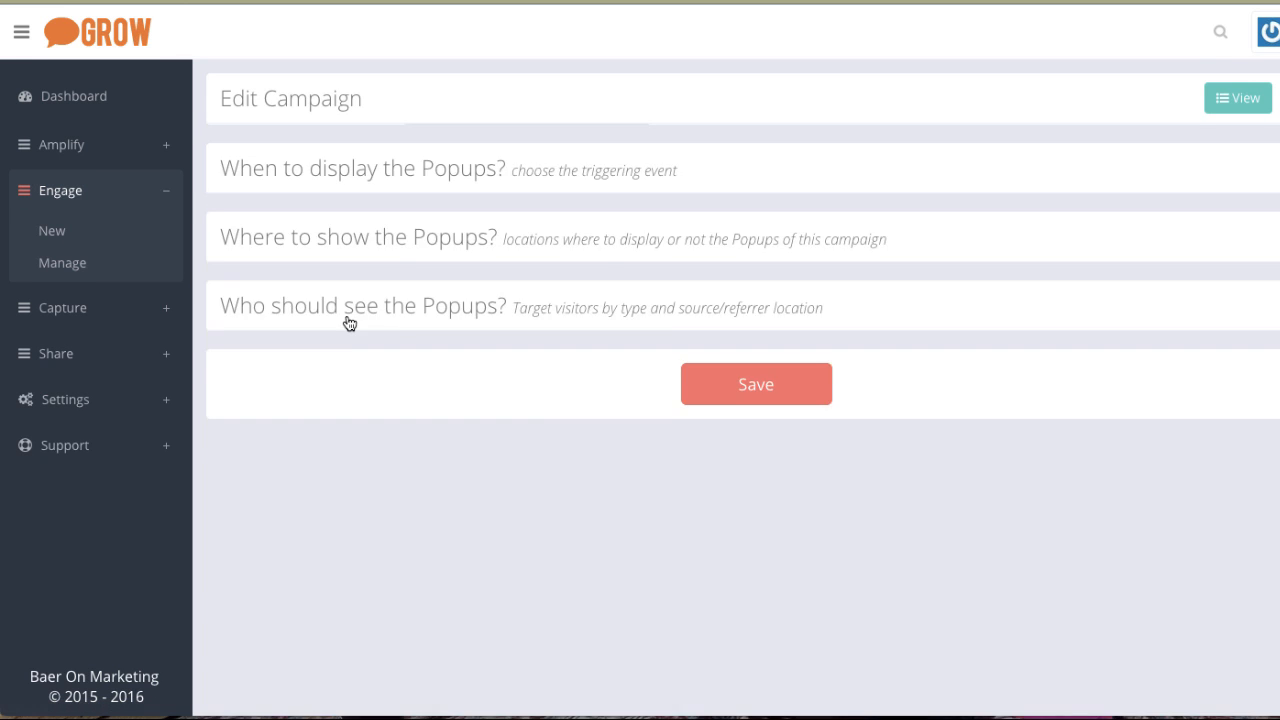
pyautogui.scroll(-1, 333, 396)
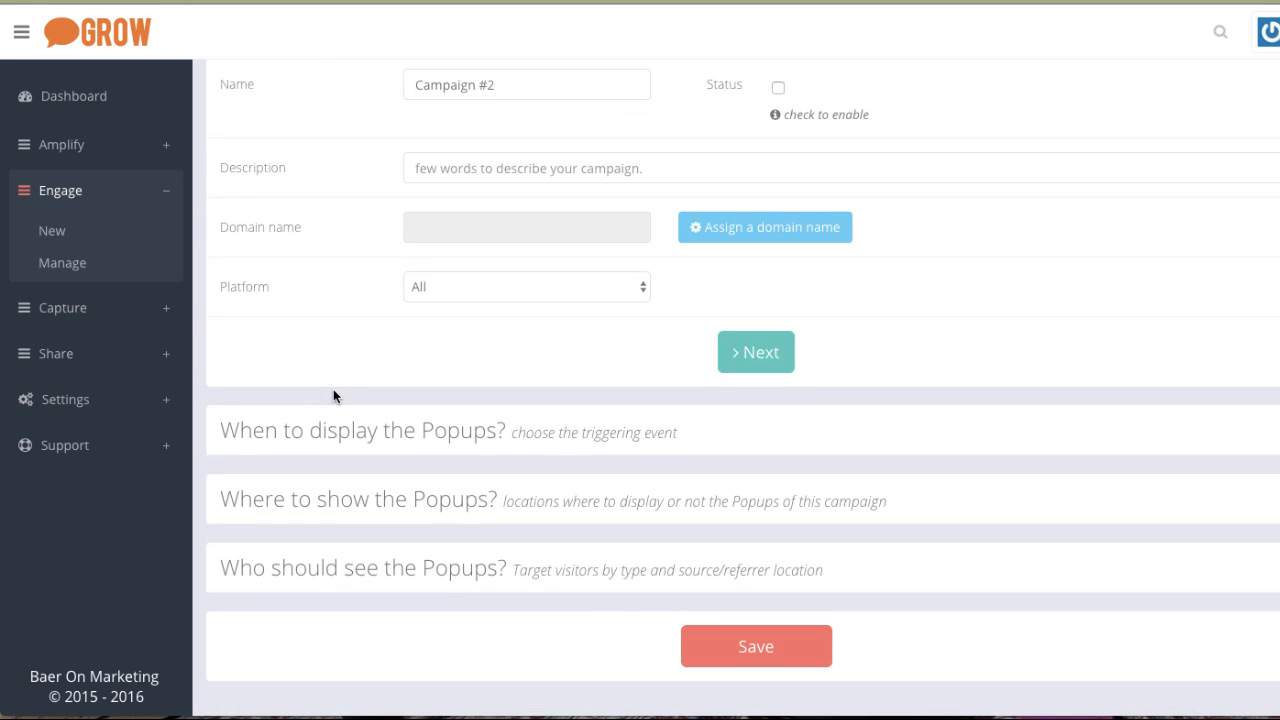
# Expand the popup triggering-event section and choose the On Exit intent trigger.
pyautogui.click(344, 441)
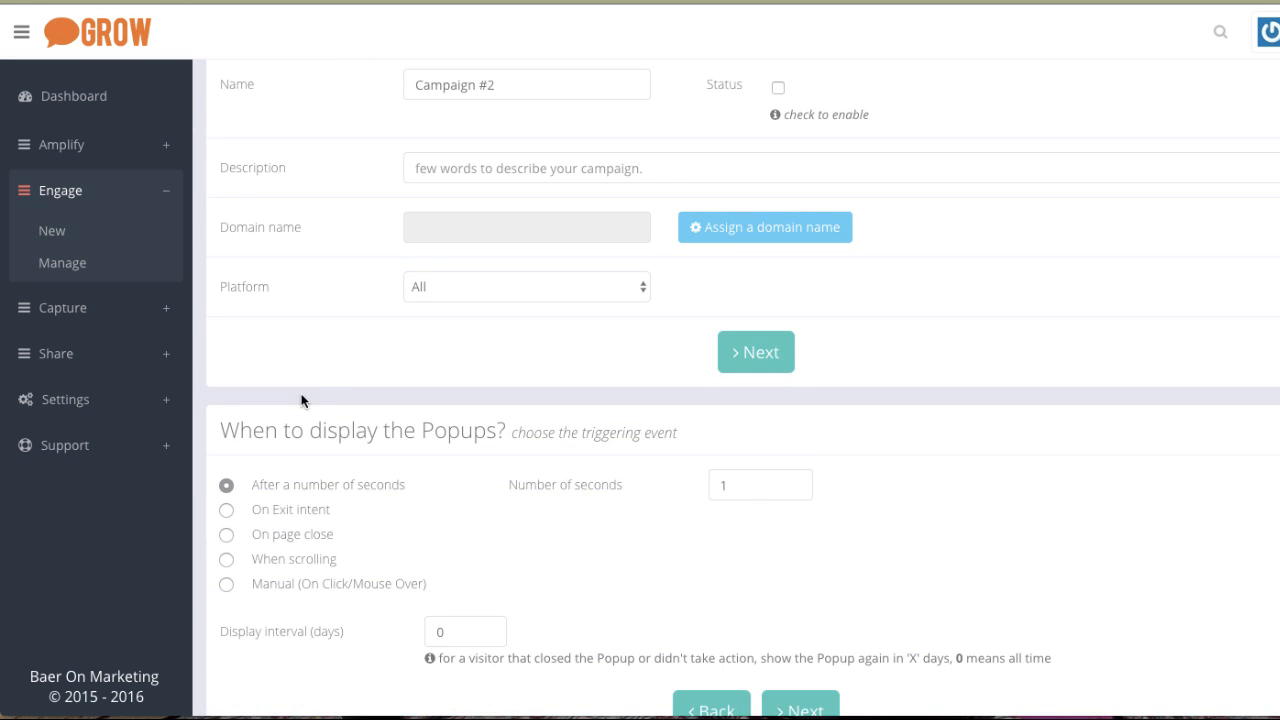
pyautogui.scroll(-3, 301, 400)
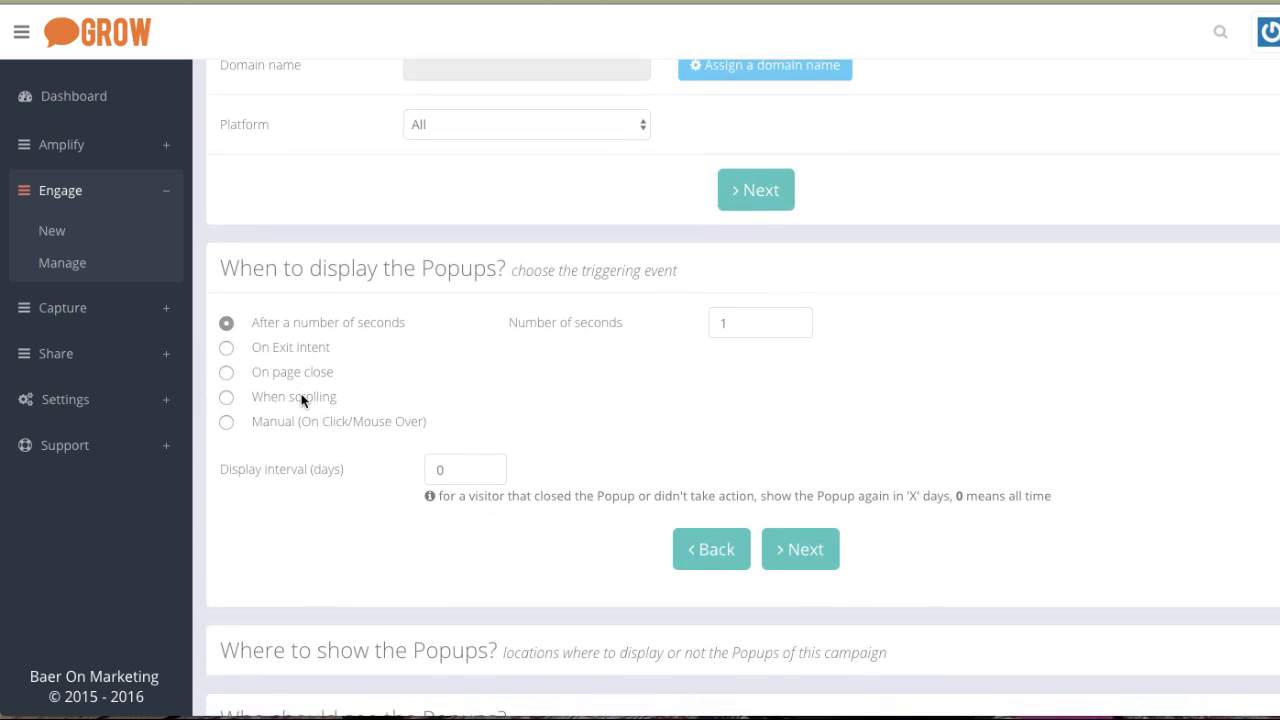
pyautogui.scroll(-1, 302, 400)
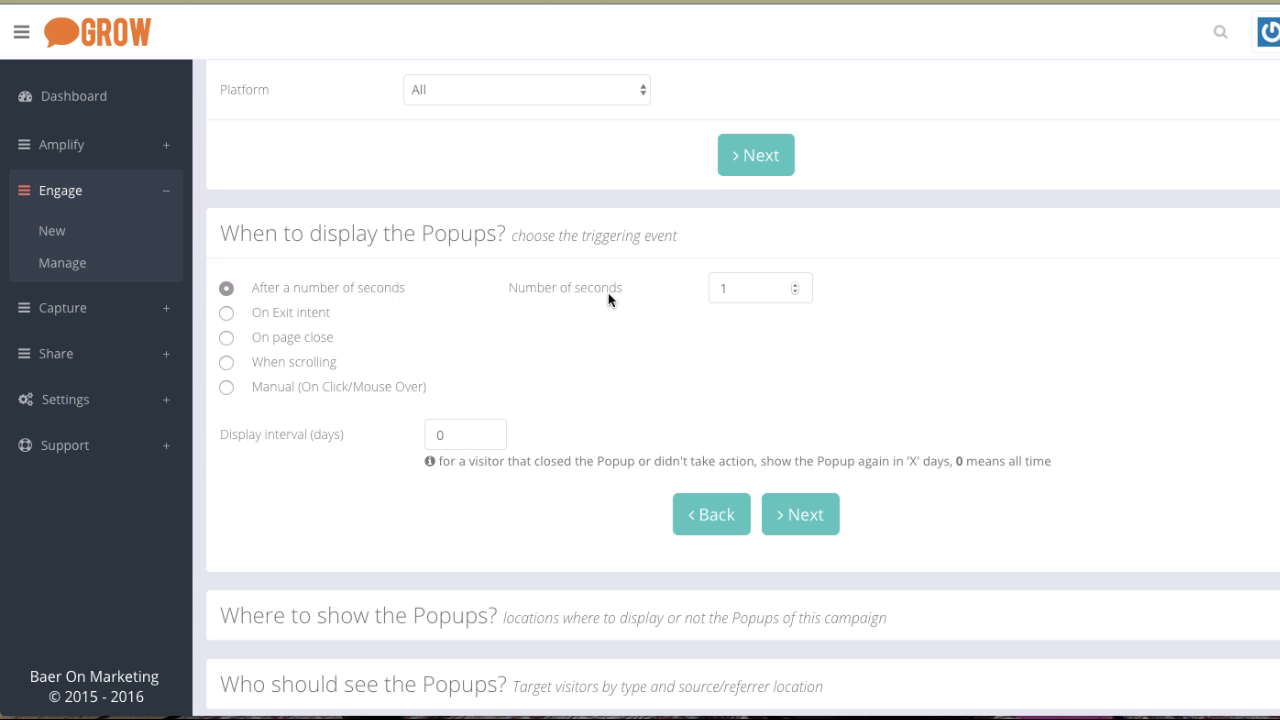
pyautogui.click(226, 313)
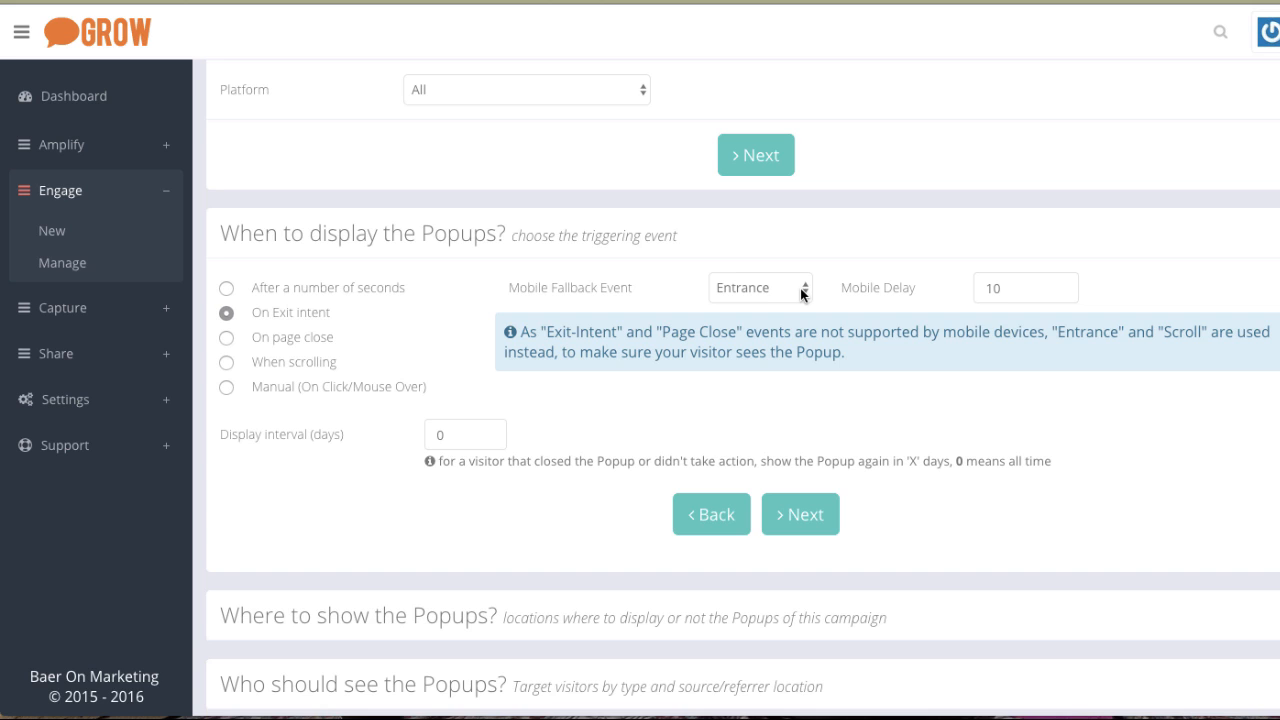
# Switch the mobile fallback event to Scroll and back to Entrance.
pyautogui.click(746, 288)
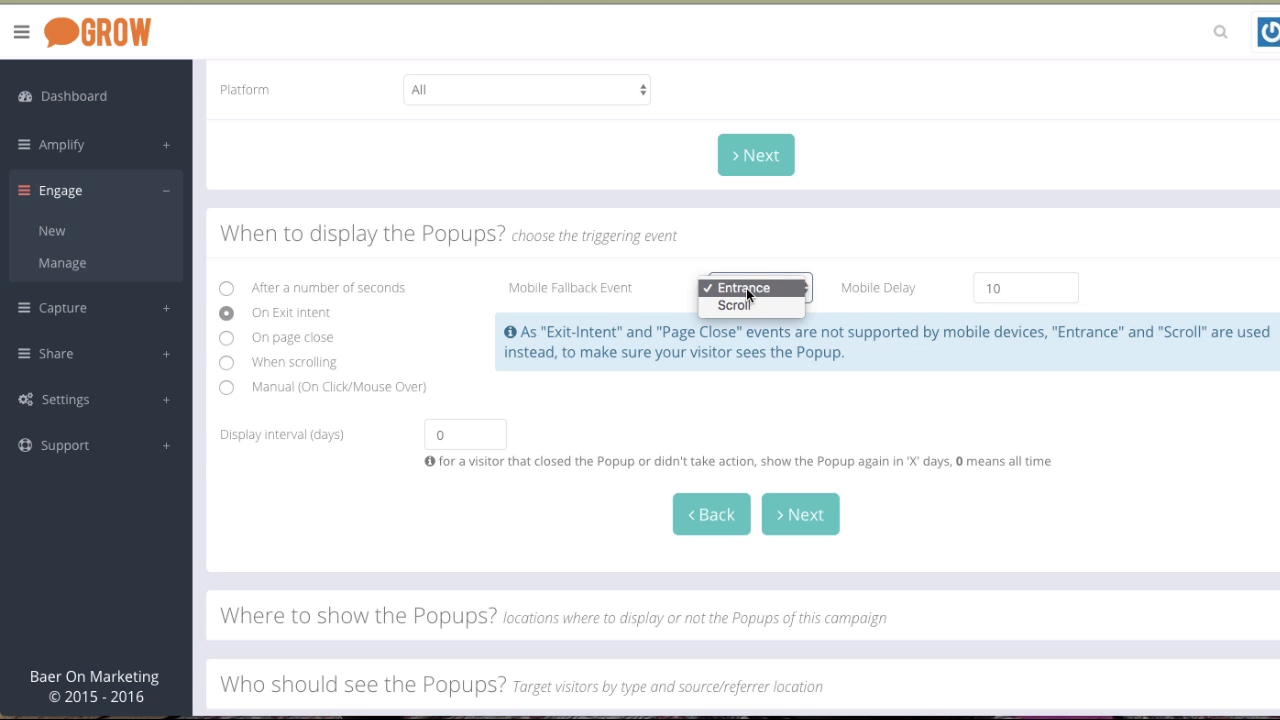
pyautogui.click(740, 304)
pyautogui.click(767, 292)
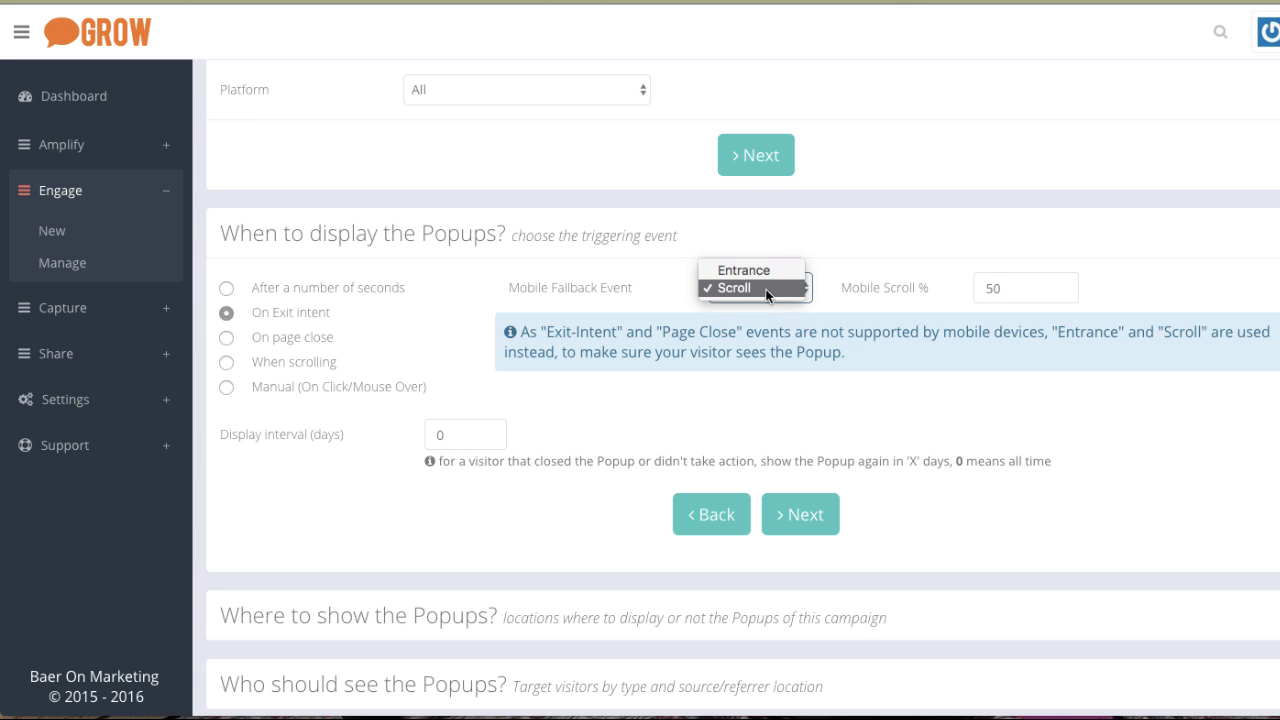
pyautogui.click(755, 271)
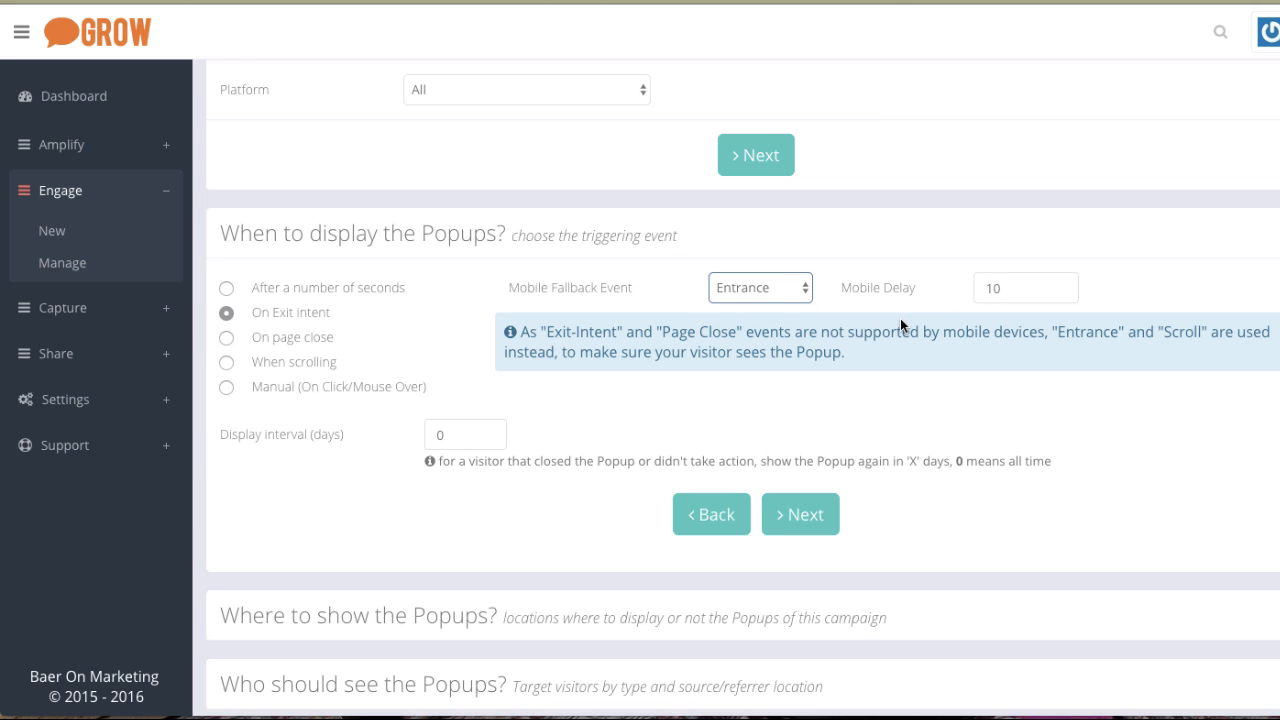
# Cycle through the On page close and When scrolling triggers, ending on the Manual (On Click/Mouse Over) trigger.
pyautogui.click(287, 337)
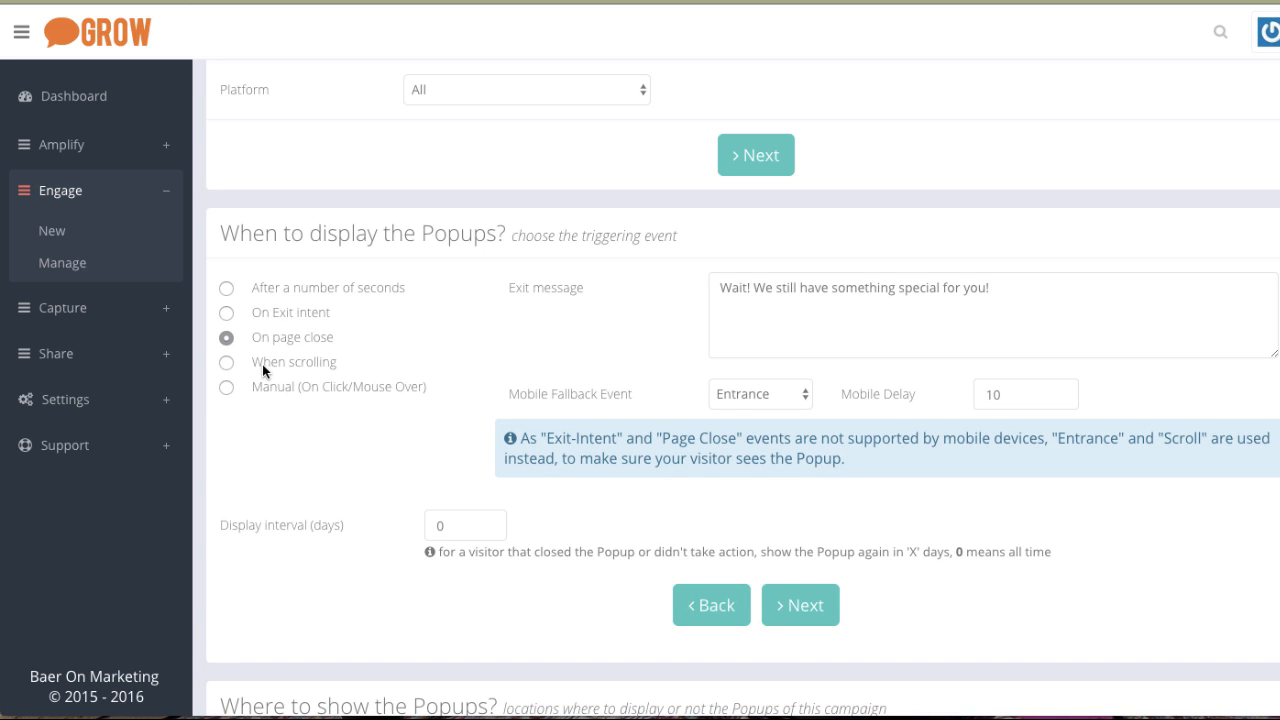
pyautogui.click(262, 364)
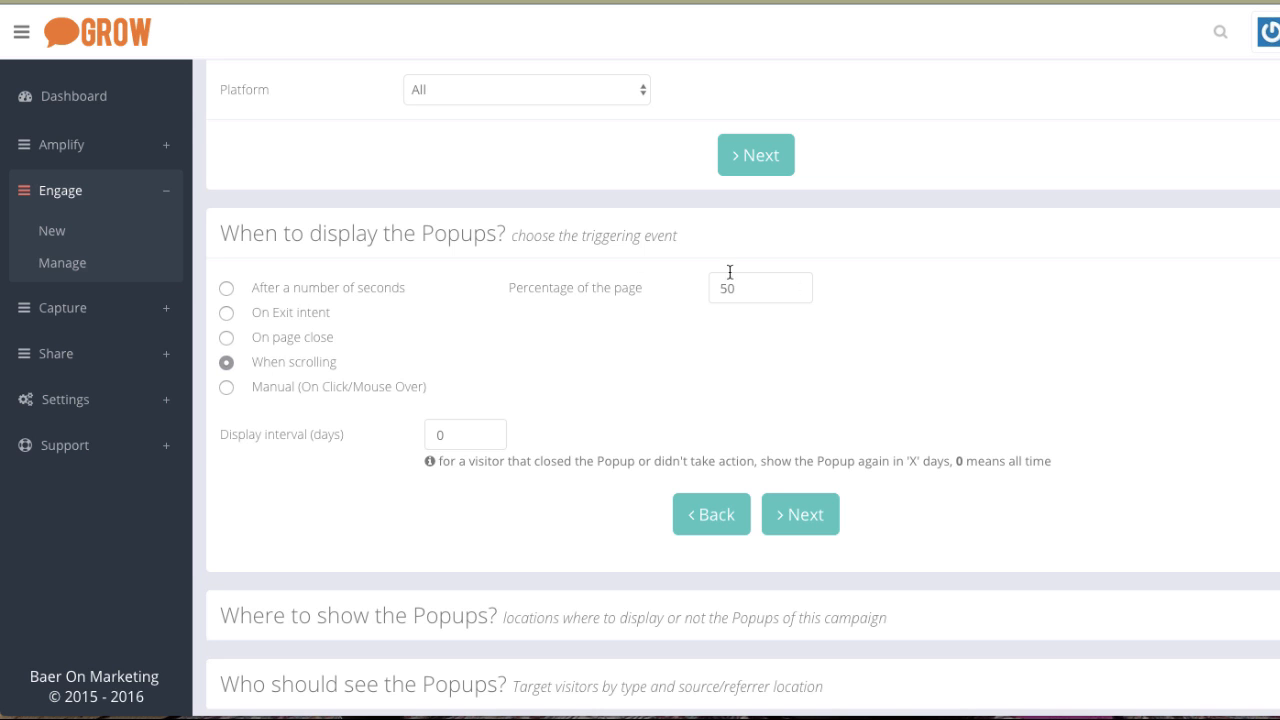
pyautogui.moveTo(743, 288); pyautogui.dragTo(713, 288)
pyautogui.click(511, 326)
pyautogui.click(298, 385)
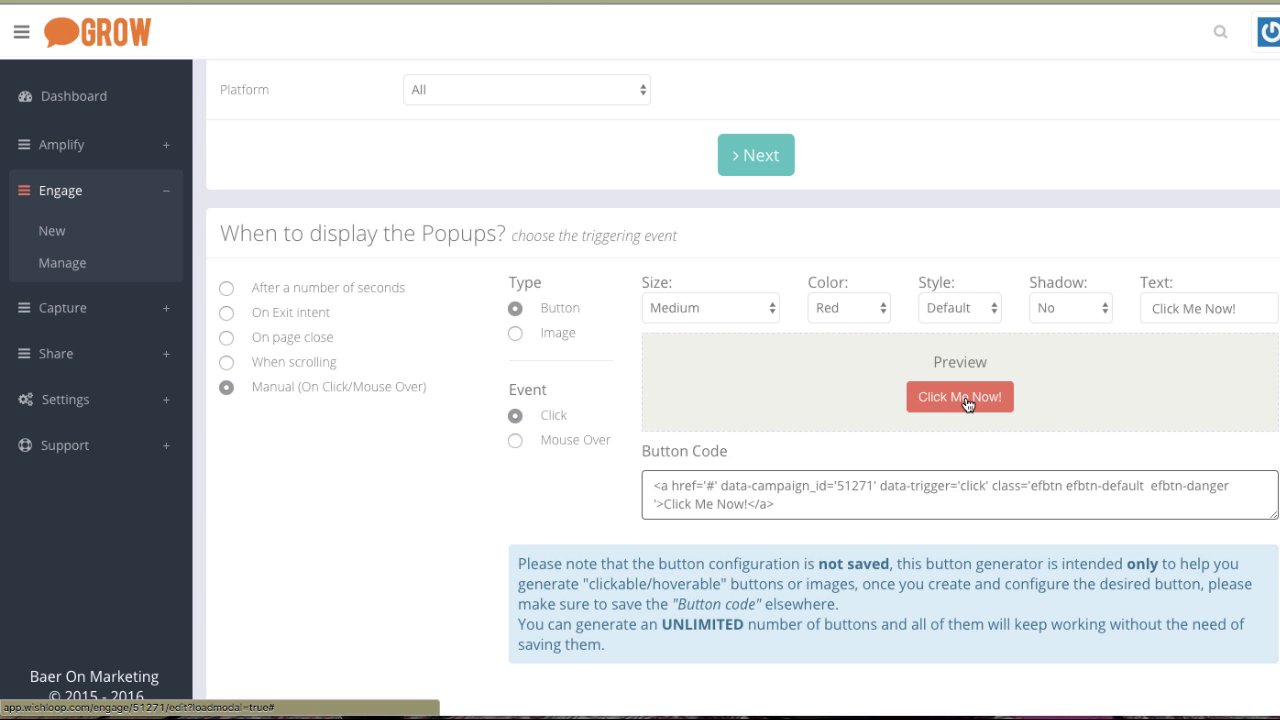
# Move on past the triggering-event section of the campaign settings.
pyautogui.scroll(-1, 300, 452)
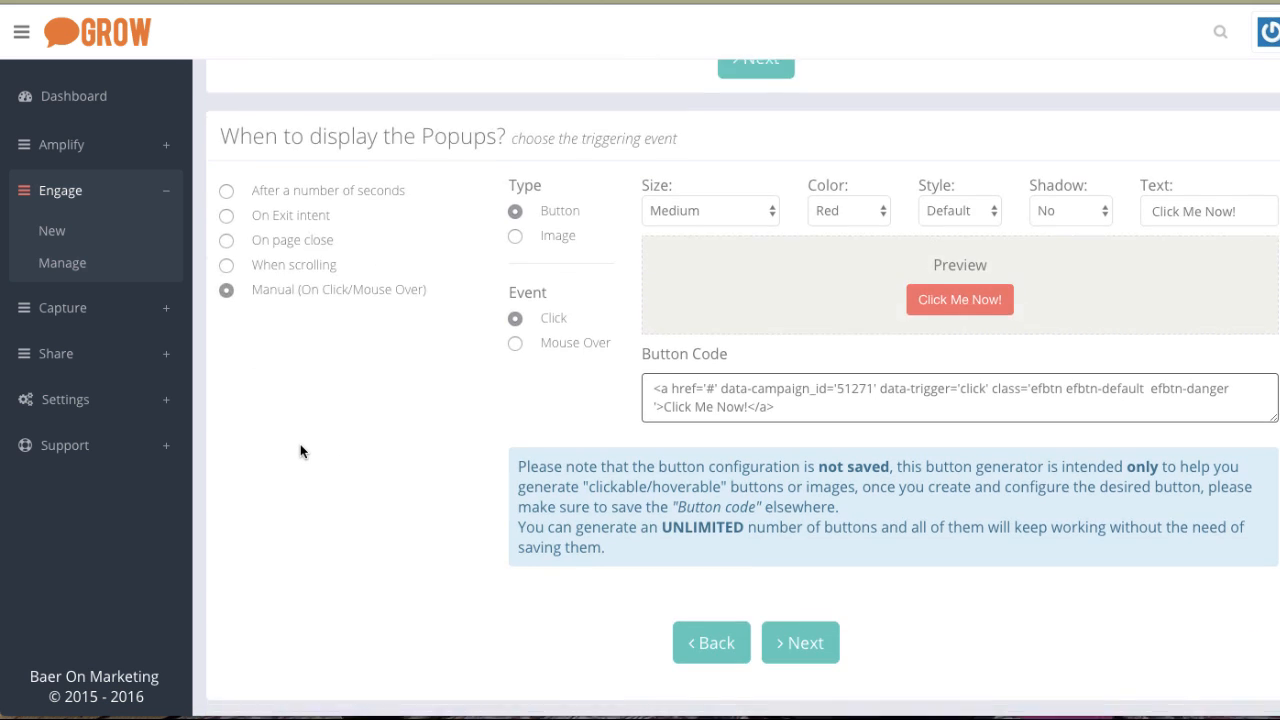
pyautogui.scroll(-1, 300, 452)
pyautogui.click(820, 535)
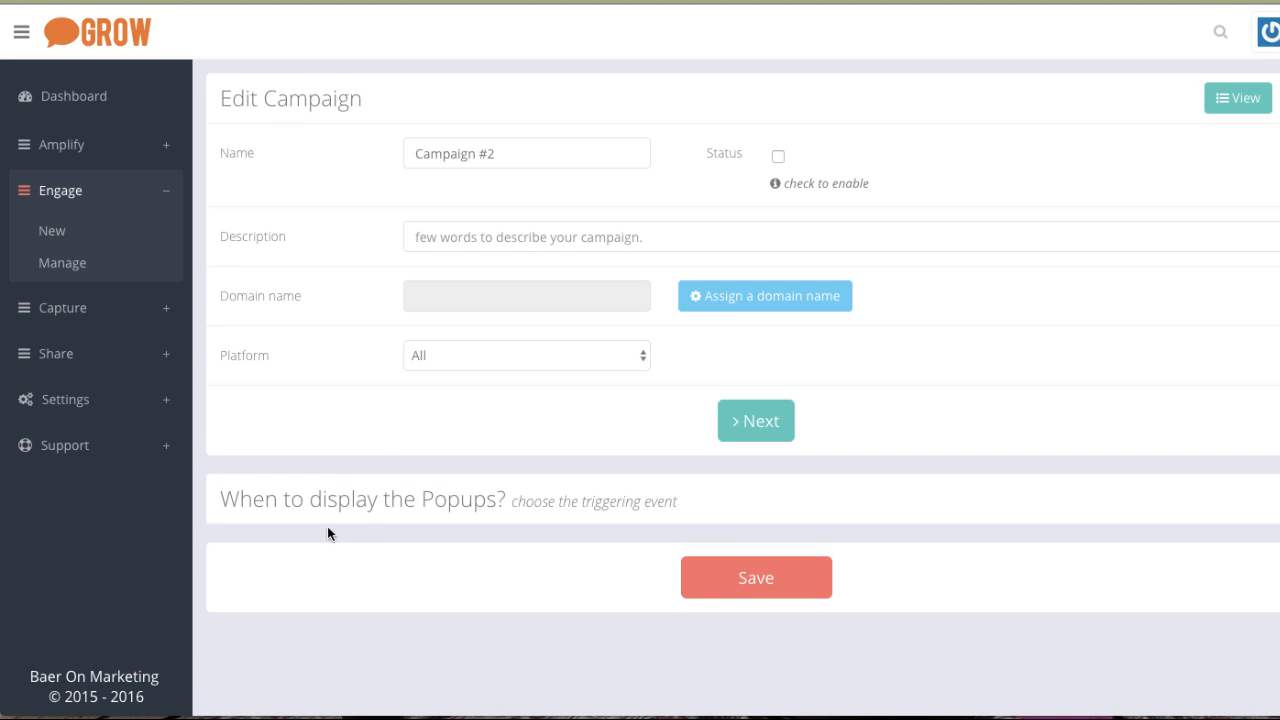
pyautogui.scroll(1, 367, 503)
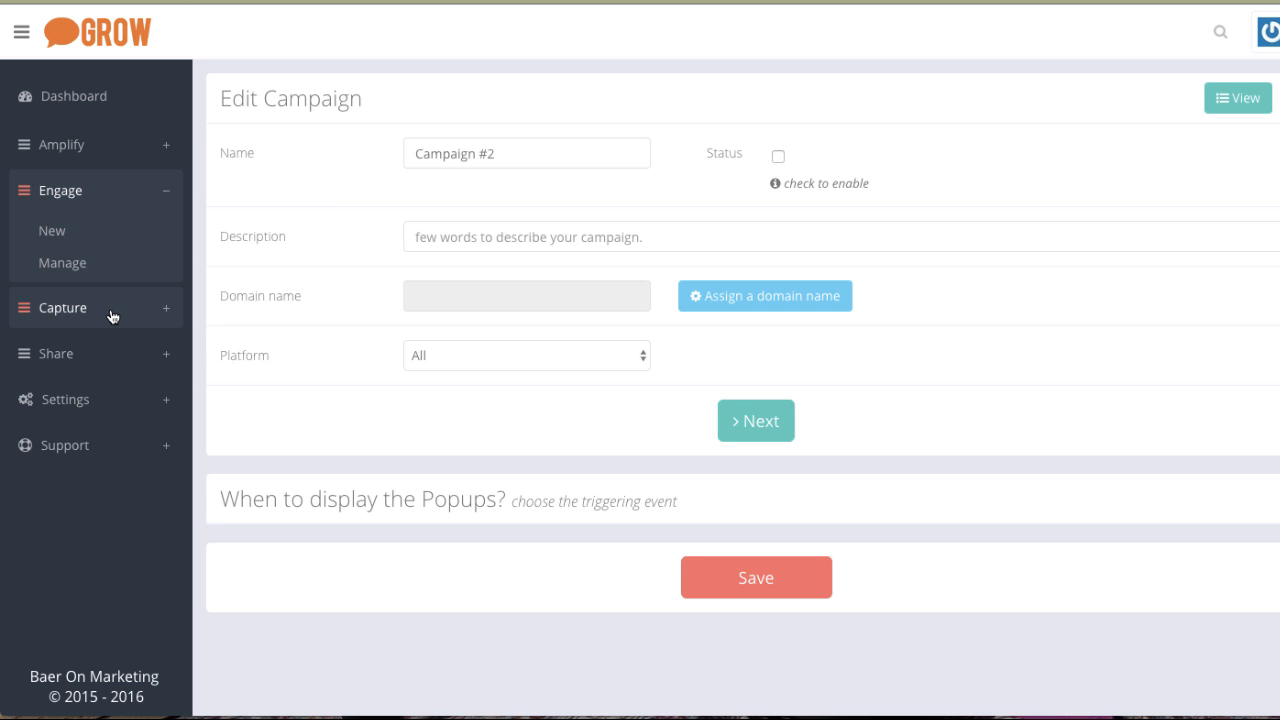
# Open the Share brands page and try saving a new brand without a website.
pyautogui.click(82, 354)
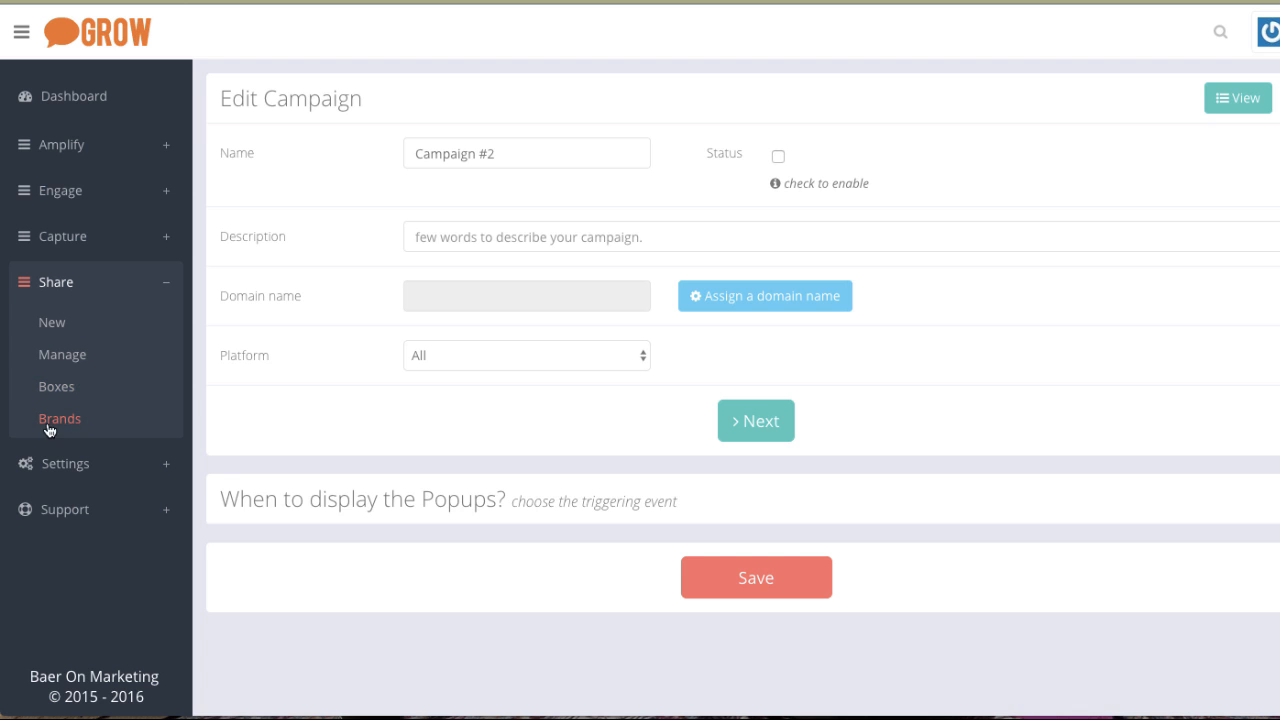
pyautogui.click(61, 423)
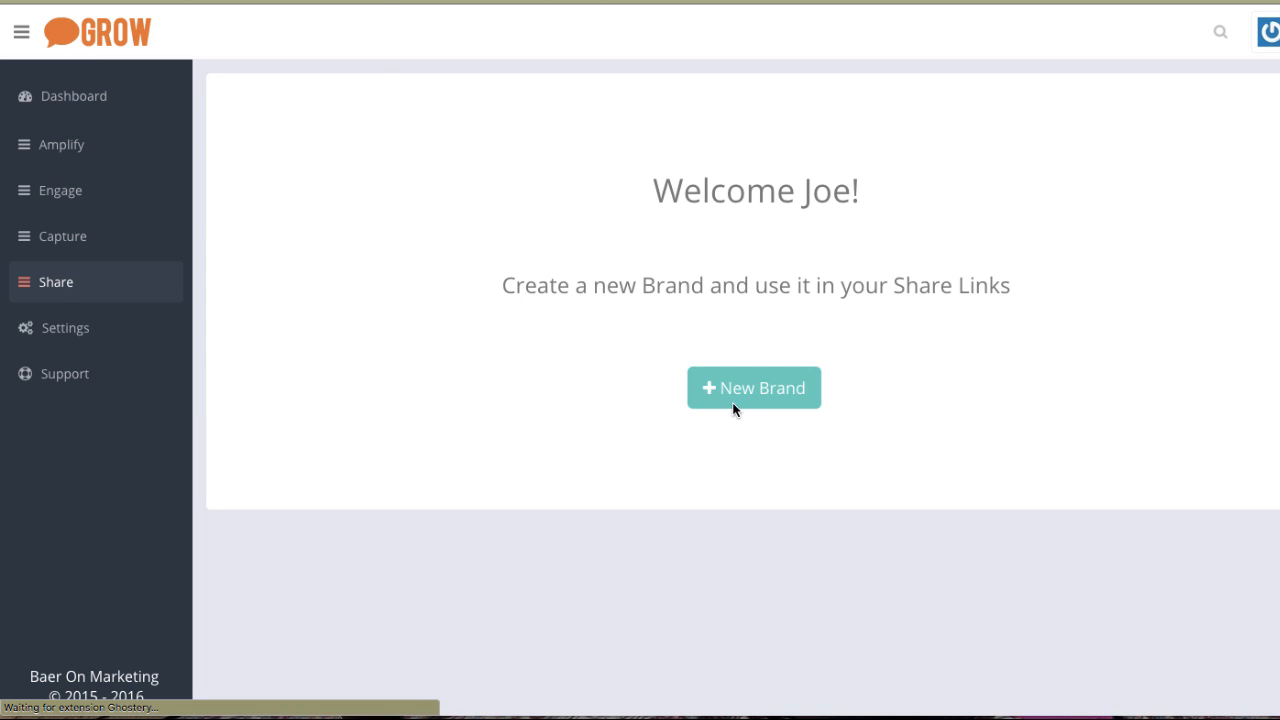
pyautogui.click(730, 398)
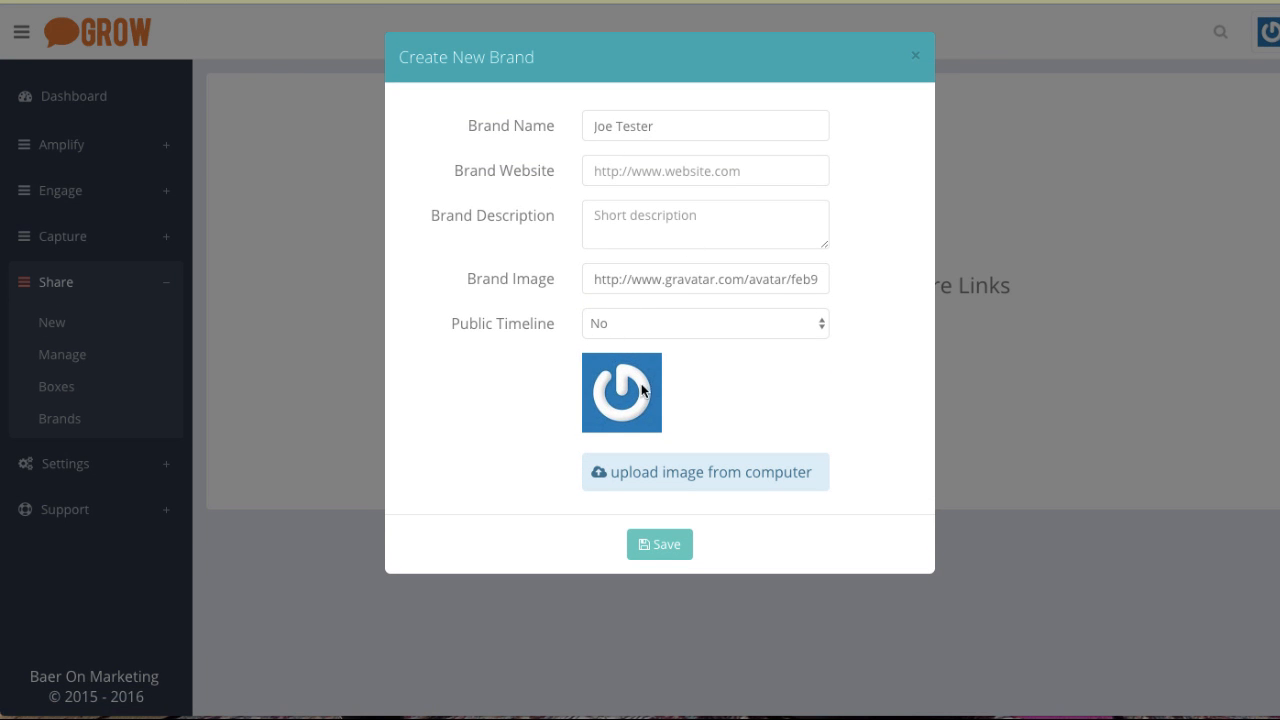
pyautogui.click(663, 547)
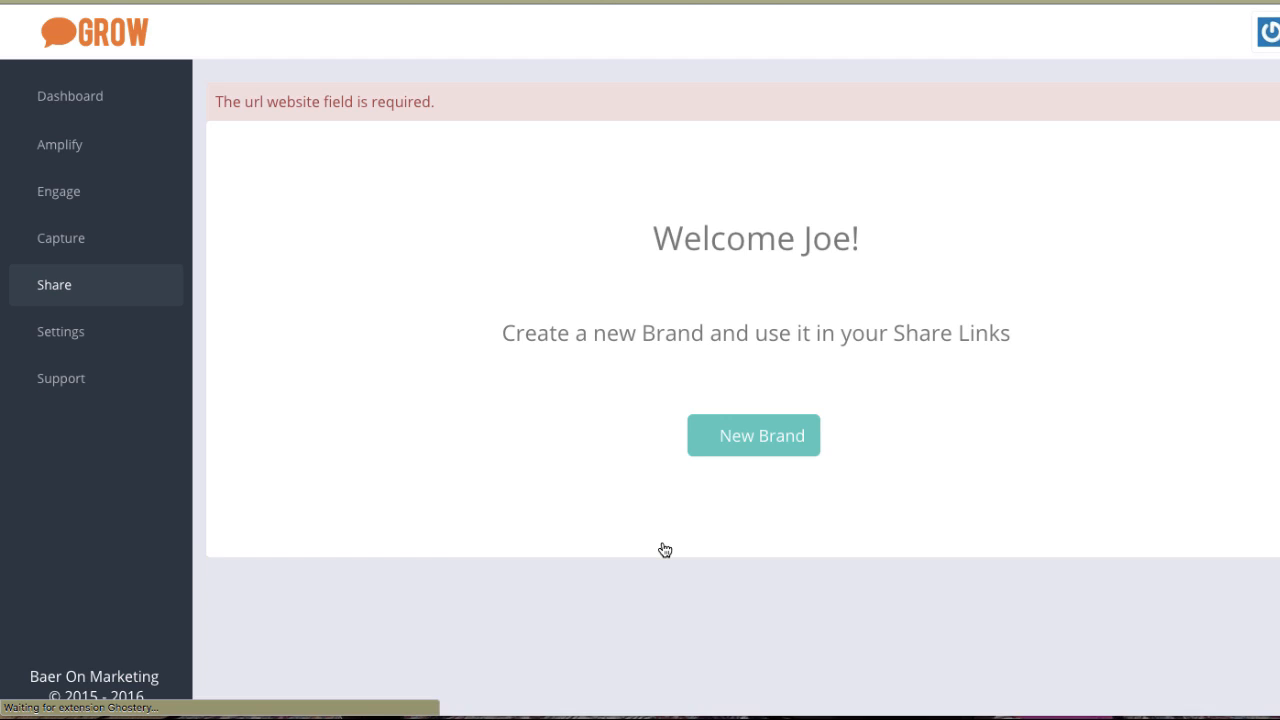
# Create a new brand again, filling the brand website with a saved URL, and save it.
pyautogui.click(751, 451)
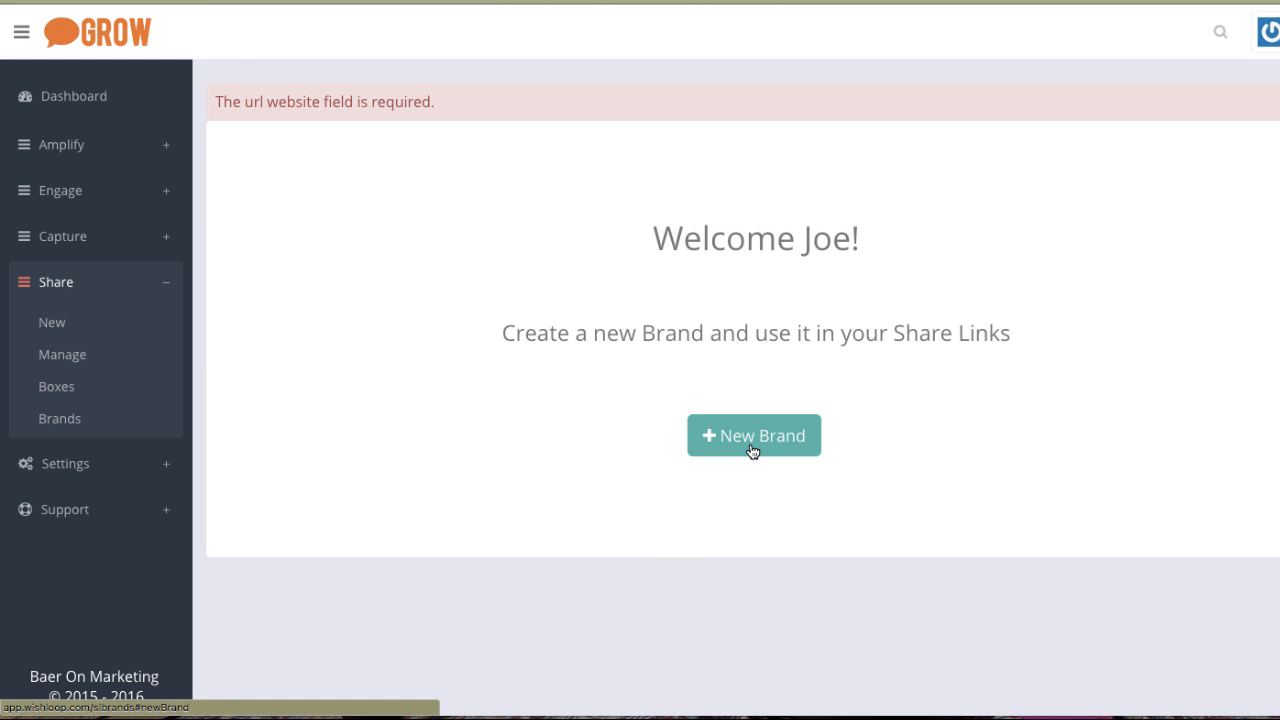
pyautogui.click(603, 171)
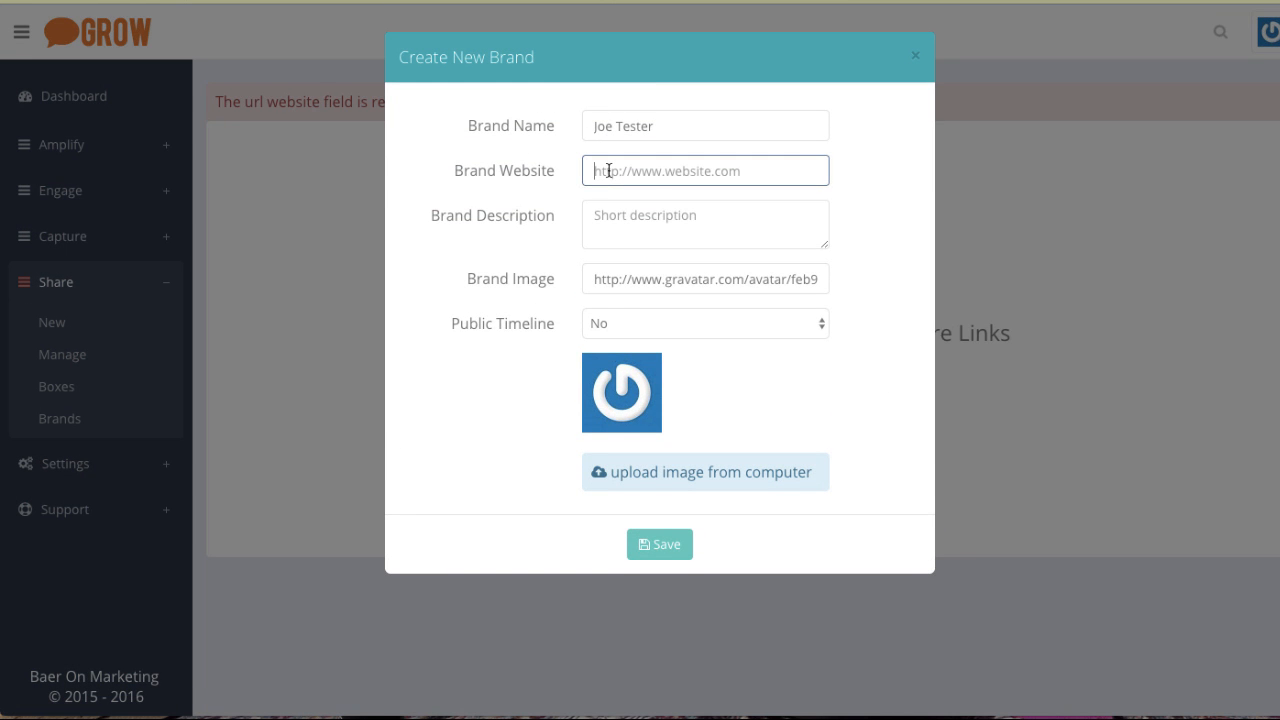
pyautogui.write('h')
pyautogui.press('Down')
pyautogui.press('Down')
pyautogui.press('Down')
pyautogui.press('Down')
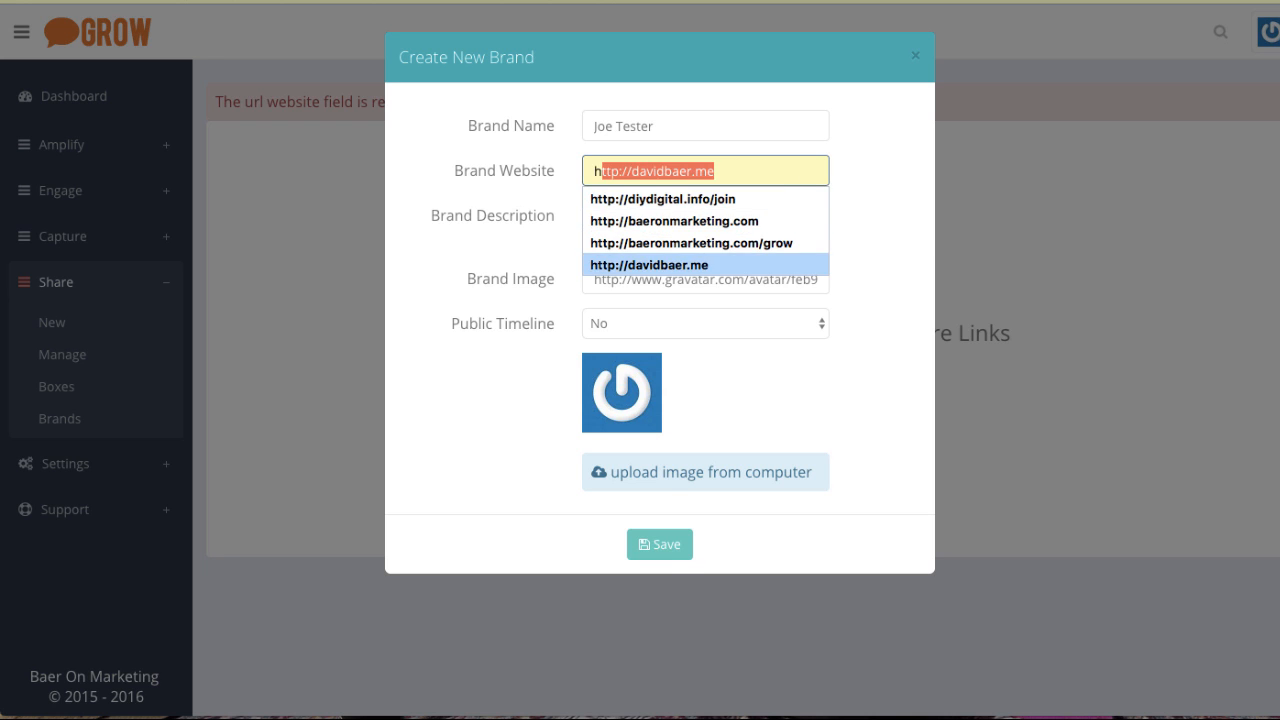
pyautogui.press('Return')
pyautogui.click(651, 547)
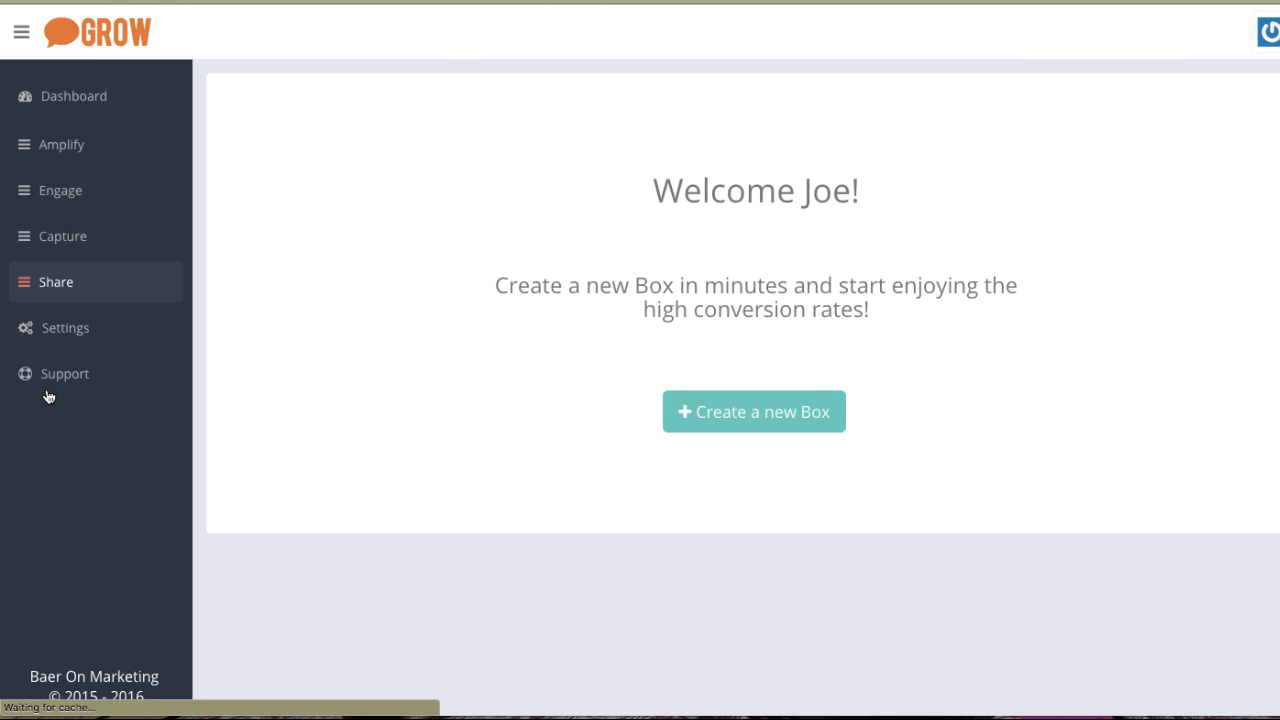
# Create a new Share box using the new brand, trying Retargeting Code before choosing the Traffic type.
pyautogui.click(781, 419)
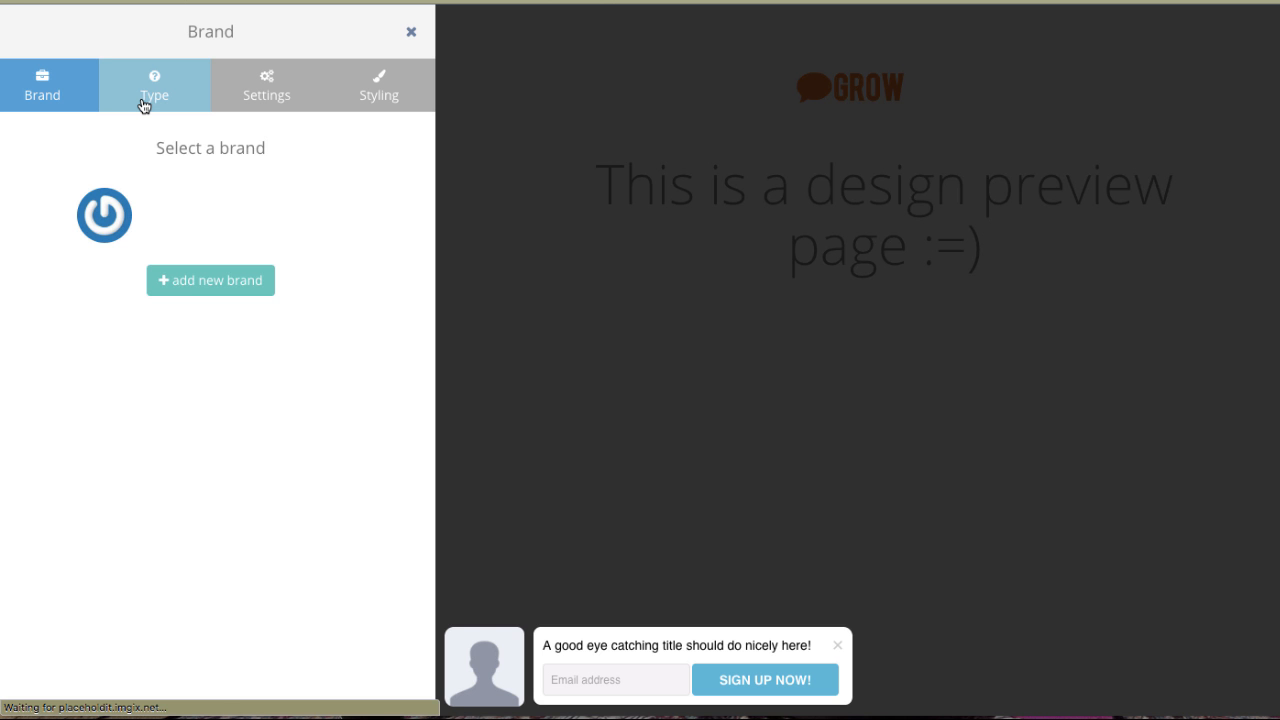
pyautogui.click(104, 218)
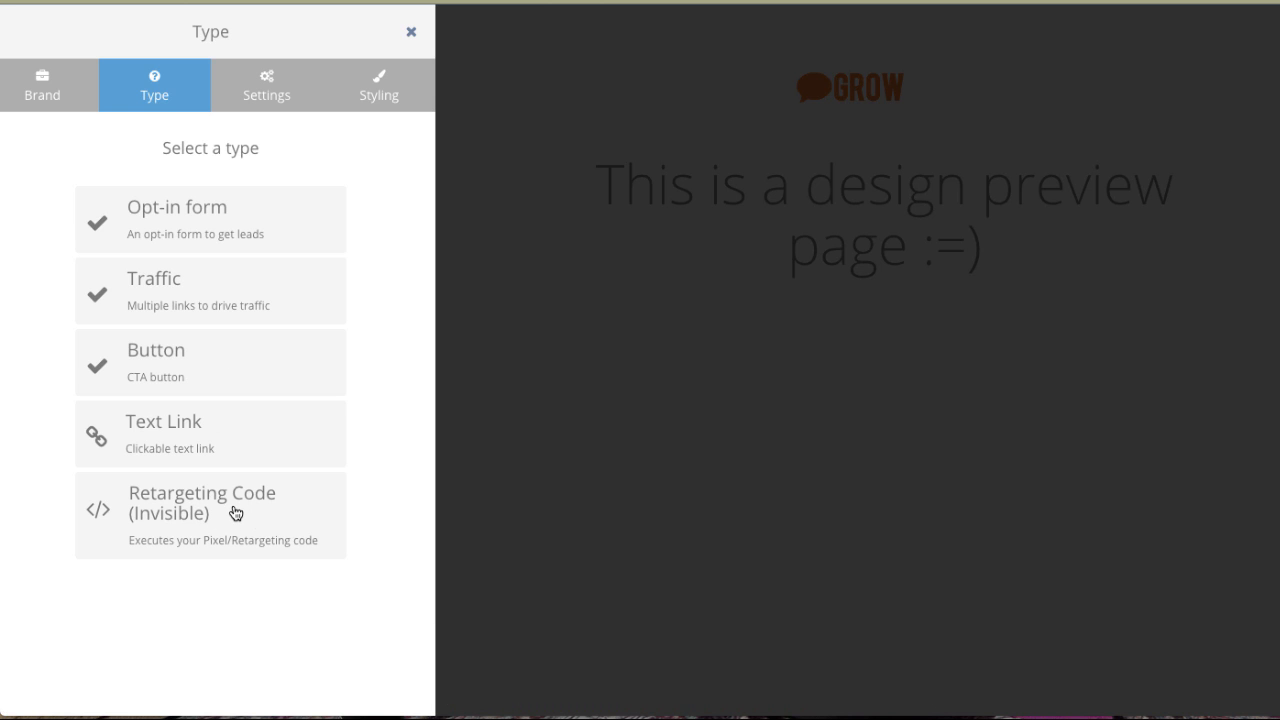
pyautogui.click(245, 518)
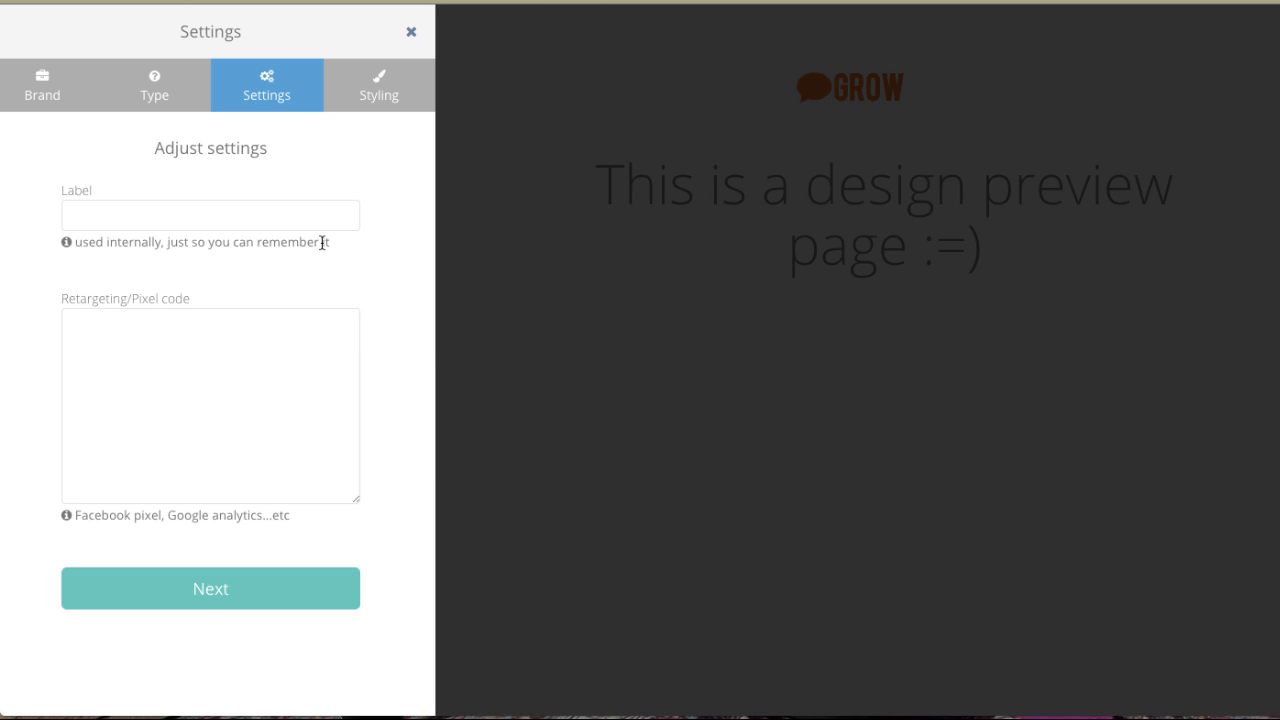
pyautogui.click(184, 106)
pyautogui.click(186, 303)
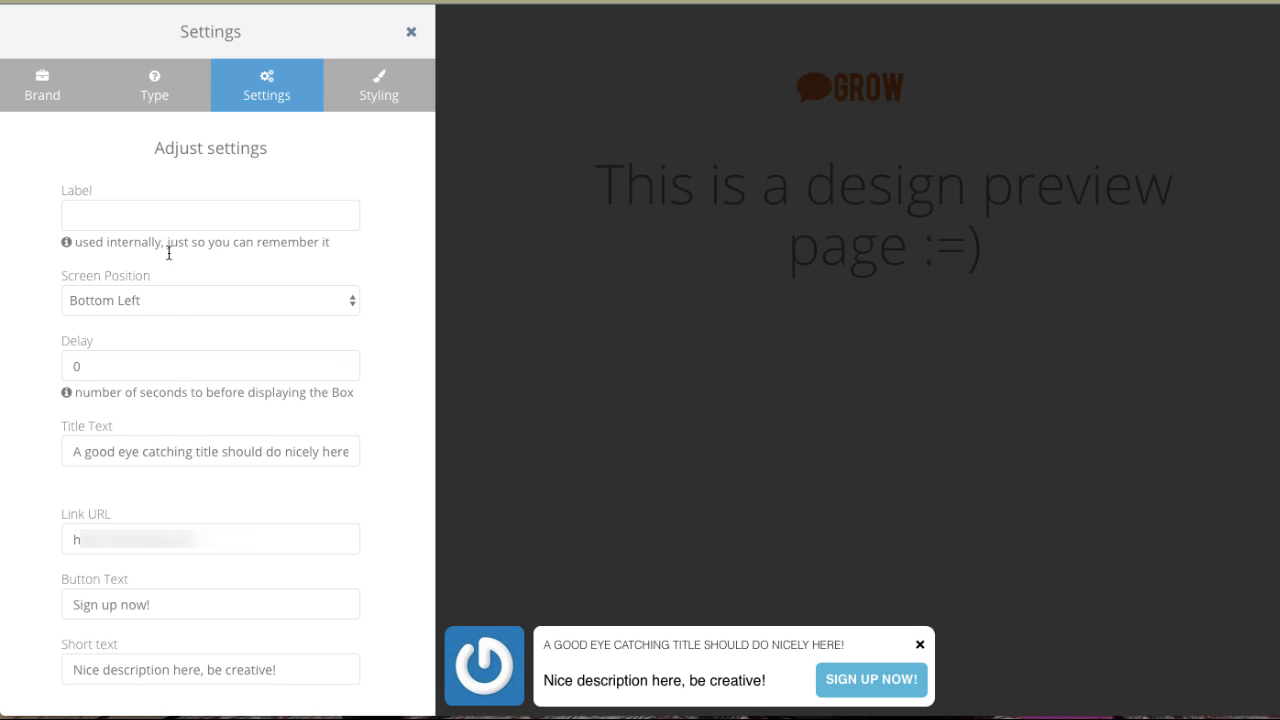
# Label the box Test.
pyautogui.click(133, 214)
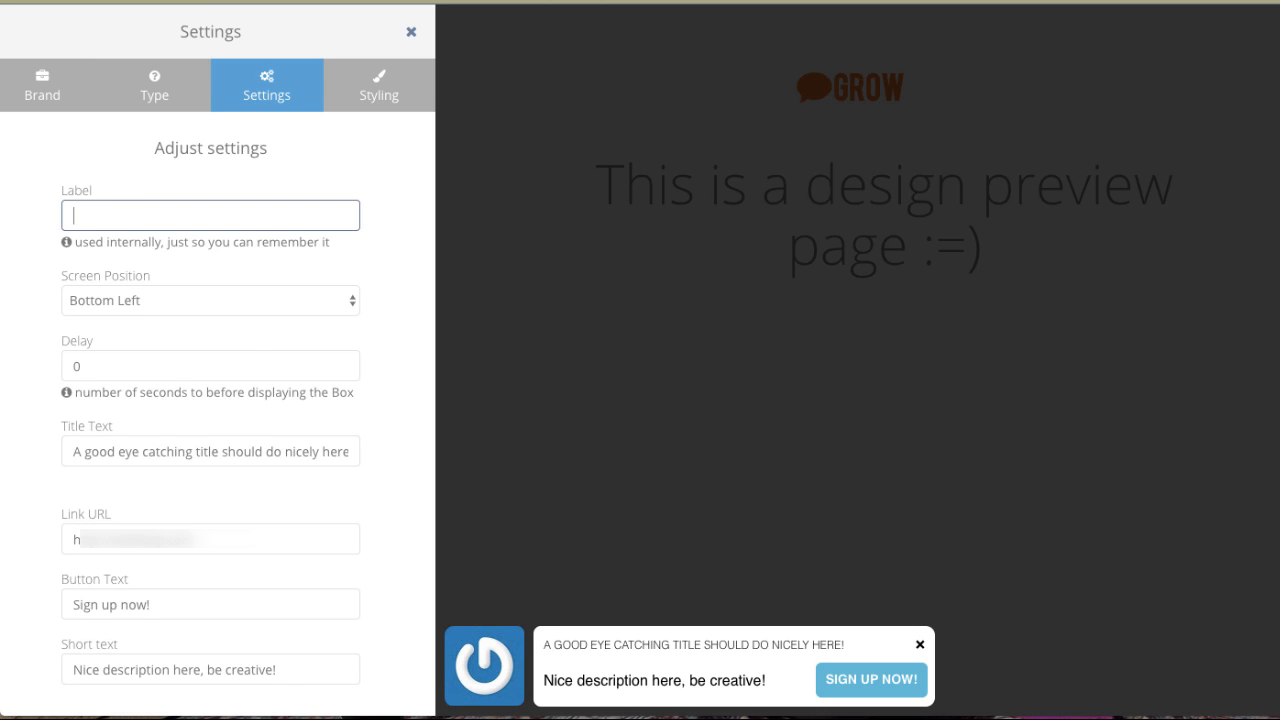
pyautogui.write('Test')
pyautogui.press('Tab')
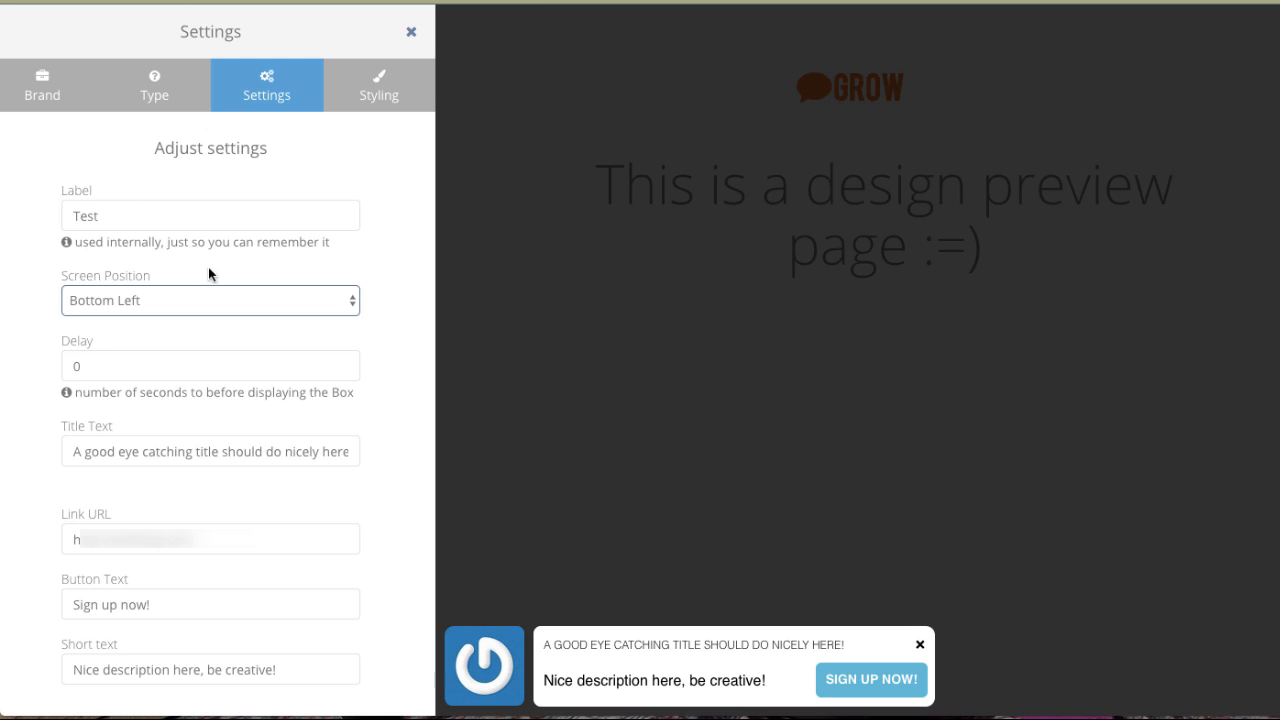
# Try the Top Left and Top Right screen positions, returning the box to Bottom Left.
pyautogui.click(197, 299)
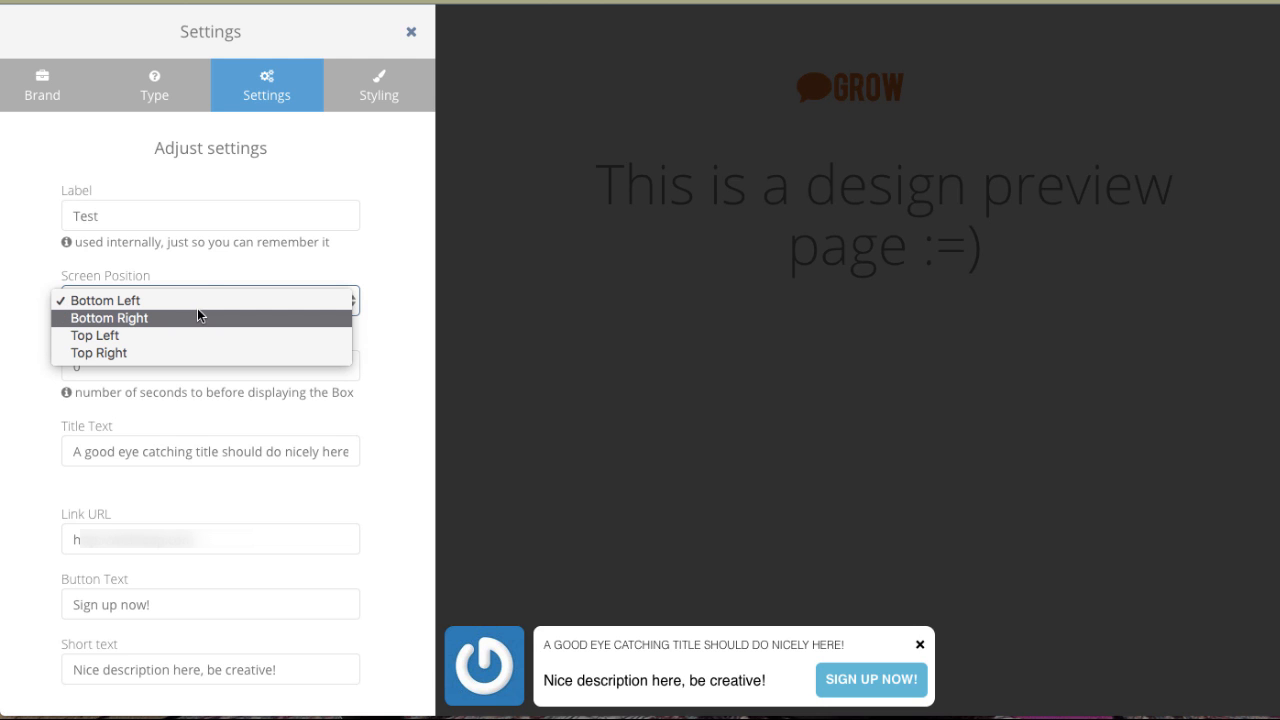
pyautogui.click(194, 336)
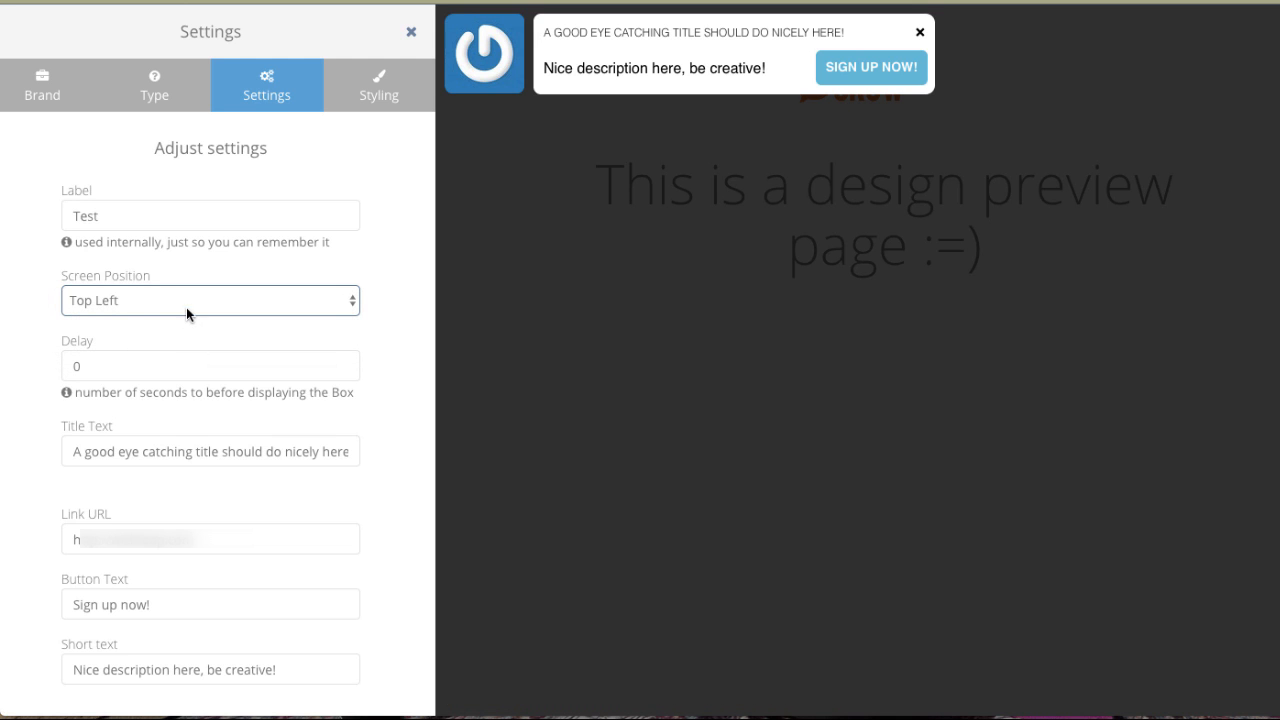
pyautogui.click(186, 301)
pyautogui.click(185, 321)
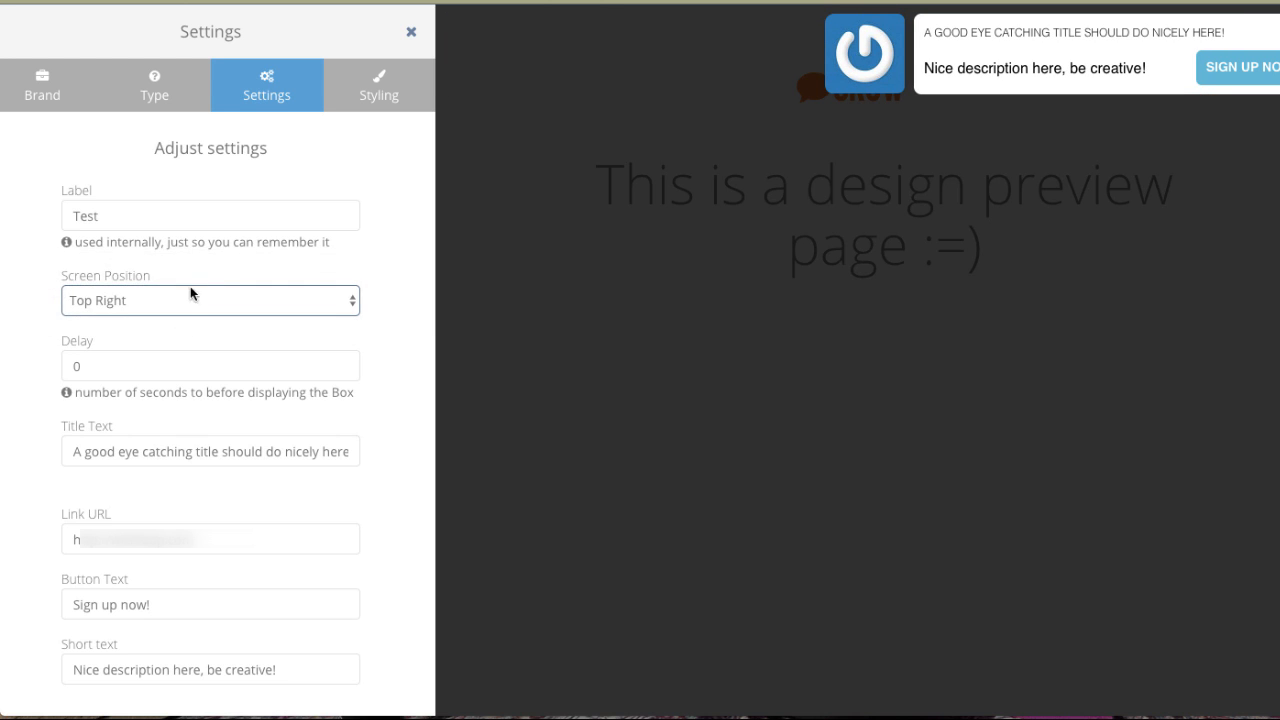
pyautogui.click(185, 299)
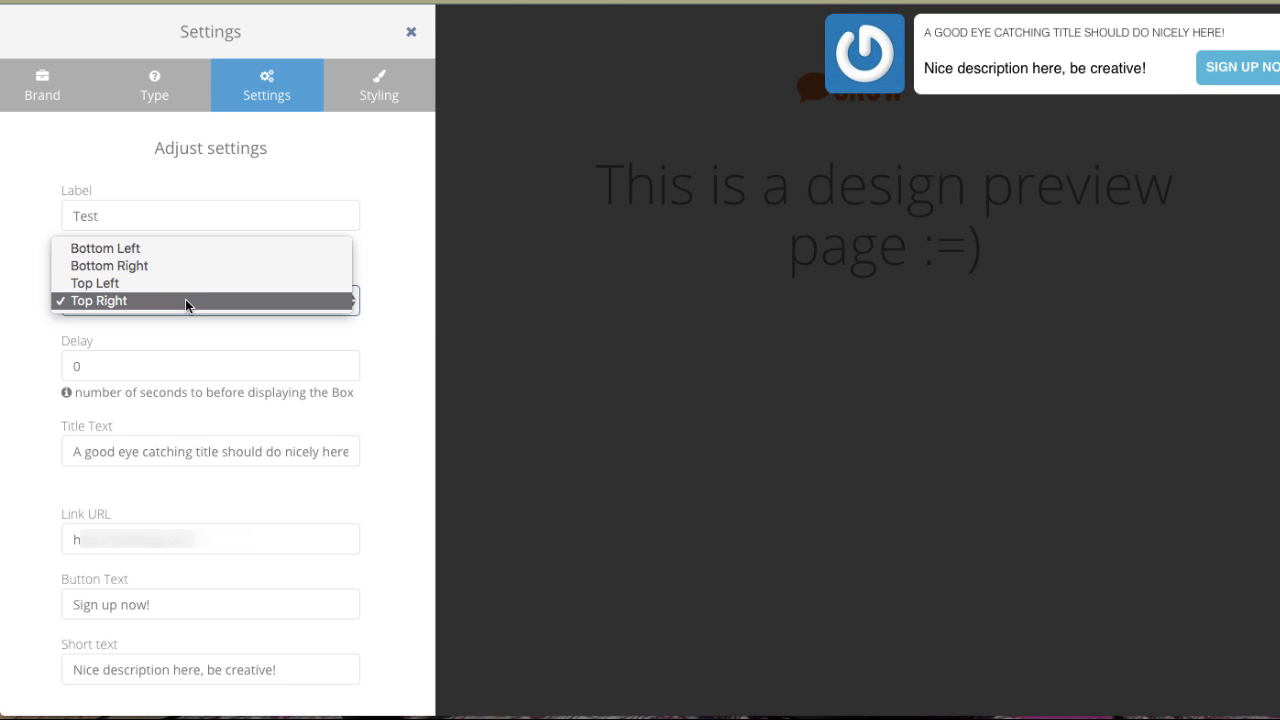
pyautogui.click(177, 247)
# Set the box's display delay to 5 seconds.
pyautogui.click(105, 366)
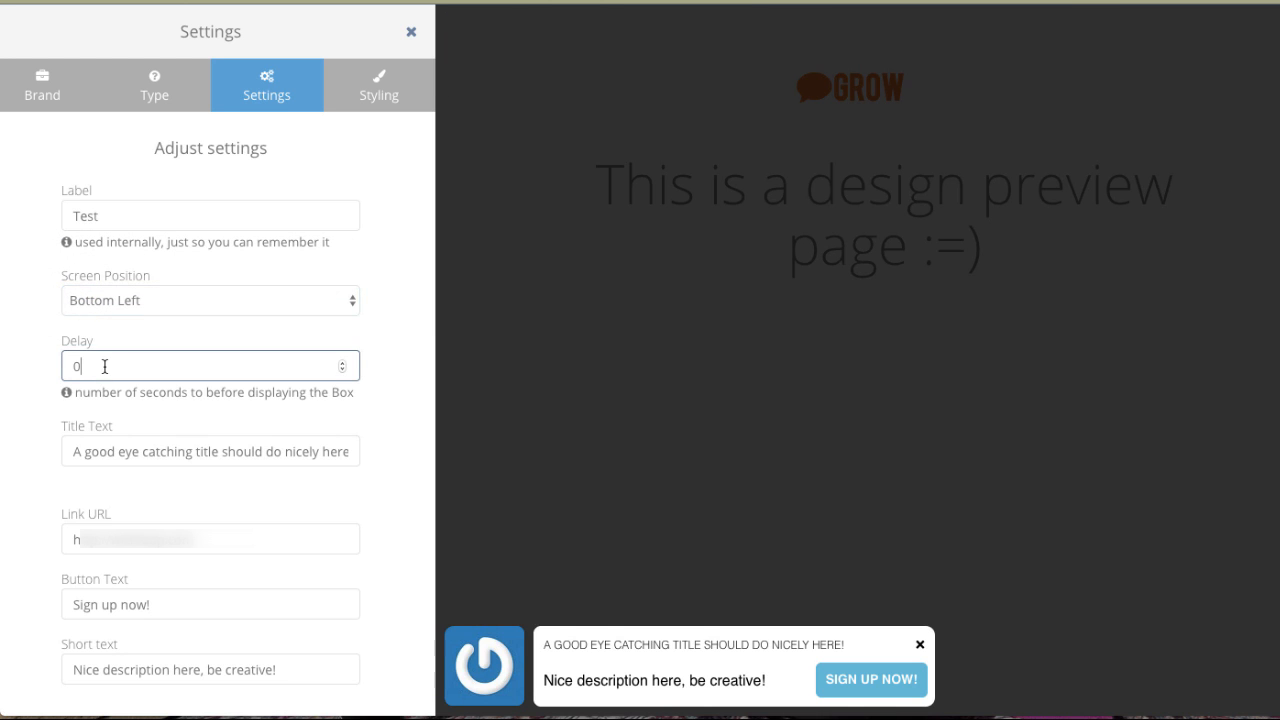
pyautogui.write('5')
pyautogui.click(117, 451)
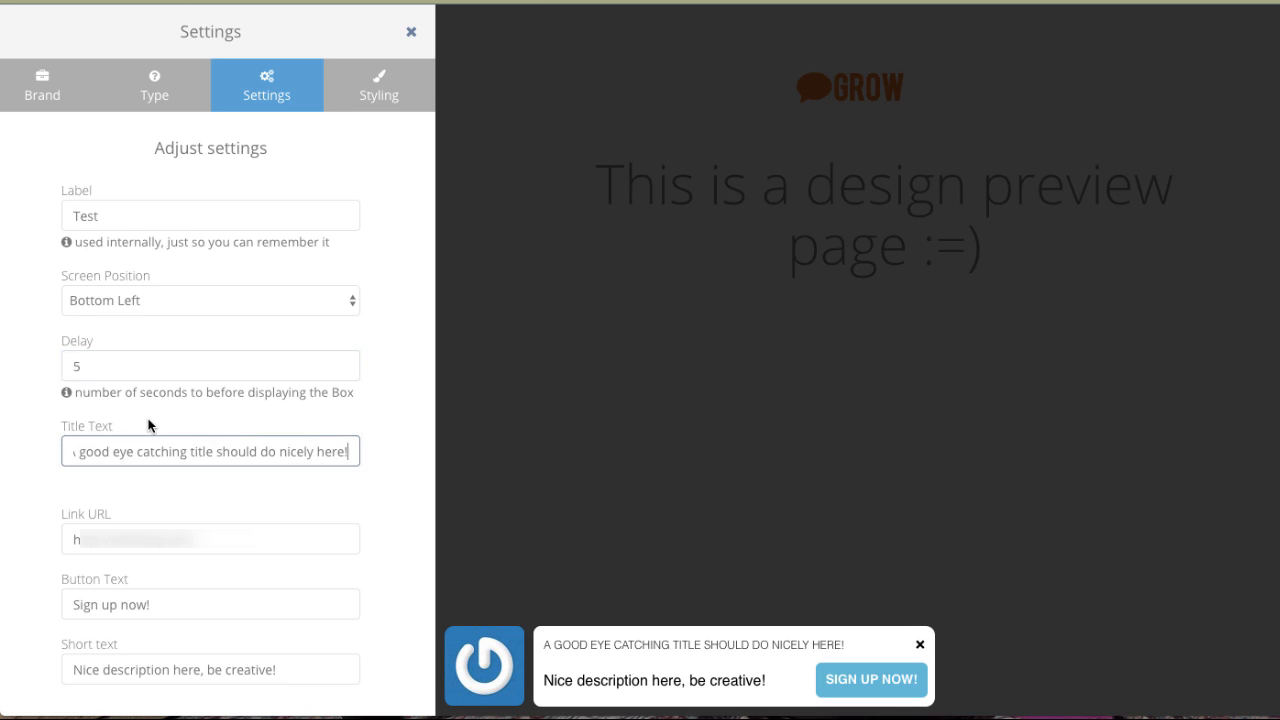
pyautogui.moveTo(80, 451); pyautogui.dragTo(424, 450)
pyautogui.hotkey('ctrl', 'a')
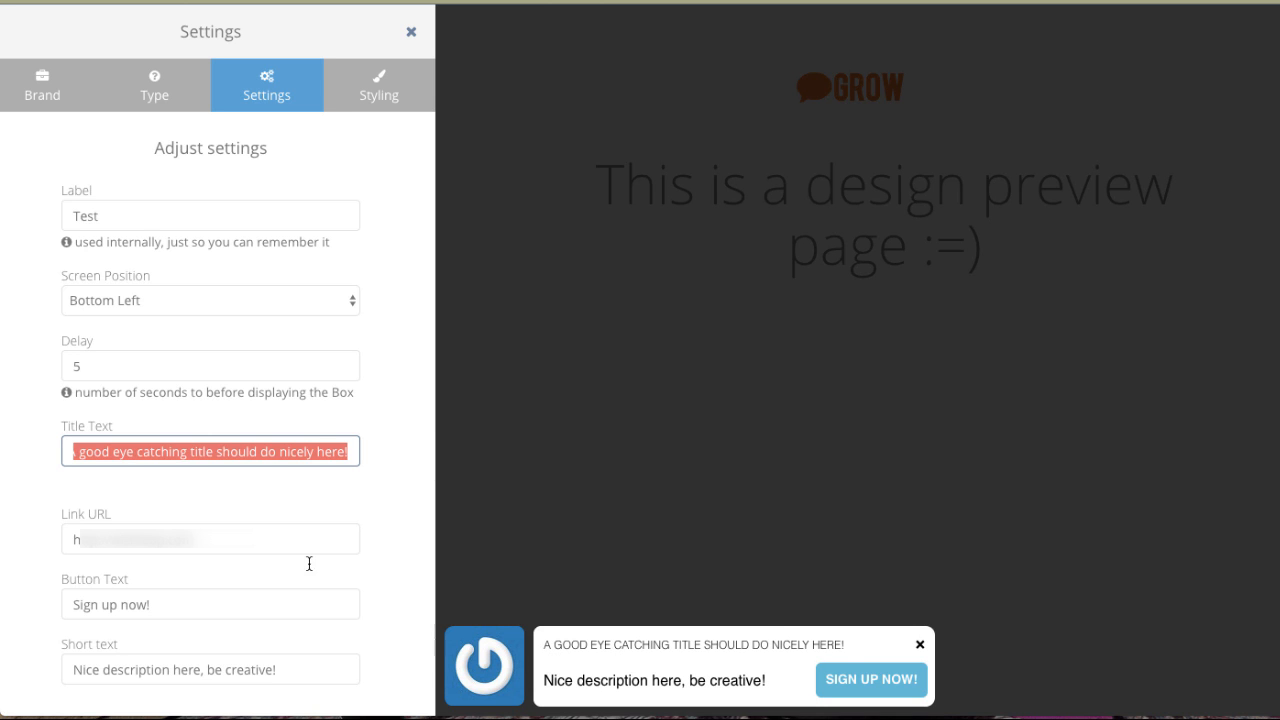
pyautogui.click(192, 541)
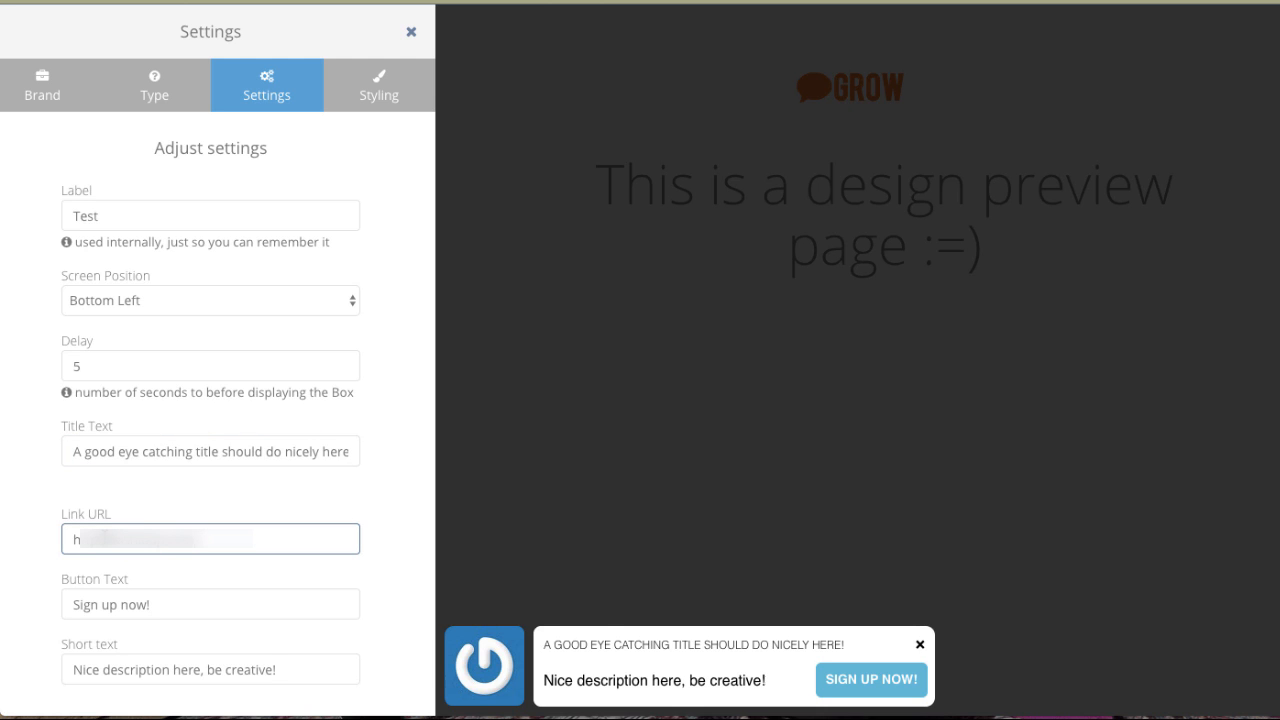
pyautogui.hotkey('ctrl', 'a')
pyautogui.write('htt')
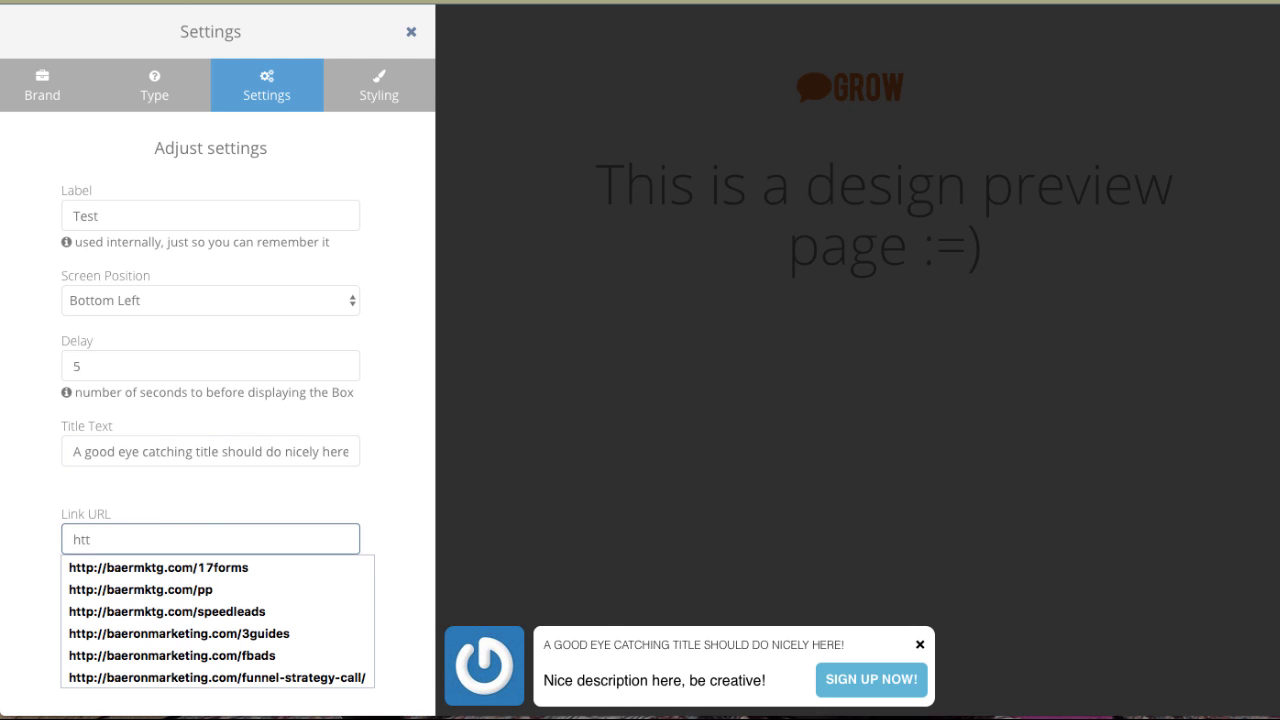
pyautogui.press('Down')
pyautogui.press('Down')
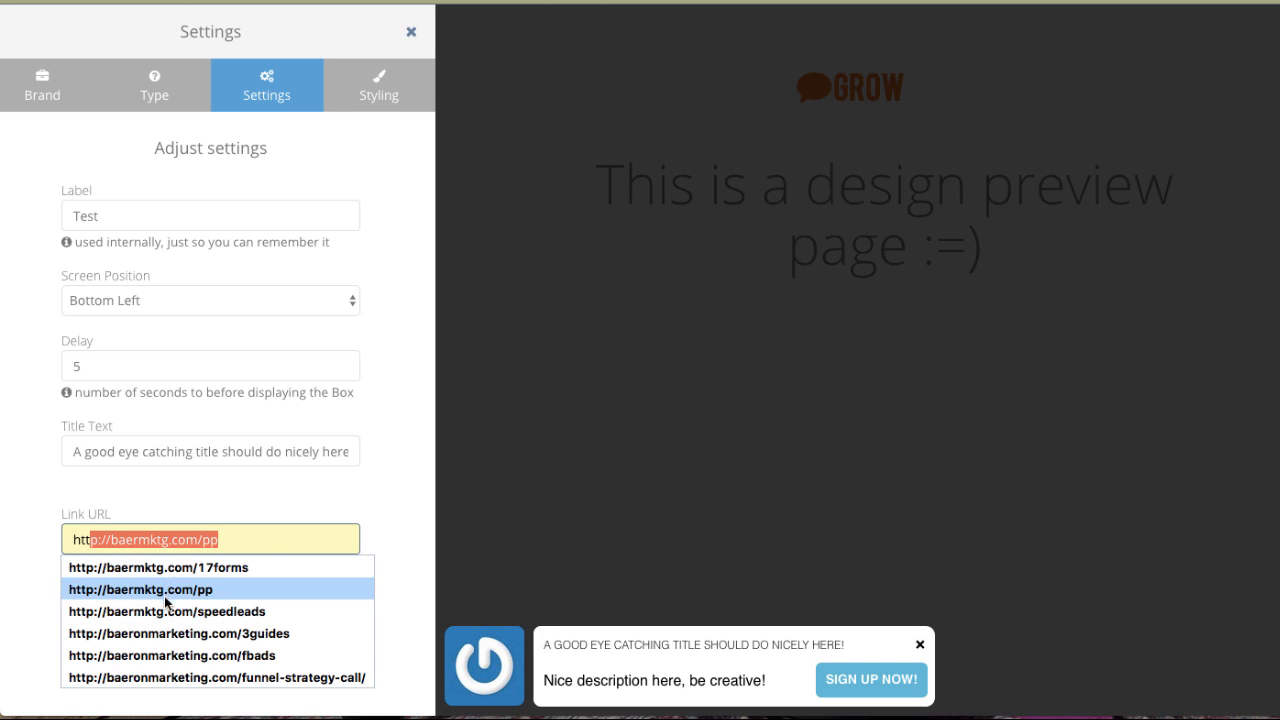
pyautogui.click(167, 633)
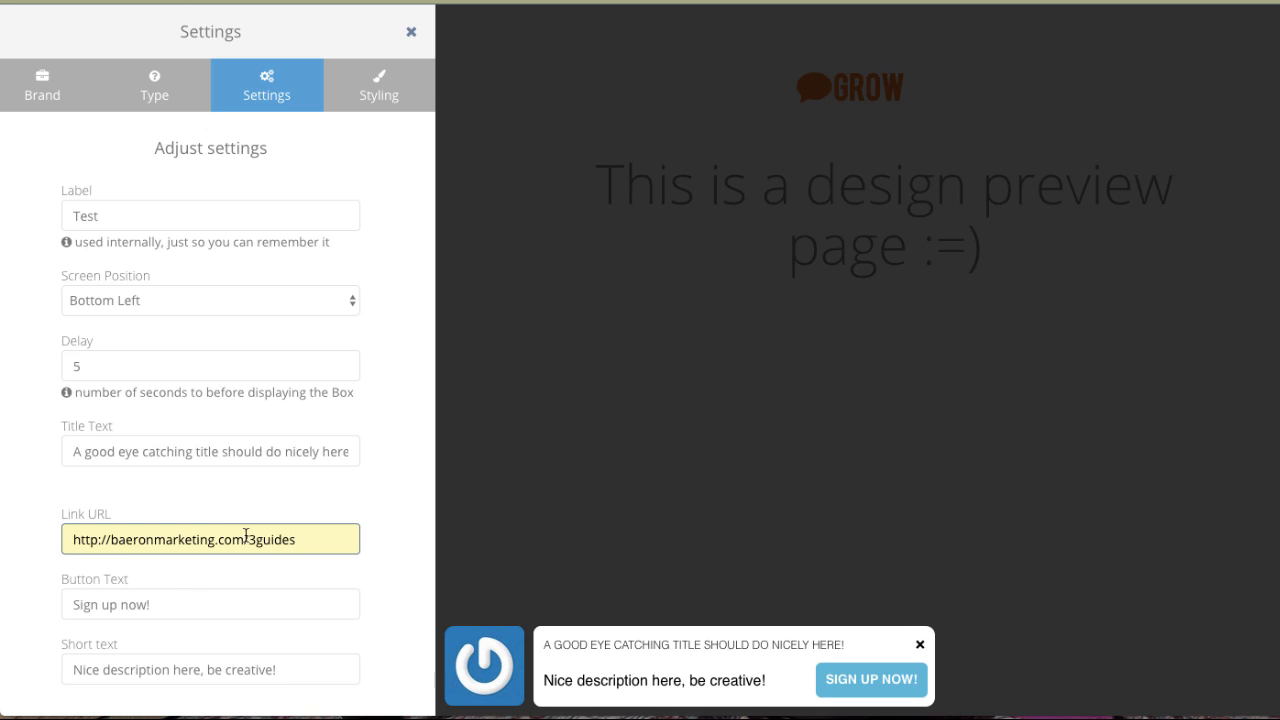
pyautogui.moveTo(247, 539); pyautogui.dragTo(287, 539)
pyautogui.press('BackSpace')
pyautogui.press('Delete')
pyautogui.press('Delete')
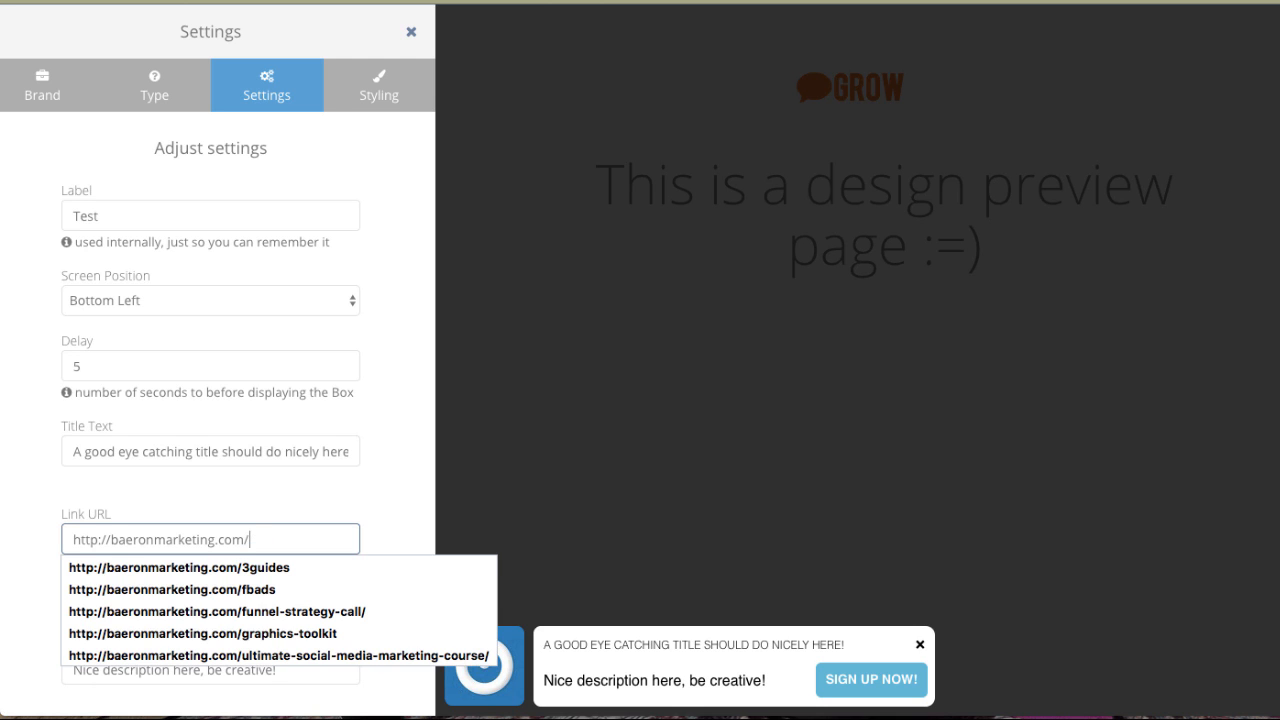
pyautogui.click(29, 500)
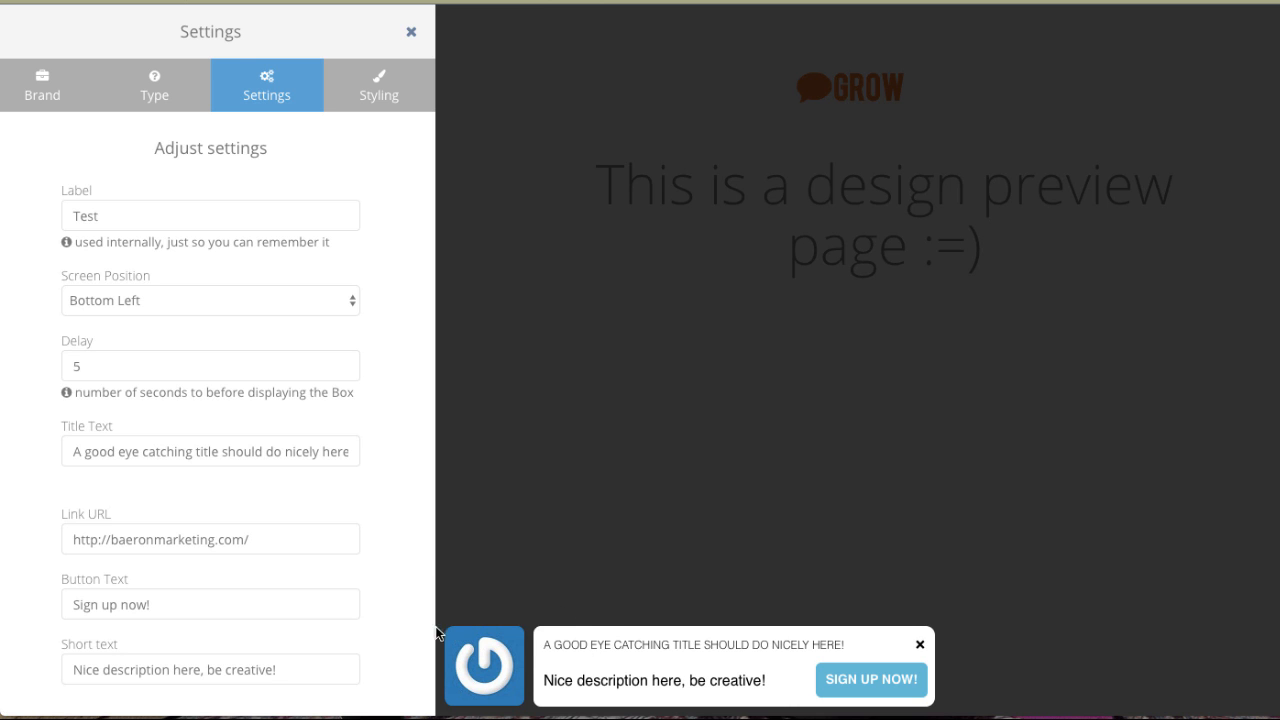
# Try the Square, One Piece and Full Width box styles, returning the style to Default.
pyautogui.scroll(-3, 237, 640)
pyautogui.scroll(3, 237, 634)
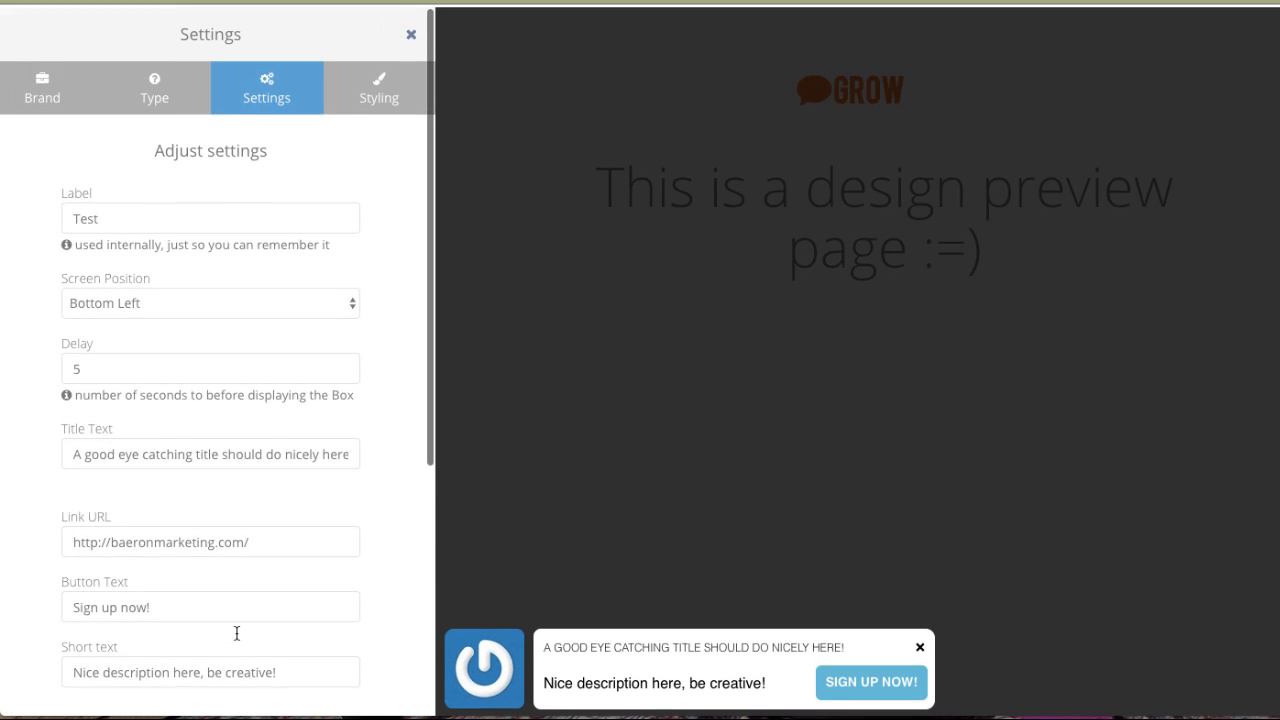
pyautogui.click(376, 84)
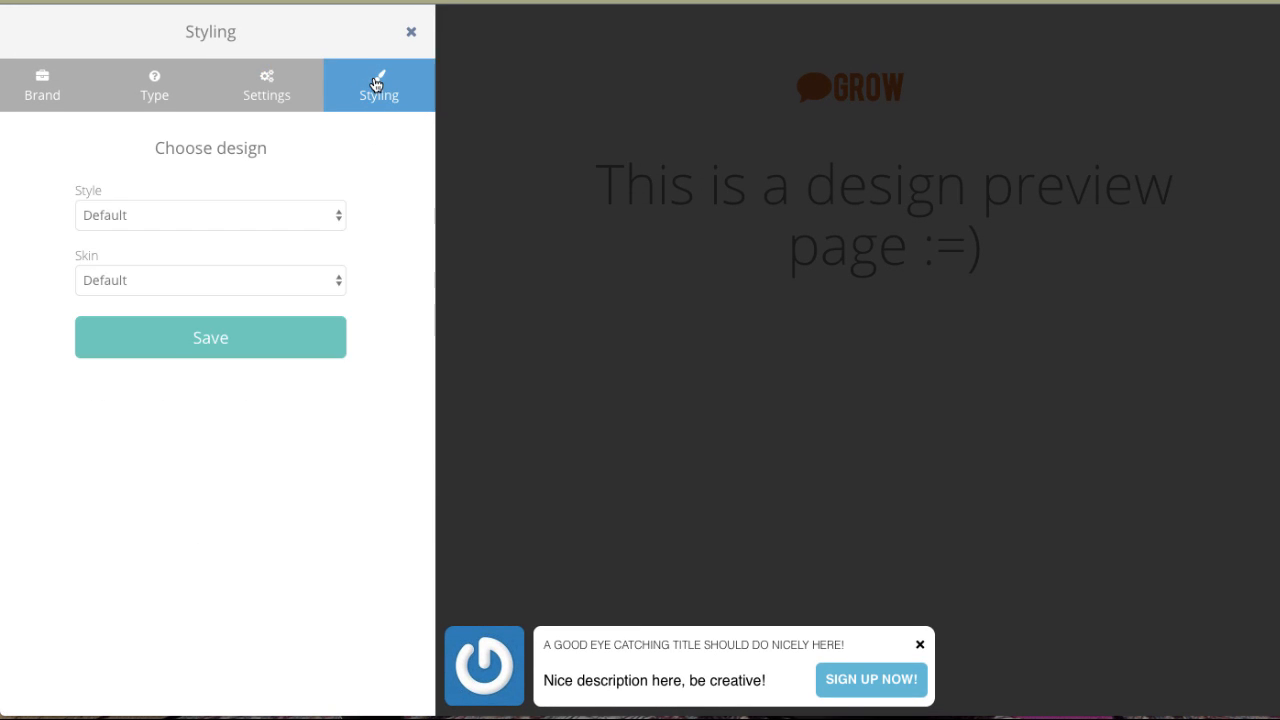
pyautogui.click(230, 218)
pyautogui.click(228, 228)
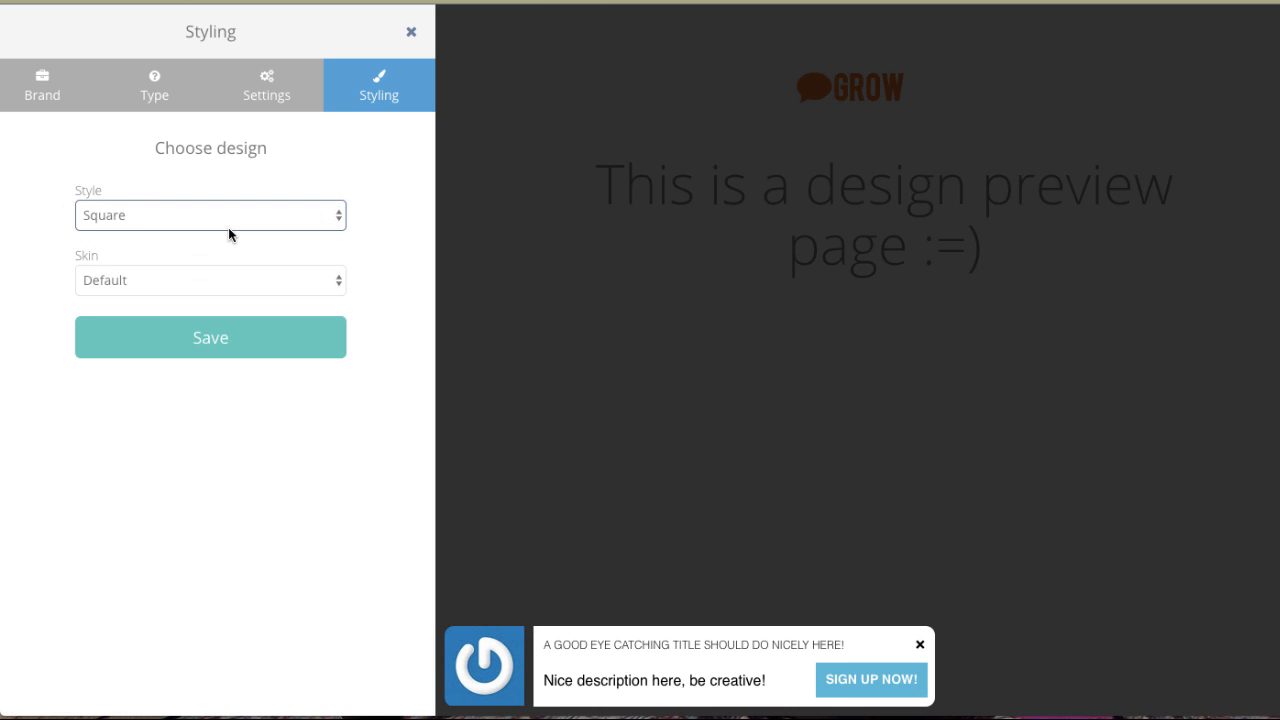
pyautogui.click(220, 208)
pyautogui.click(216, 231)
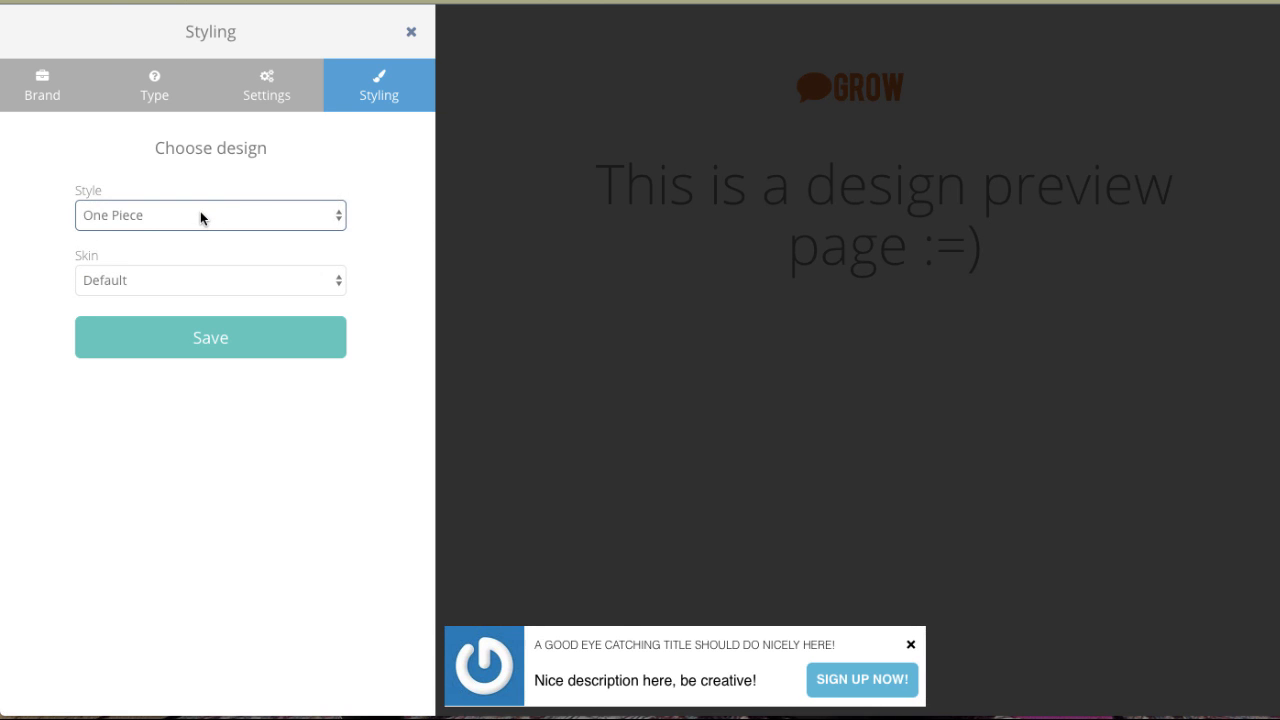
pyautogui.click(200, 216)
pyautogui.click(189, 233)
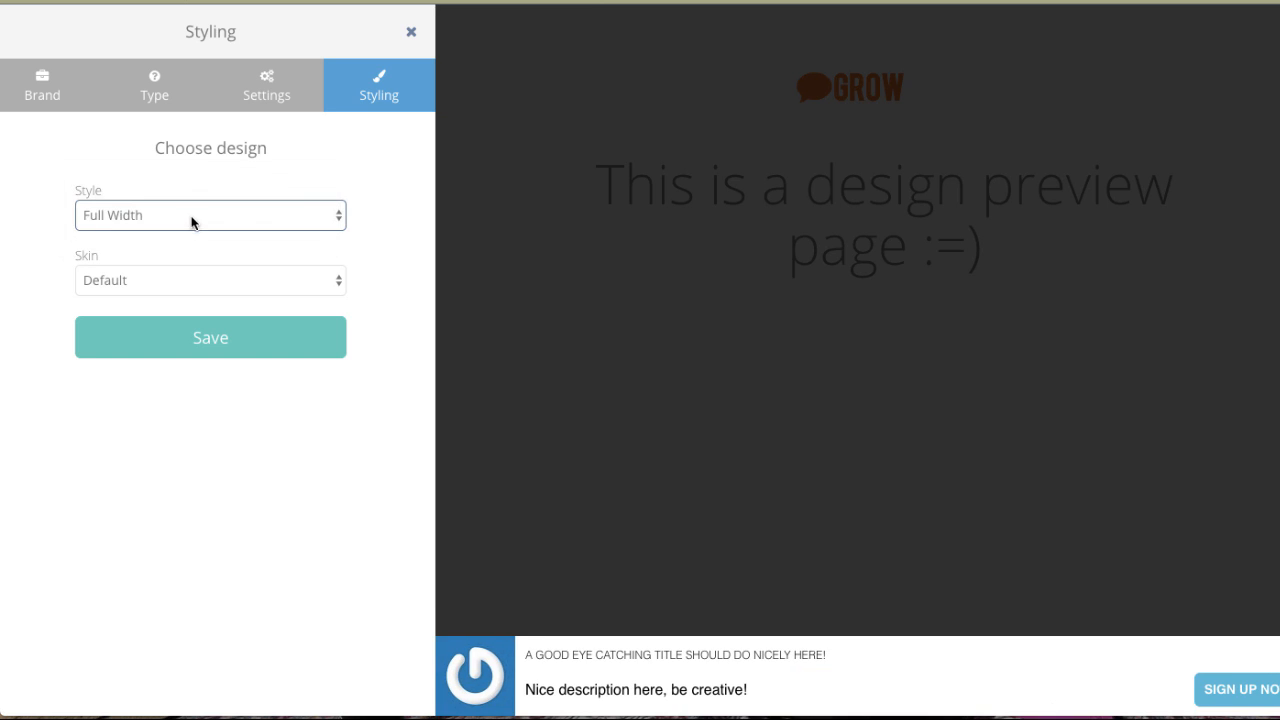
pyautogui.click(192, 222)
pyautogui.press('Escape')
# Set the box's skin to Dreams and save the box.
pyautogui.click(150, 281)
pyautogui.click(145, 299)
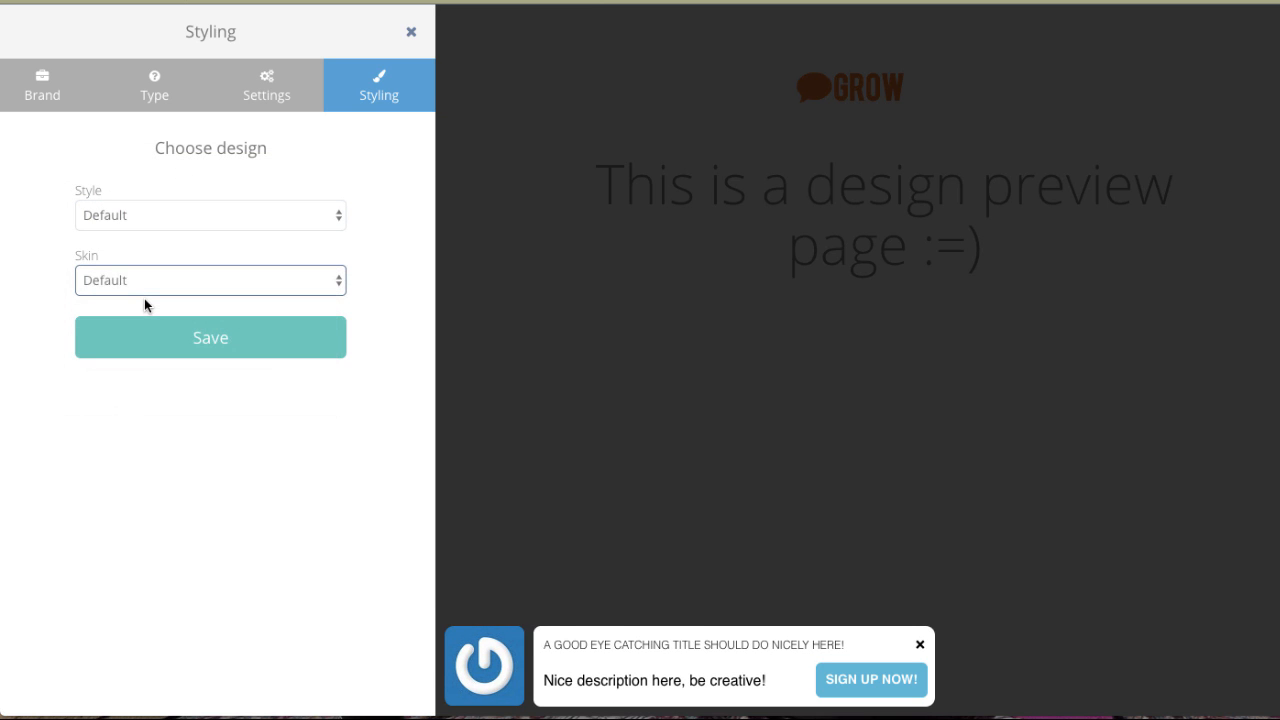
pyautogui.click(137, 280)
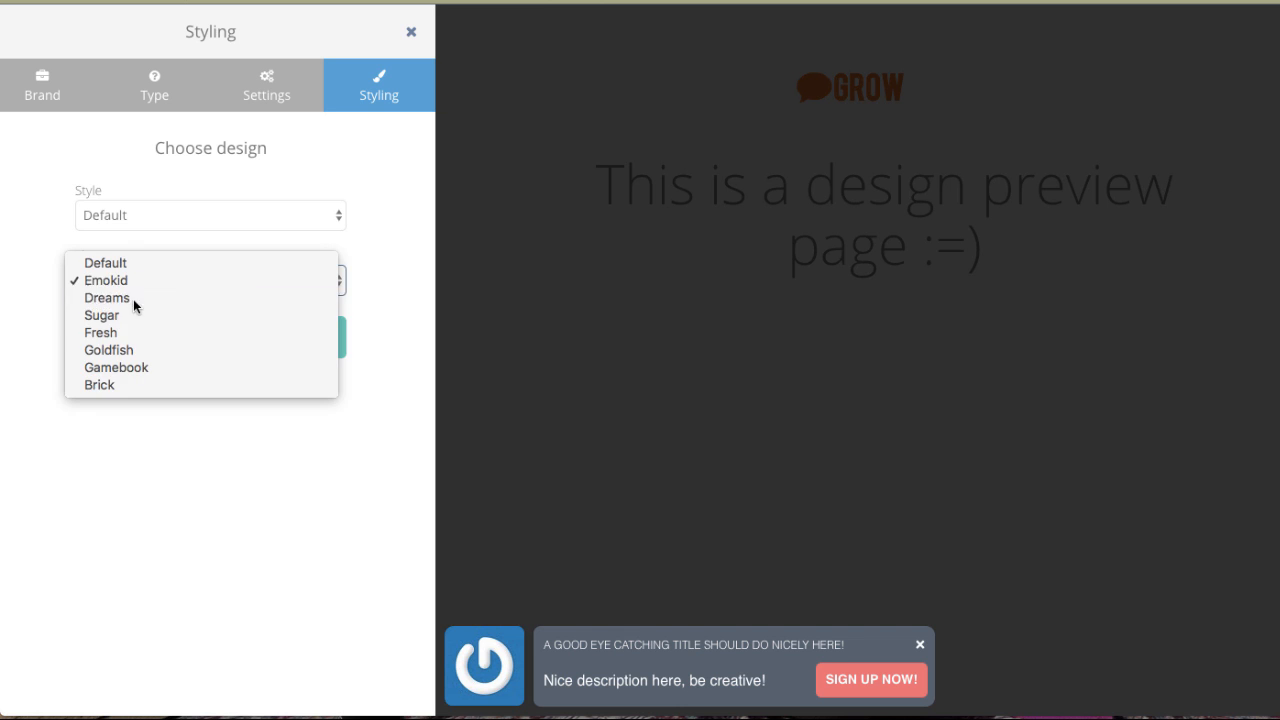
pyautogui.click(107, 298)
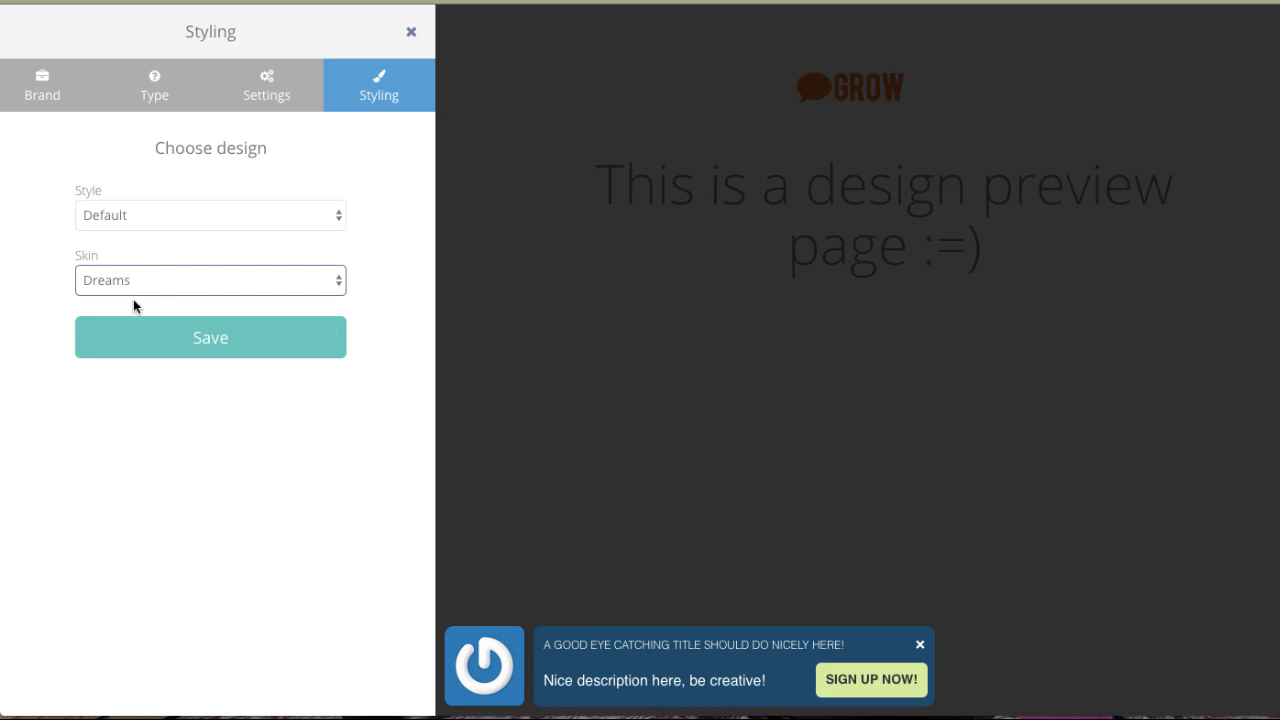
pyautogui.click(224, 345)
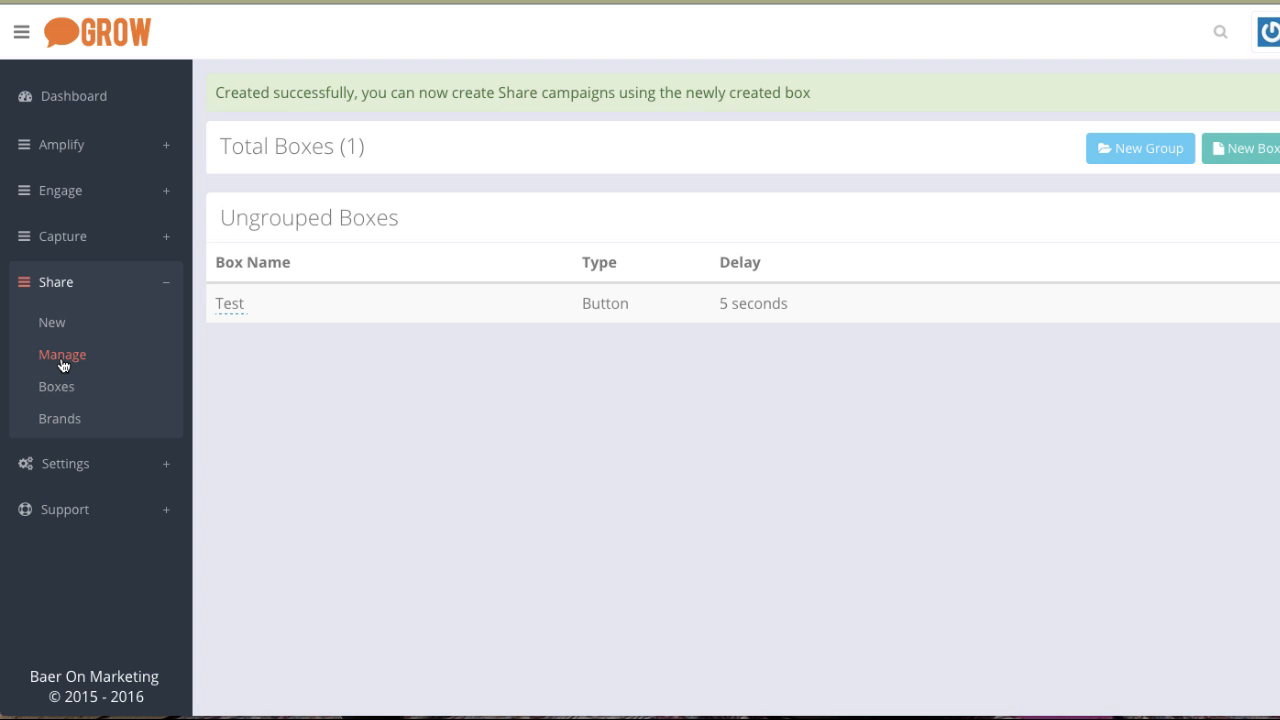
pyautogui.click(54, 326)
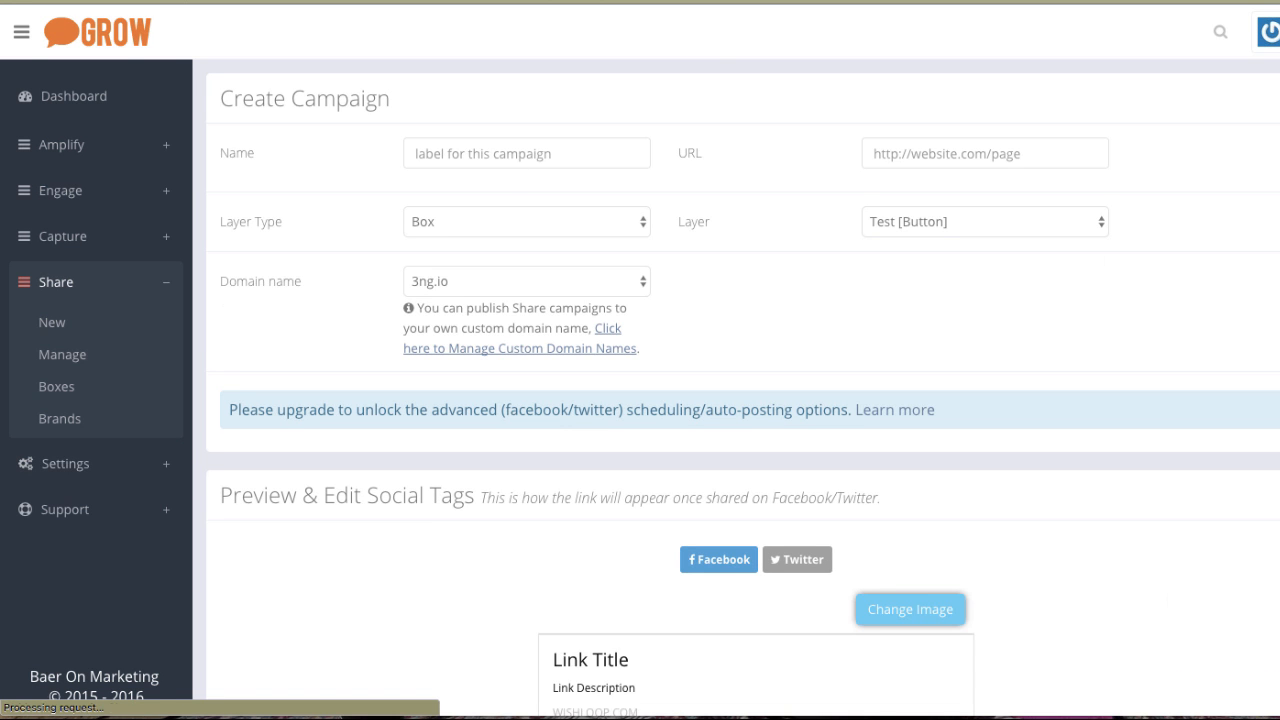
pyautogui.click(461, 154)
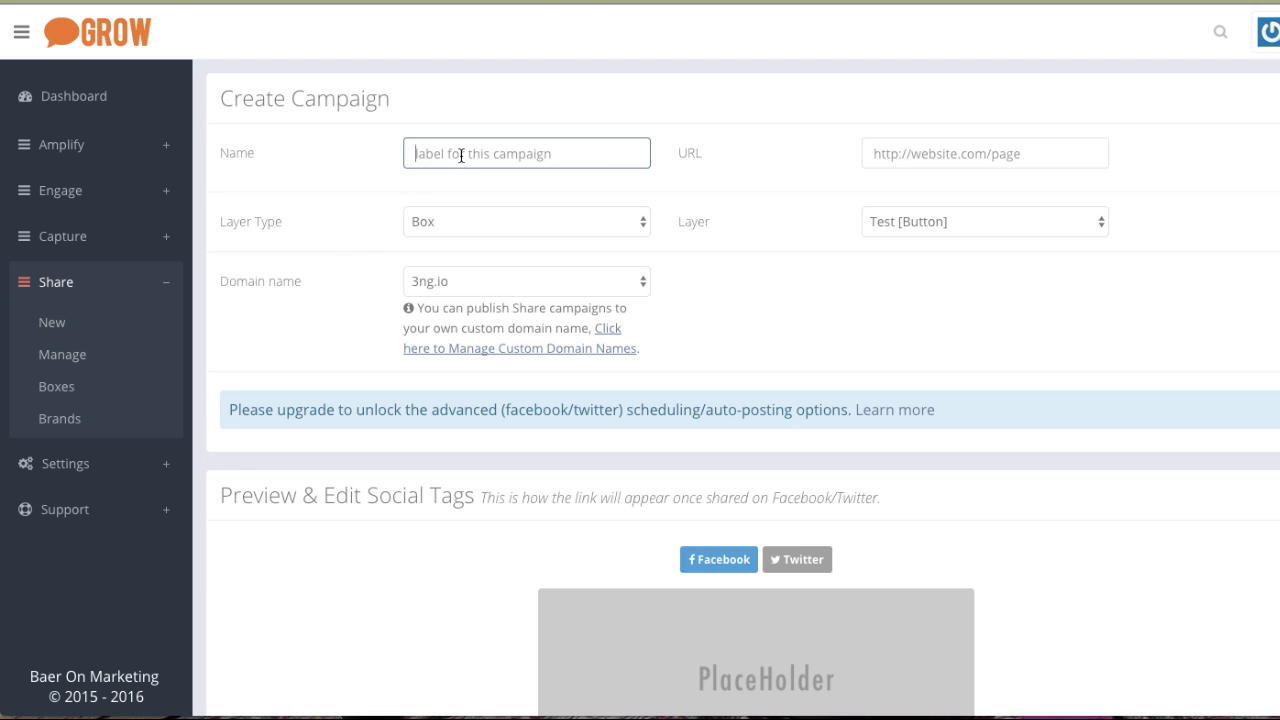
pyautogui.write('USA')
pyautogui.press('Down')
pyautogui.press('Tab')
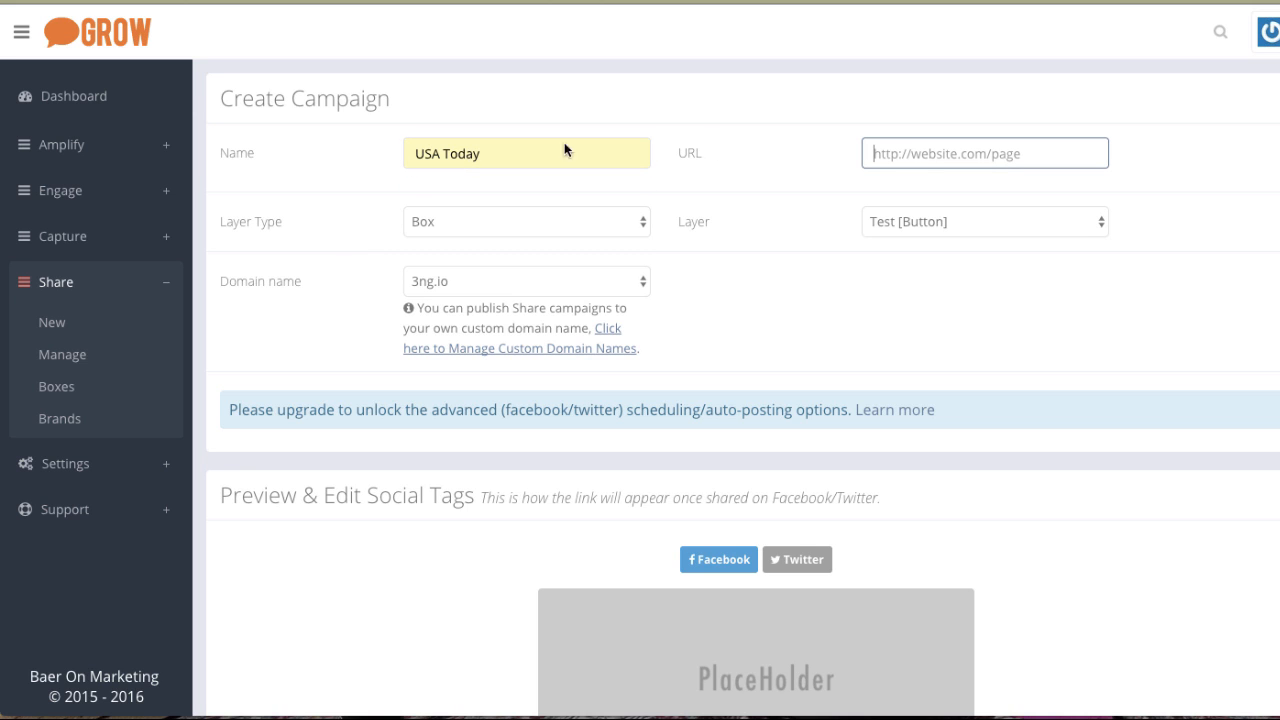
pyautogui.write('htt')
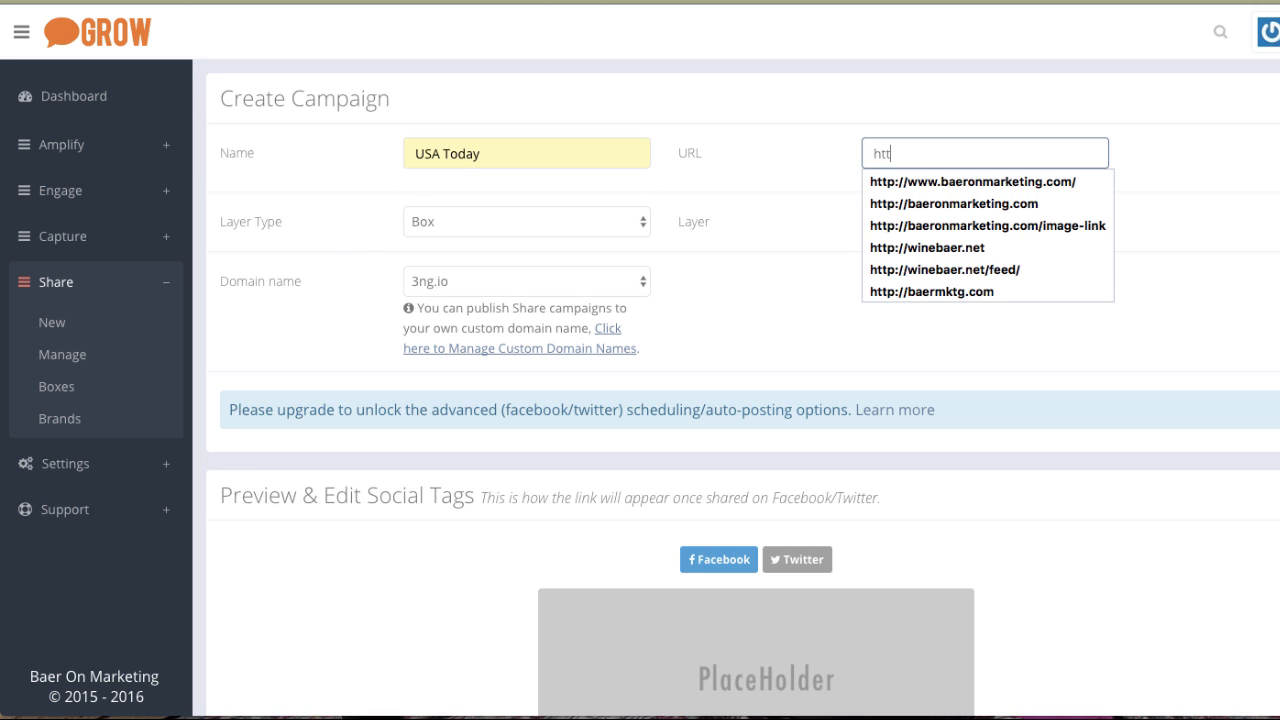
pyautogui.write('p://usat')
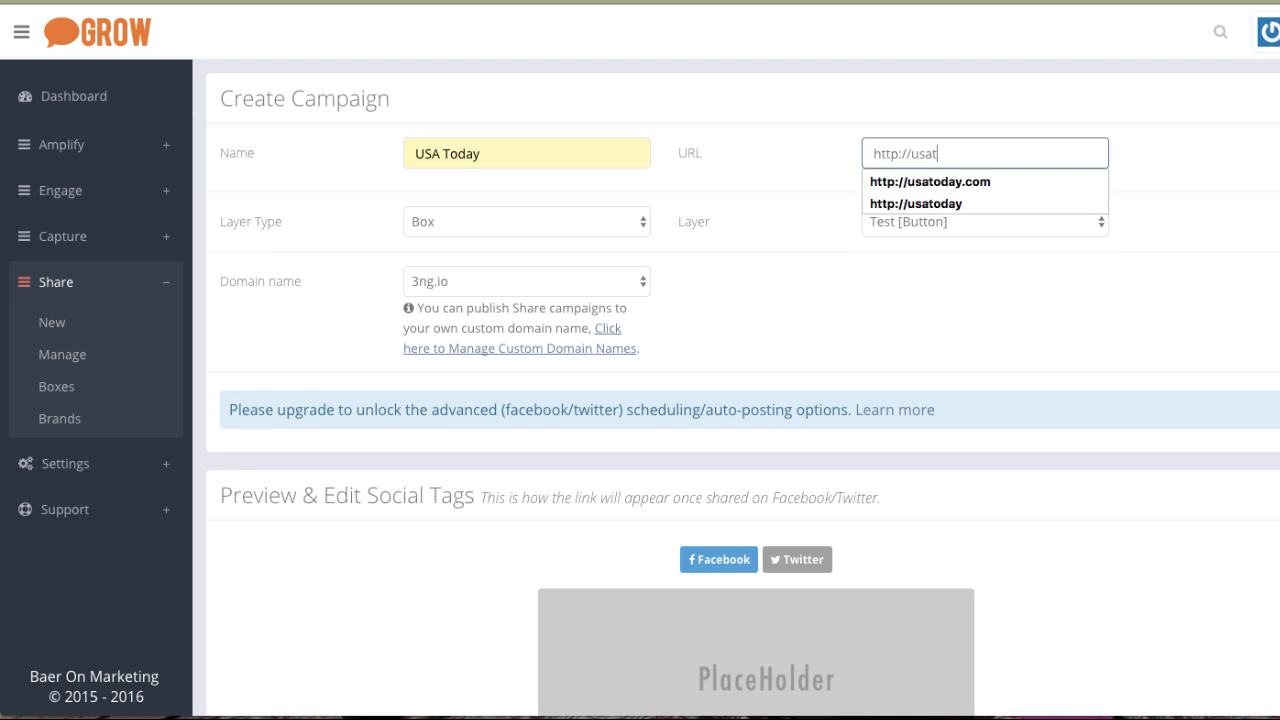
pyautogui.write('oday.com')
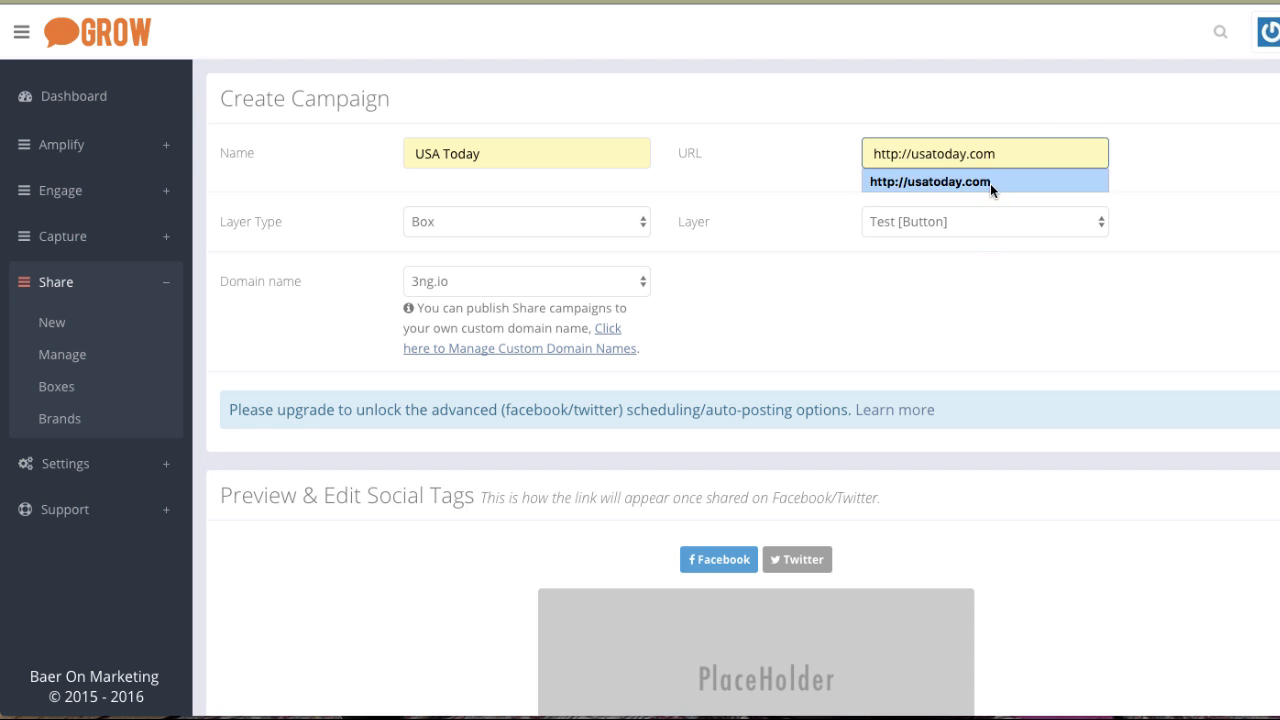
pyautogui.click(990, 183)
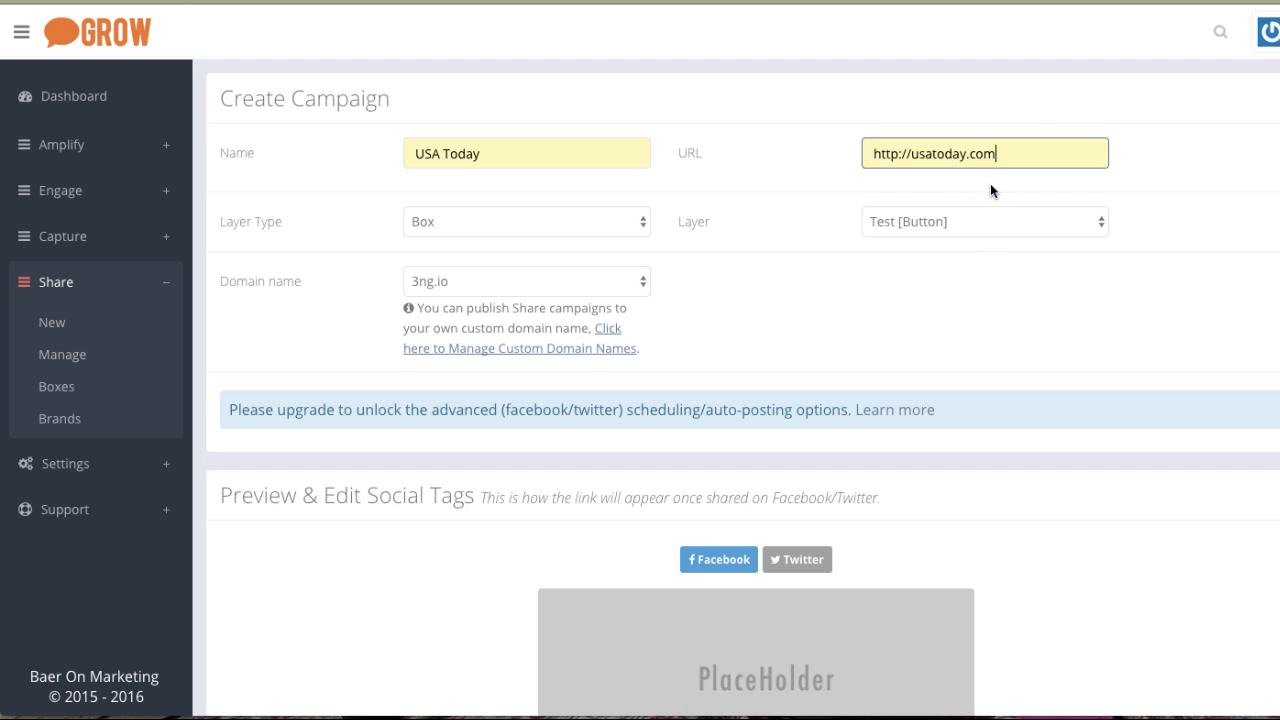
# Try the Popup/Conversion Mat layer type, then return to Box with the Test [Button] layer.
pyautogui.click(502, 217)
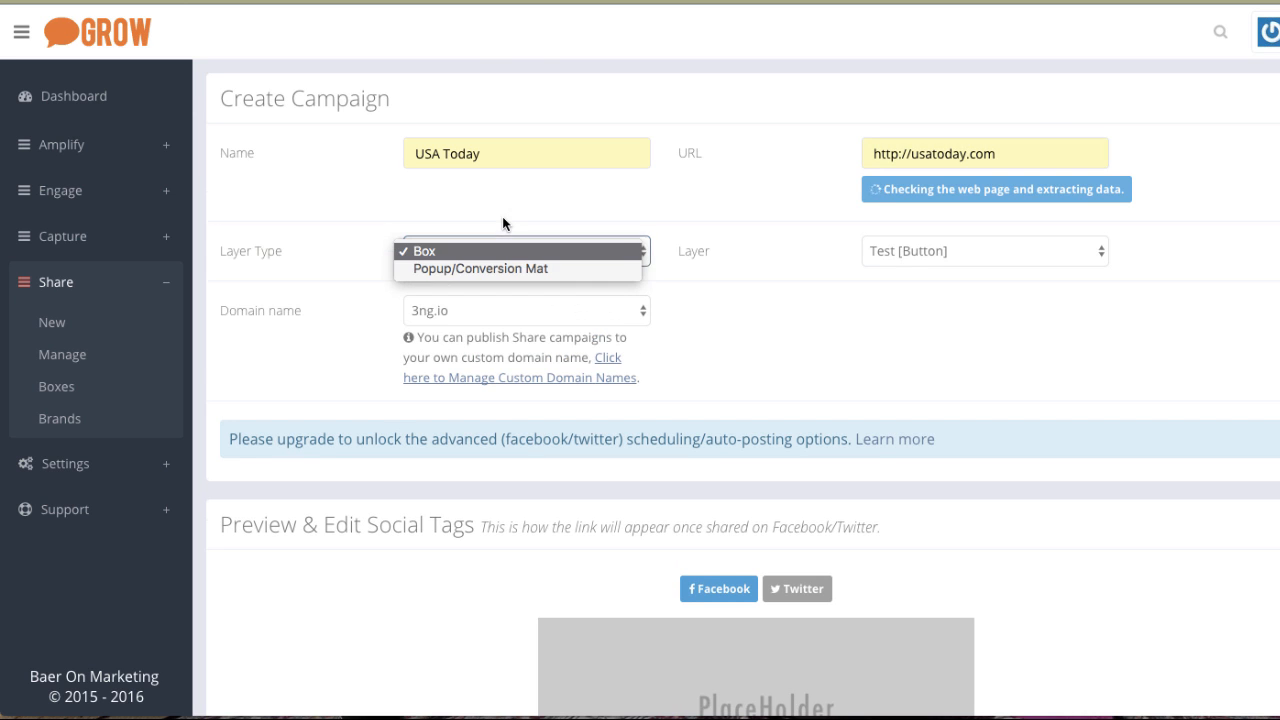
pyautogui.click(495, 269)
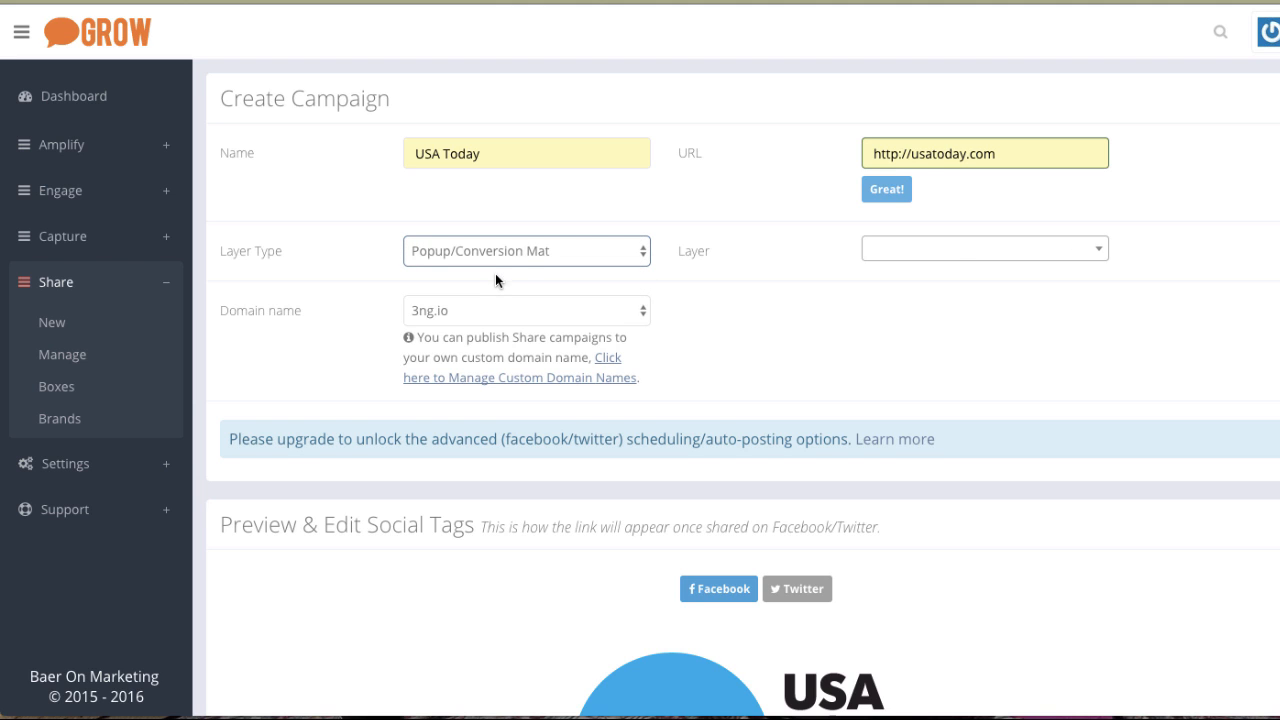
pyautogui.click(940, 260)
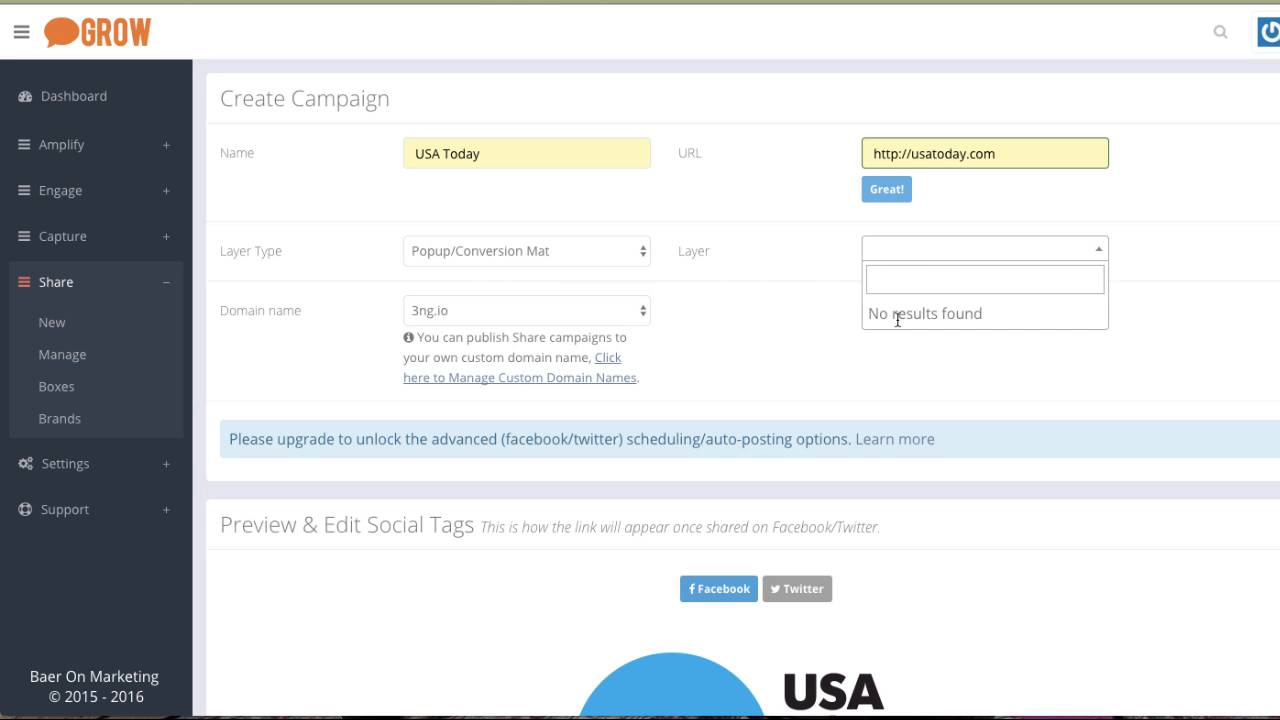
pyautogui.click(593, 255)
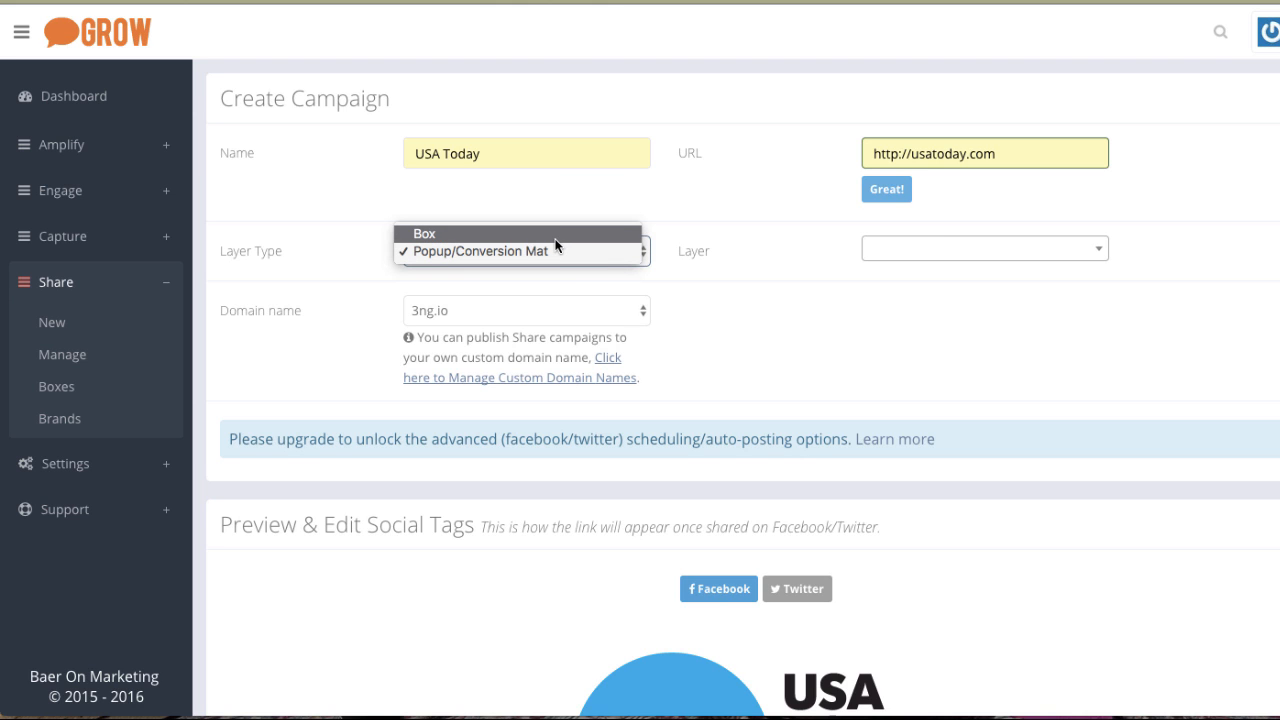
pyautogui.click(555, 243)
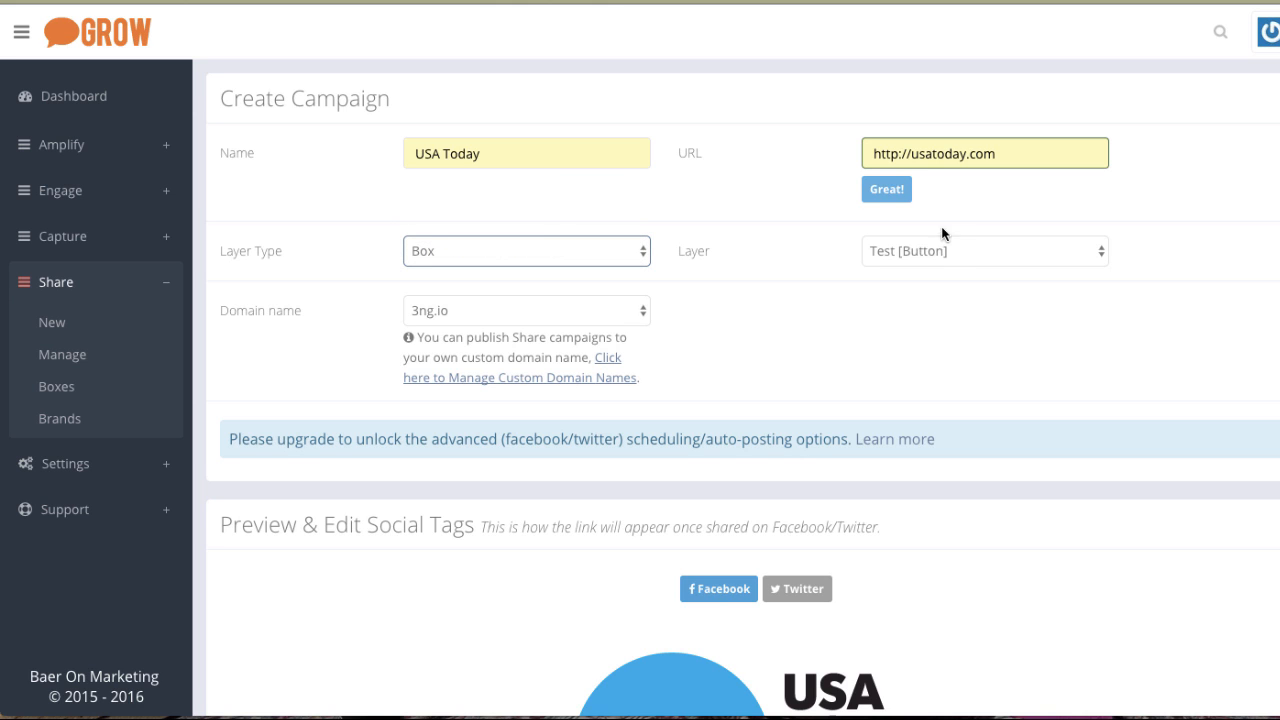
pyautogui.click(894, 252)
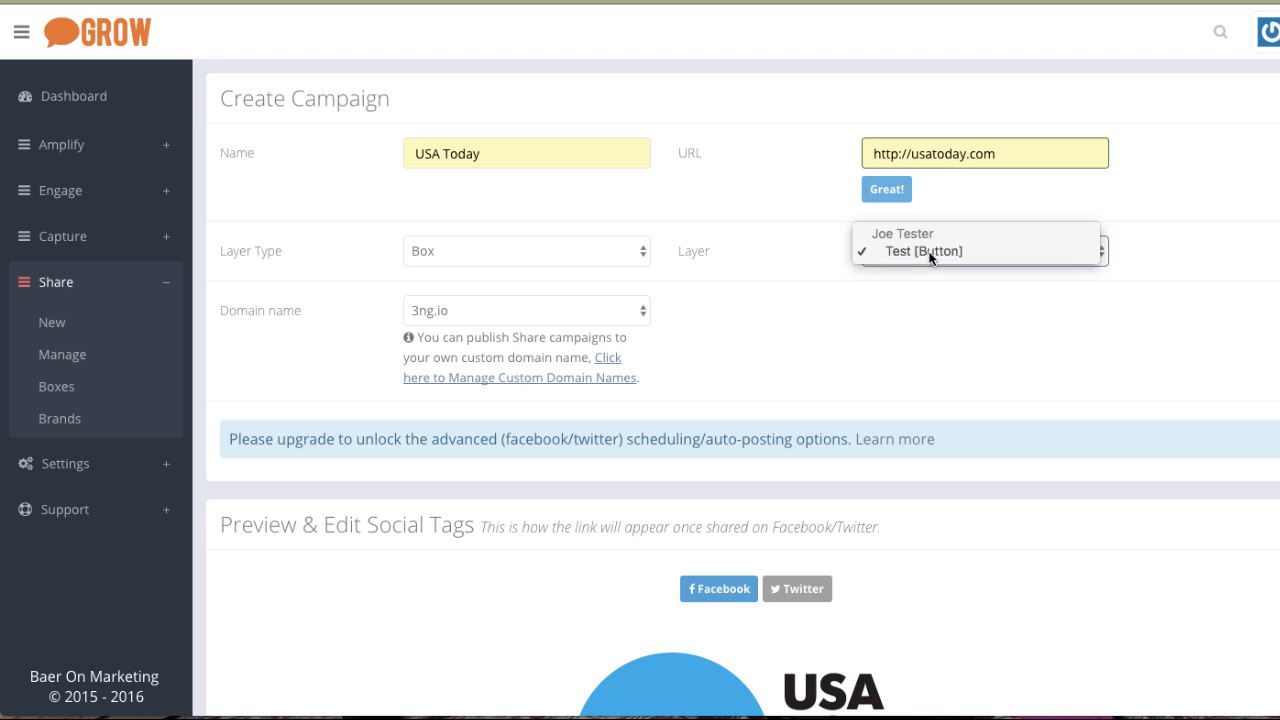
pyautogui.click(901, 252)
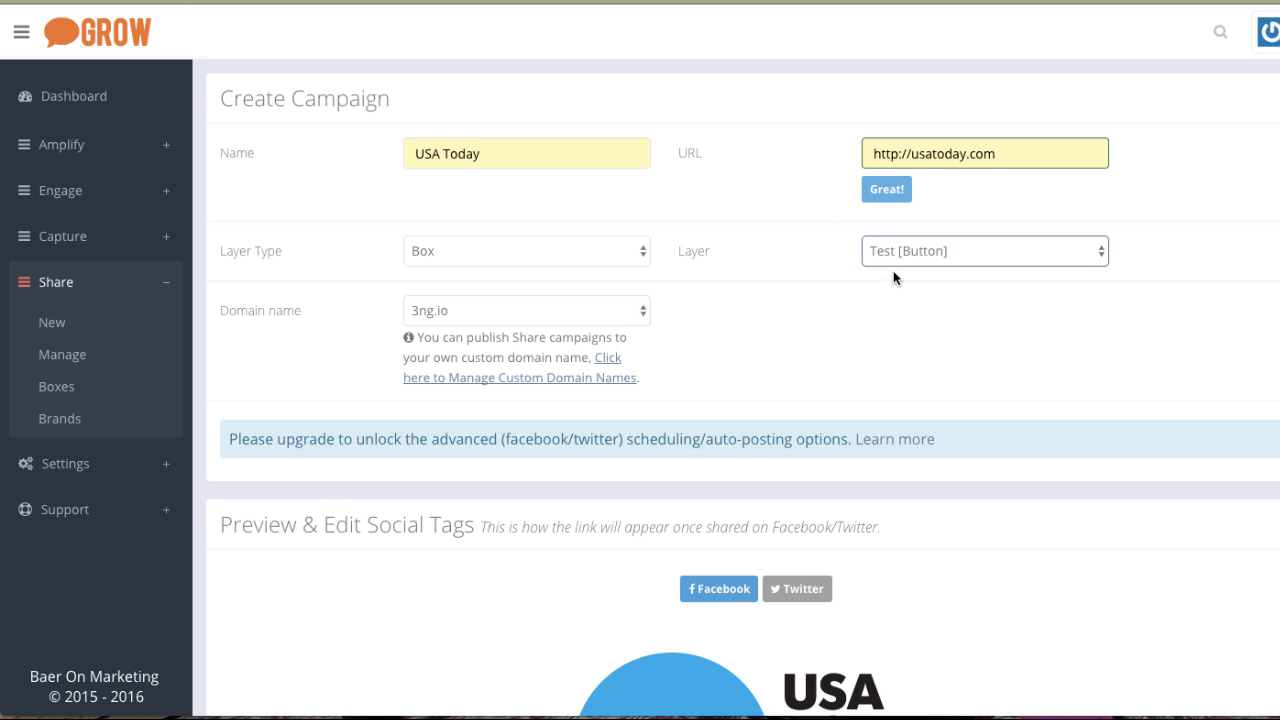
# Save the USA Today campaign.
pyautogui.scroll(-5, 751, 378)
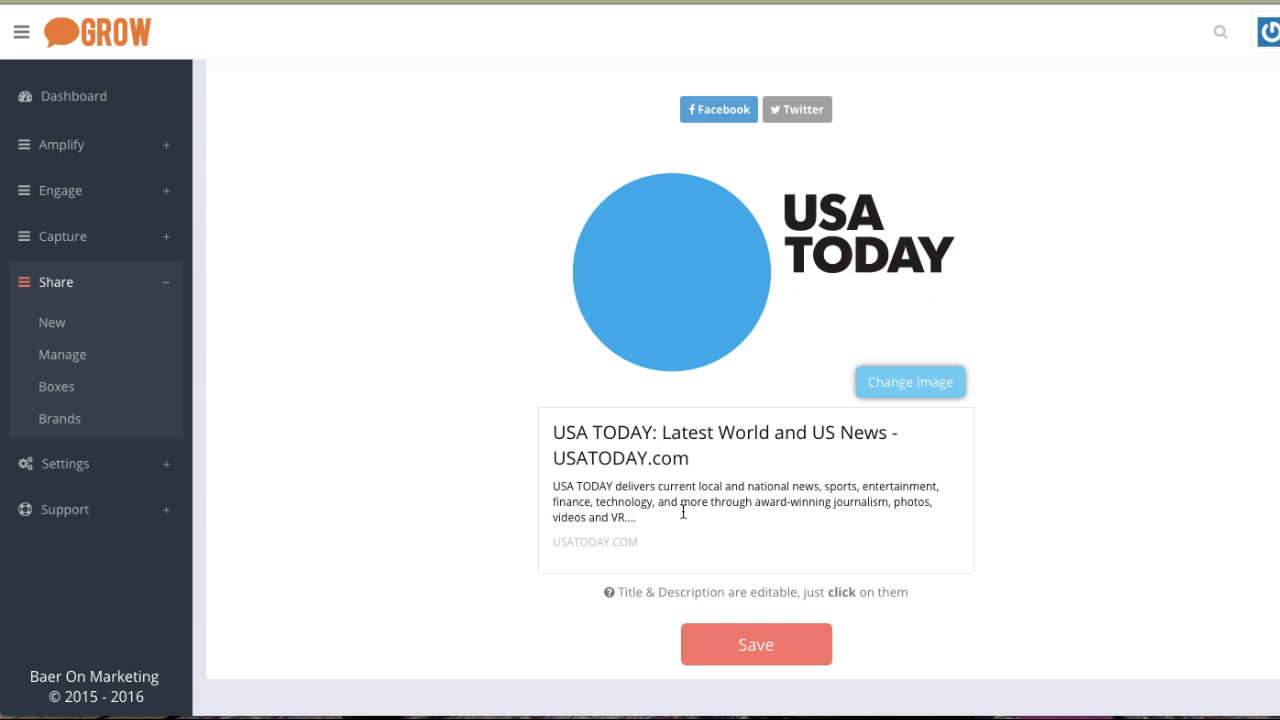
pyautogui.click(725, 652)
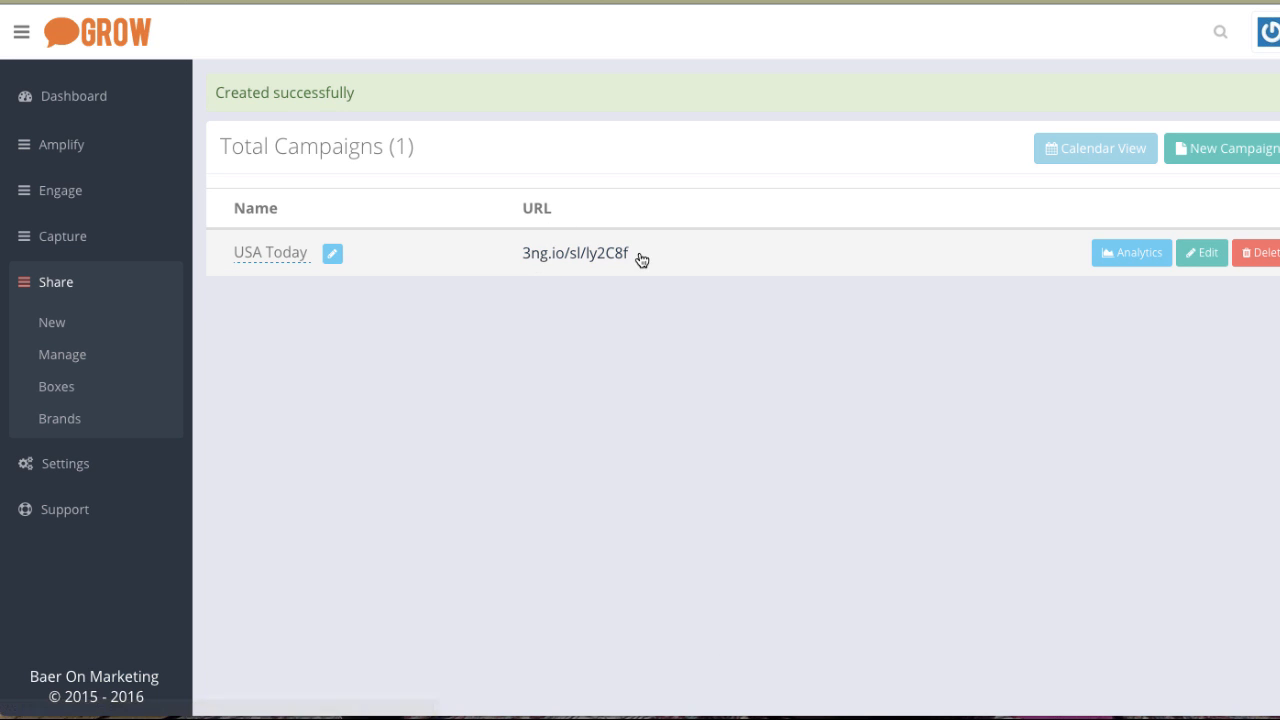
# Select the campaign's short link and open a new browser tab.
pyautogui.moveTo(641, 250); pyautogui.dragTo(524, 261)
pyautogui.press('super+c')
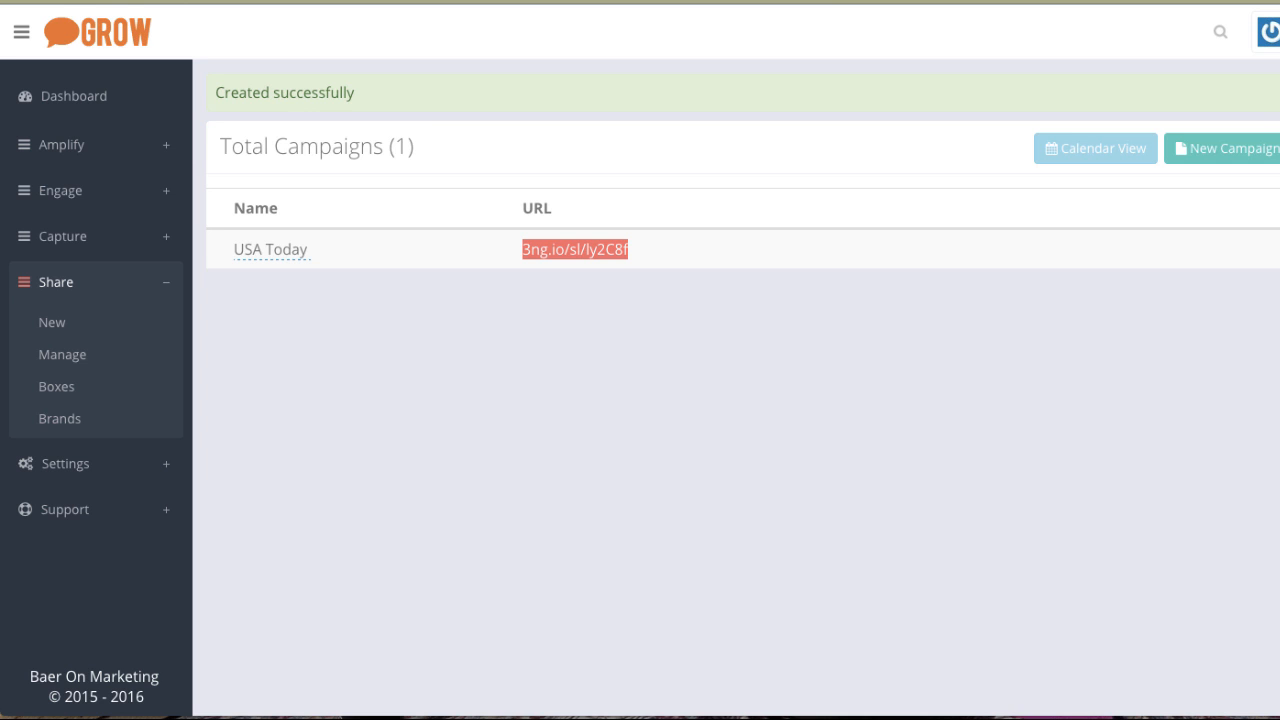
pyautogui.press('super+t')
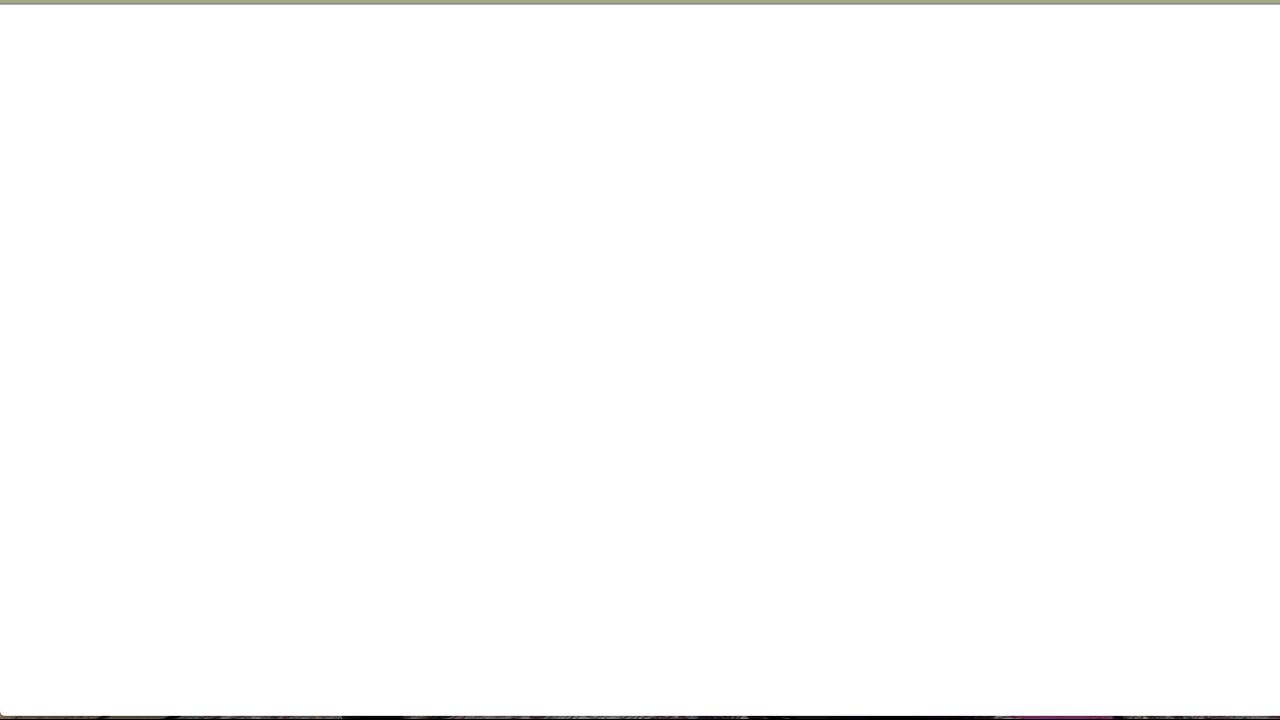
# Go to Facebook and start a new post with its audience set to Only Me.
pyautogui.write('fac')
pyautogui.press('Return')
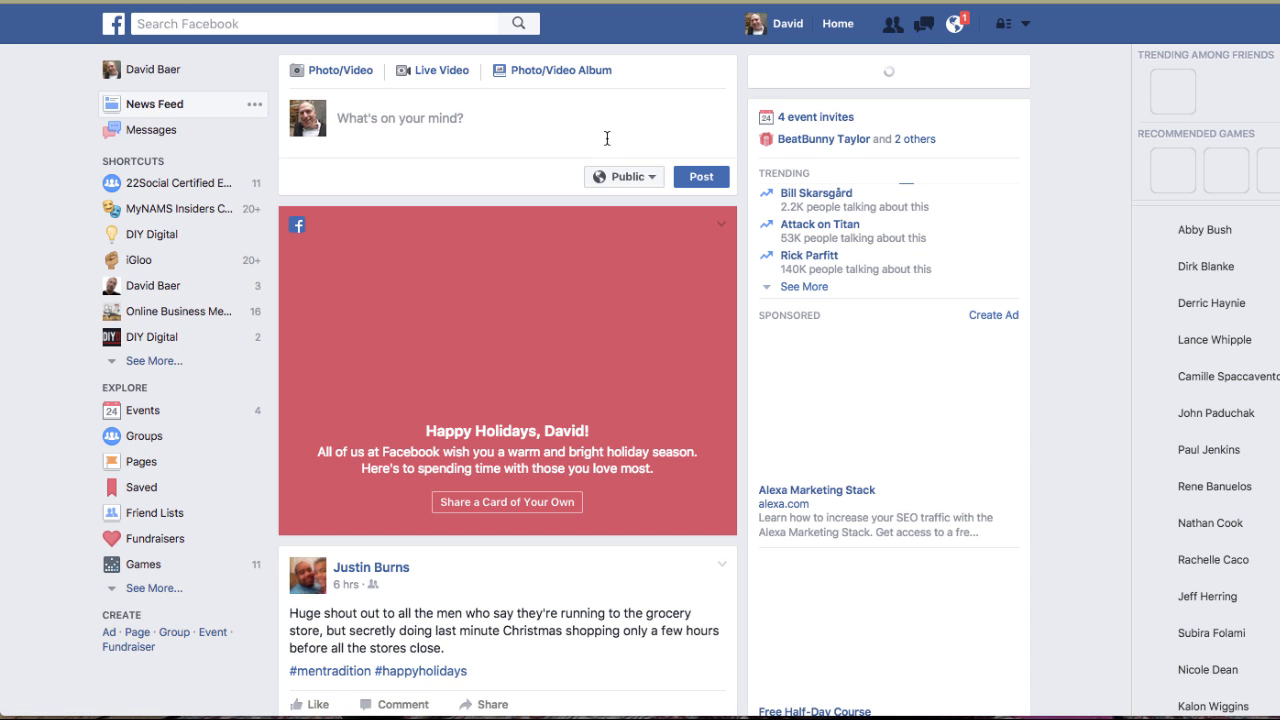
pyautogui.click(614, 157)
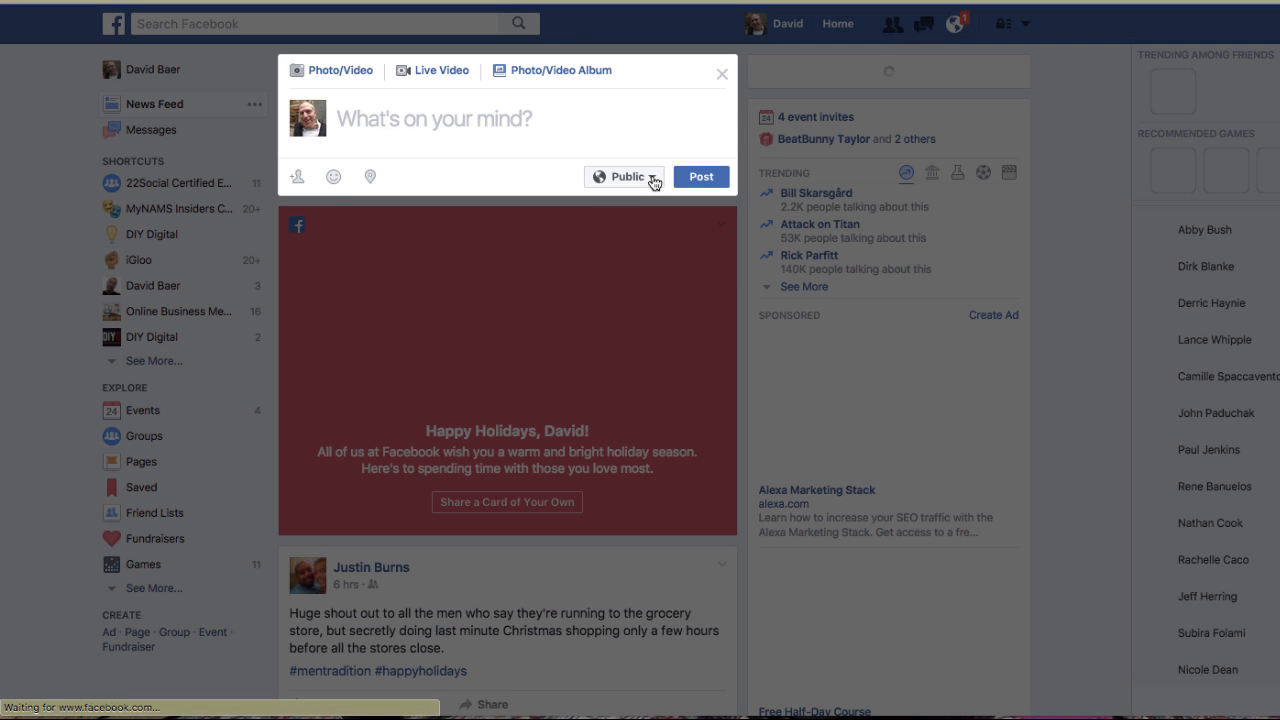
pyautogui.click(652, 180)
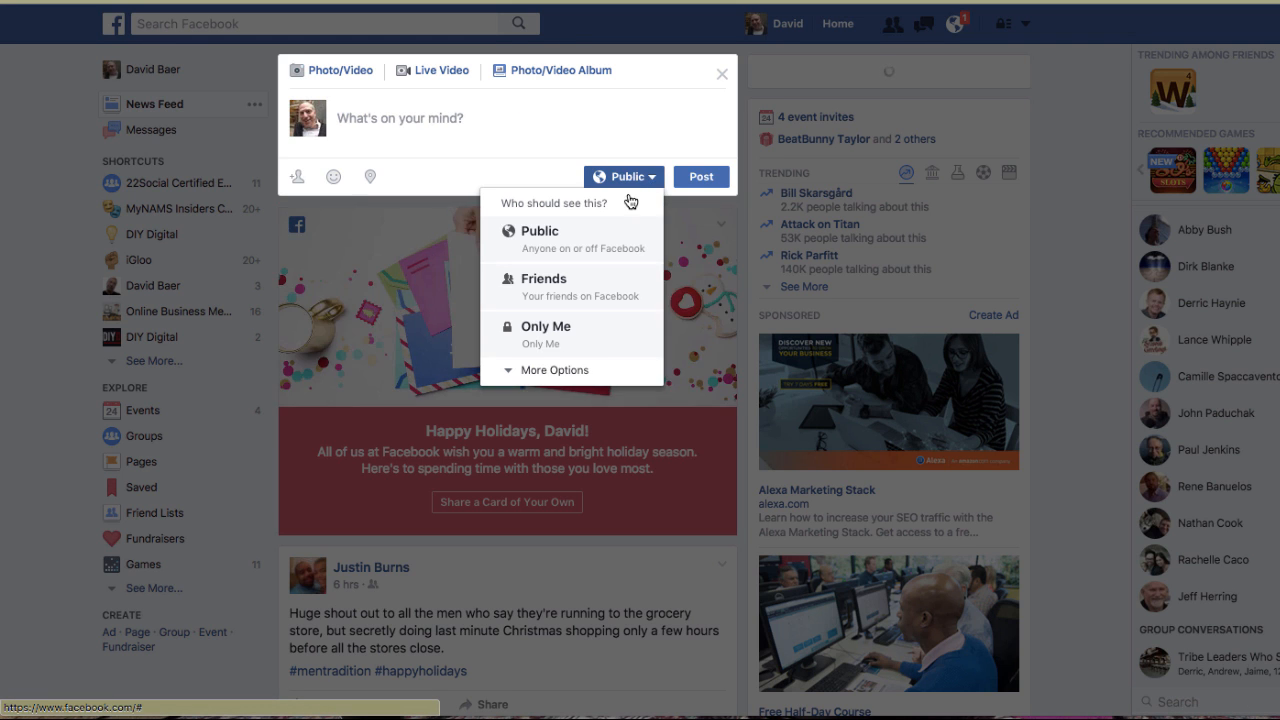
pyautogui.click(556, 341)
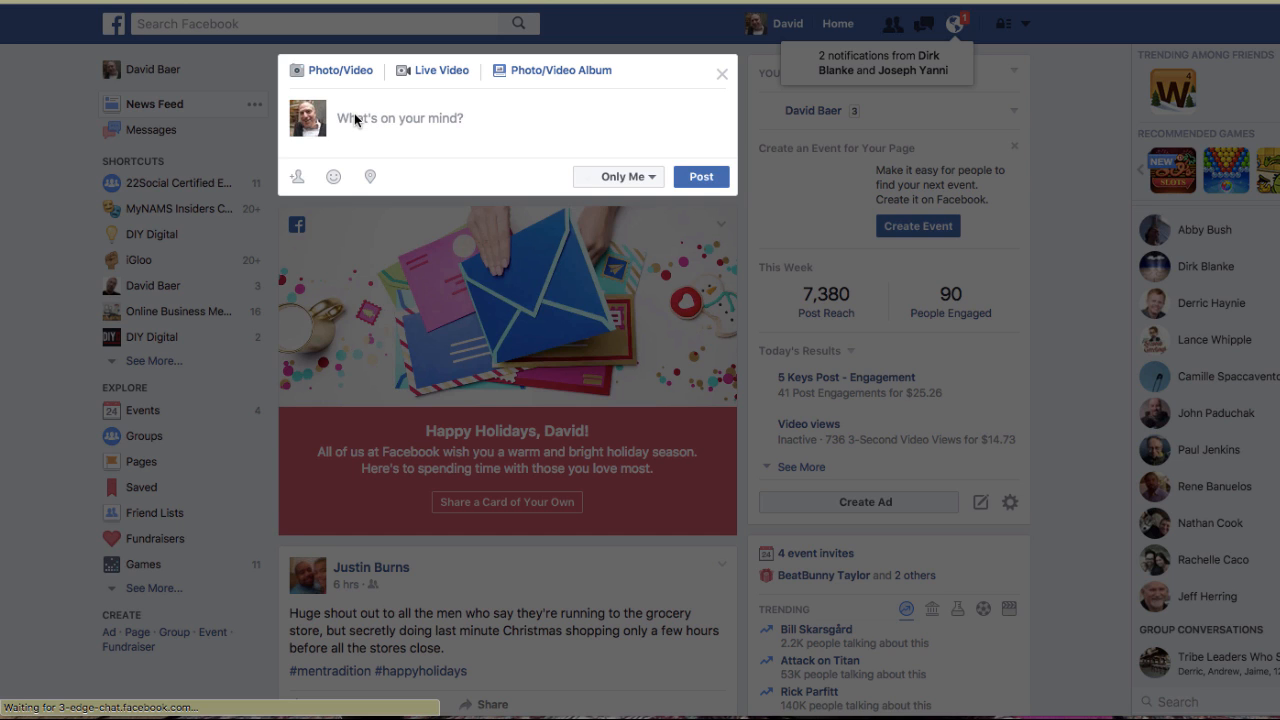
# Paste the campaign's short link into the post, then delete the link text while keeping the link preview.
pyautogui.click(354, 117)
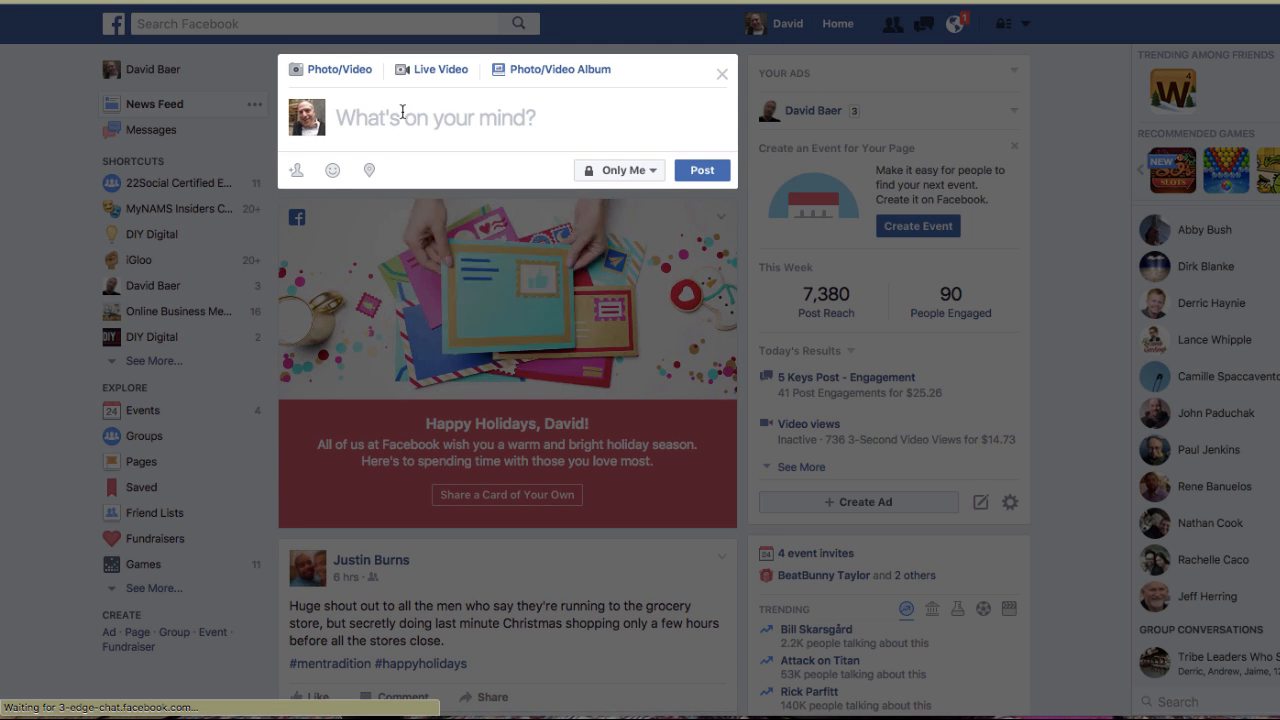
pyautogui.press('super+v')
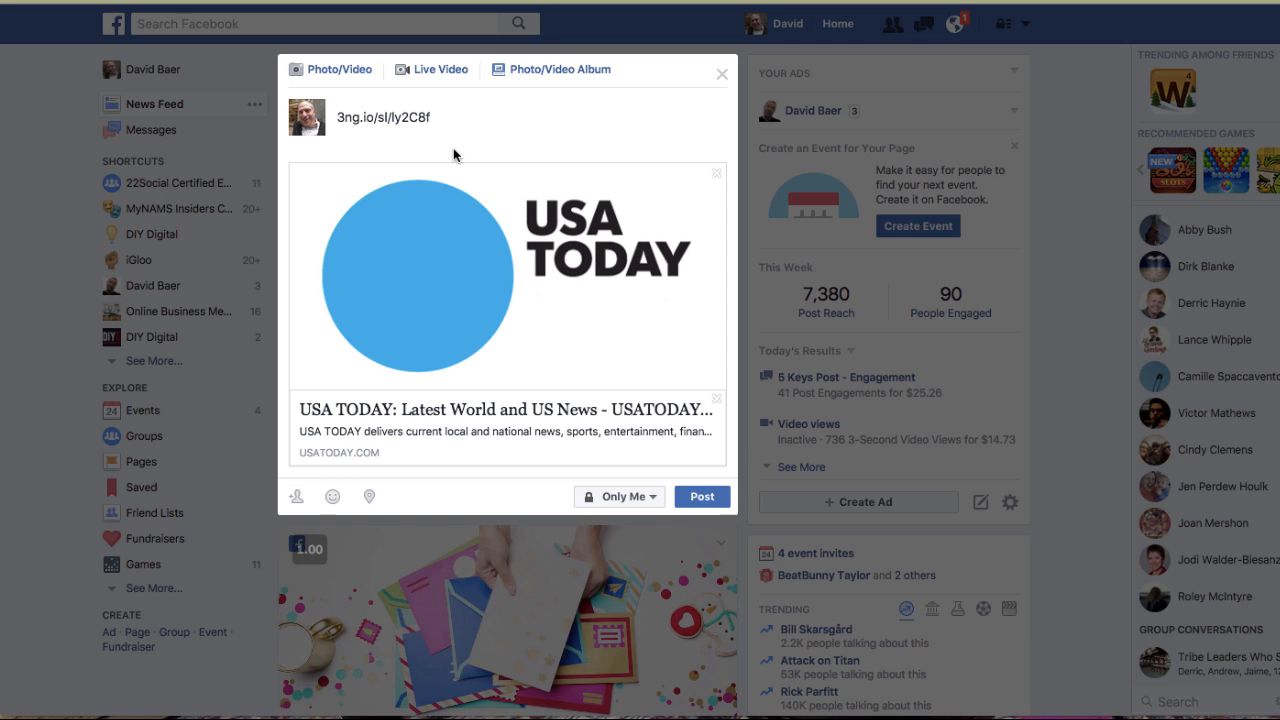
pyautogui.tripleClick(350, 116)
pyautogui.press('BackSpace')
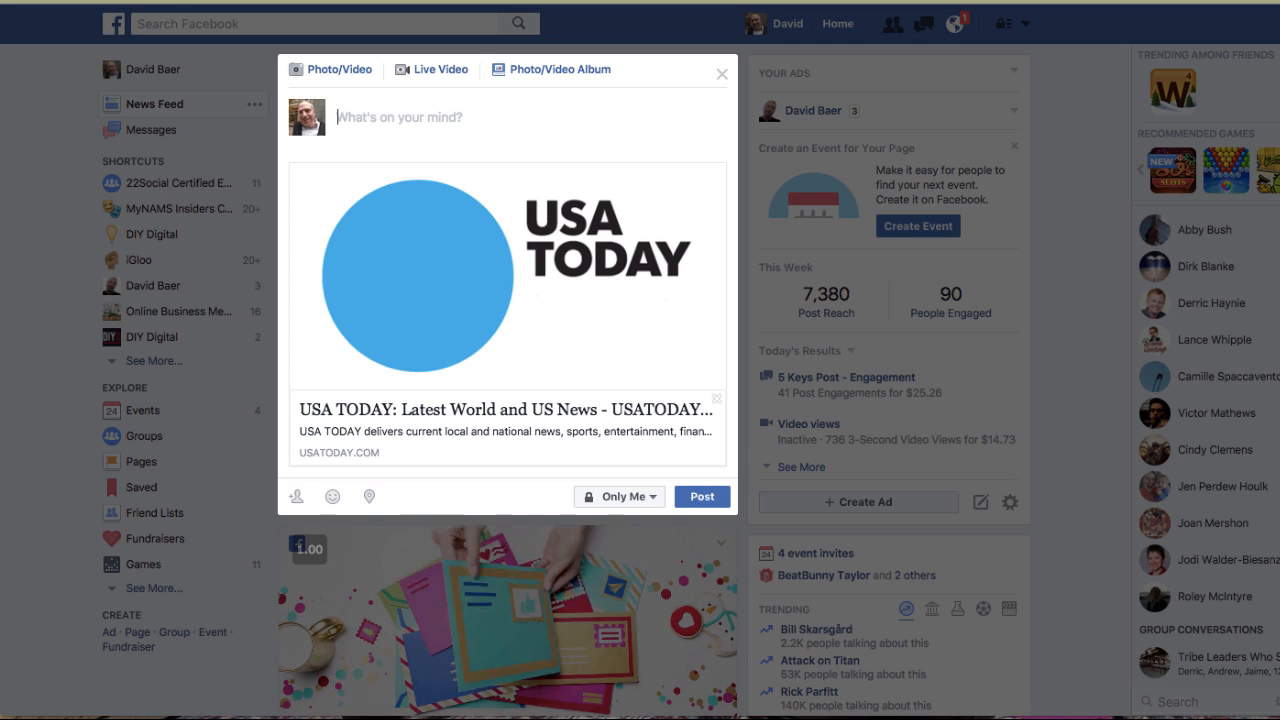
# Write "Check this out..." as the post text and publish the post.
pyautogui.write('Chec')
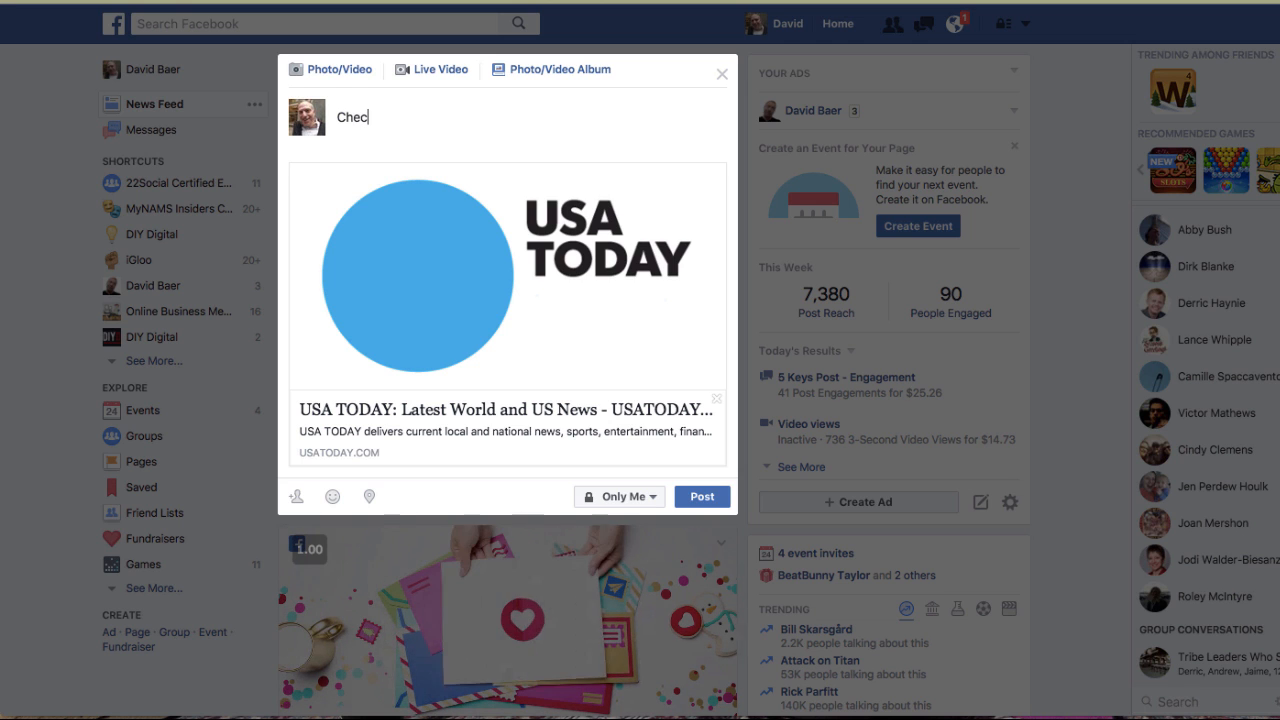
pyautogui.write('k thjis ou')
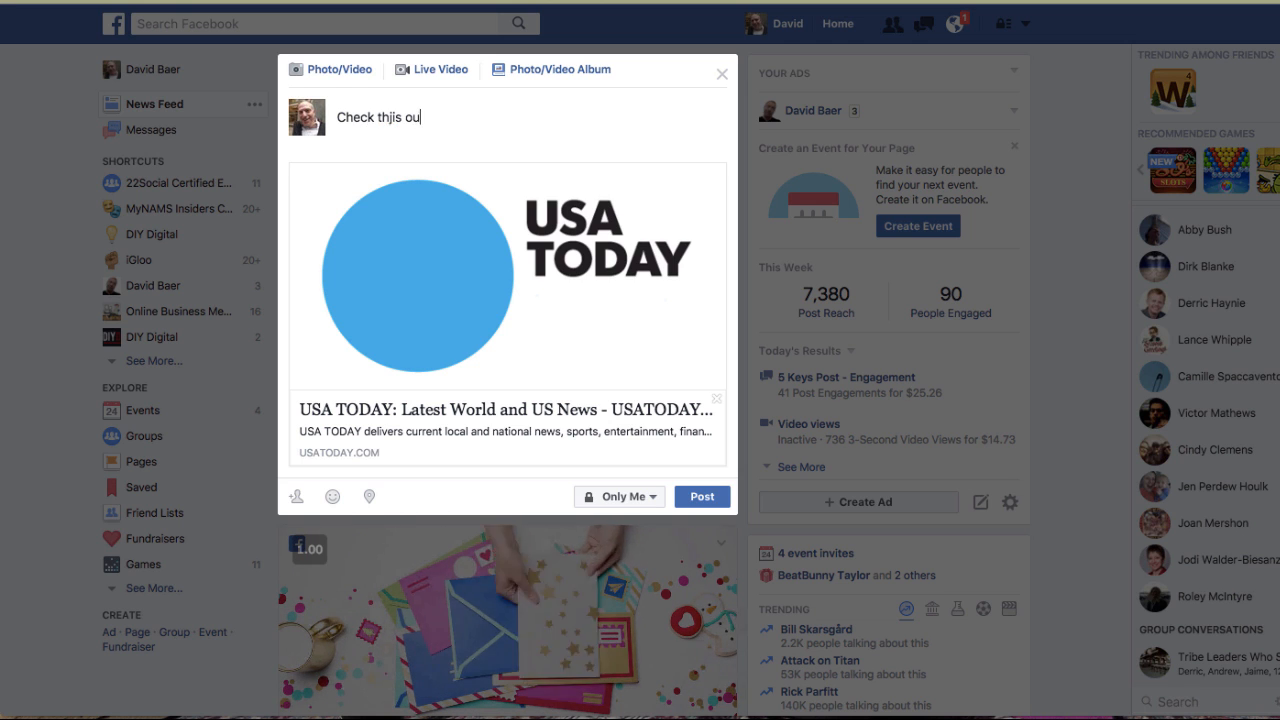
pyautogui.press('BackSpace')
pyautogui.press('BackSpace')
pyautogui.press('BackSpace')
pyautogui.press('BackSpace')
pyautogui.press('BackSpace')
pyautogui.press('BackSpace')
pyautogui.write('is ')
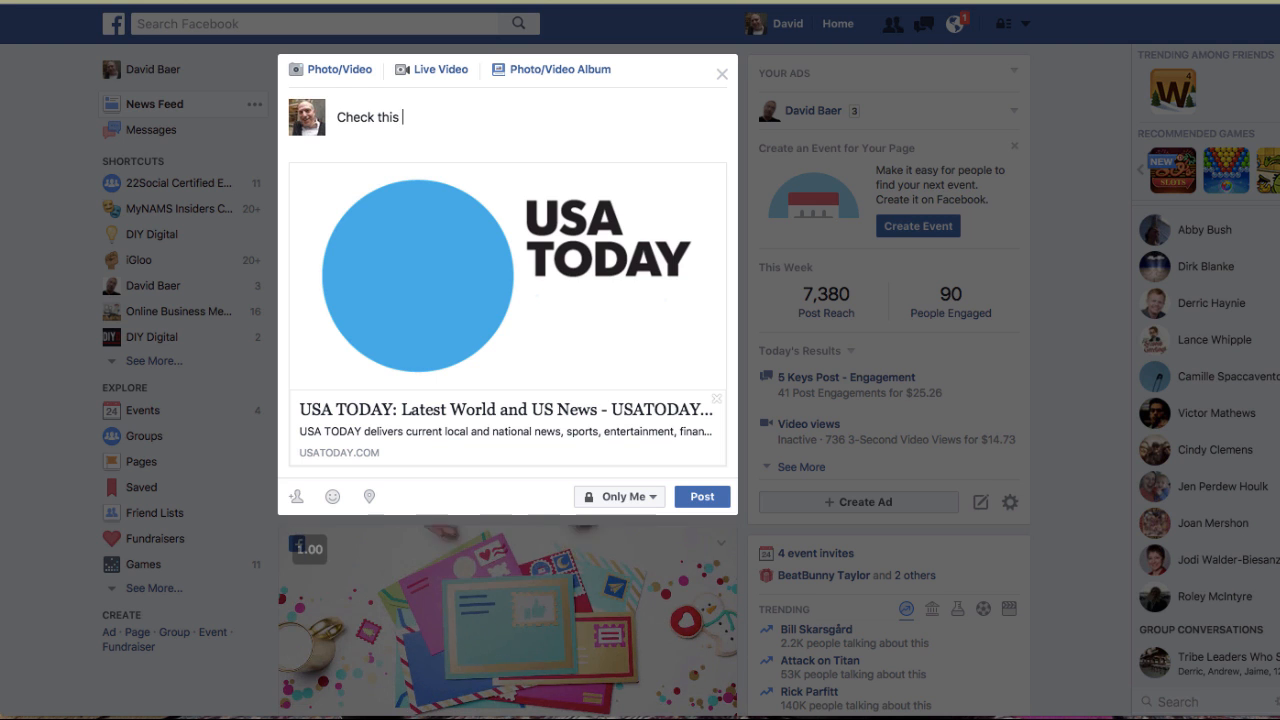
pyautogui.write('out...')
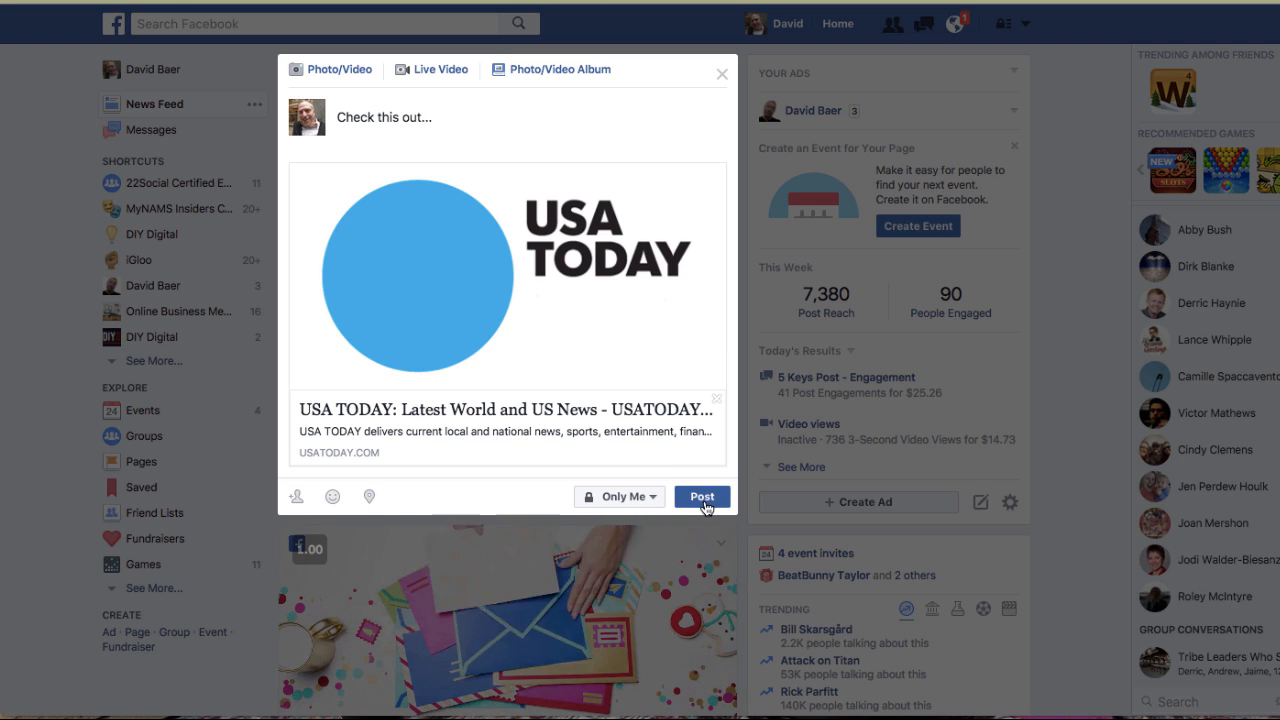
pyautogui.click(703, 500)
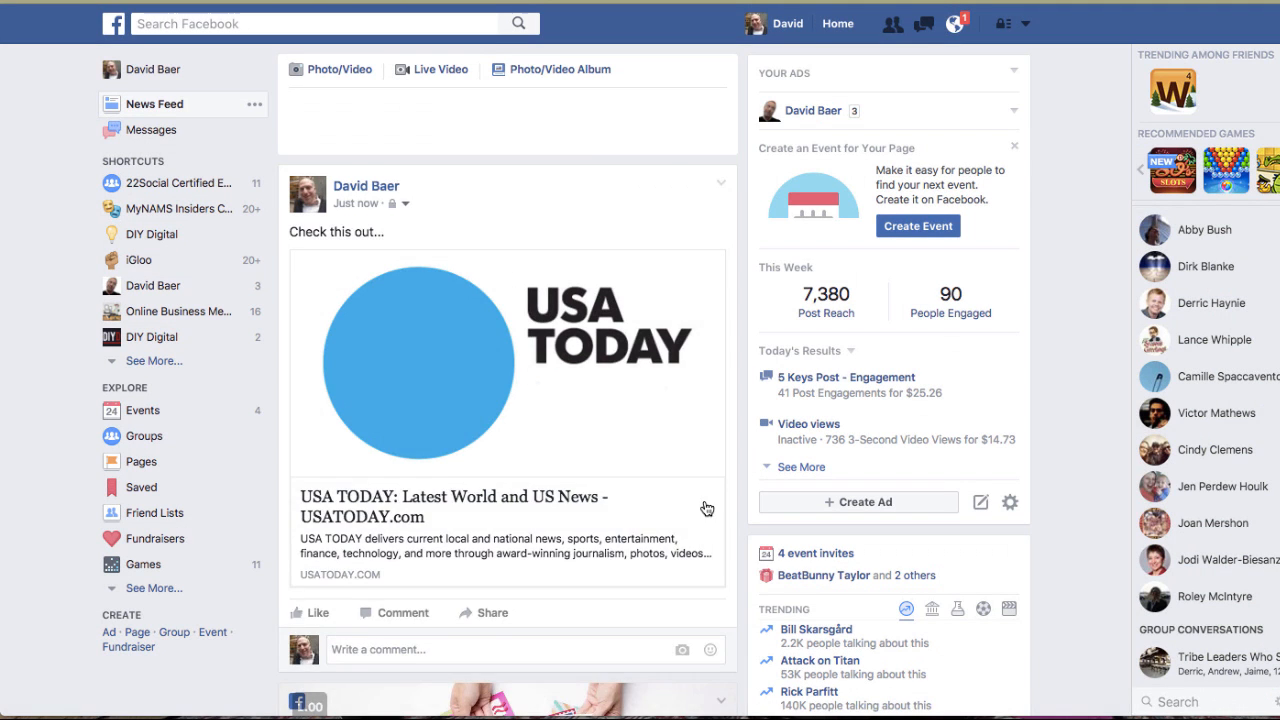
# Open the posted USA Today link and test the popup's SIGN UP NOW button.
pyautogui.click(563, 432)
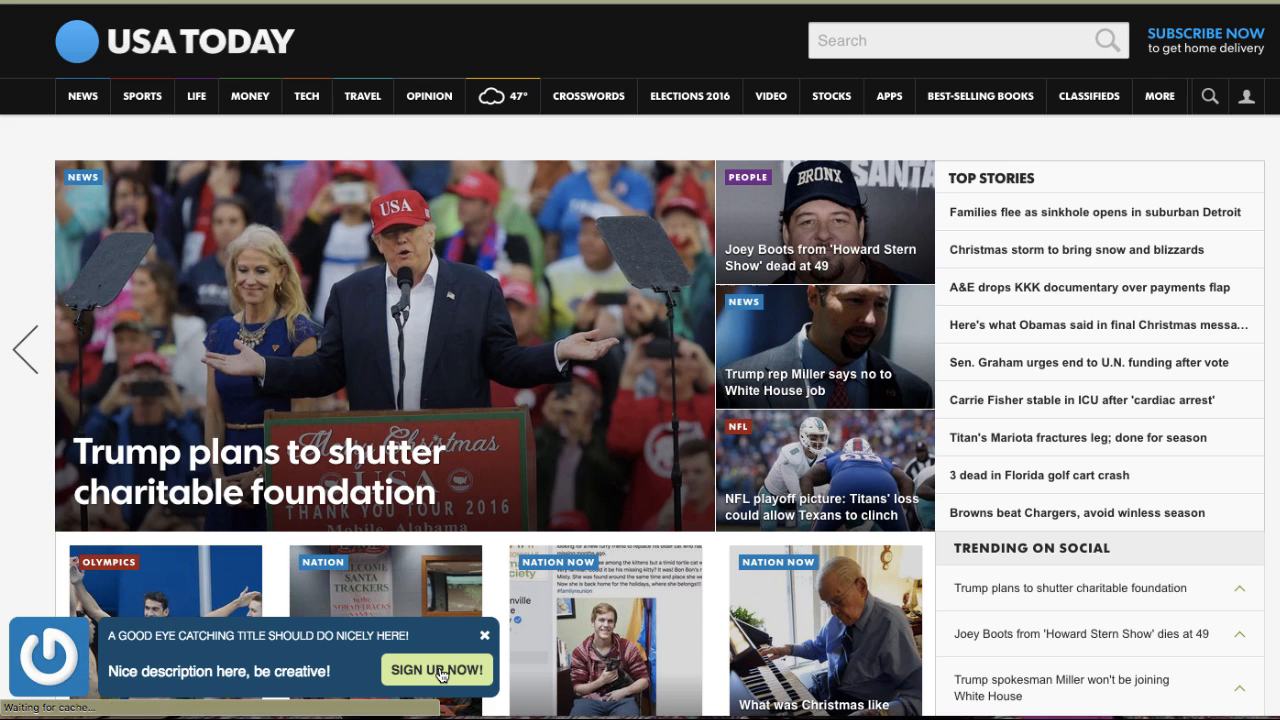
pyautogui.click(437, 670)
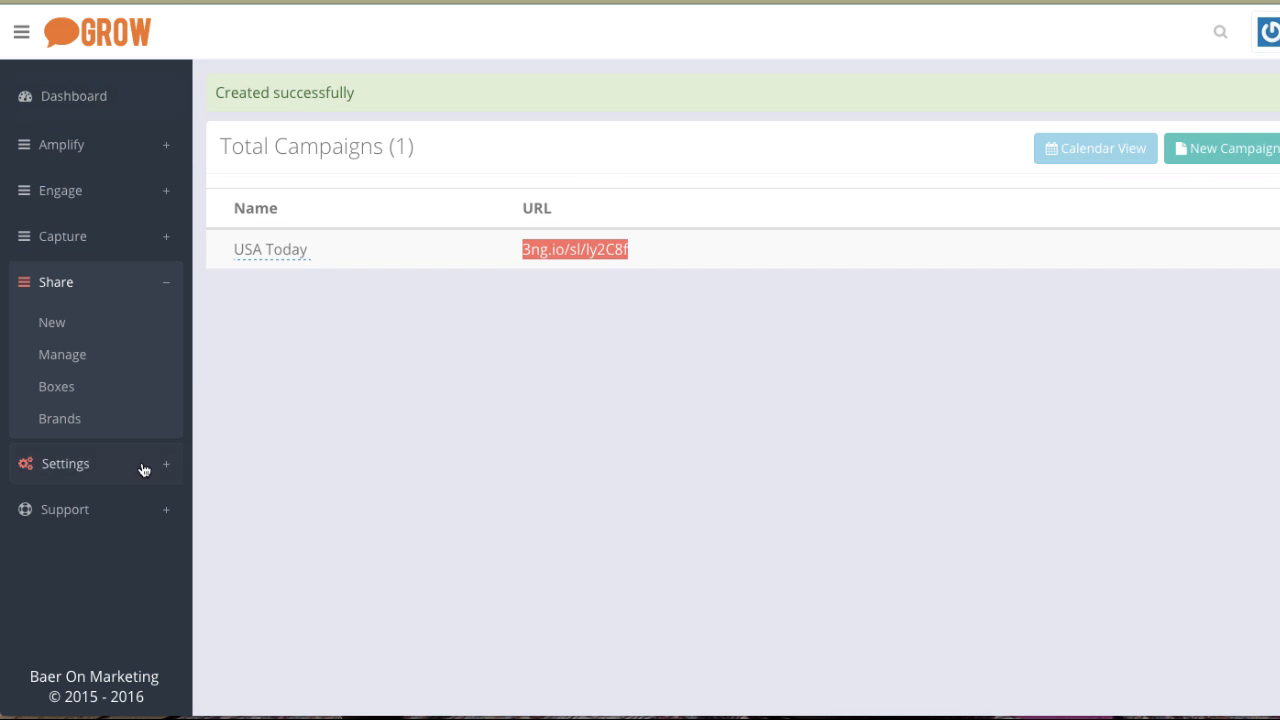
# Expand the Support section of the Grow sidebar.
pyautogui.click(62, 514)
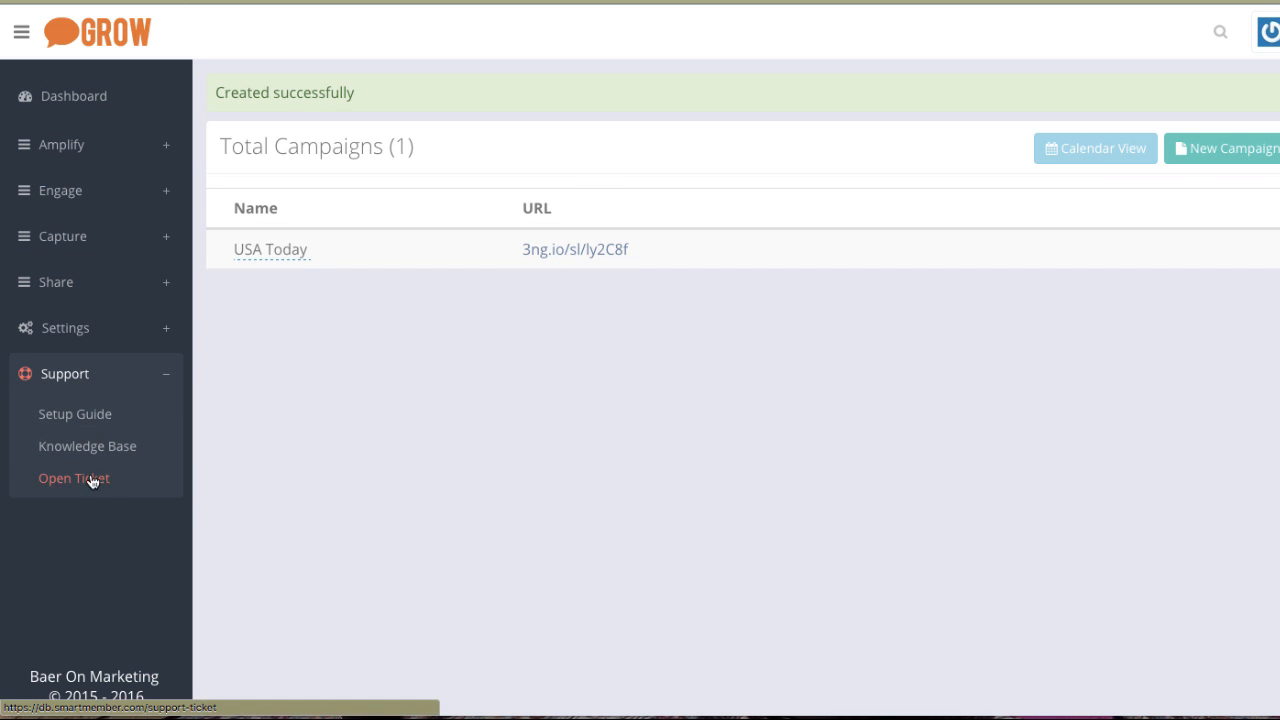